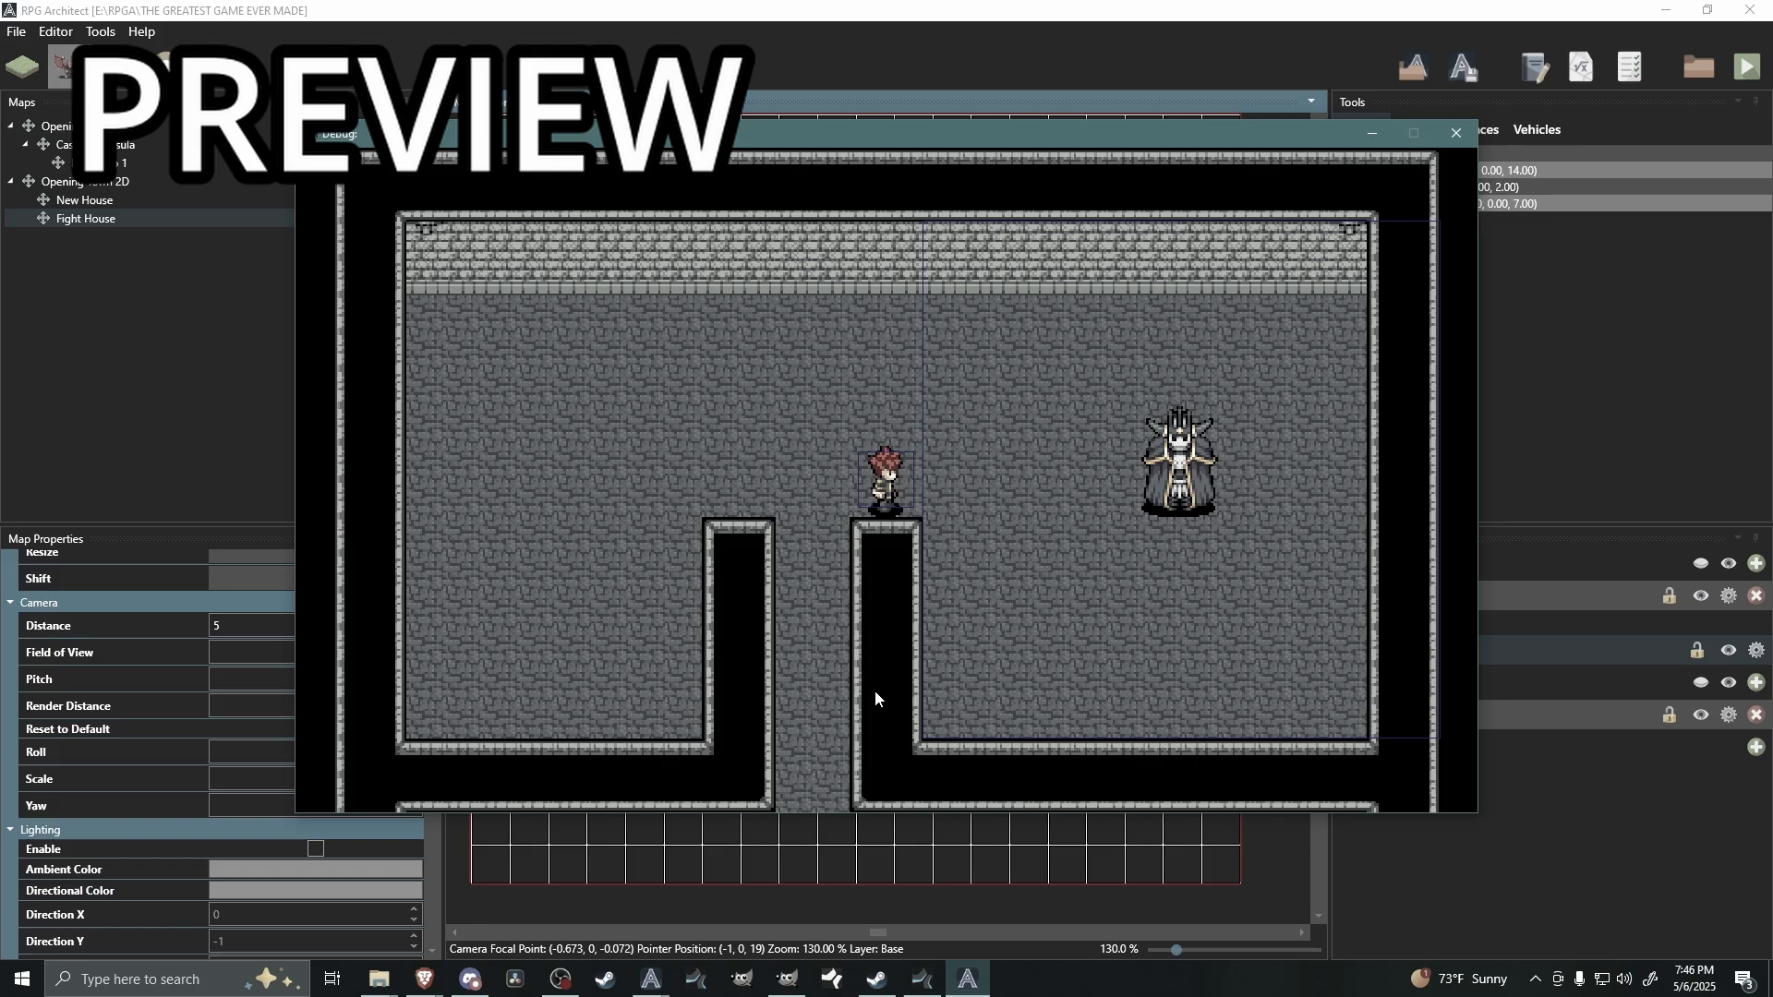
- Walk the hero around the dungeon rooms in the running playtest to check how the lich enemies react to each movement
key(Right)
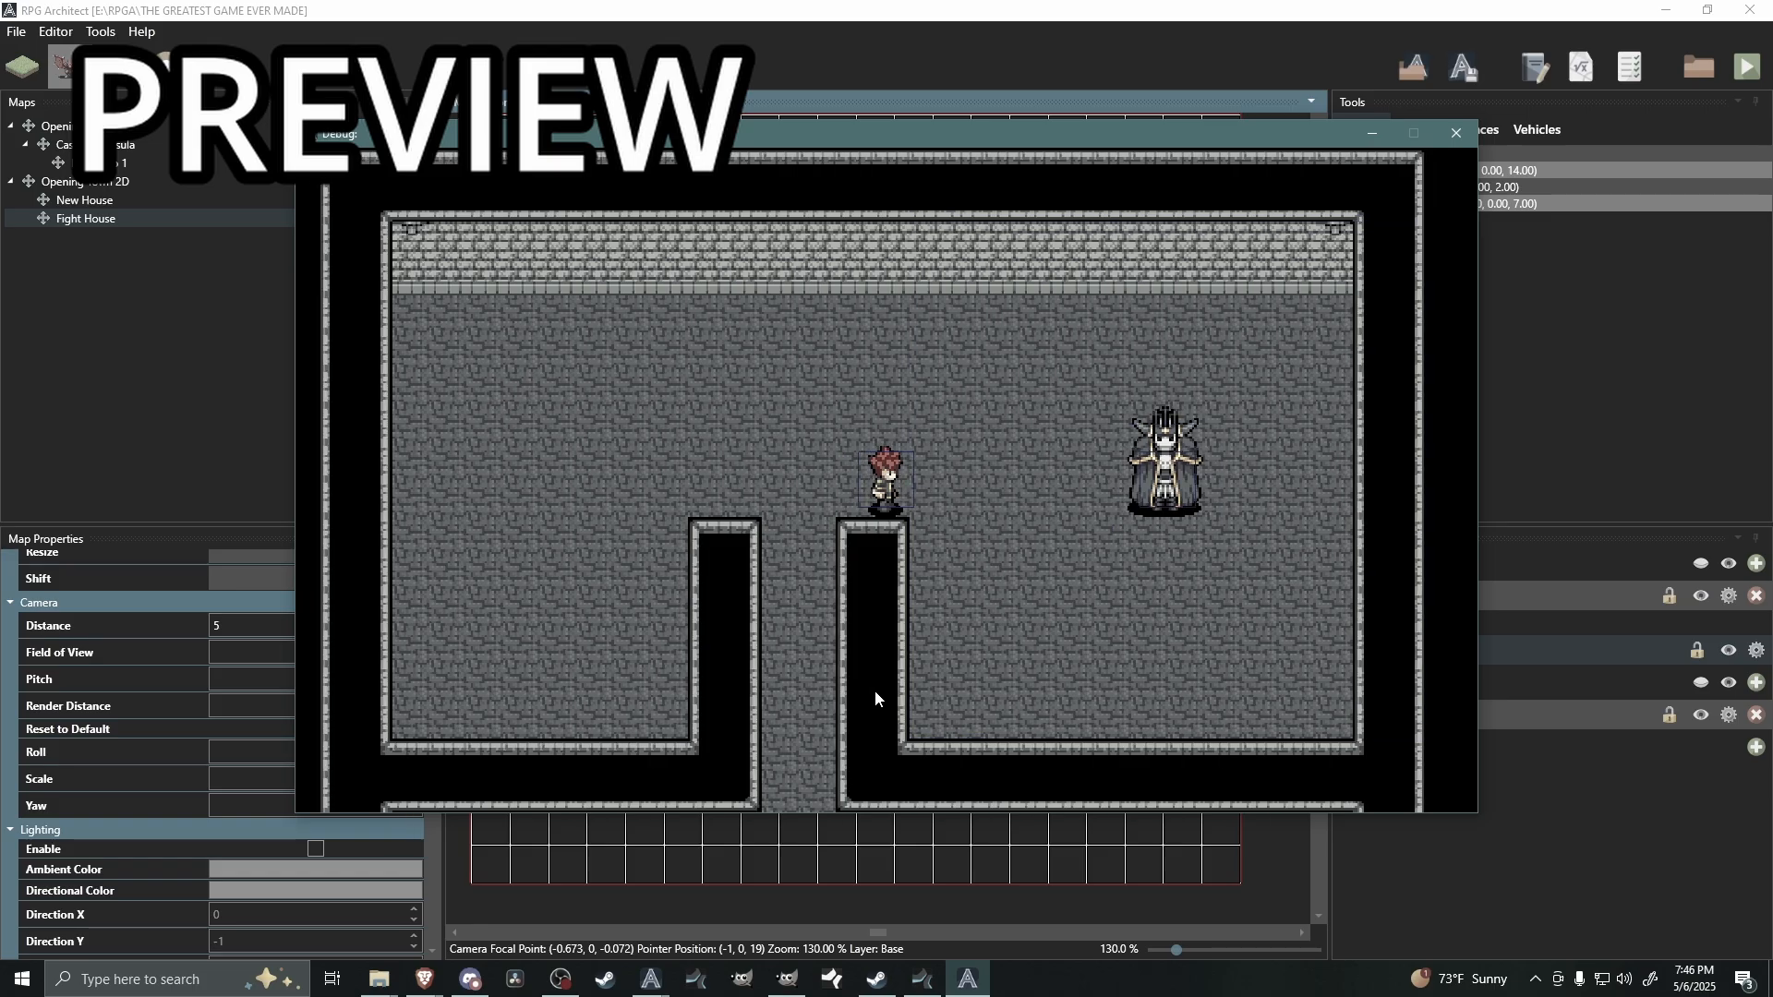
key(Left)
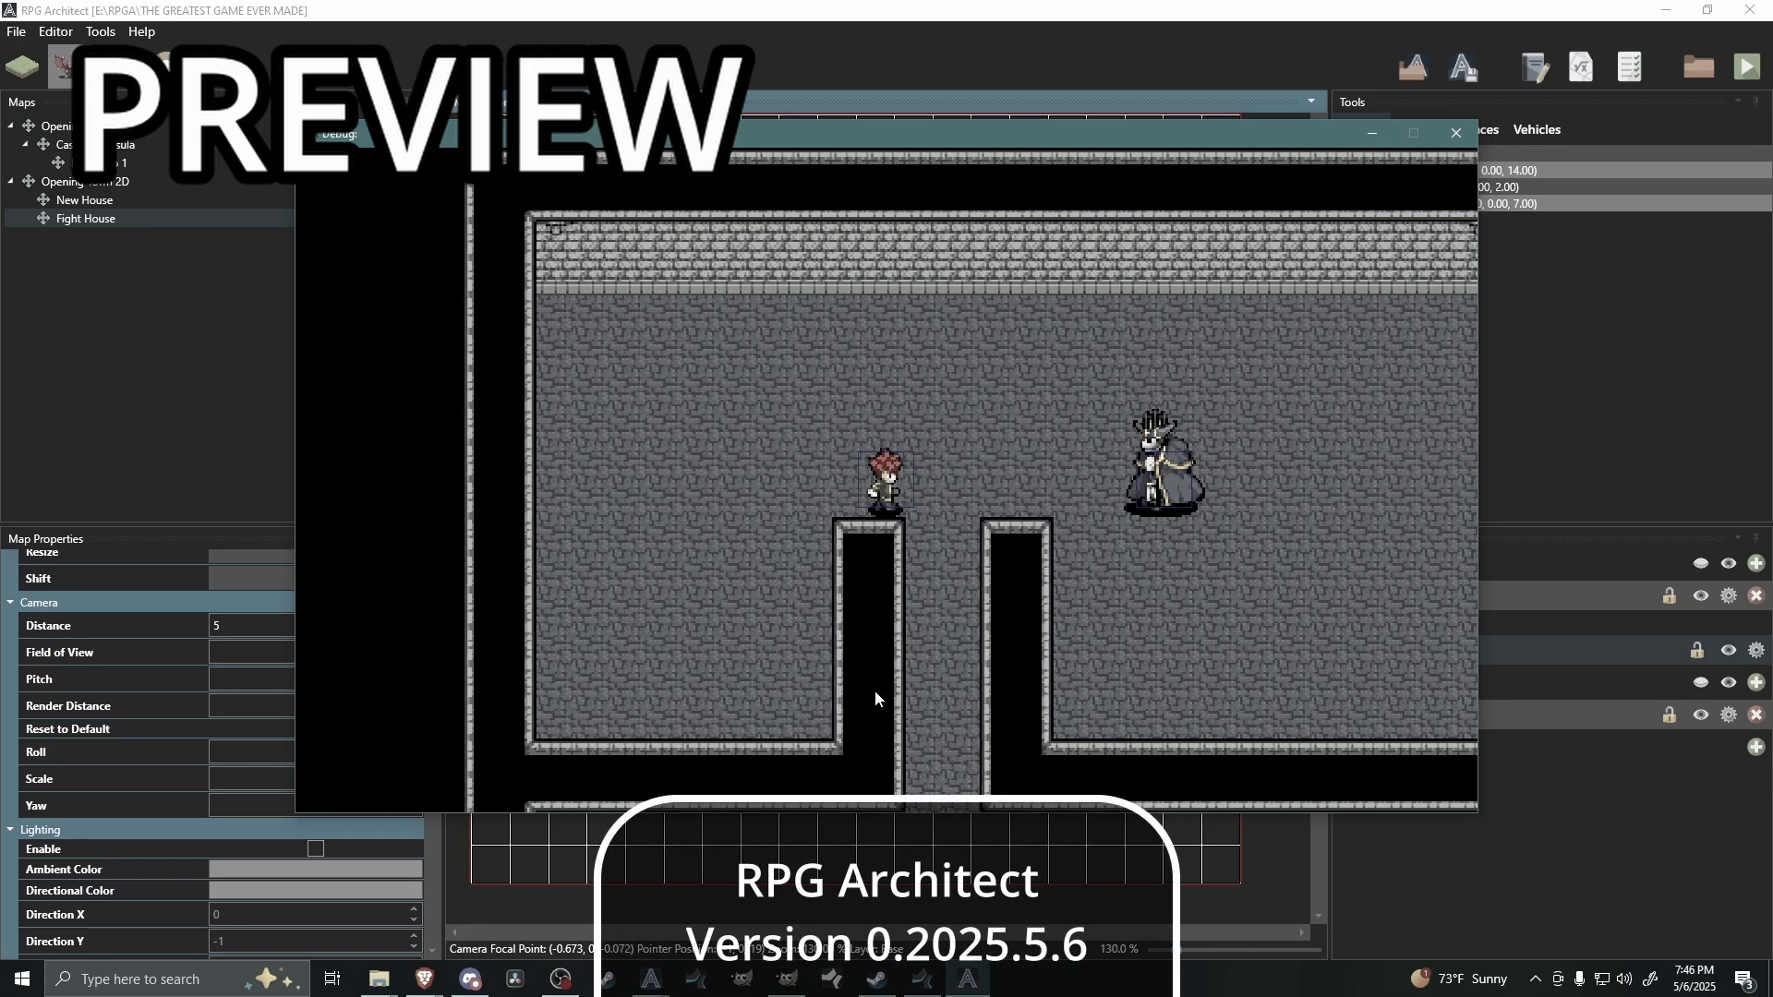
key(Down)
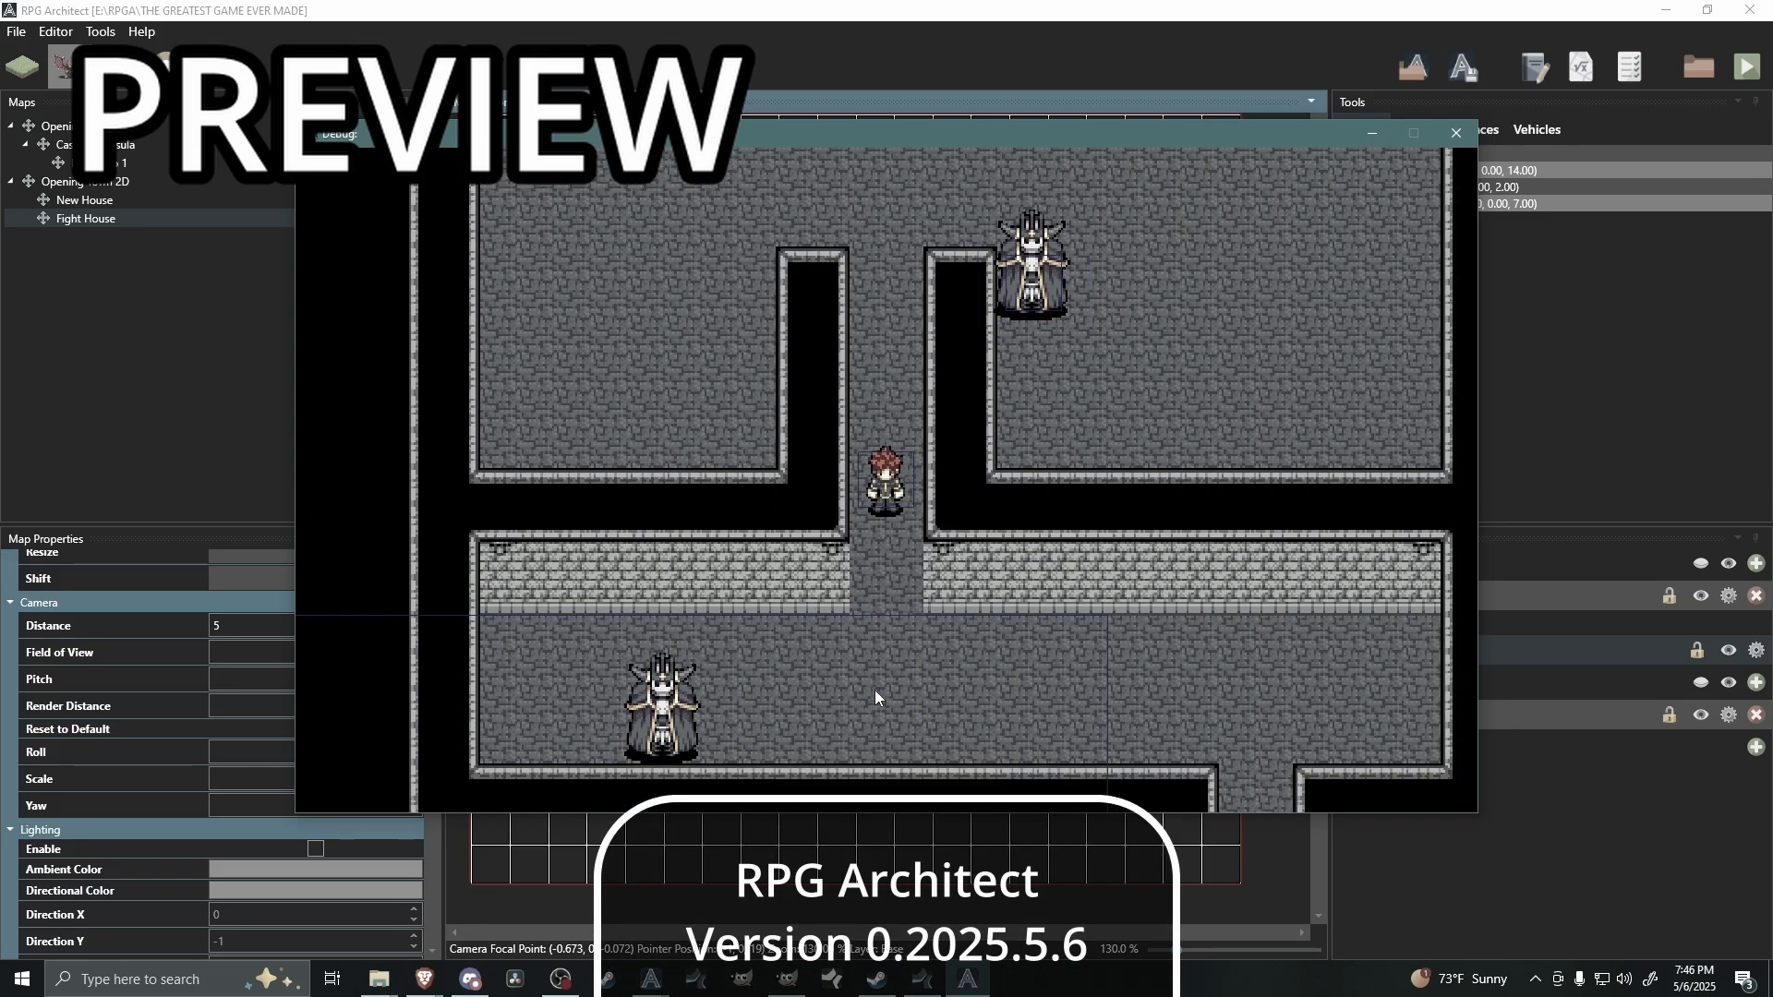
key(Up)
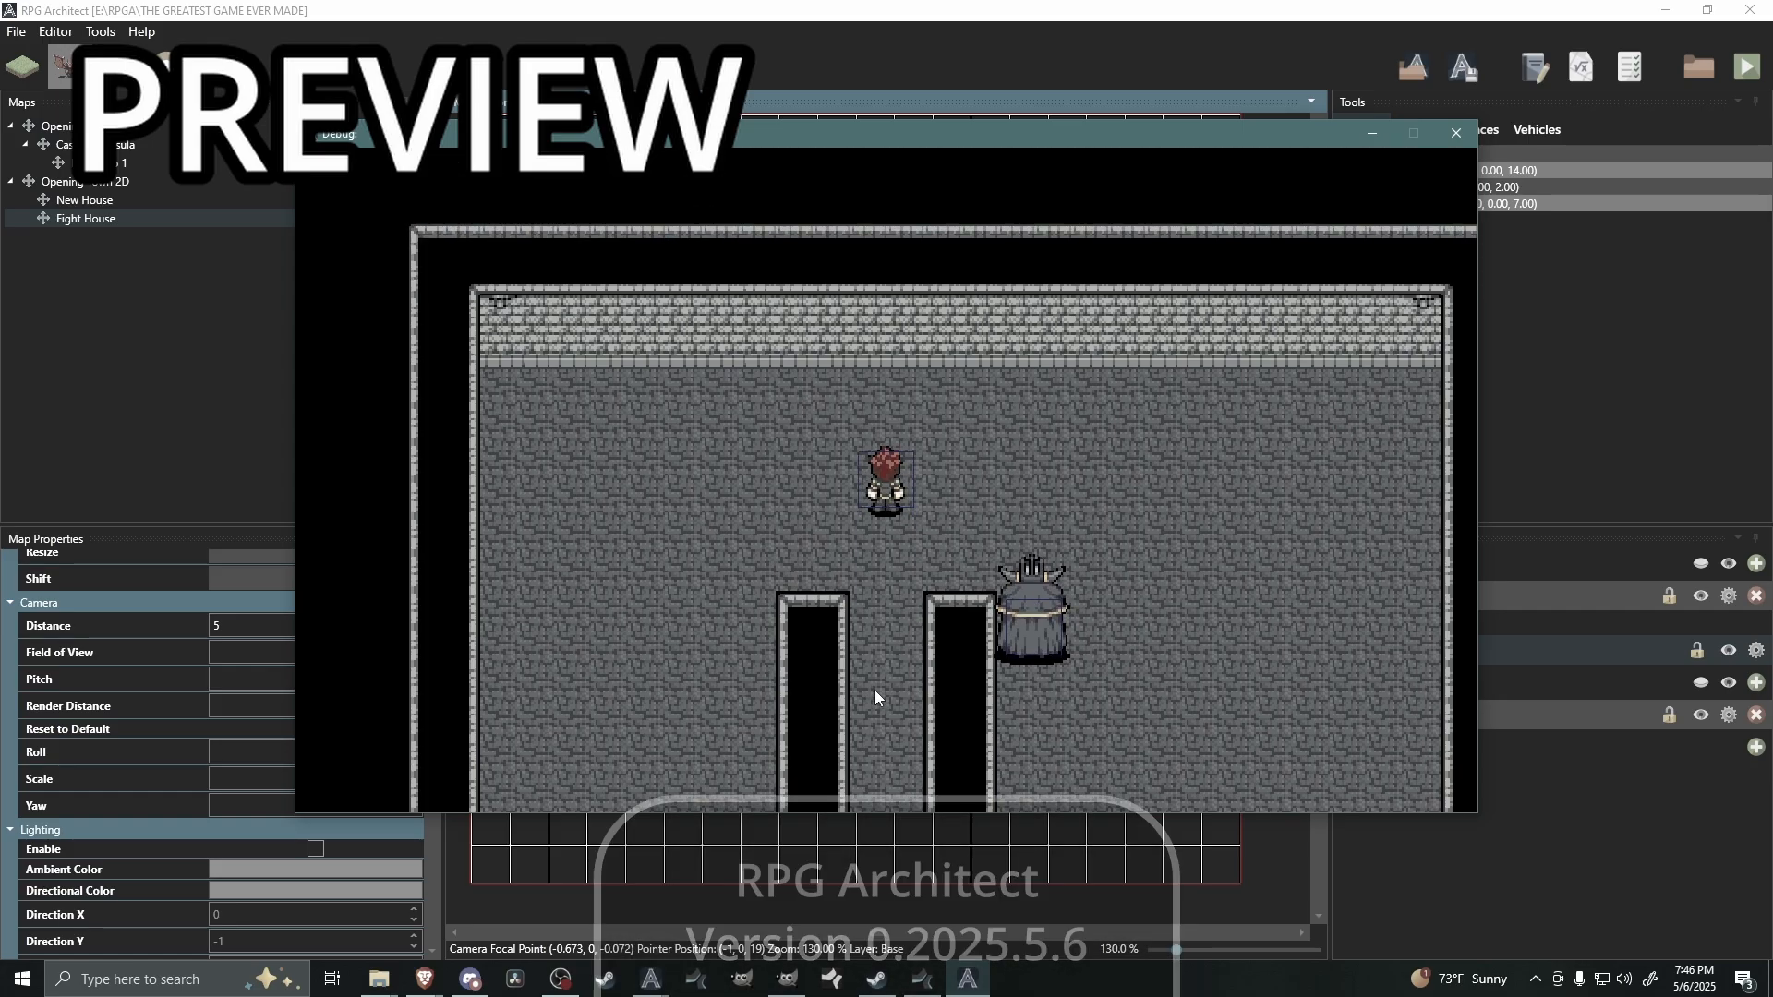
key(Left)
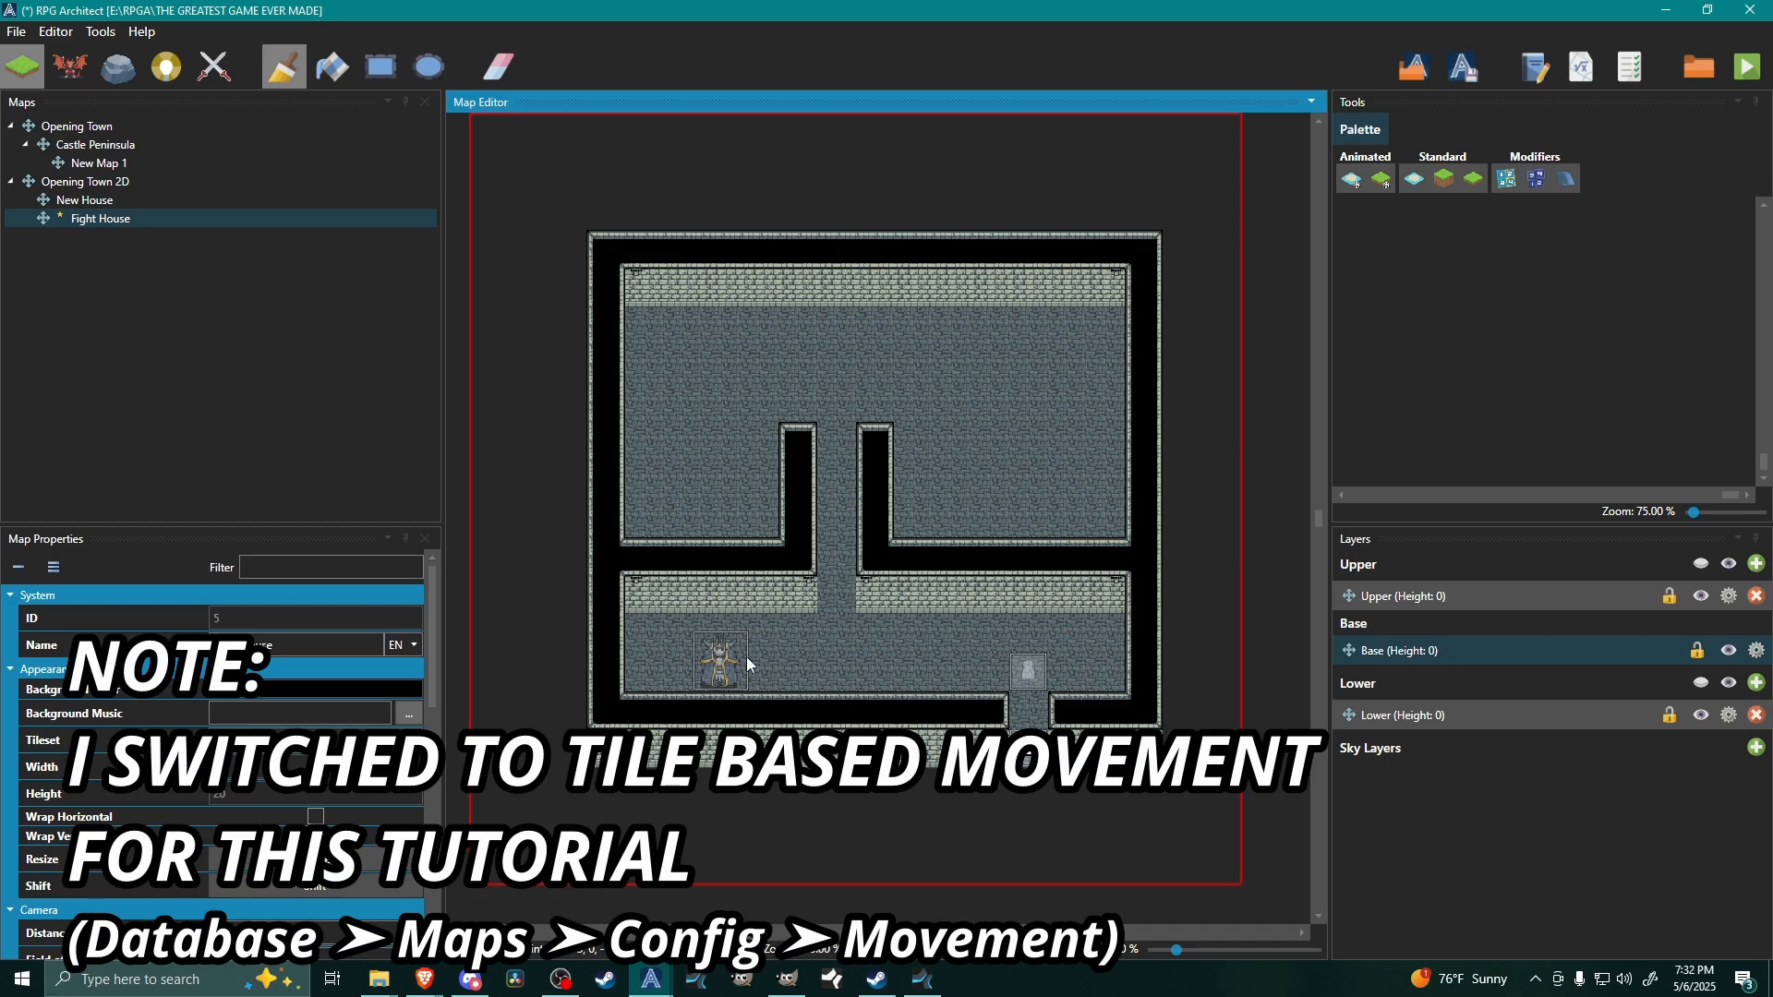
- Set the interaction of the lich entity in the Fight House's lower room to Player and Entity Touch
click(70, 65)
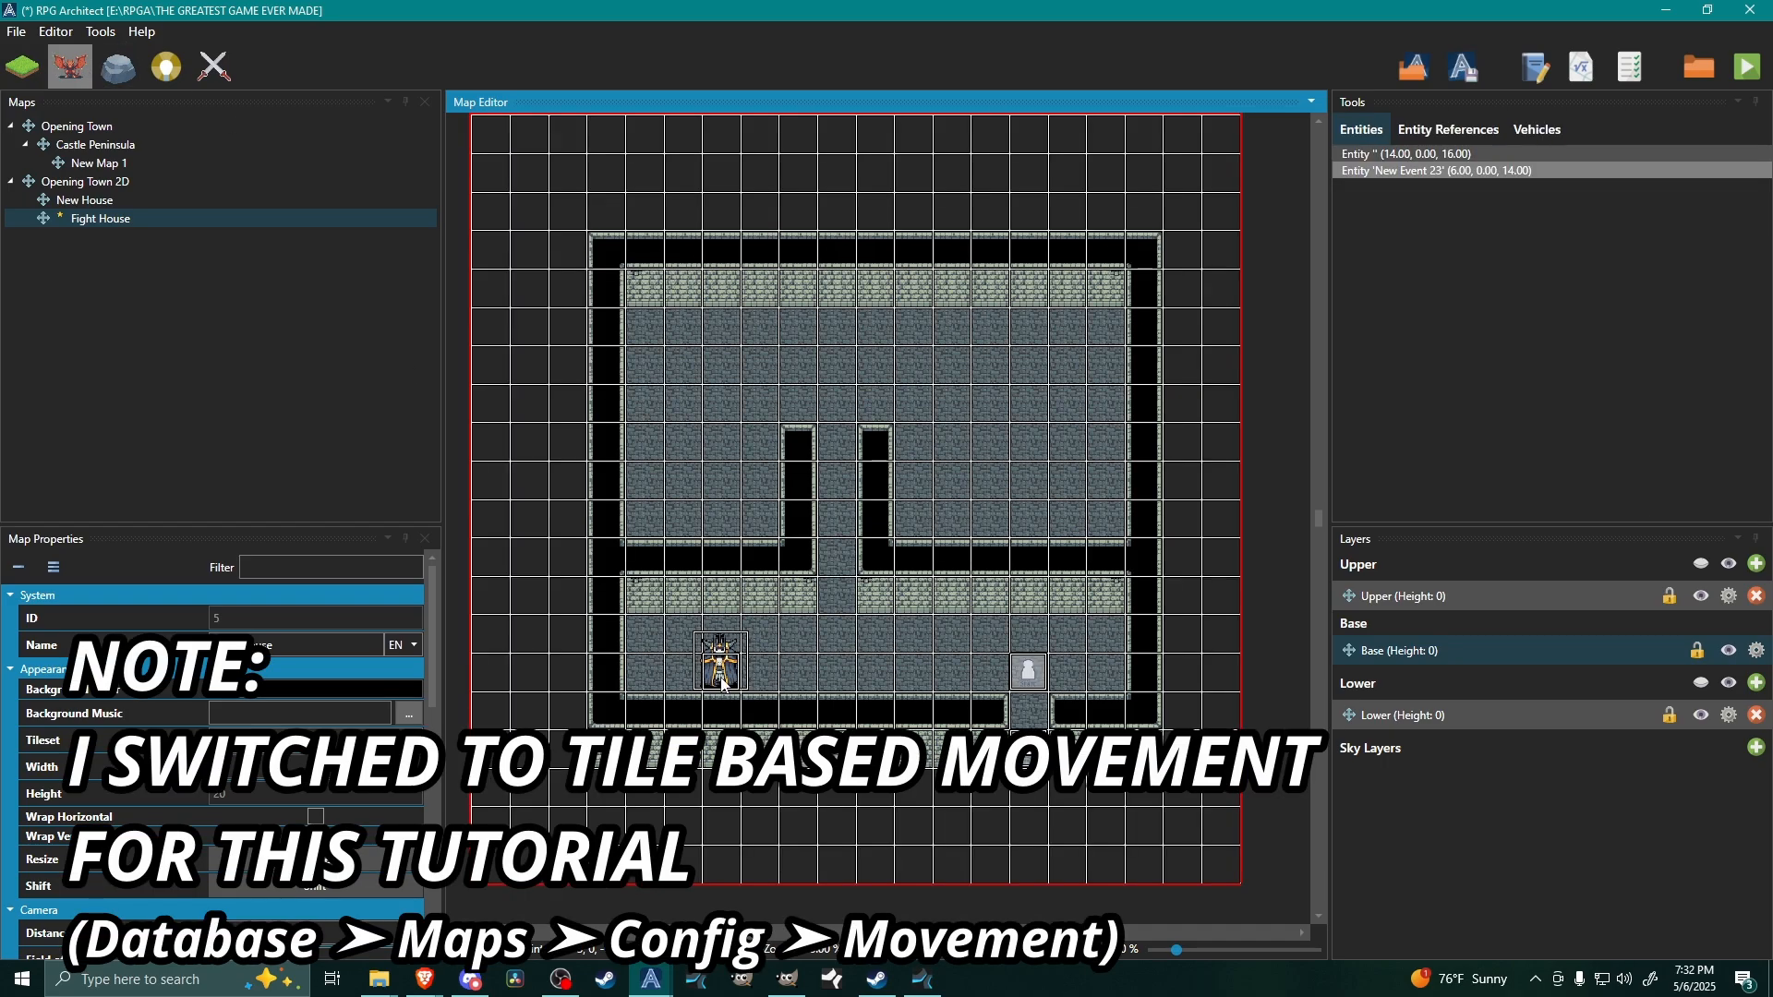
double_click(721, 661)
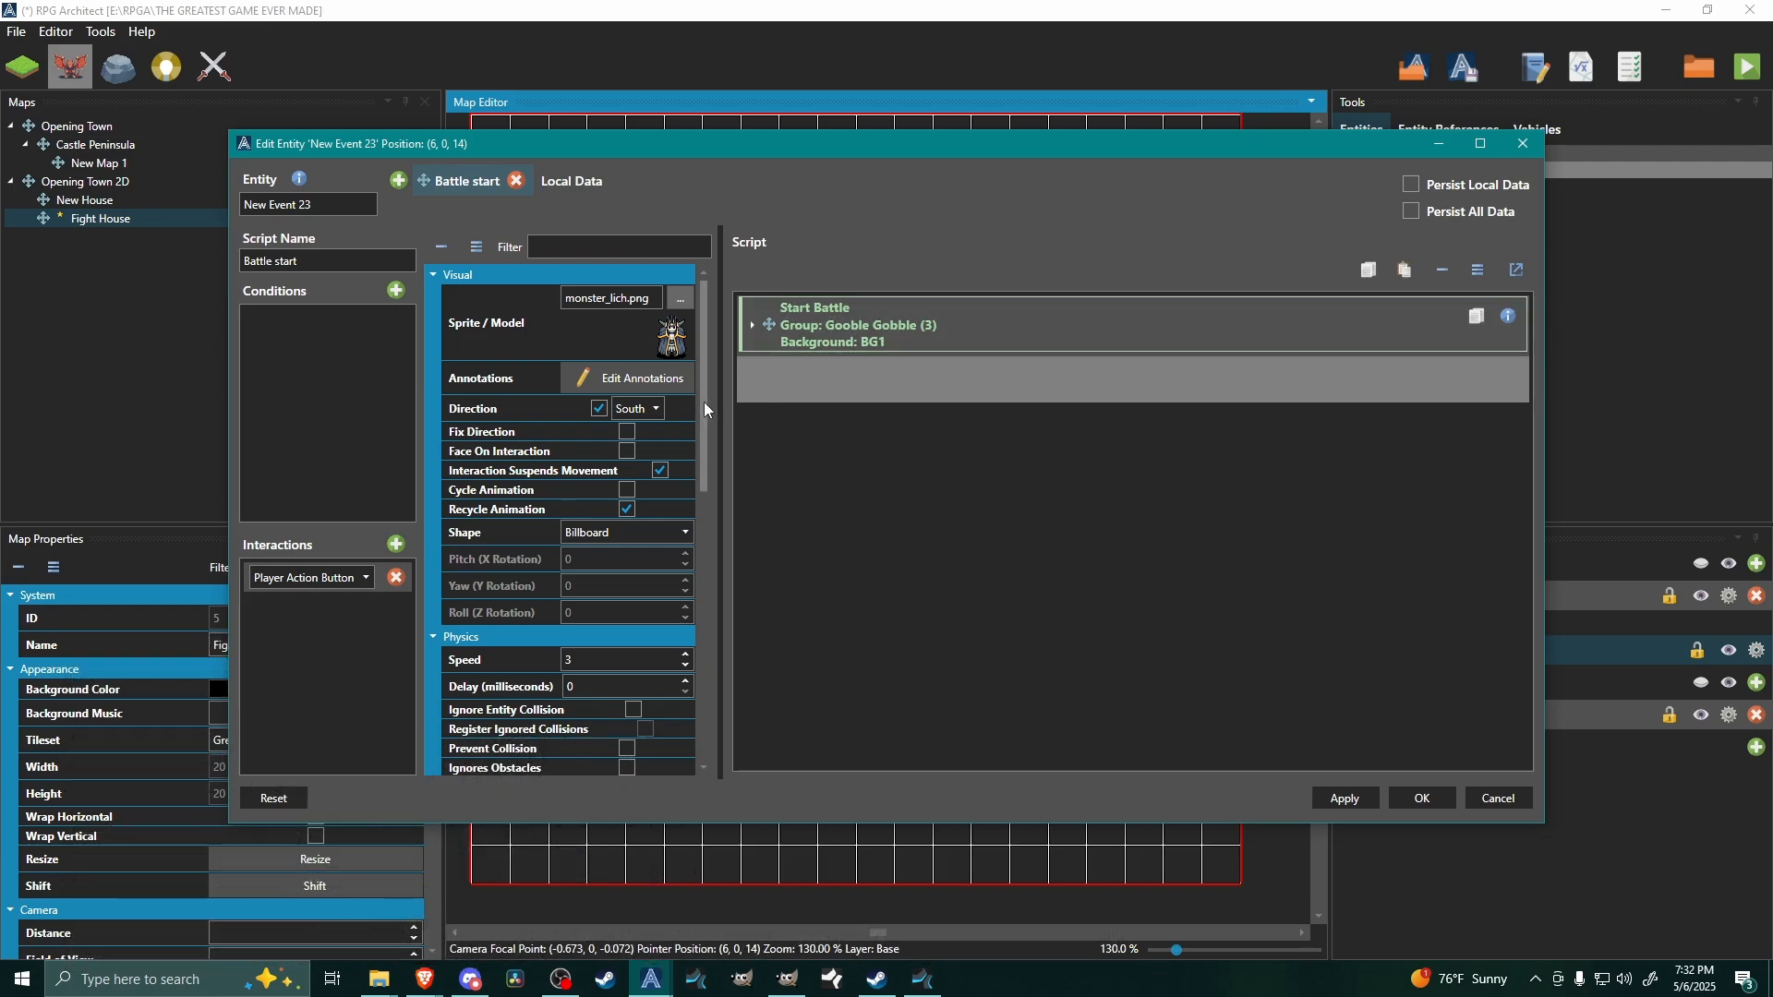
click(309, 578)
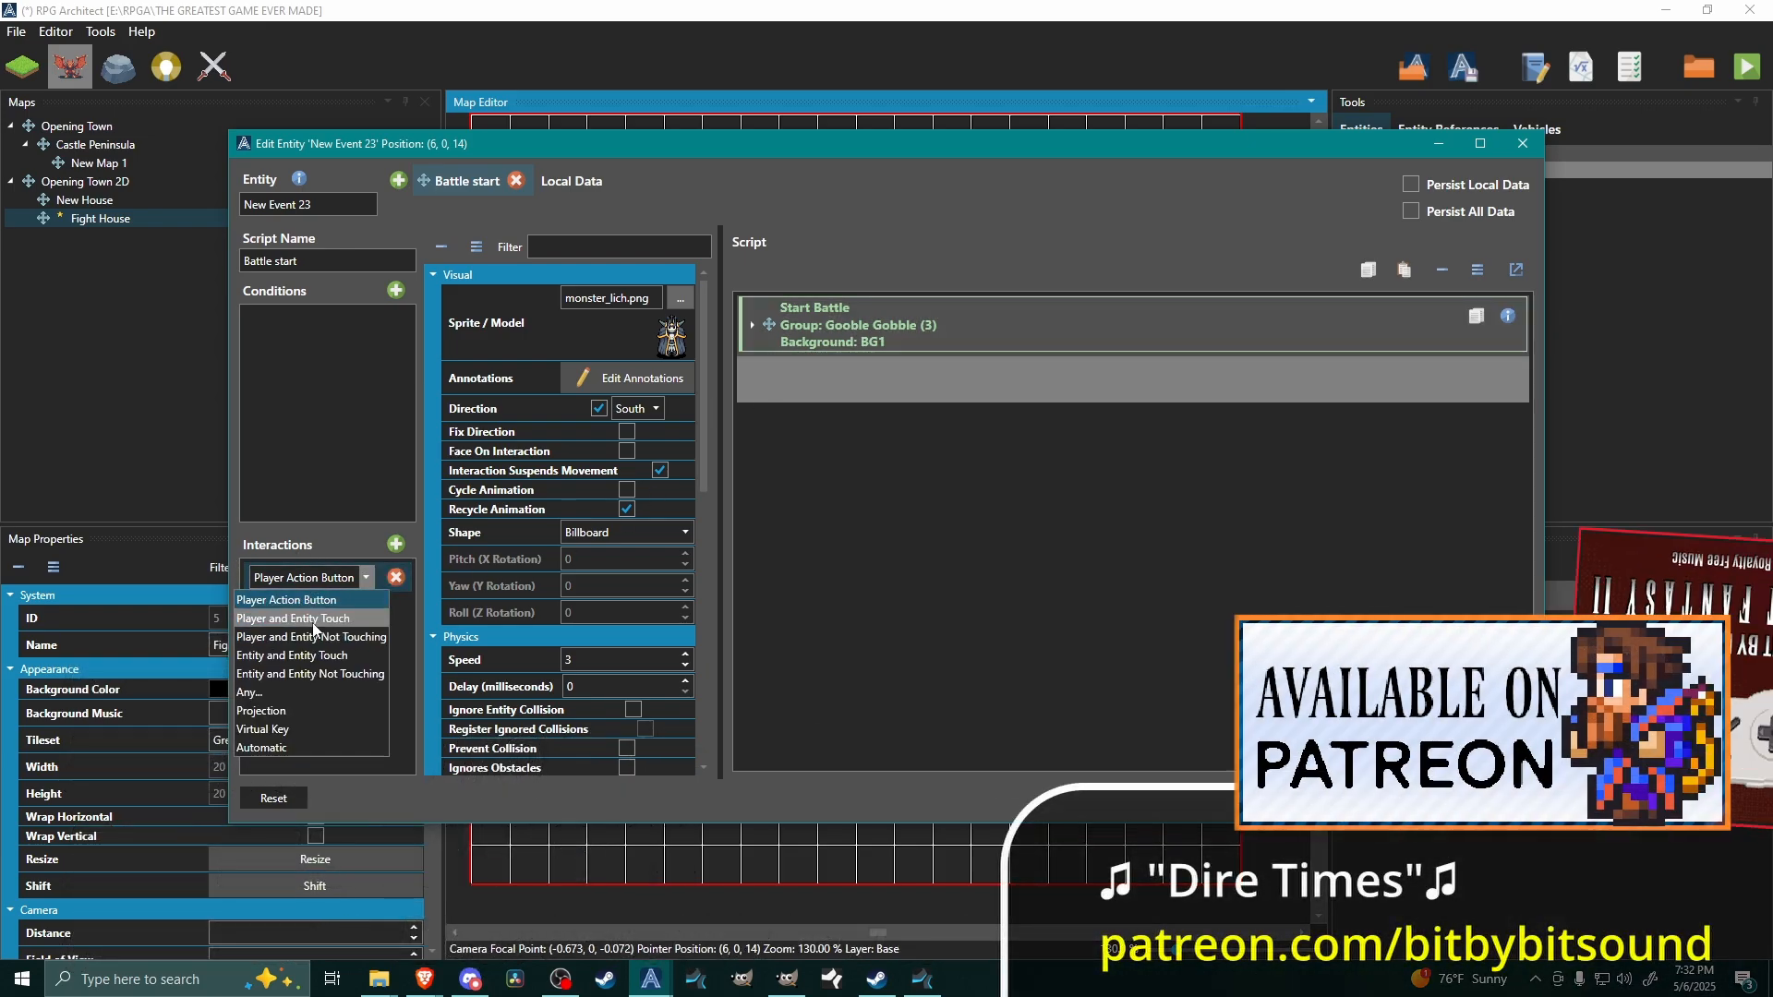
click(318, 624)
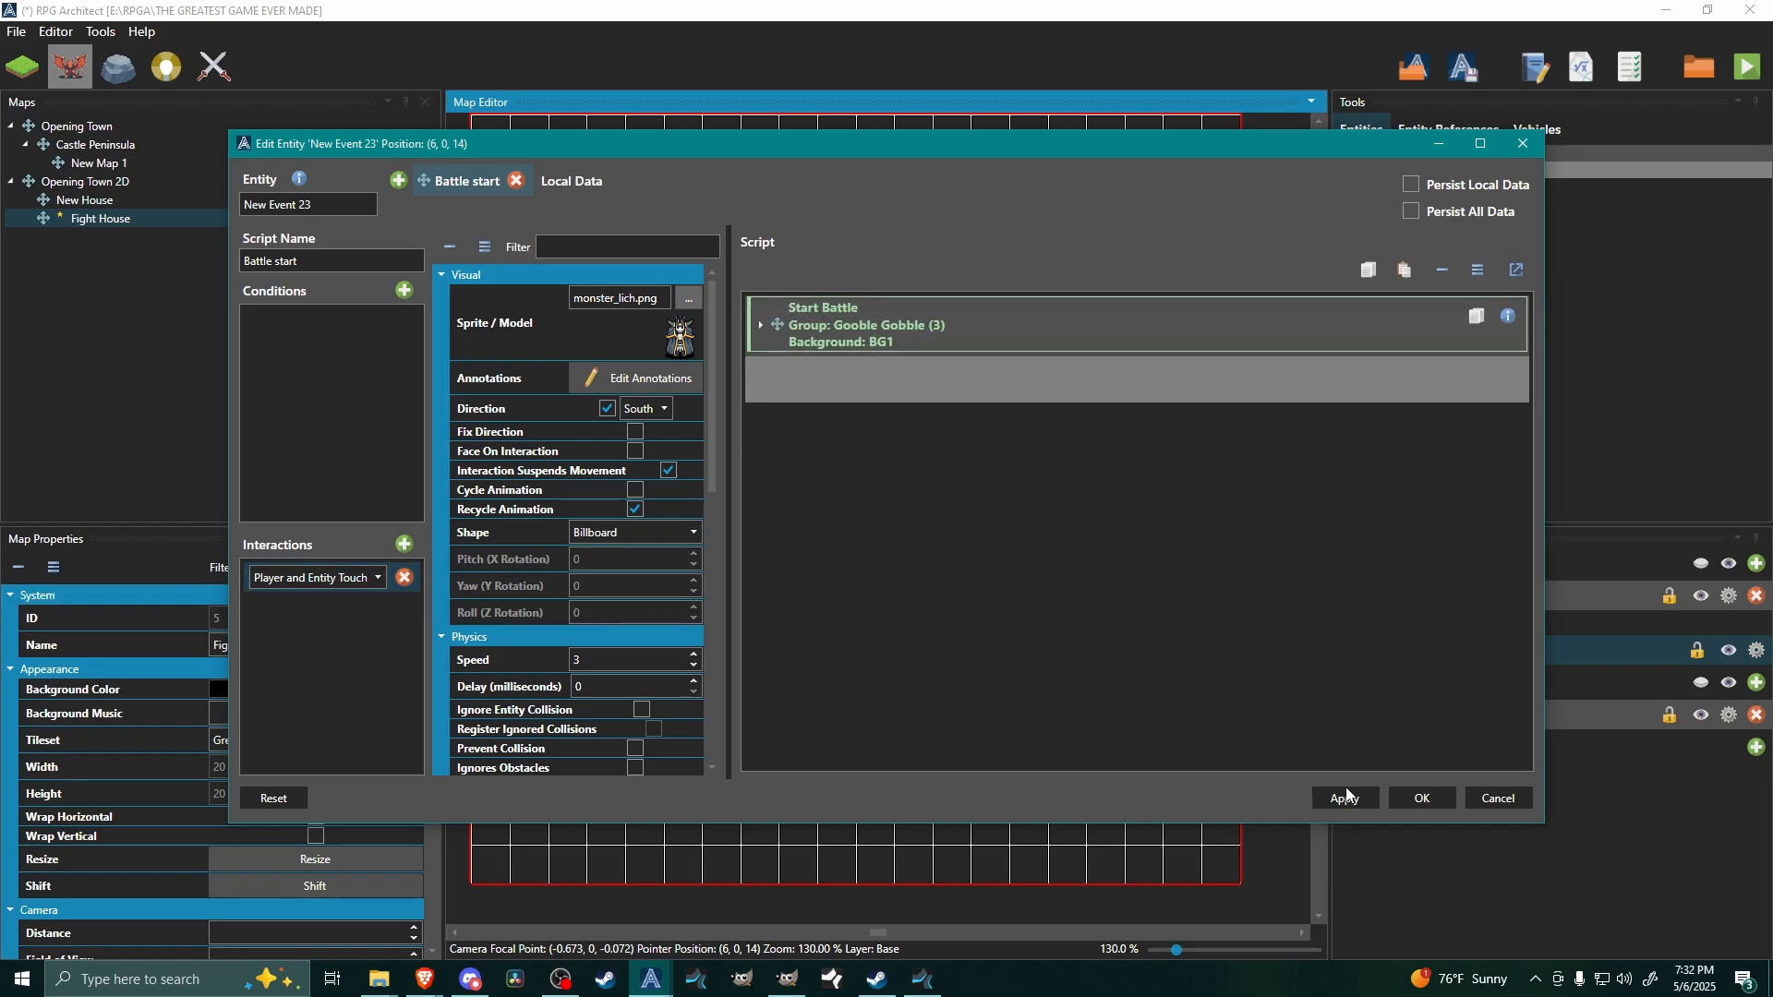
click(1442, 801)
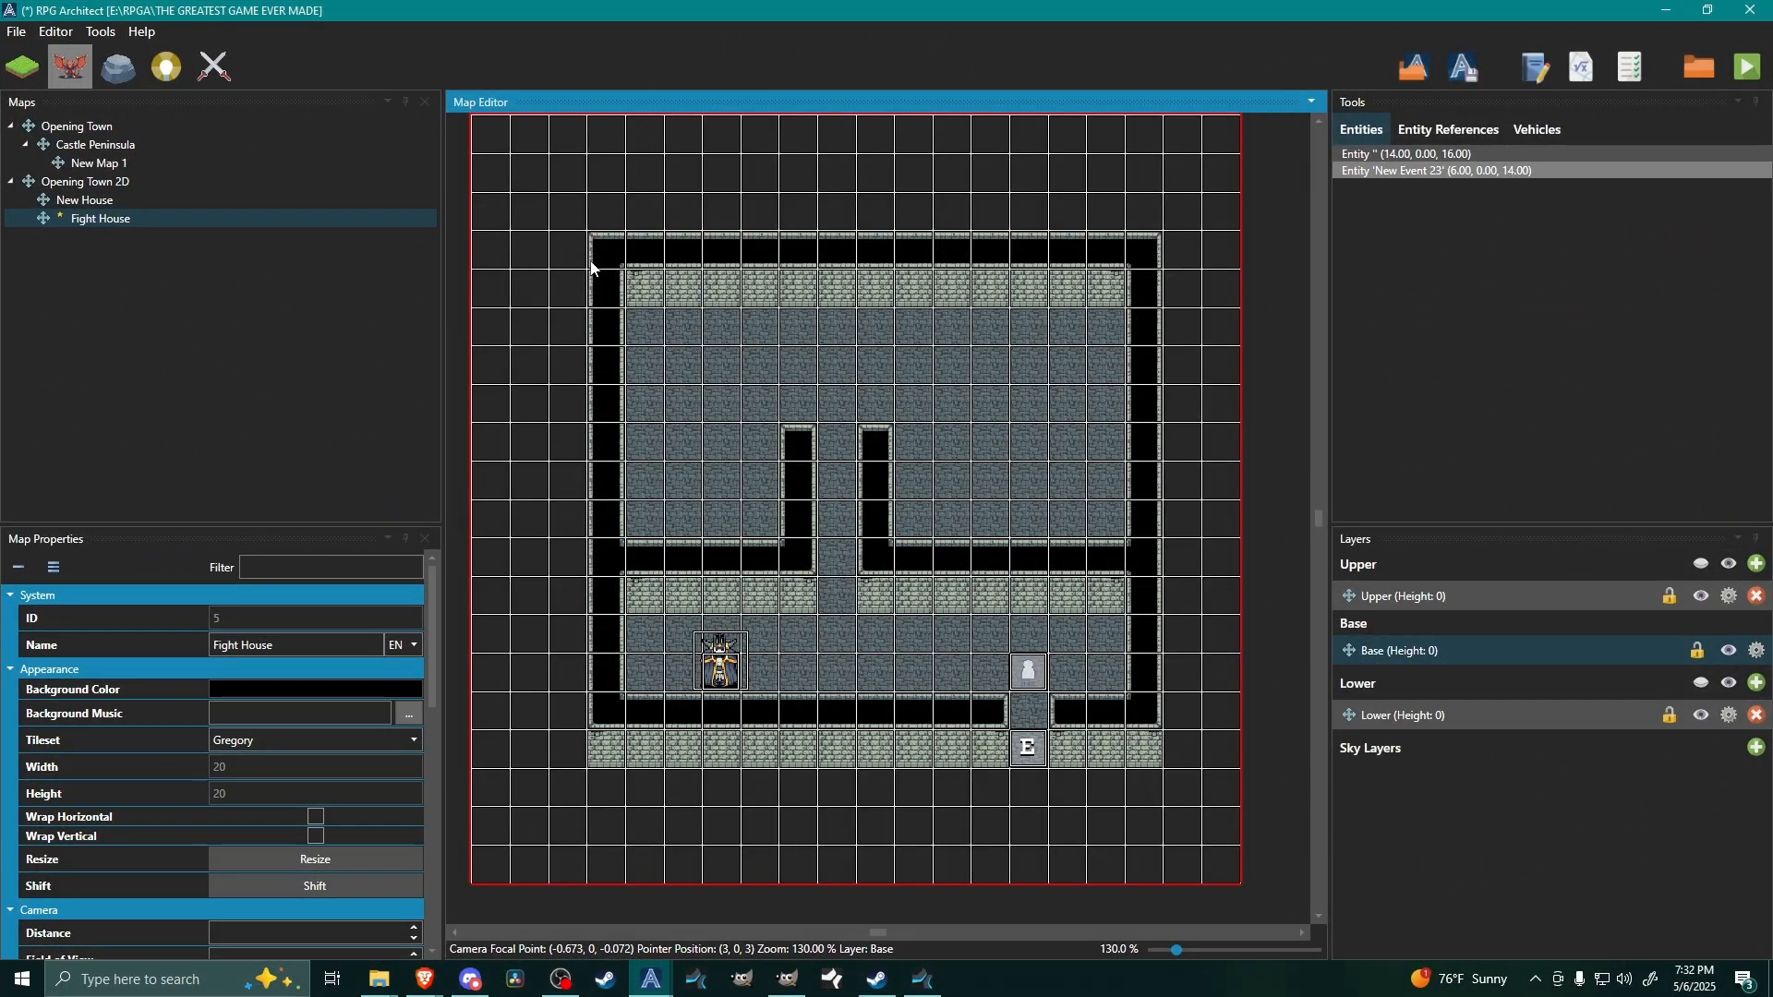
- Create an entity at tile (2, 0, 2), outside the room walls, with an Any interaction as its only trigger
double_click(572, 220)
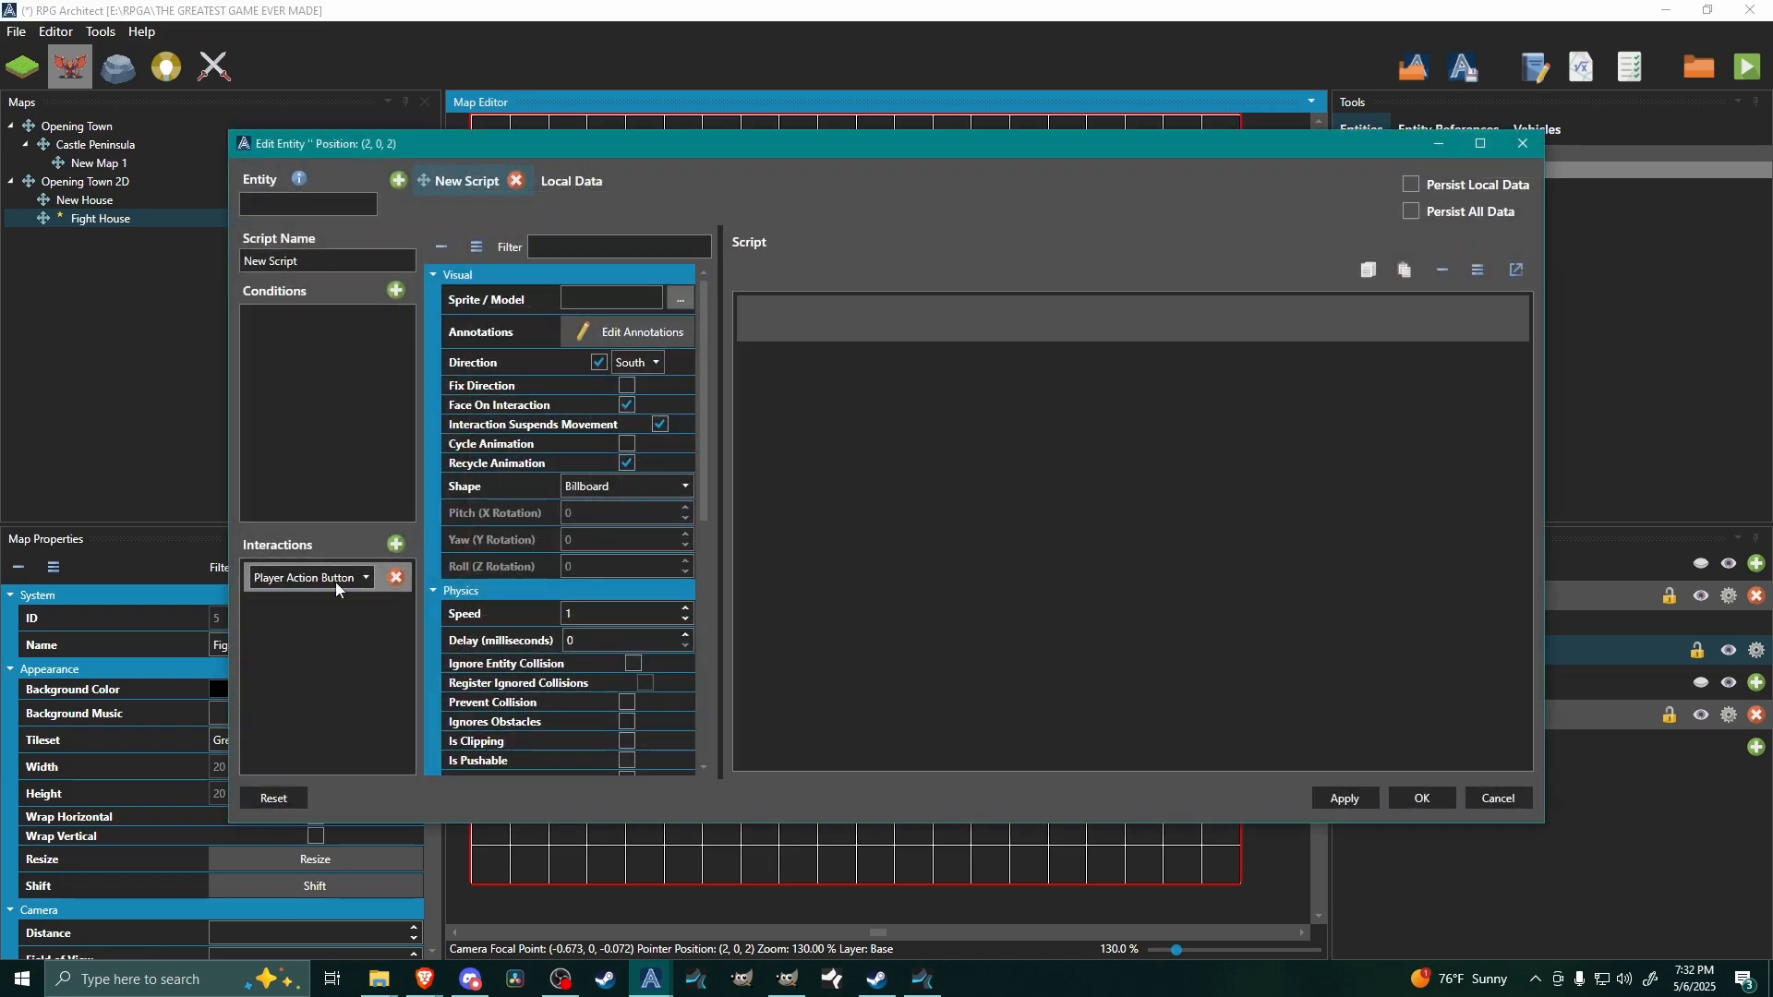
click(280, 578)
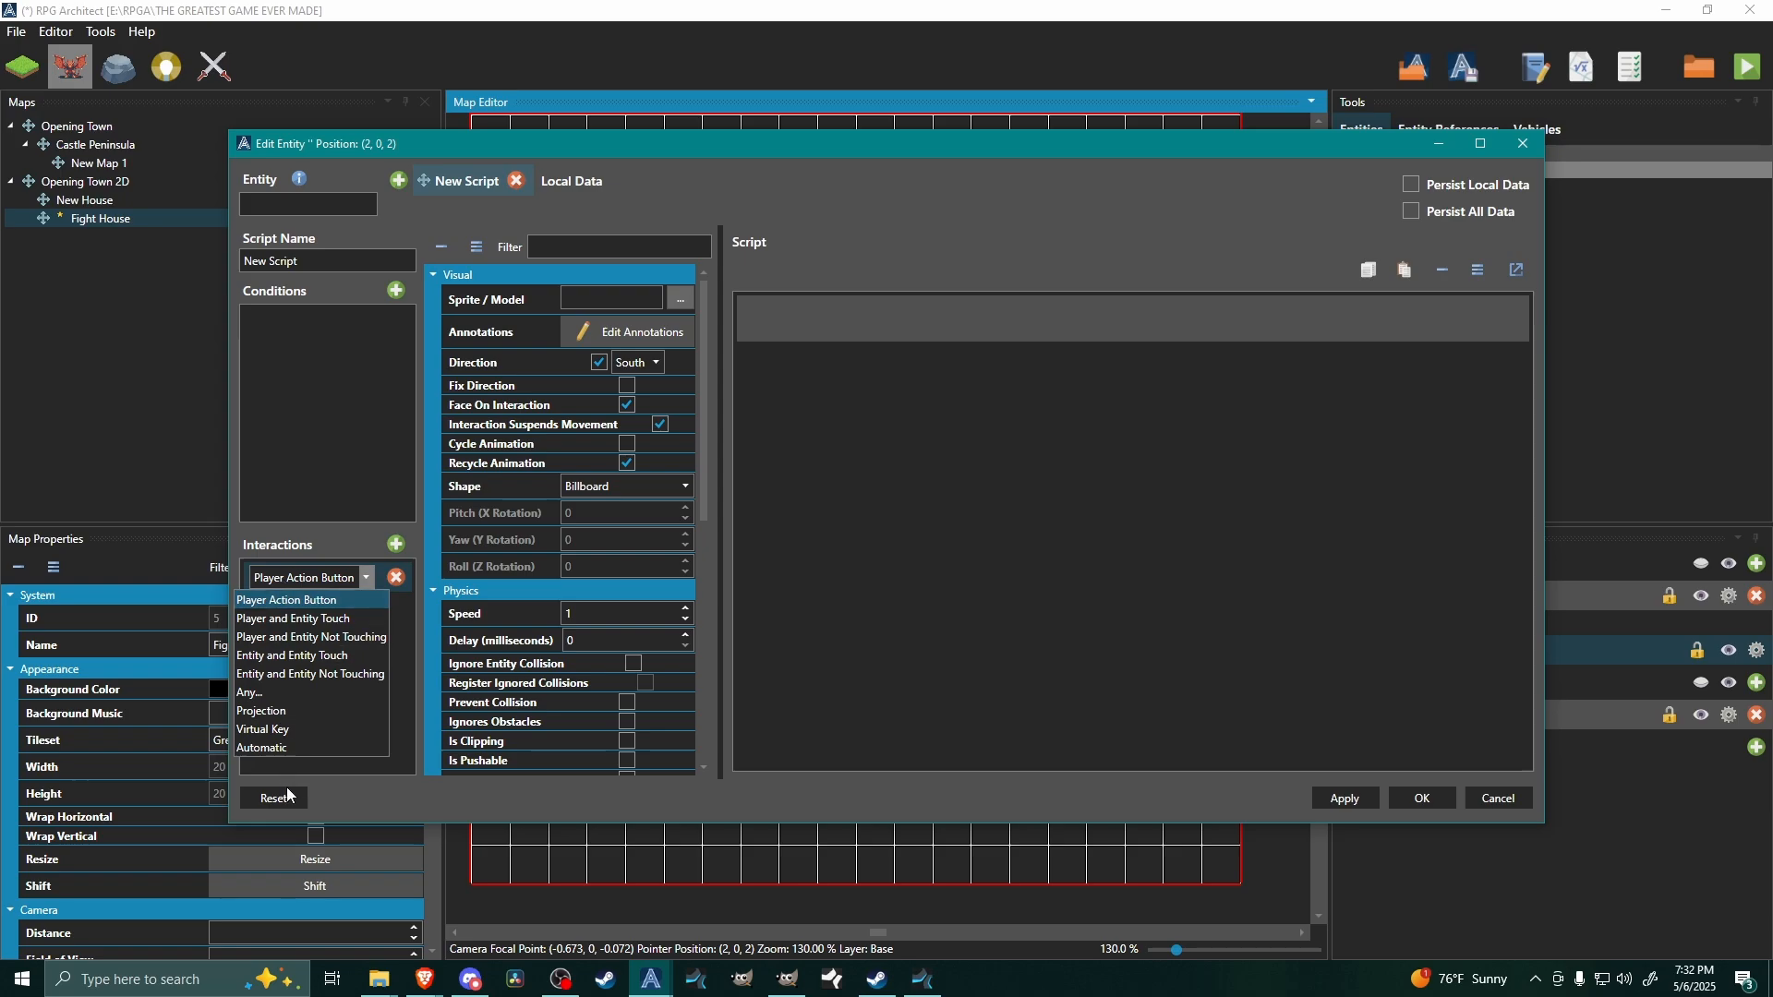
click(300, 732)
click(1468, 152)
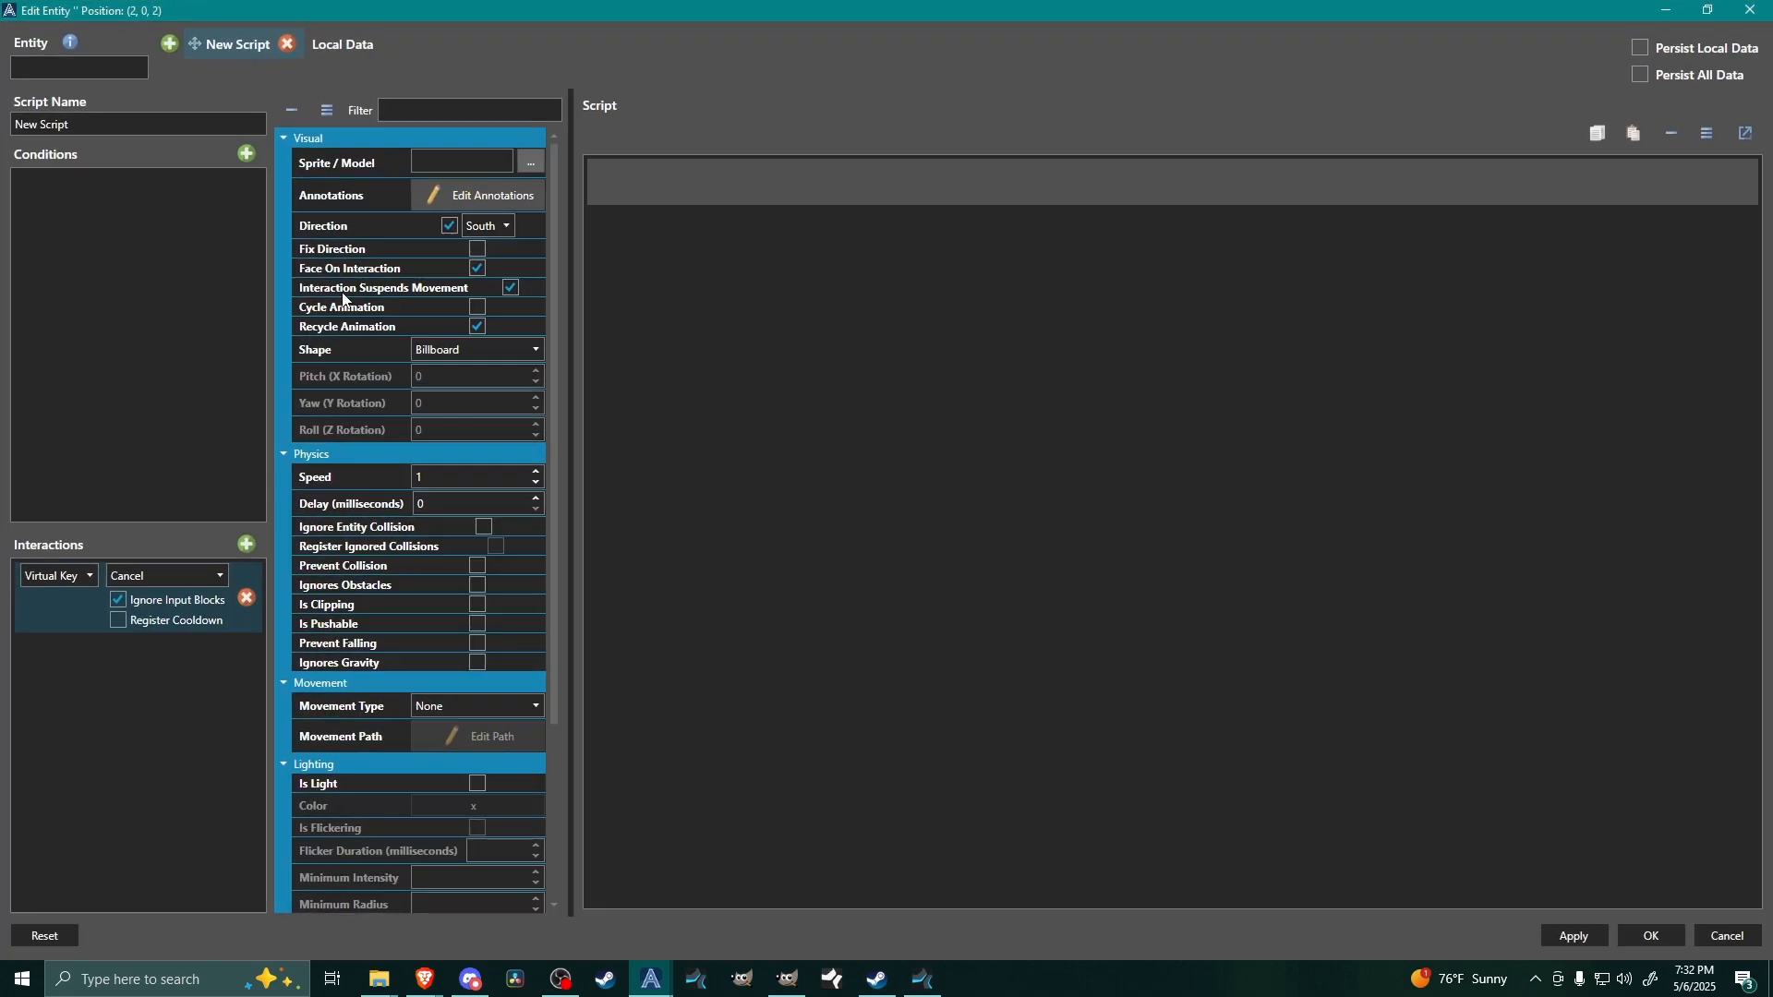
click(245, 599)
click(43, 578)
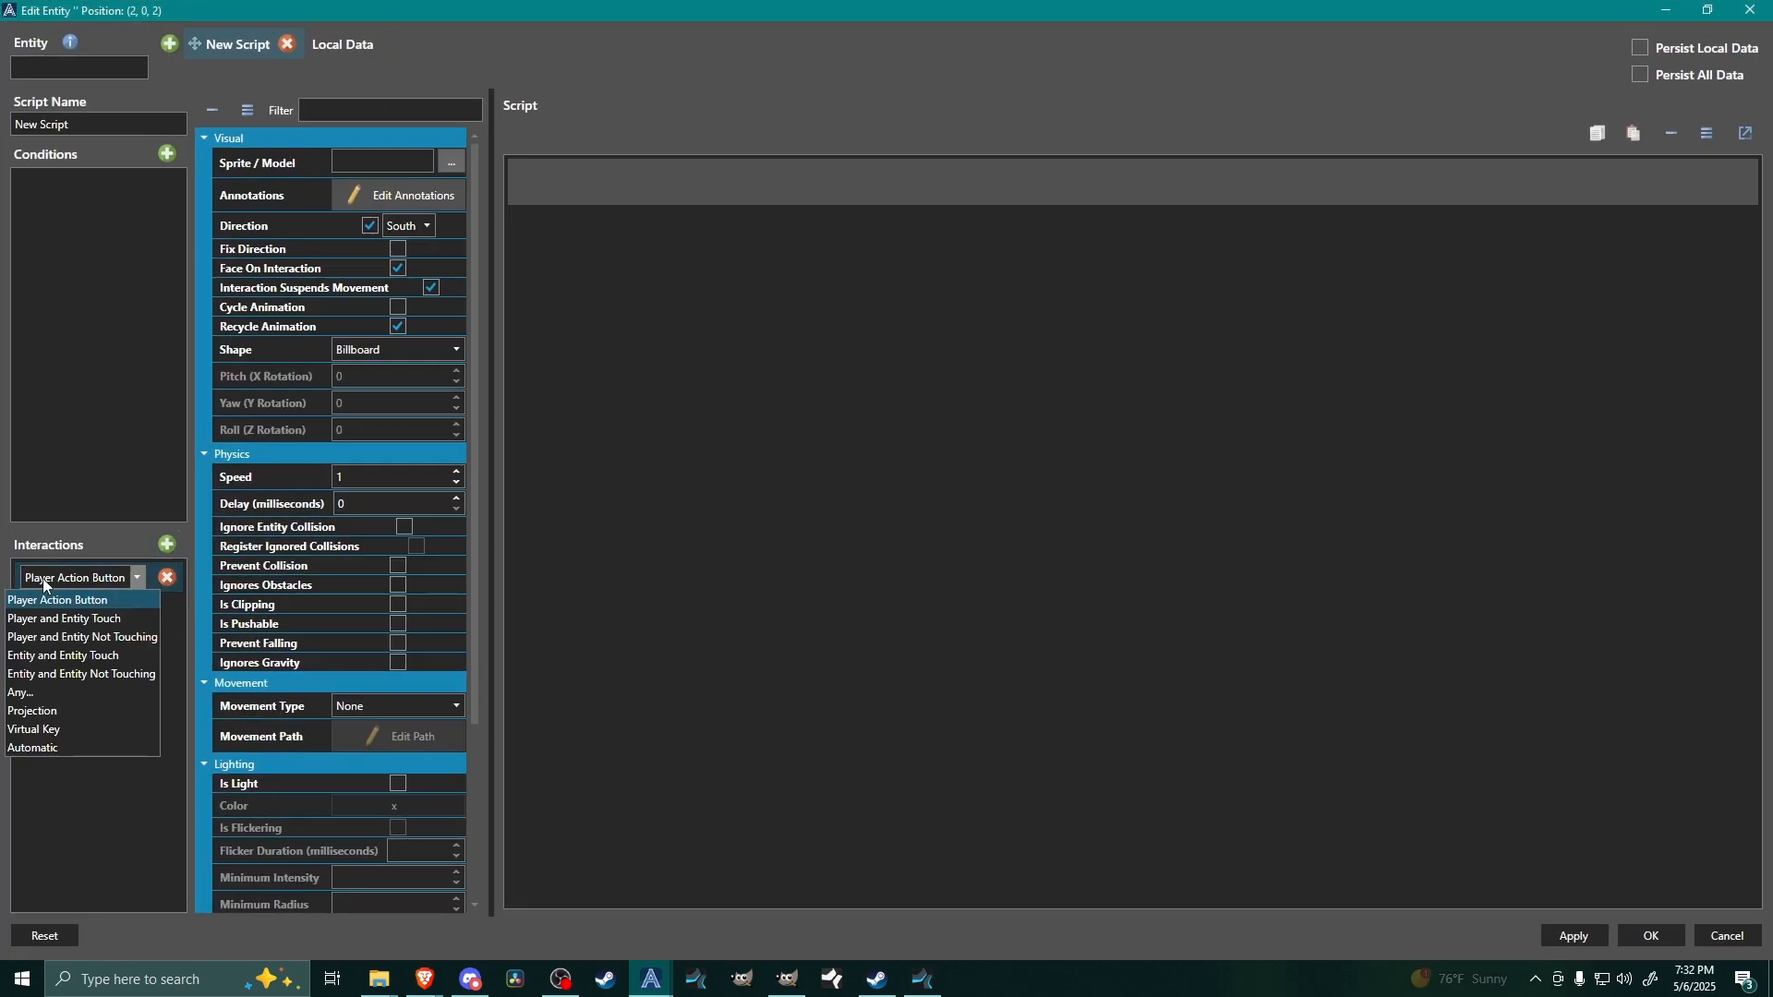
click(34, 691)
- Add four sub-interactions to the Any group
click(92, 579)
click(92, 579)
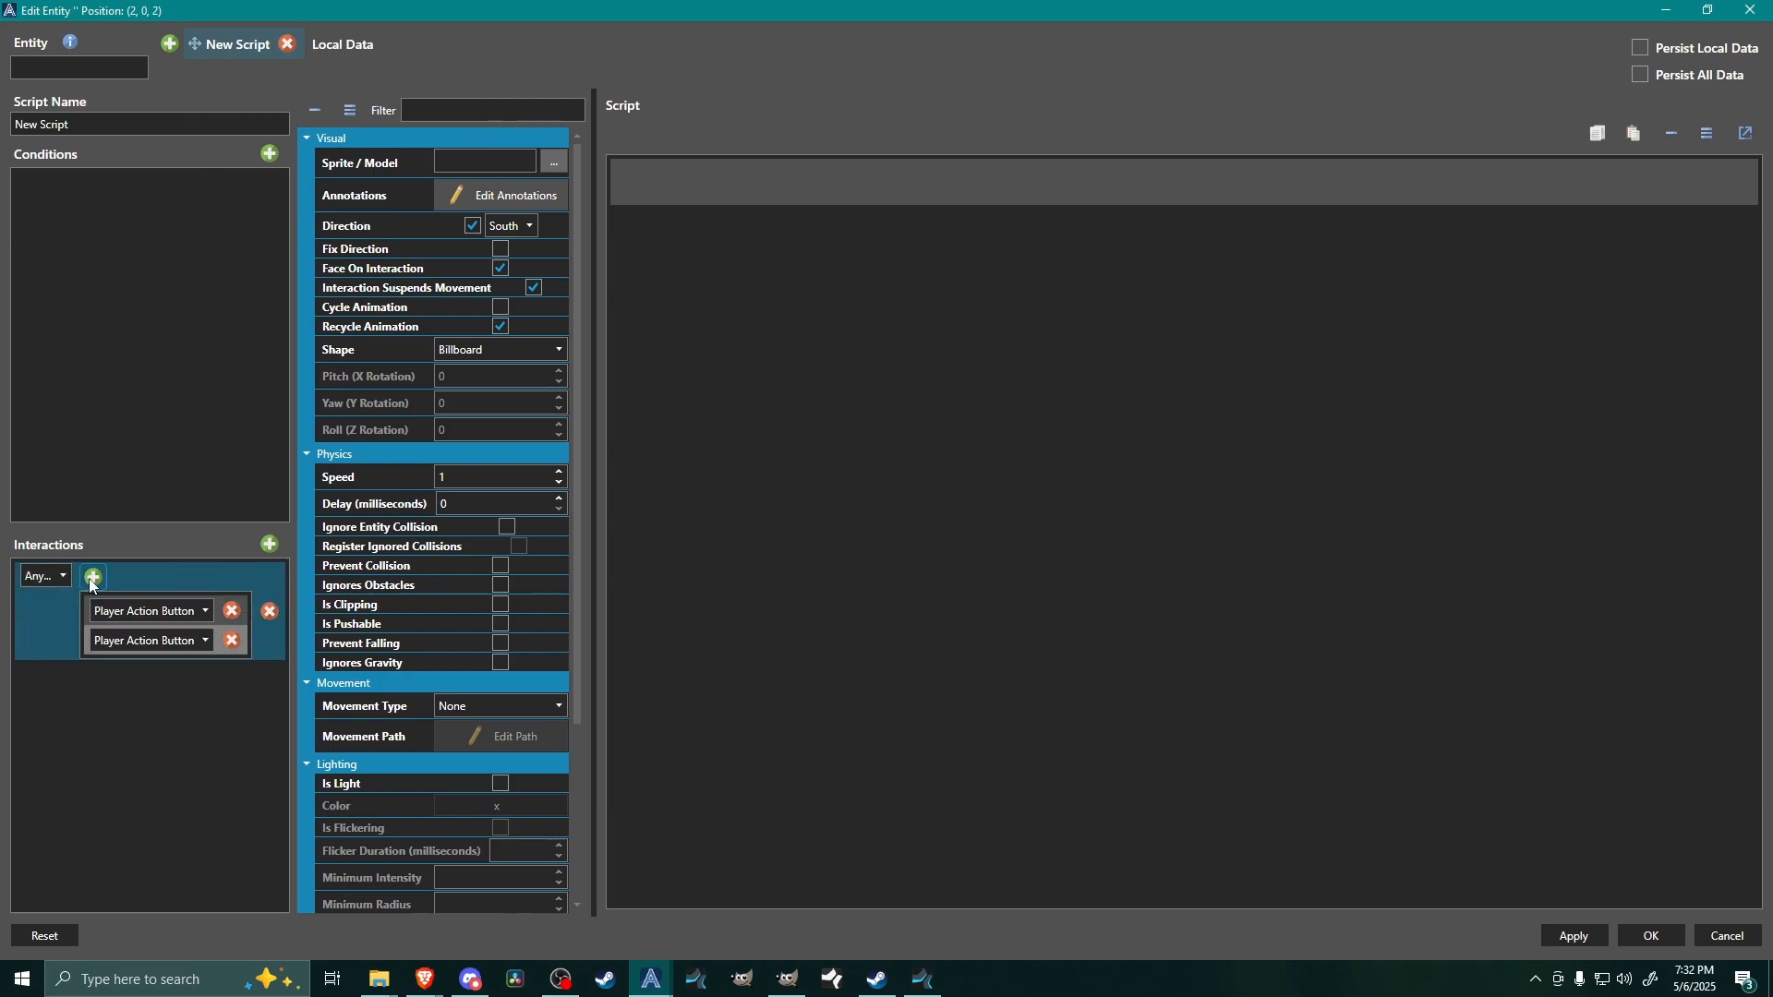
click(93, 579)
click(93, 579)
- Make the first two sub-interactions Virtual Key triggers for Left and Up
click(130, 616)
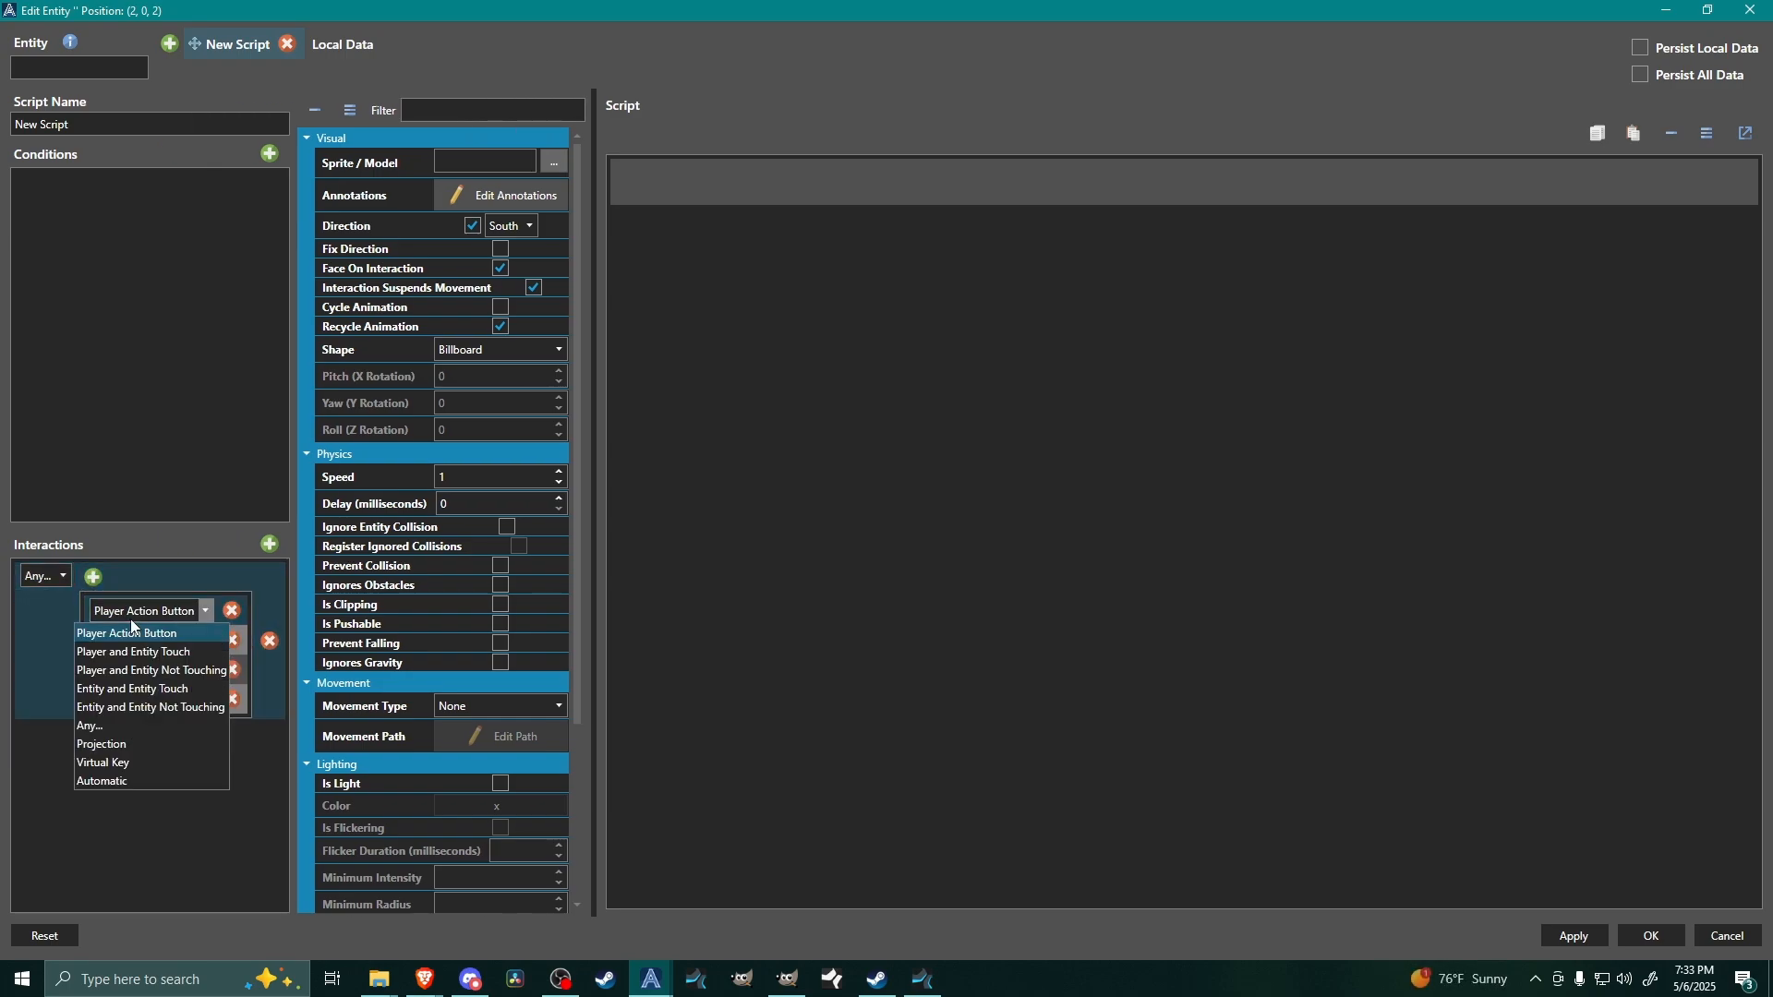
click(102, 761)
click(235, 614)
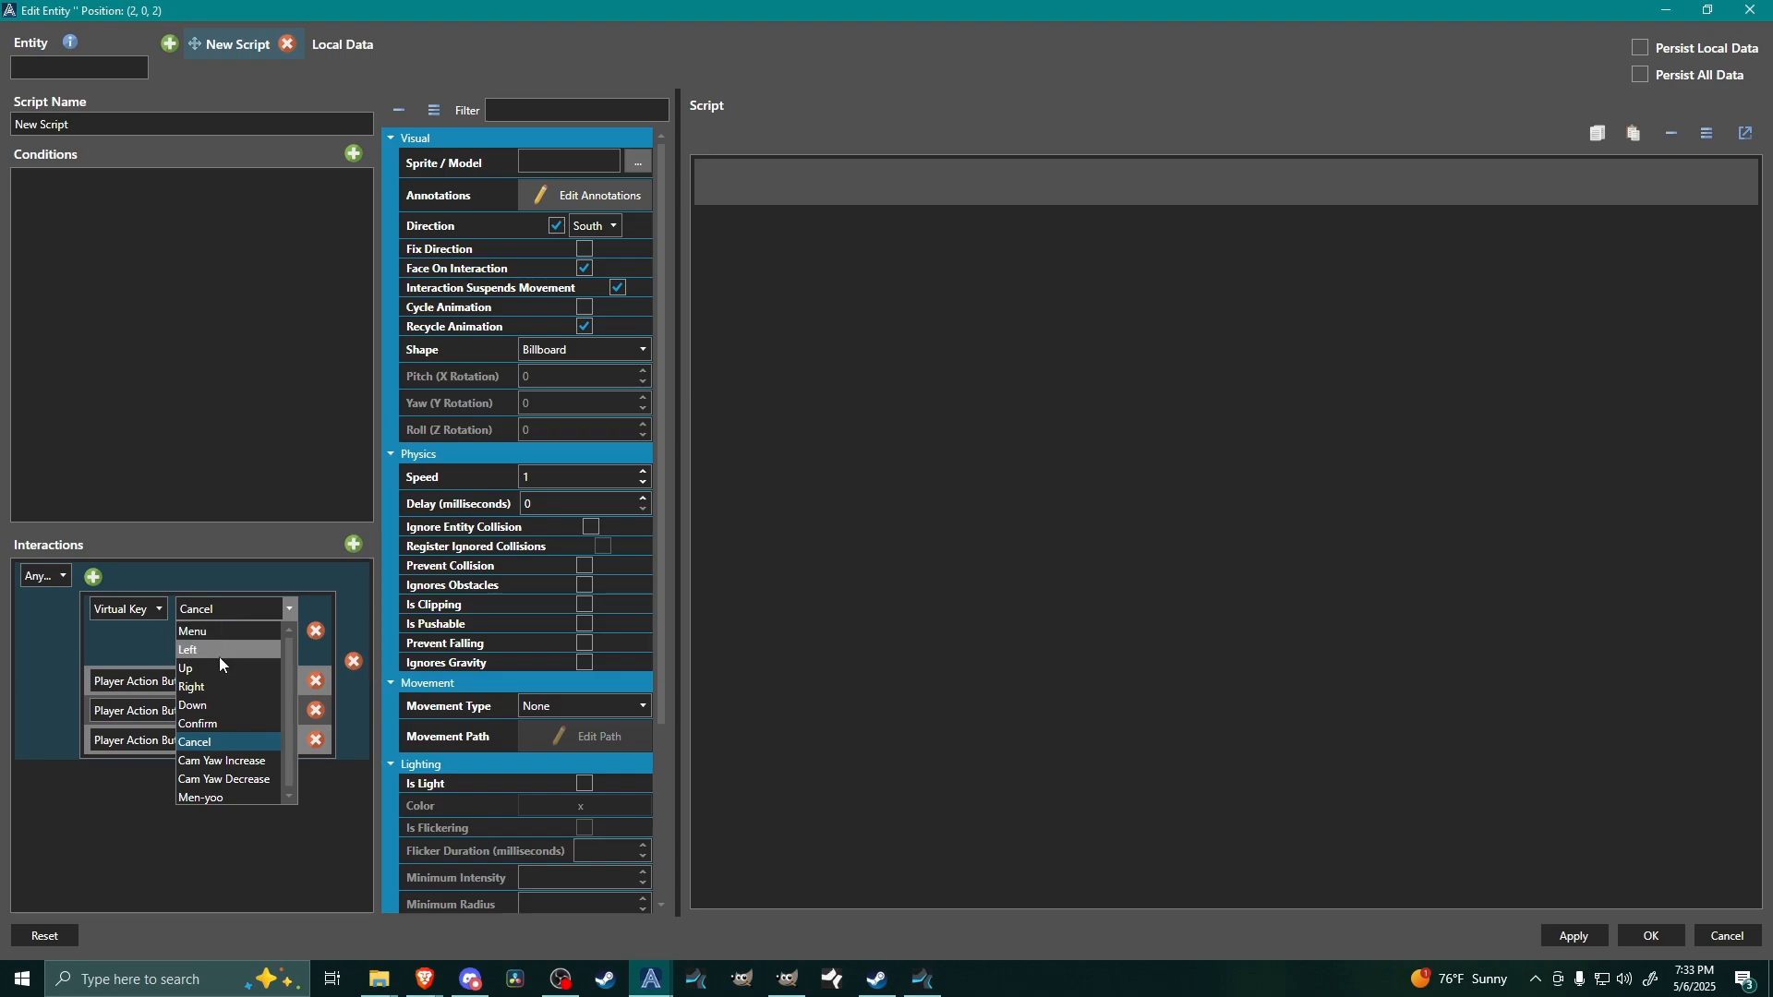
click(219, 651)
click(129, 684)
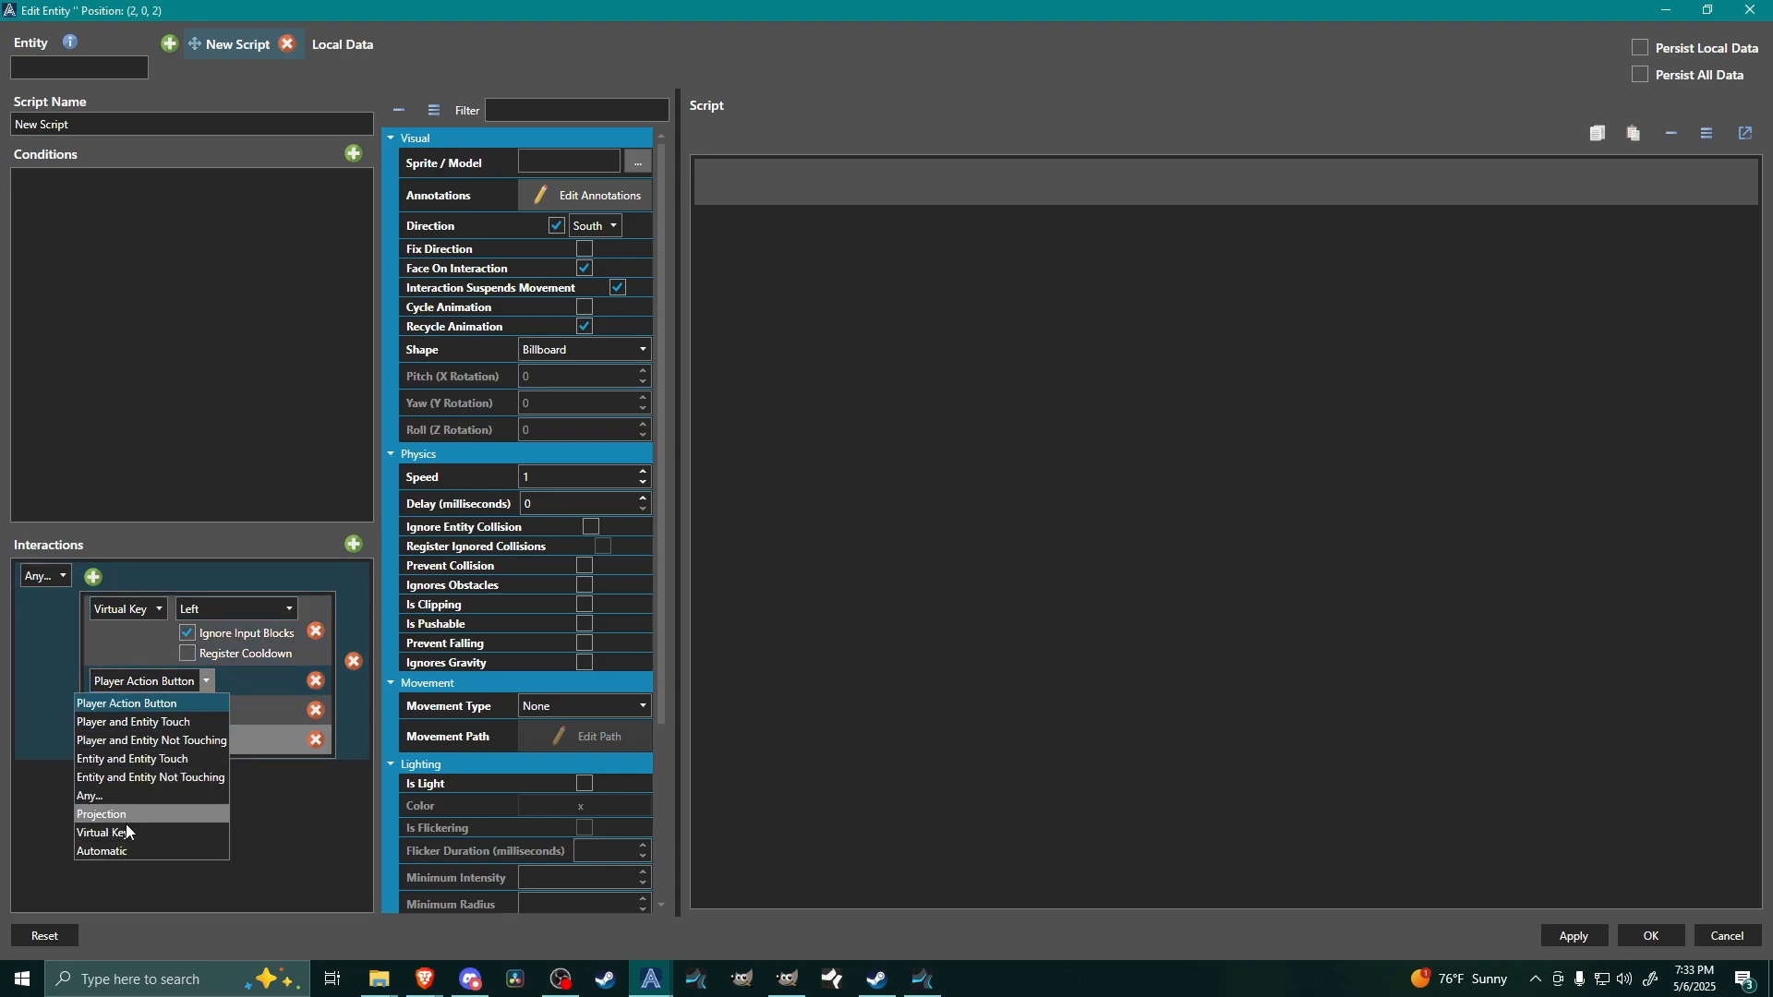
click(104, 833)
click(235, 679)
click(199, 739)
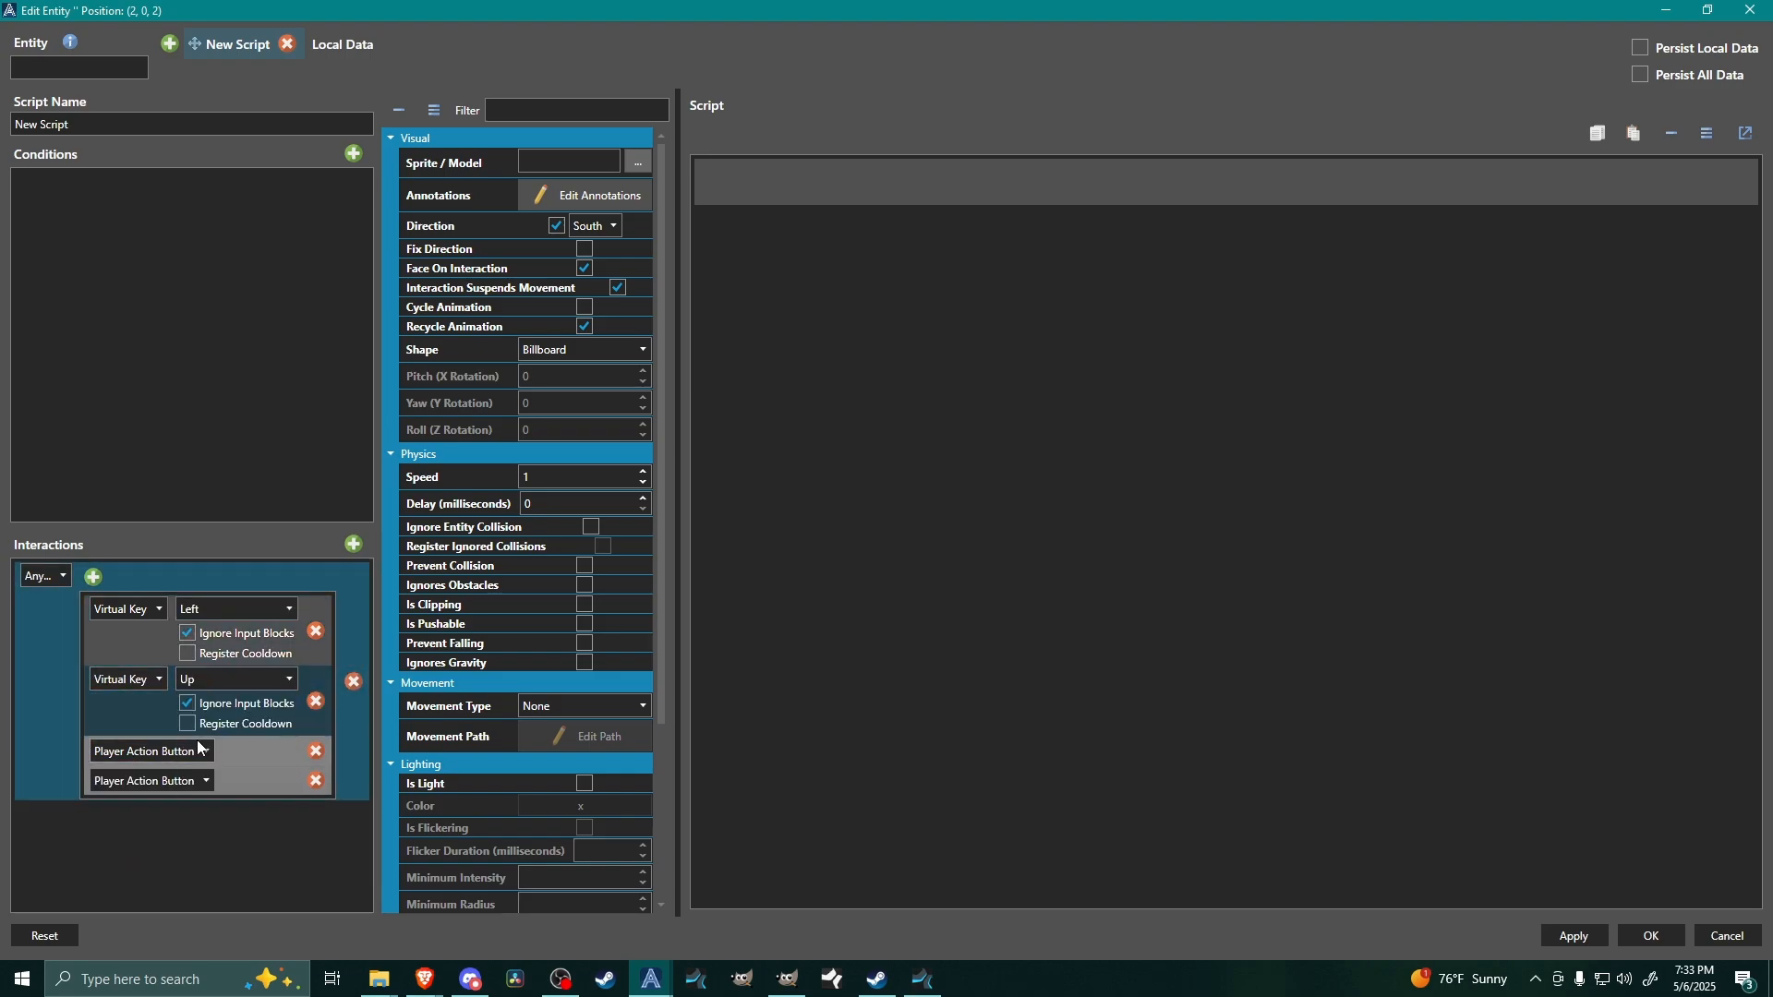
- Make the remaining two sub-interactions Virtual Key triggers for Right and Down
click(165, 751)
click(120, 904)
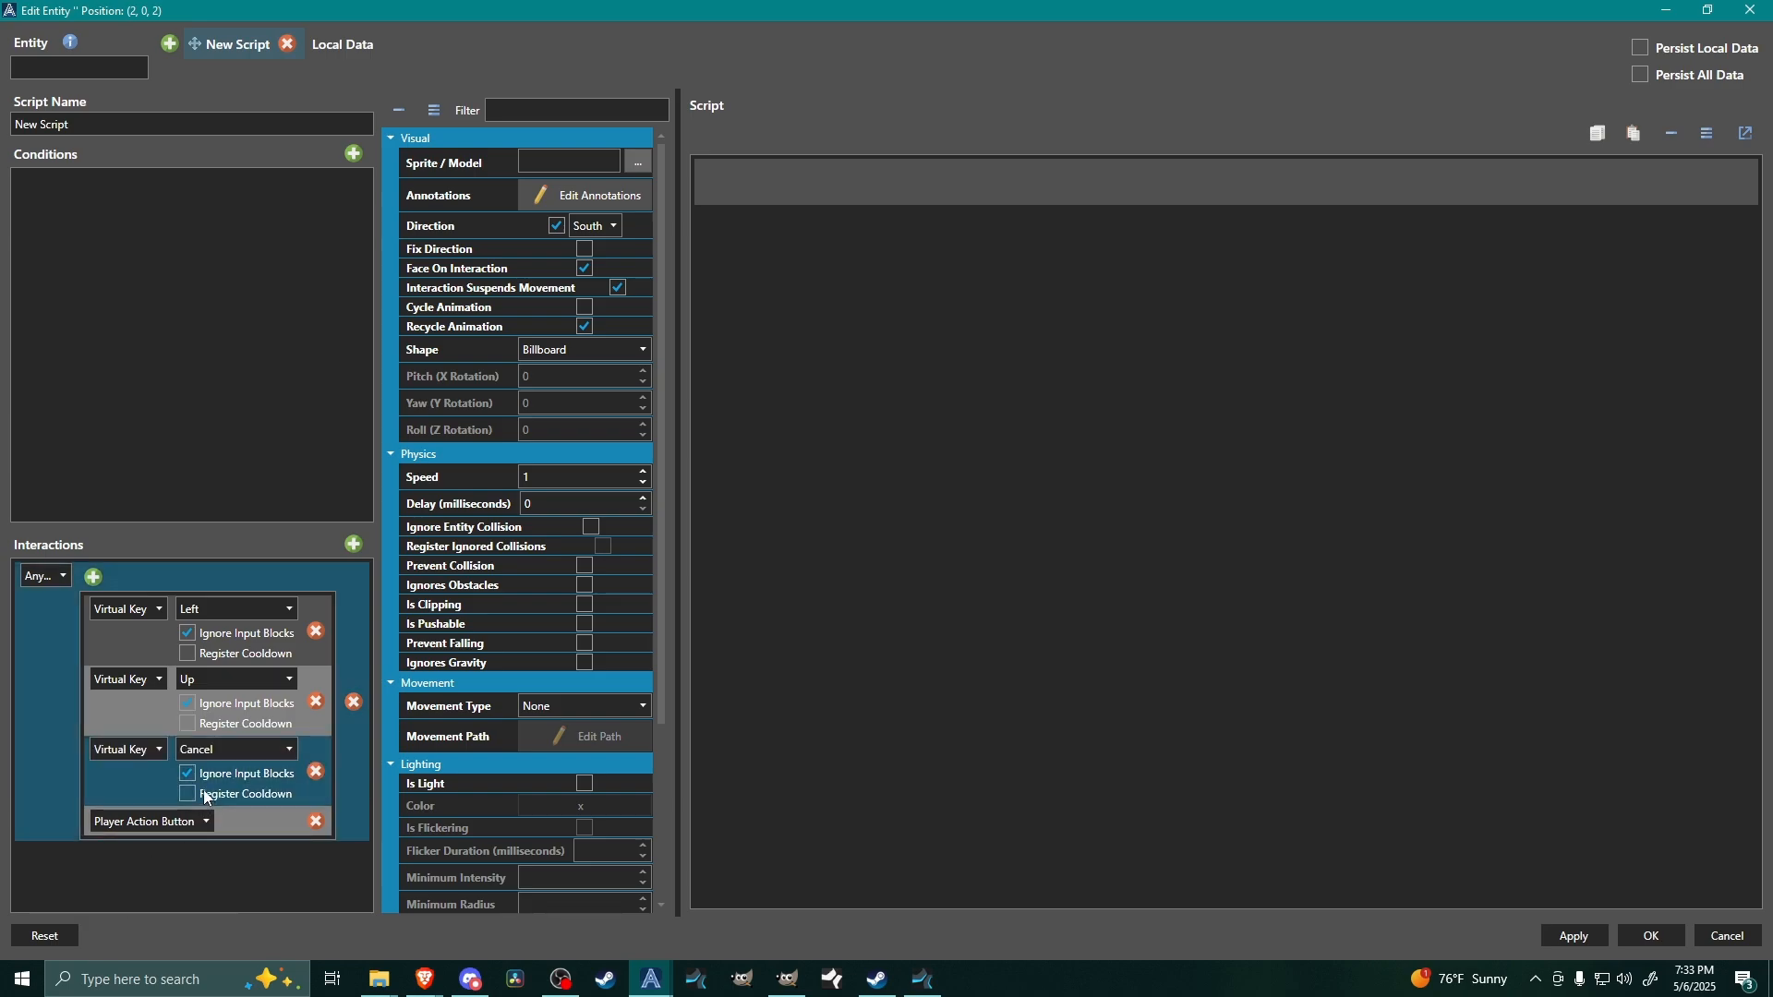
click(200, 758)
click(226, 841)
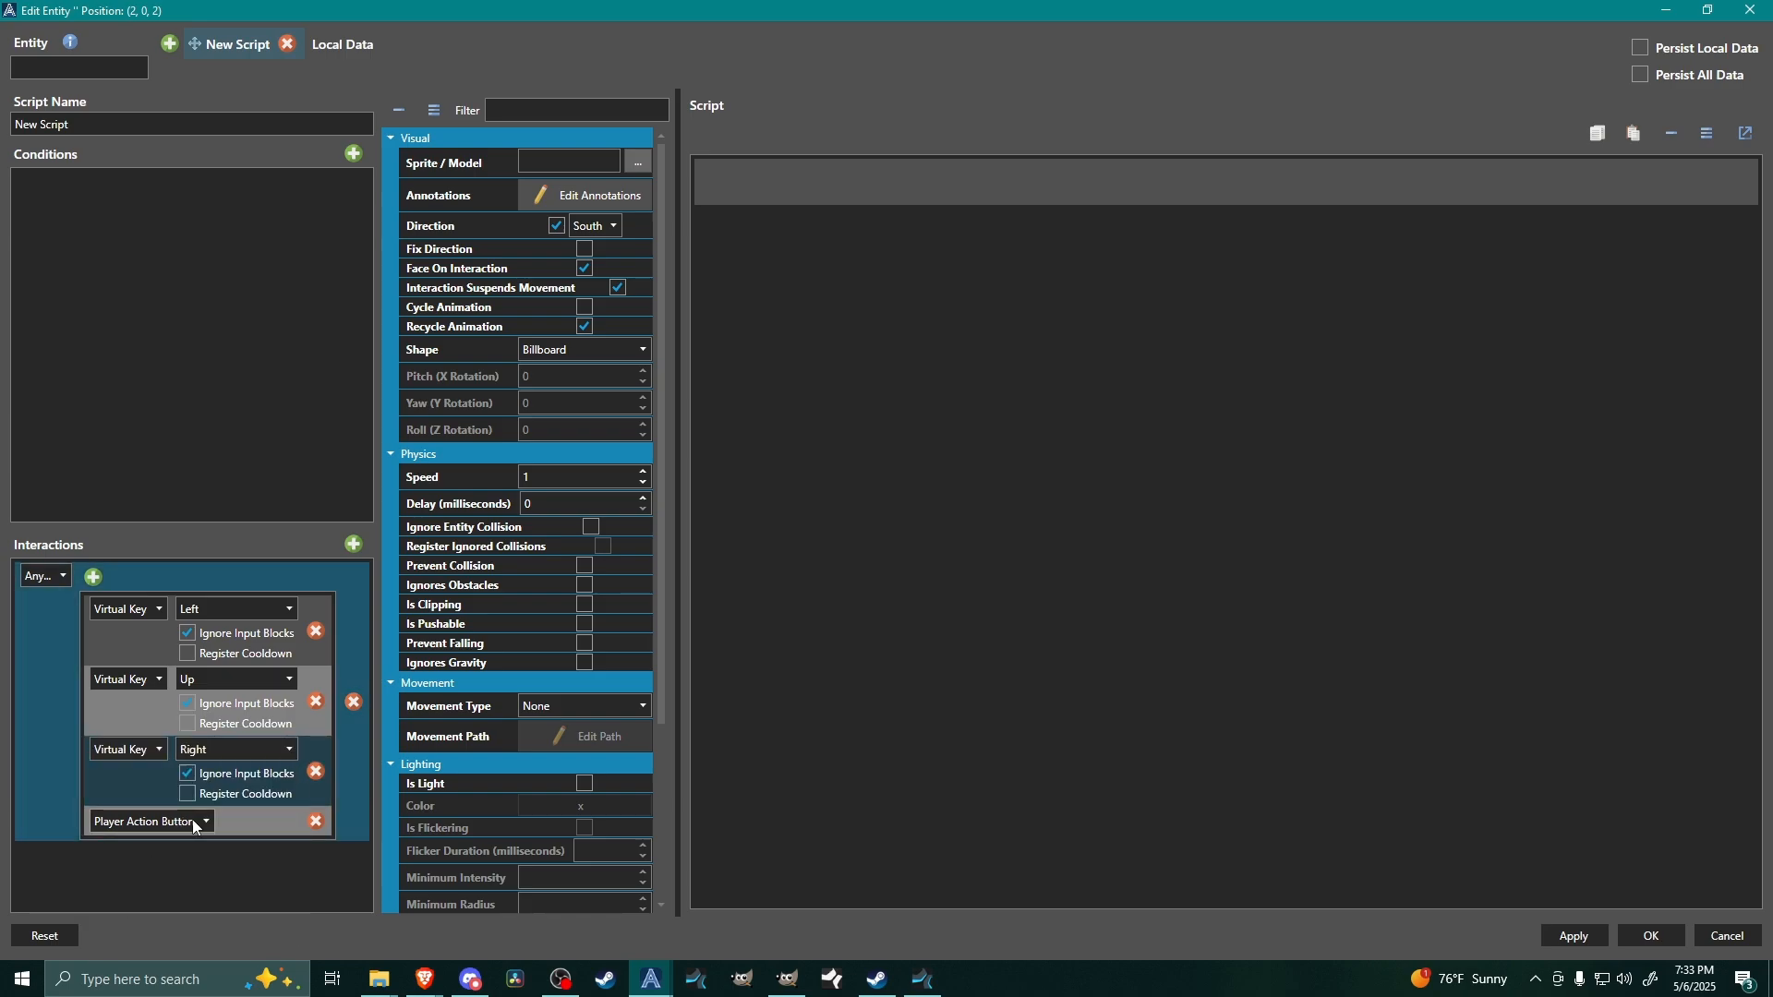
click(153, 822)
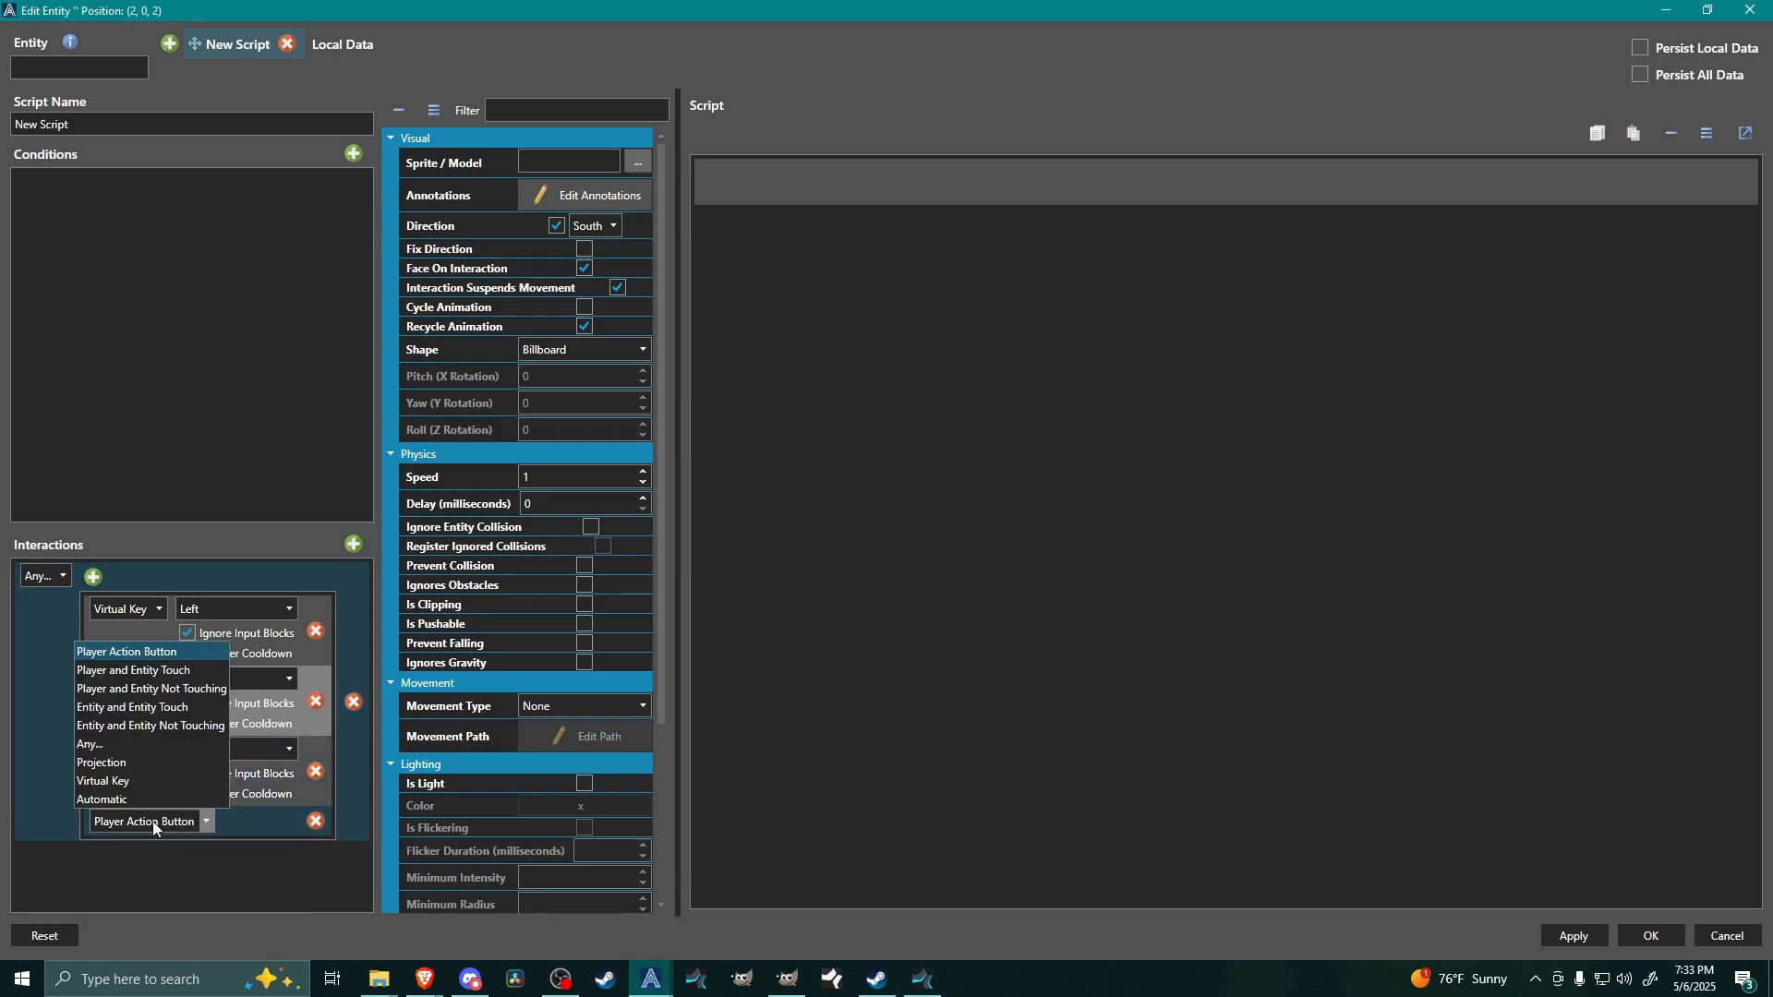
click(103, 781)
click(227, 818)
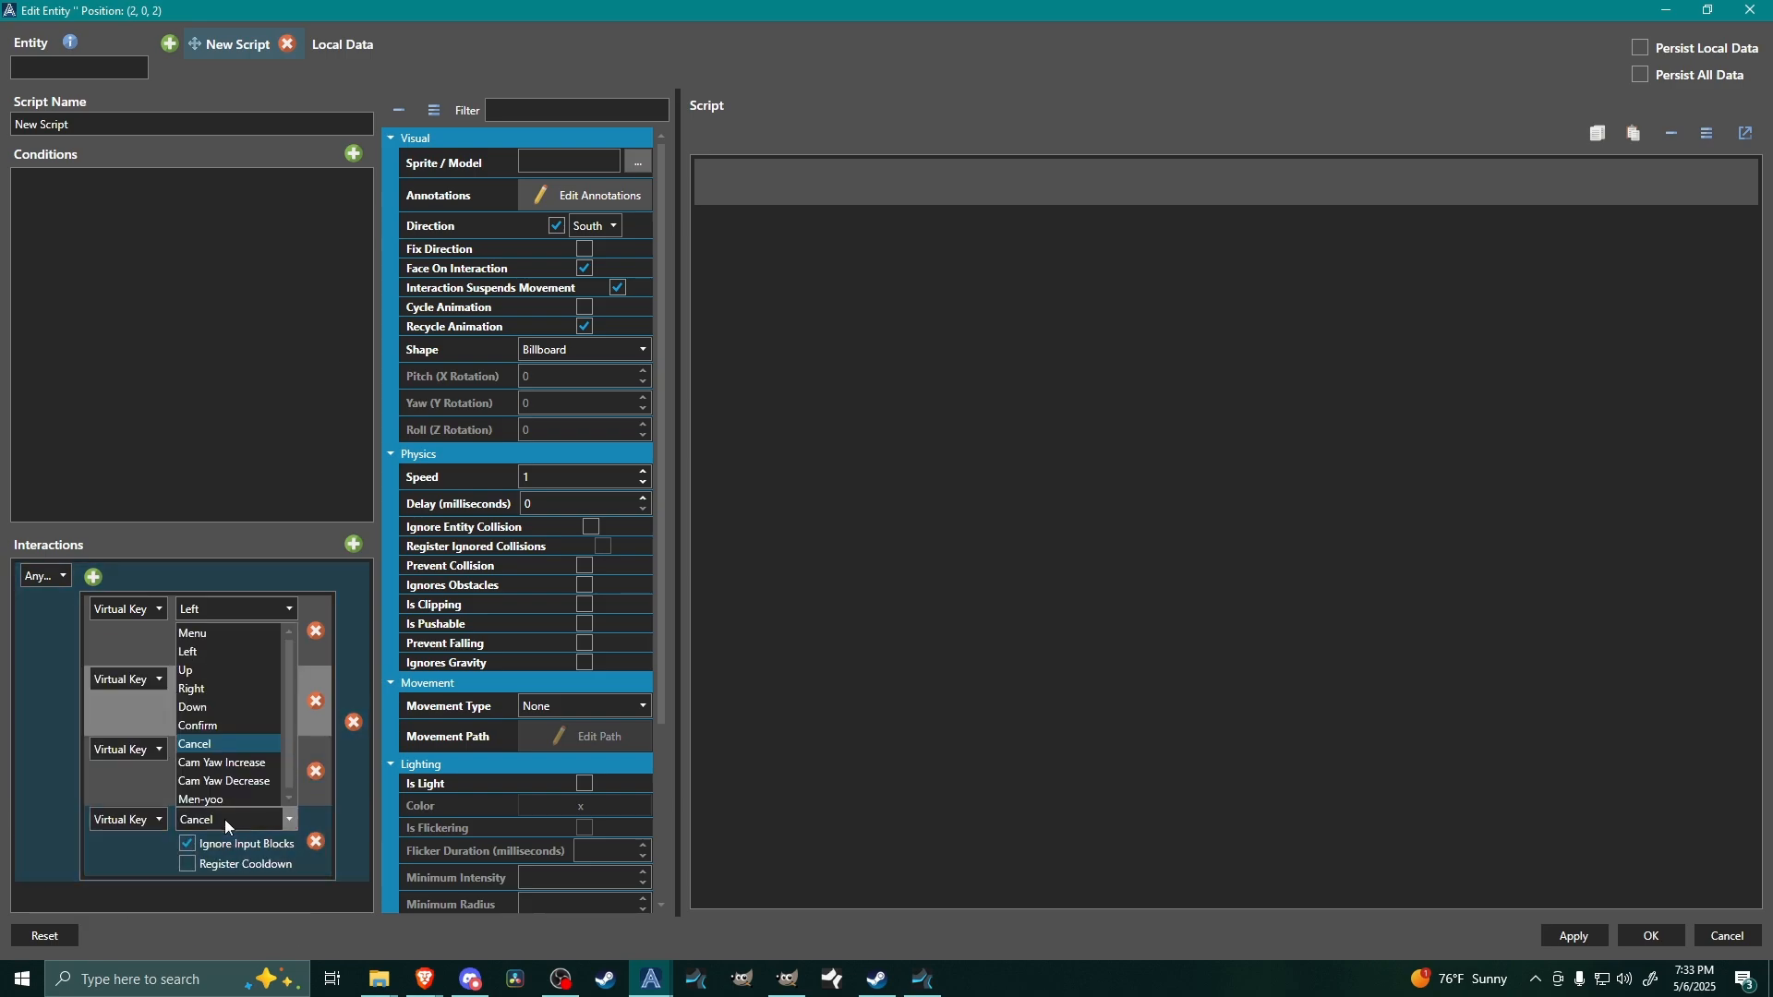
click(209, 706)
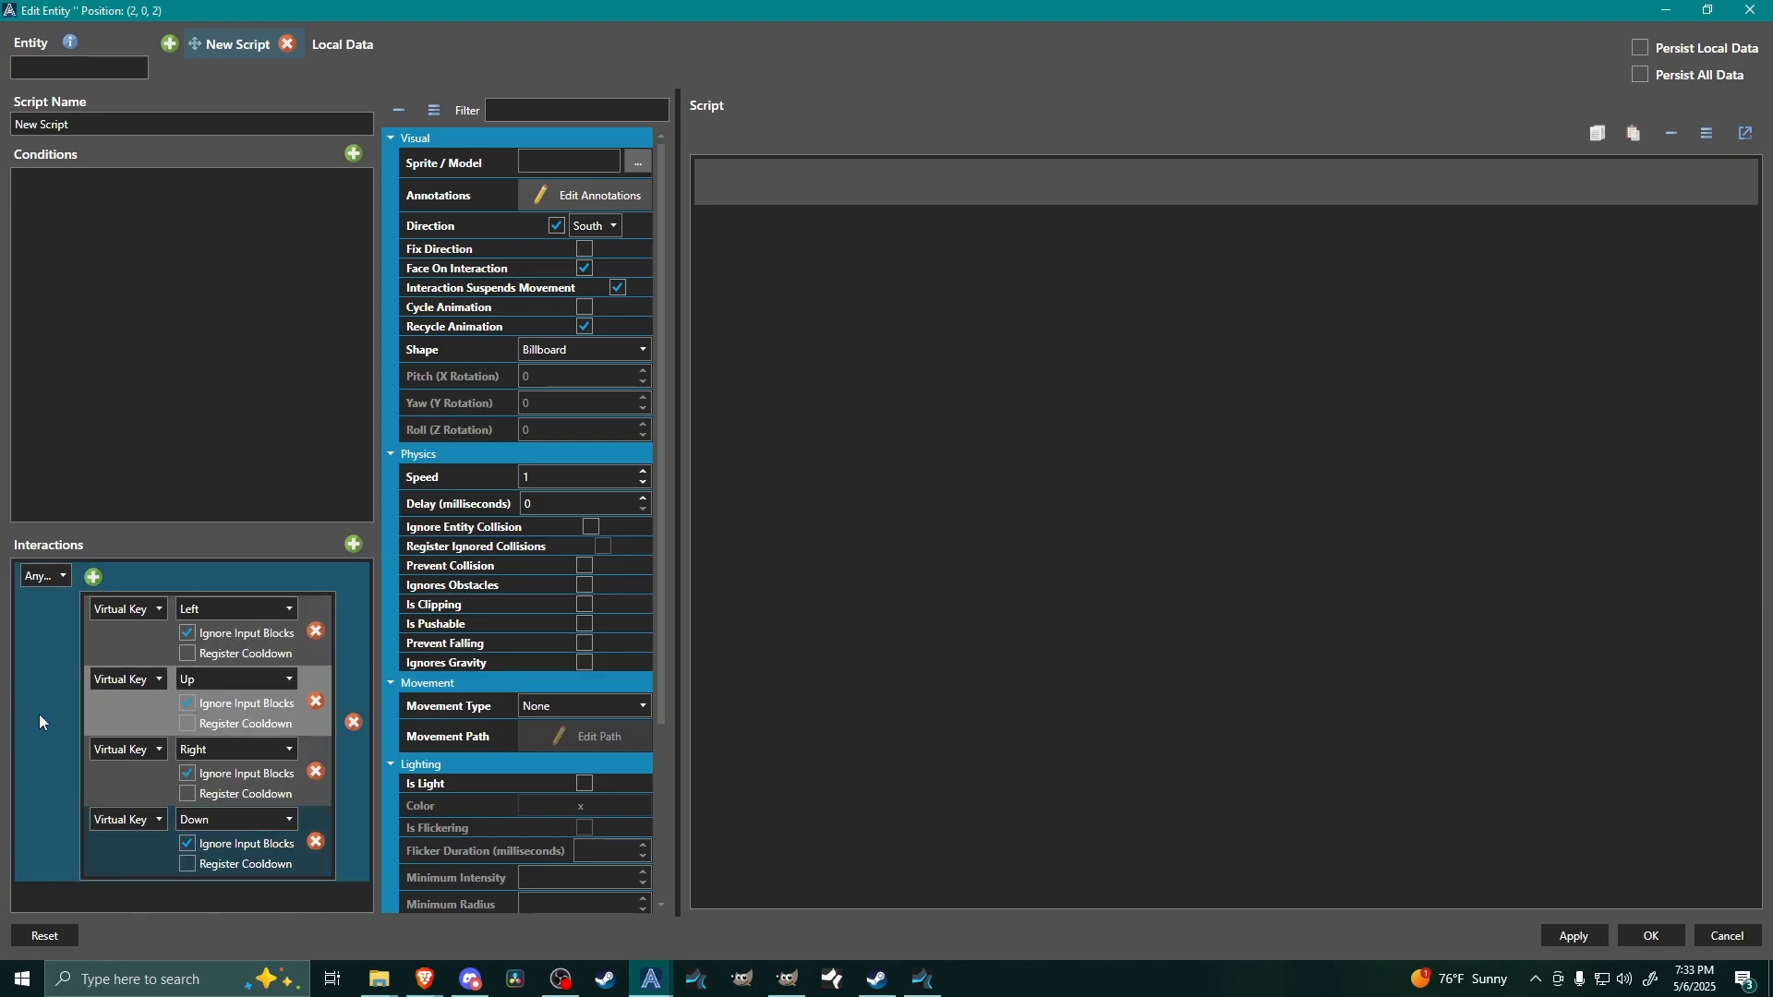
- Add a Change Switch command that turns on global switch 001, naming that switch IsMoving
click(773, 191)
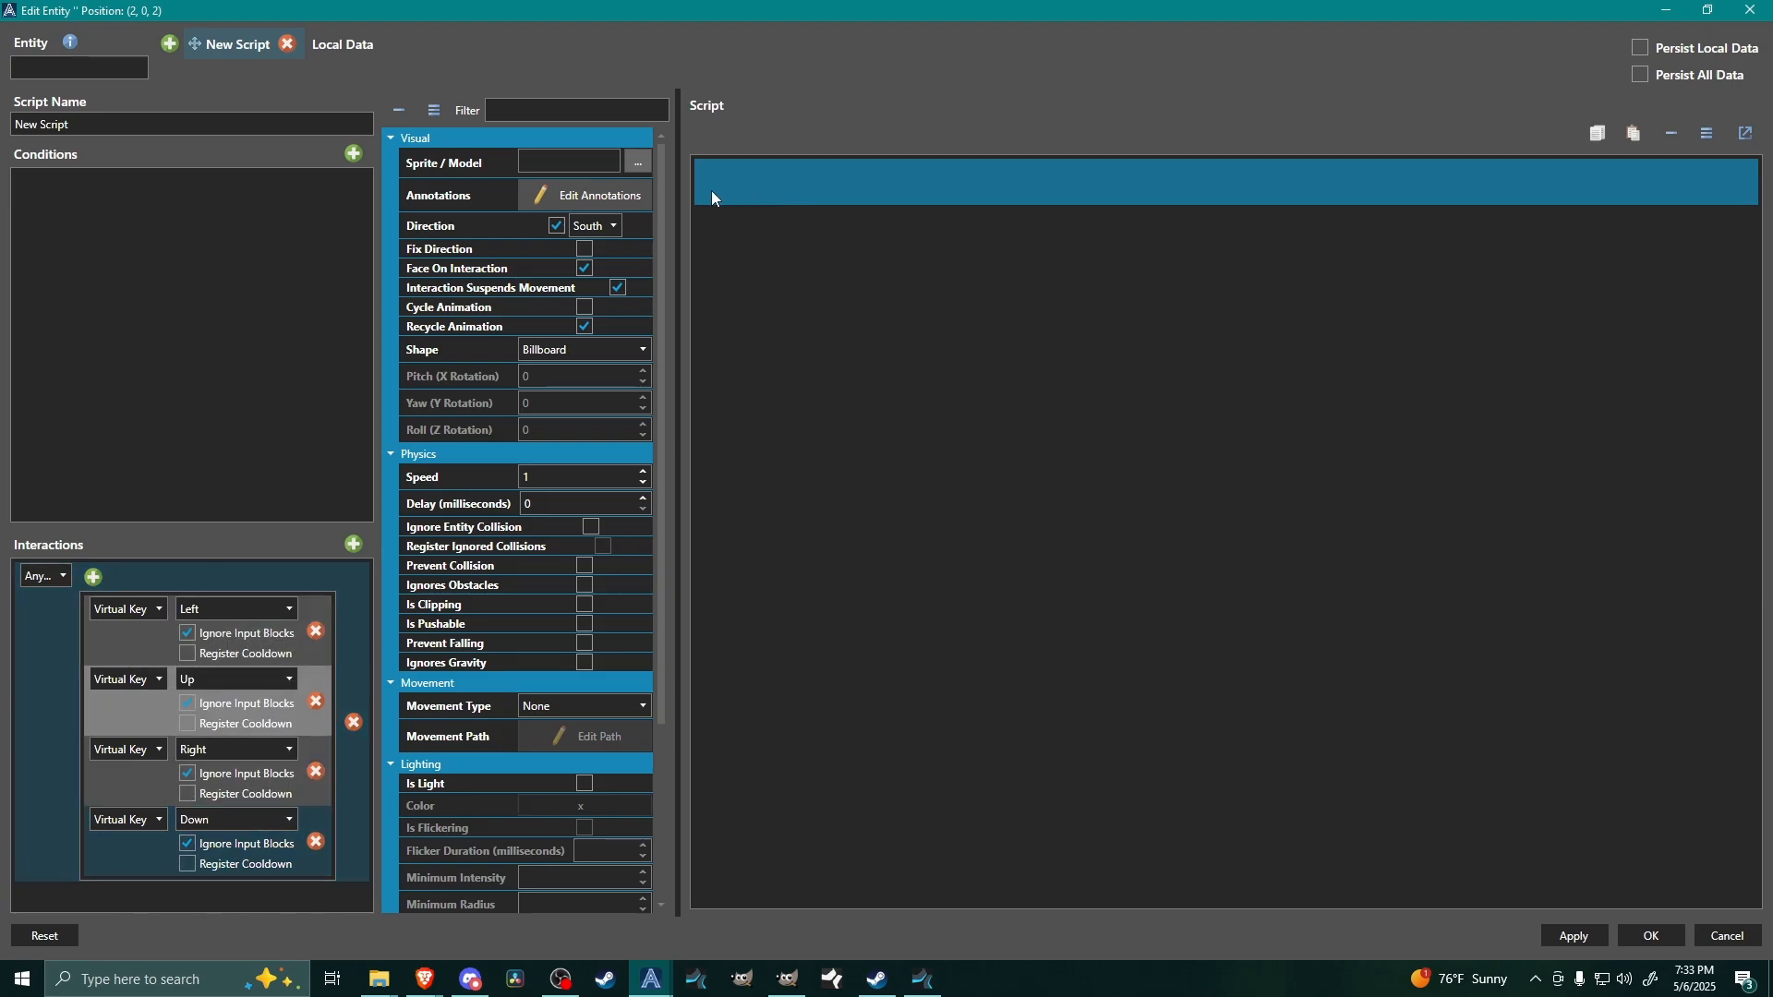
right_click(711, 190)
mouse_move(755, 344)
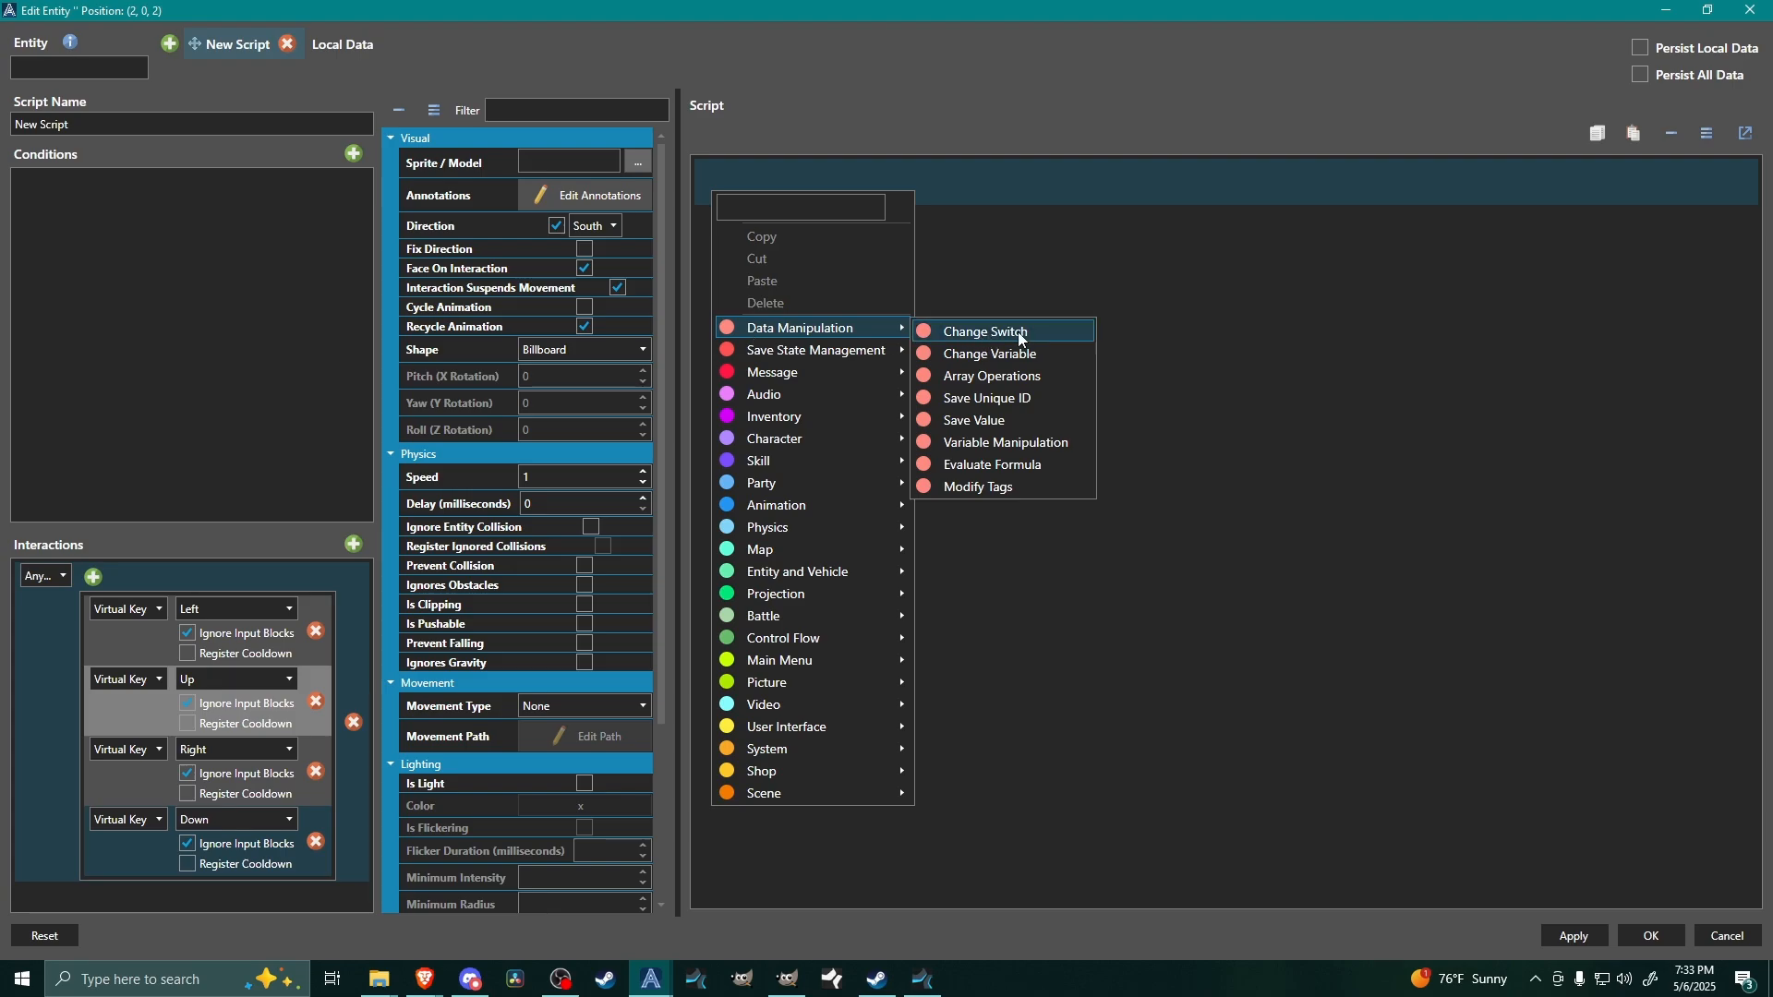
click(984, 333)
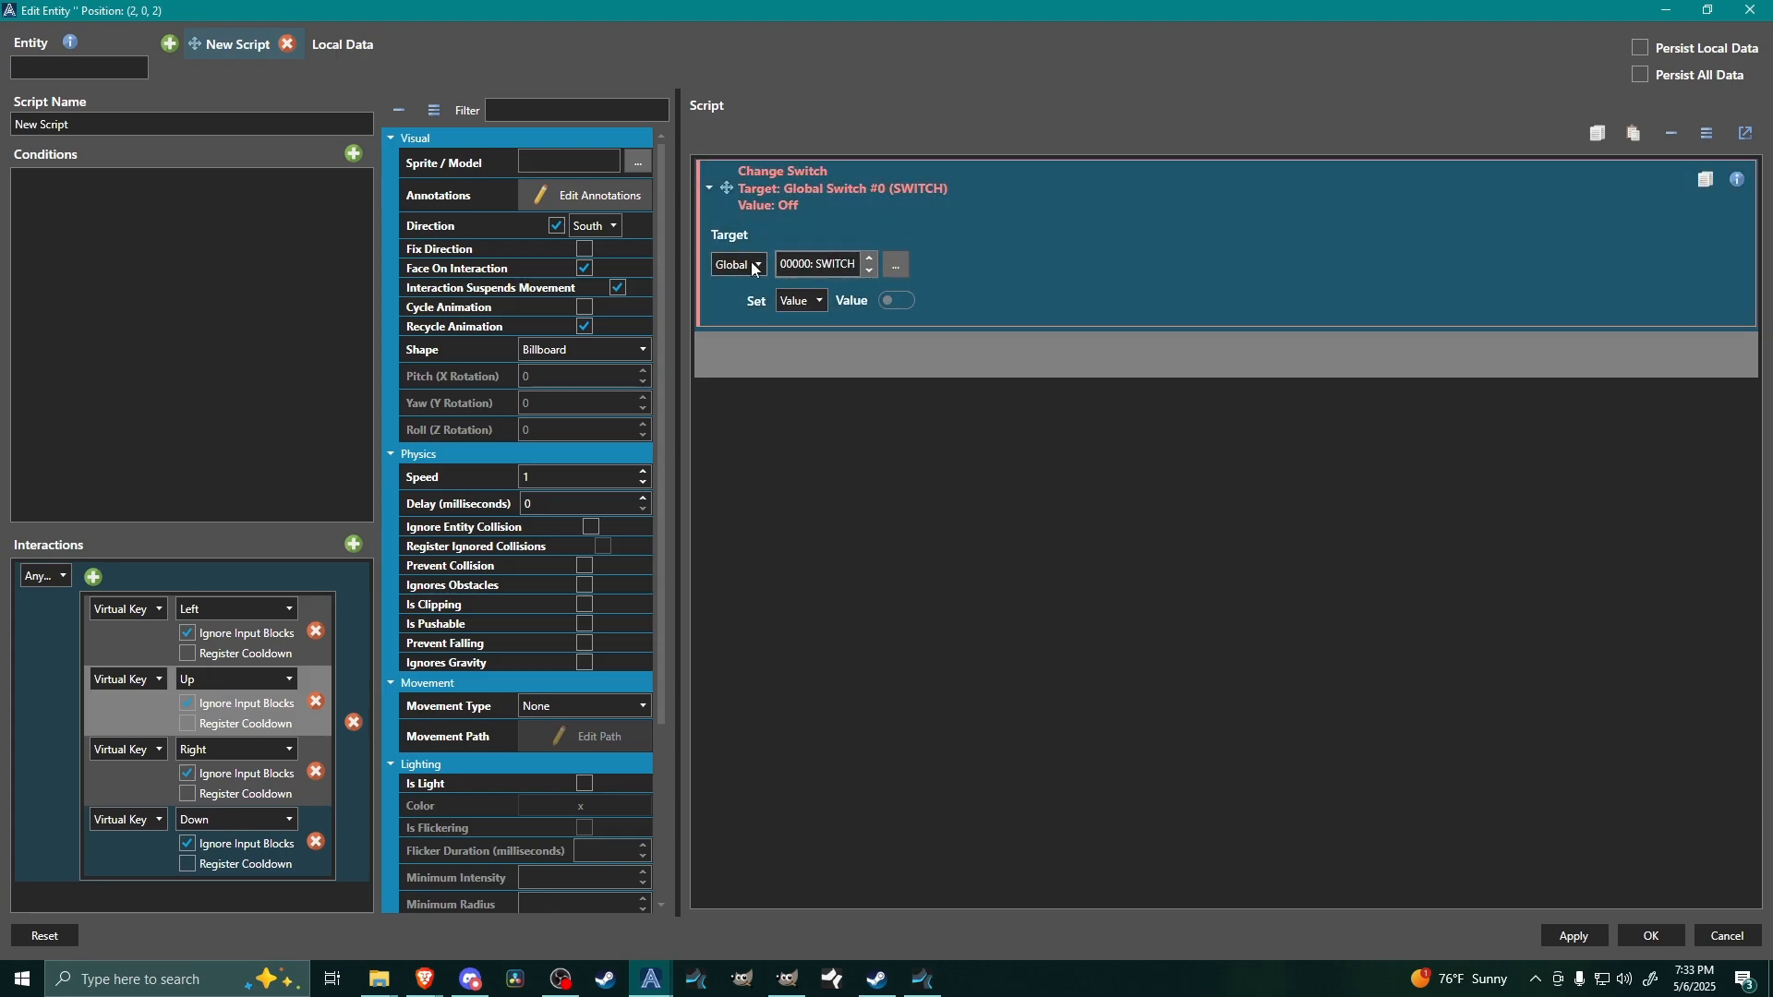
click(895, 266)
click(886, 222)
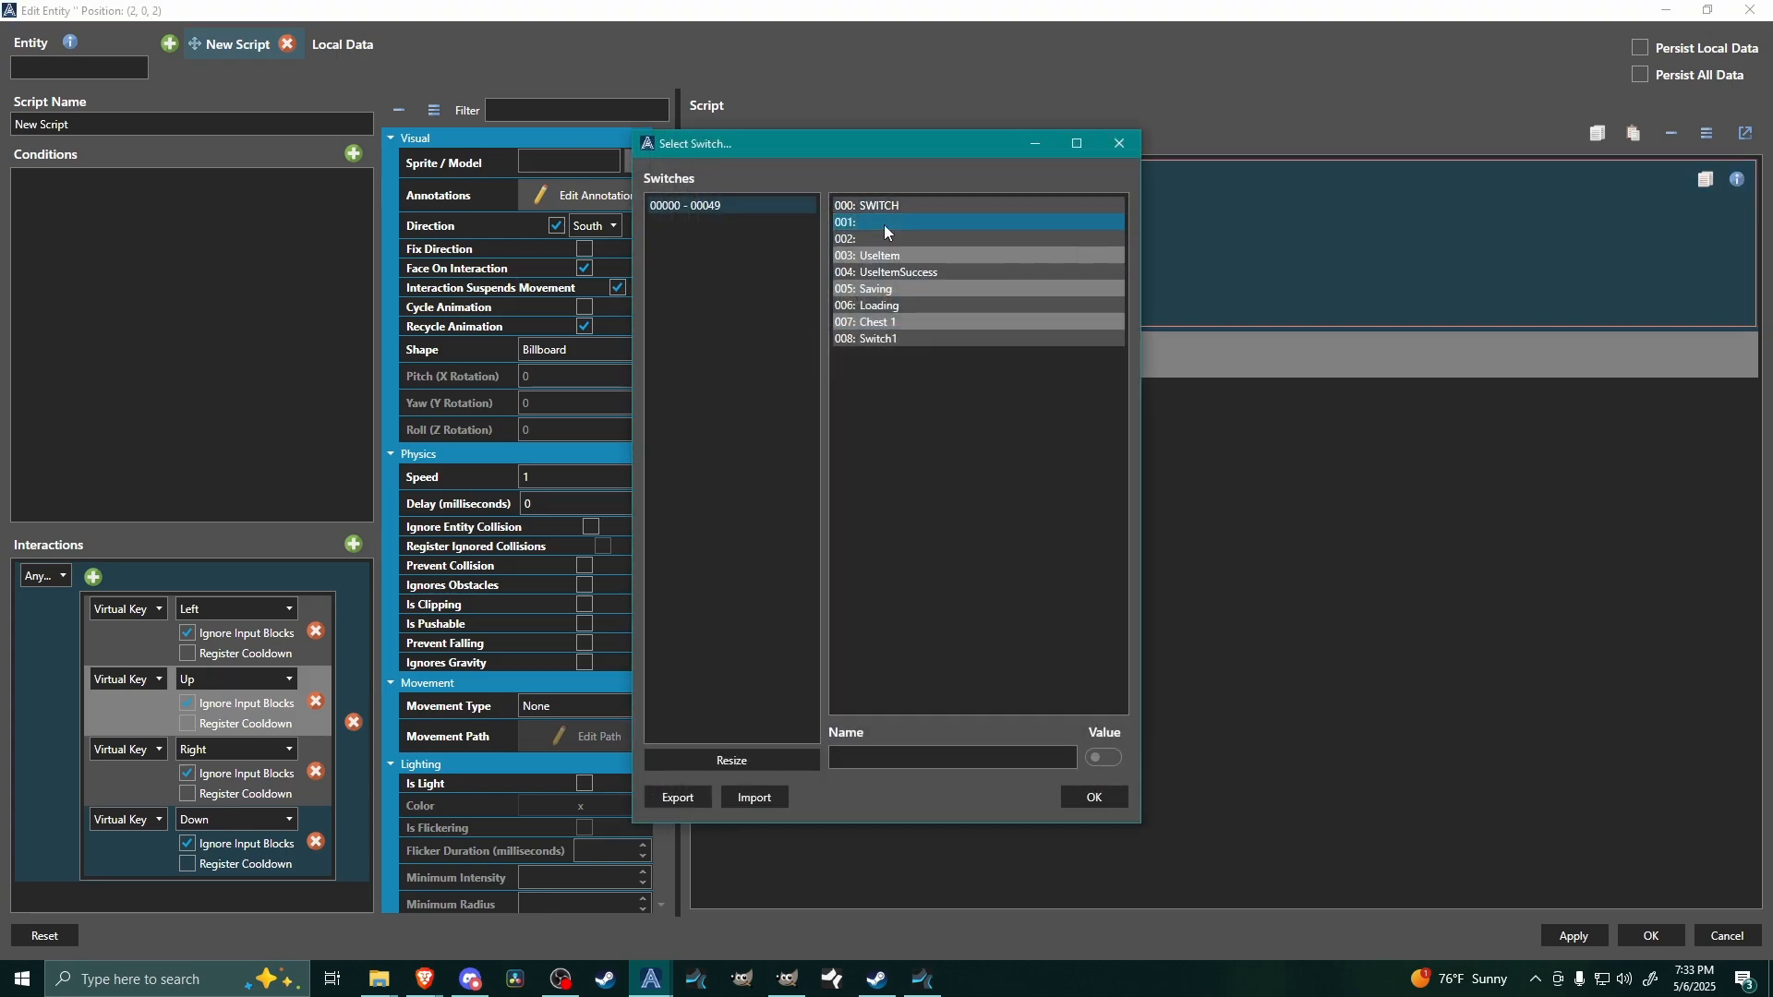
click(889, 758)
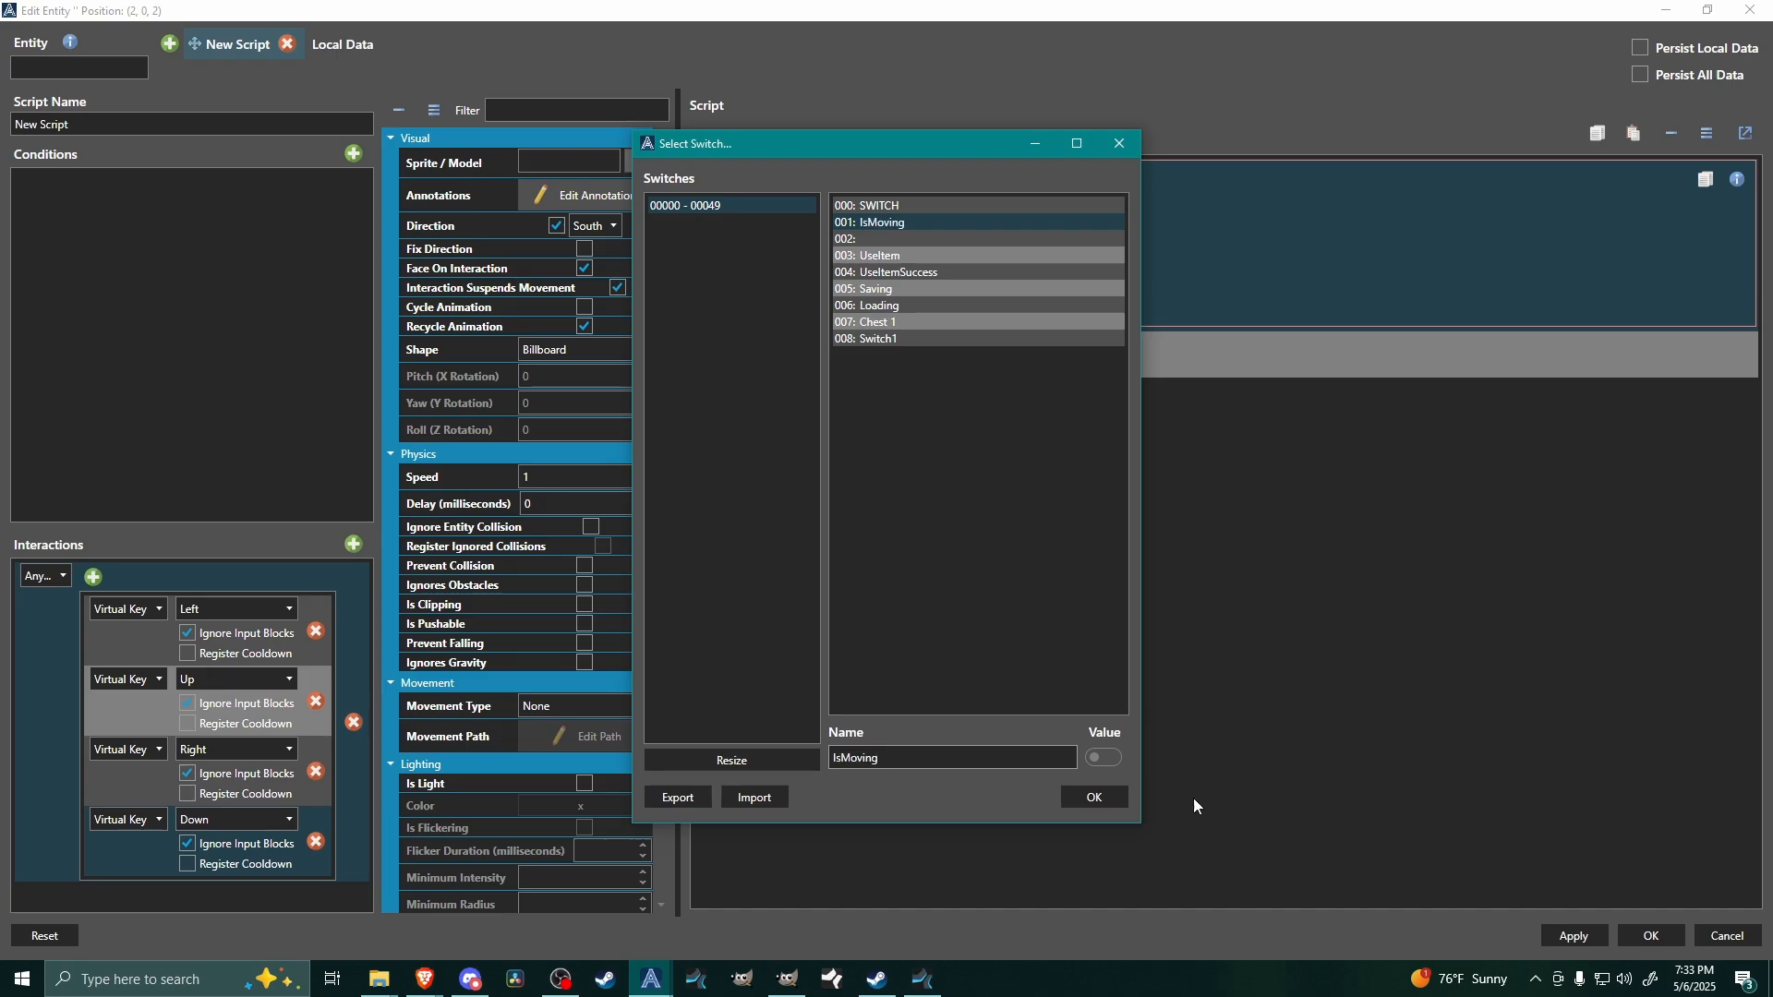
click(1094, 797)
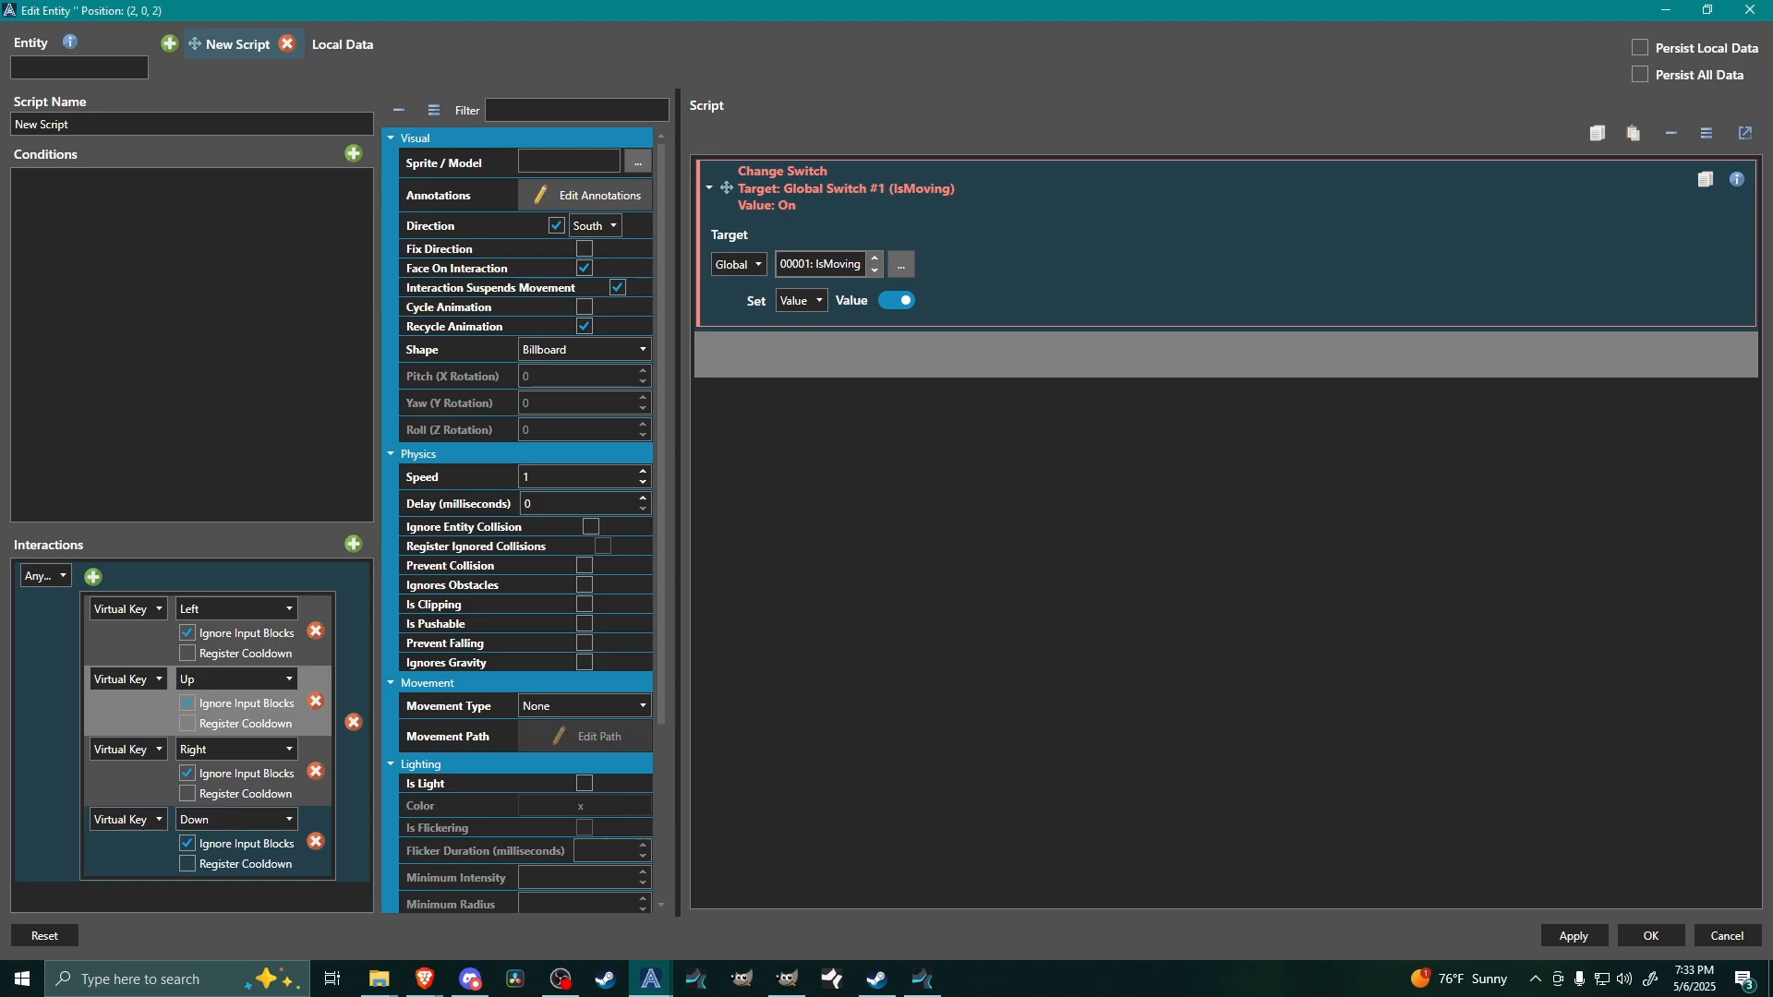
- Add a Wait command of 200 milliseconds after the switch change
click(976, 360)
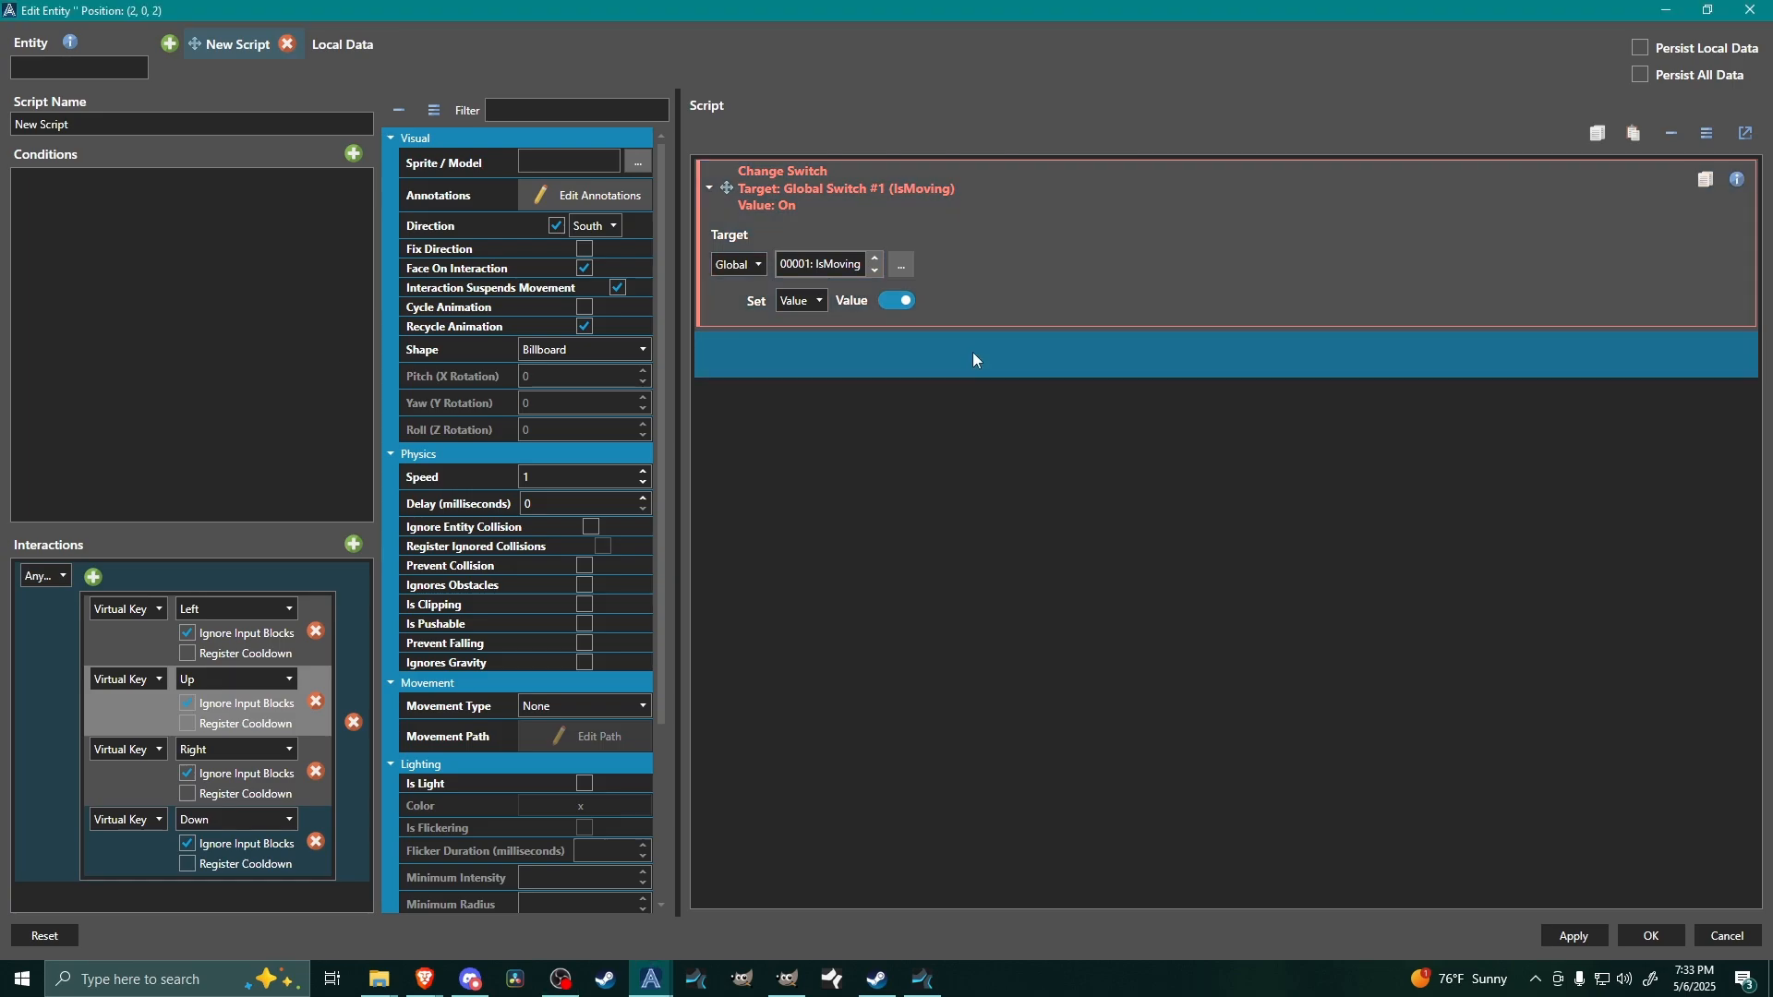
right_click(794, 369)
mouse_move(868, 795)
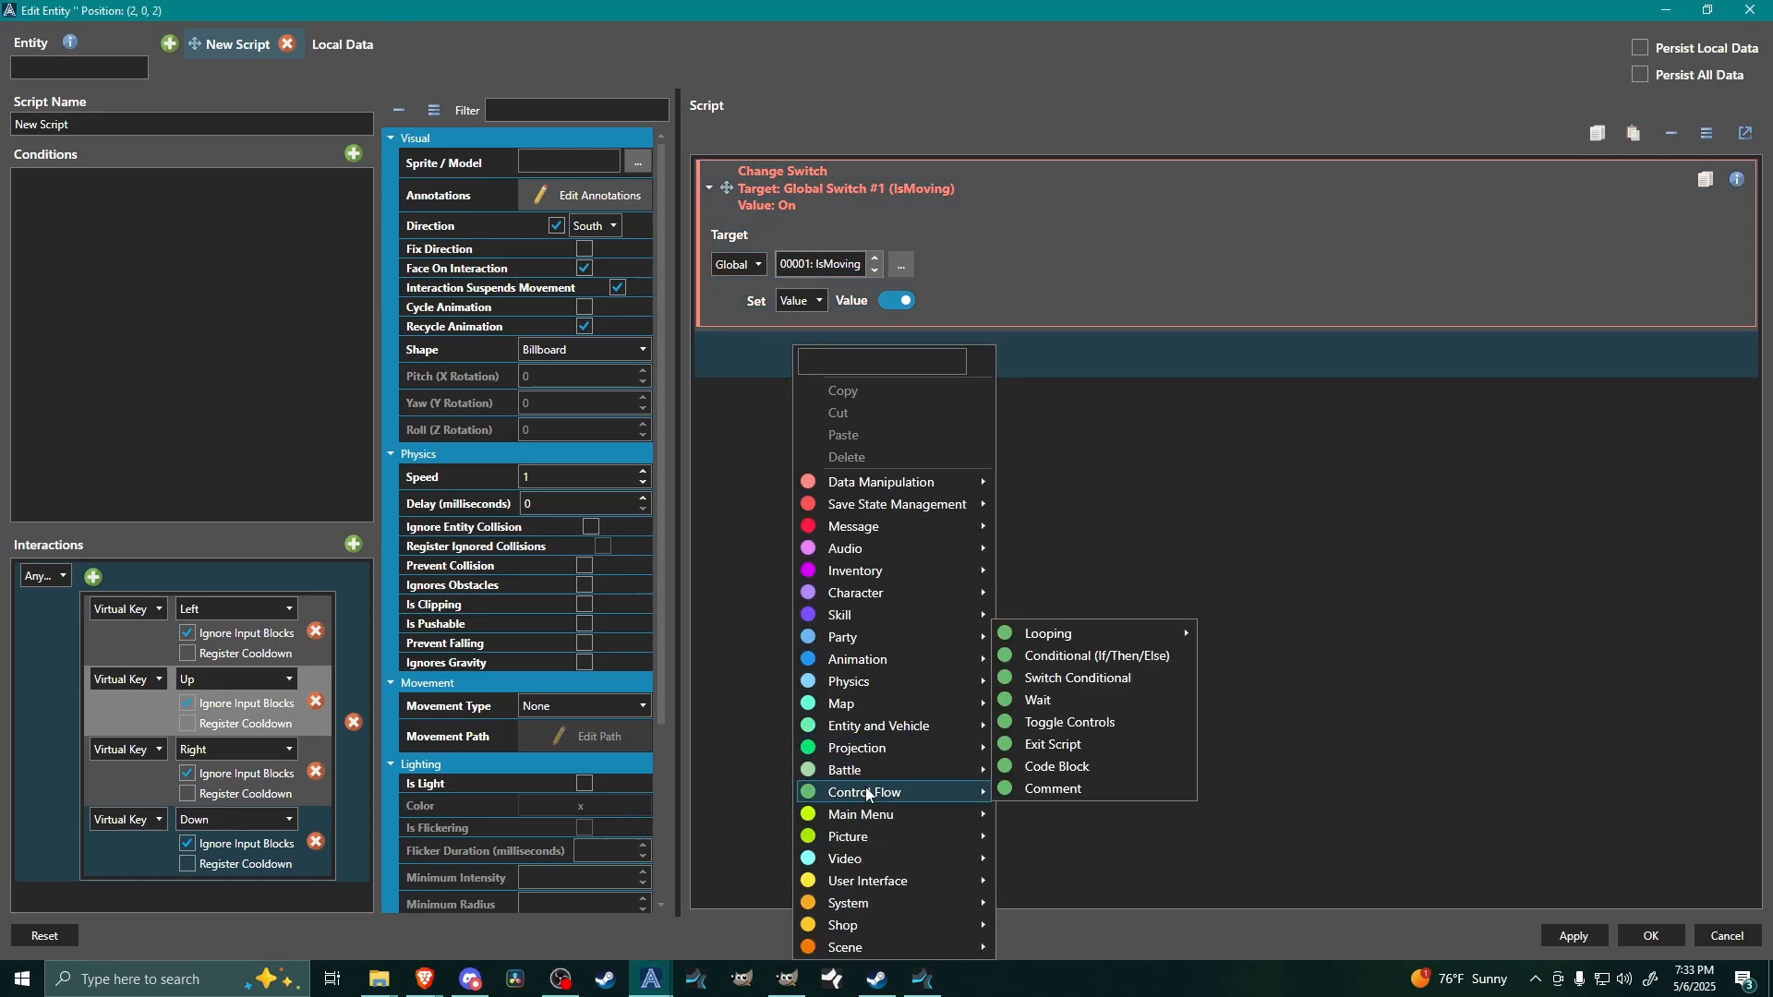
click(1039, 700)
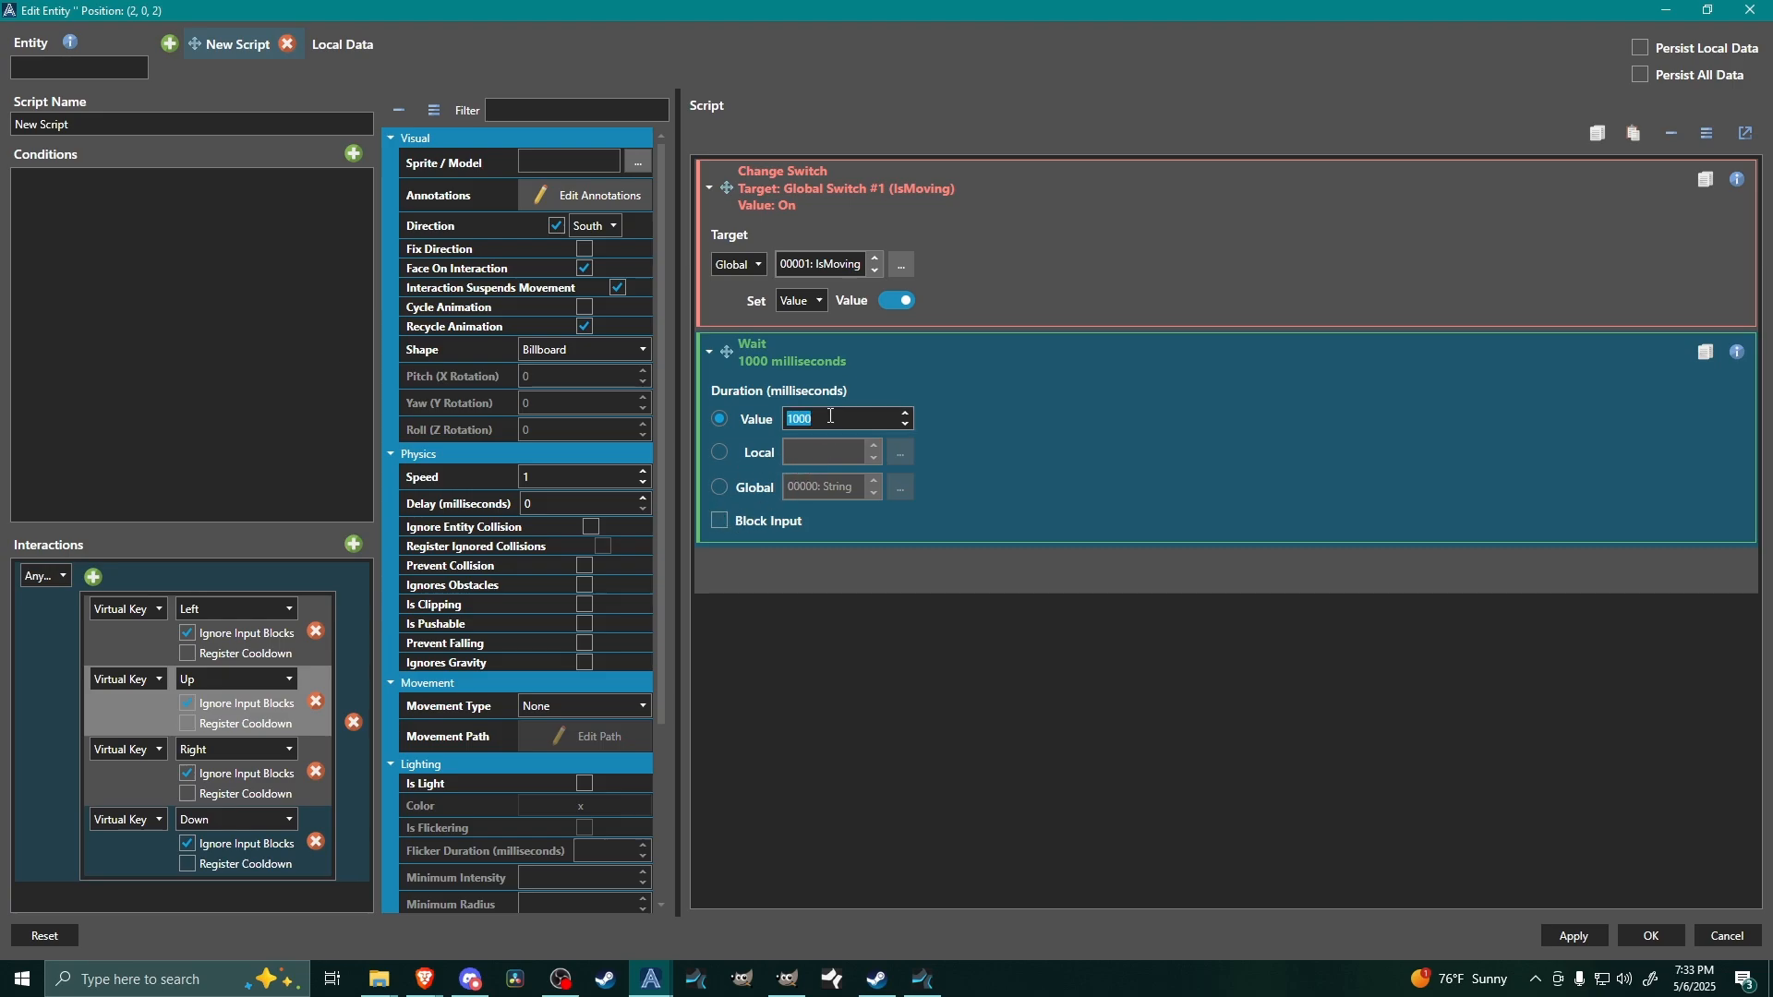
text(200)
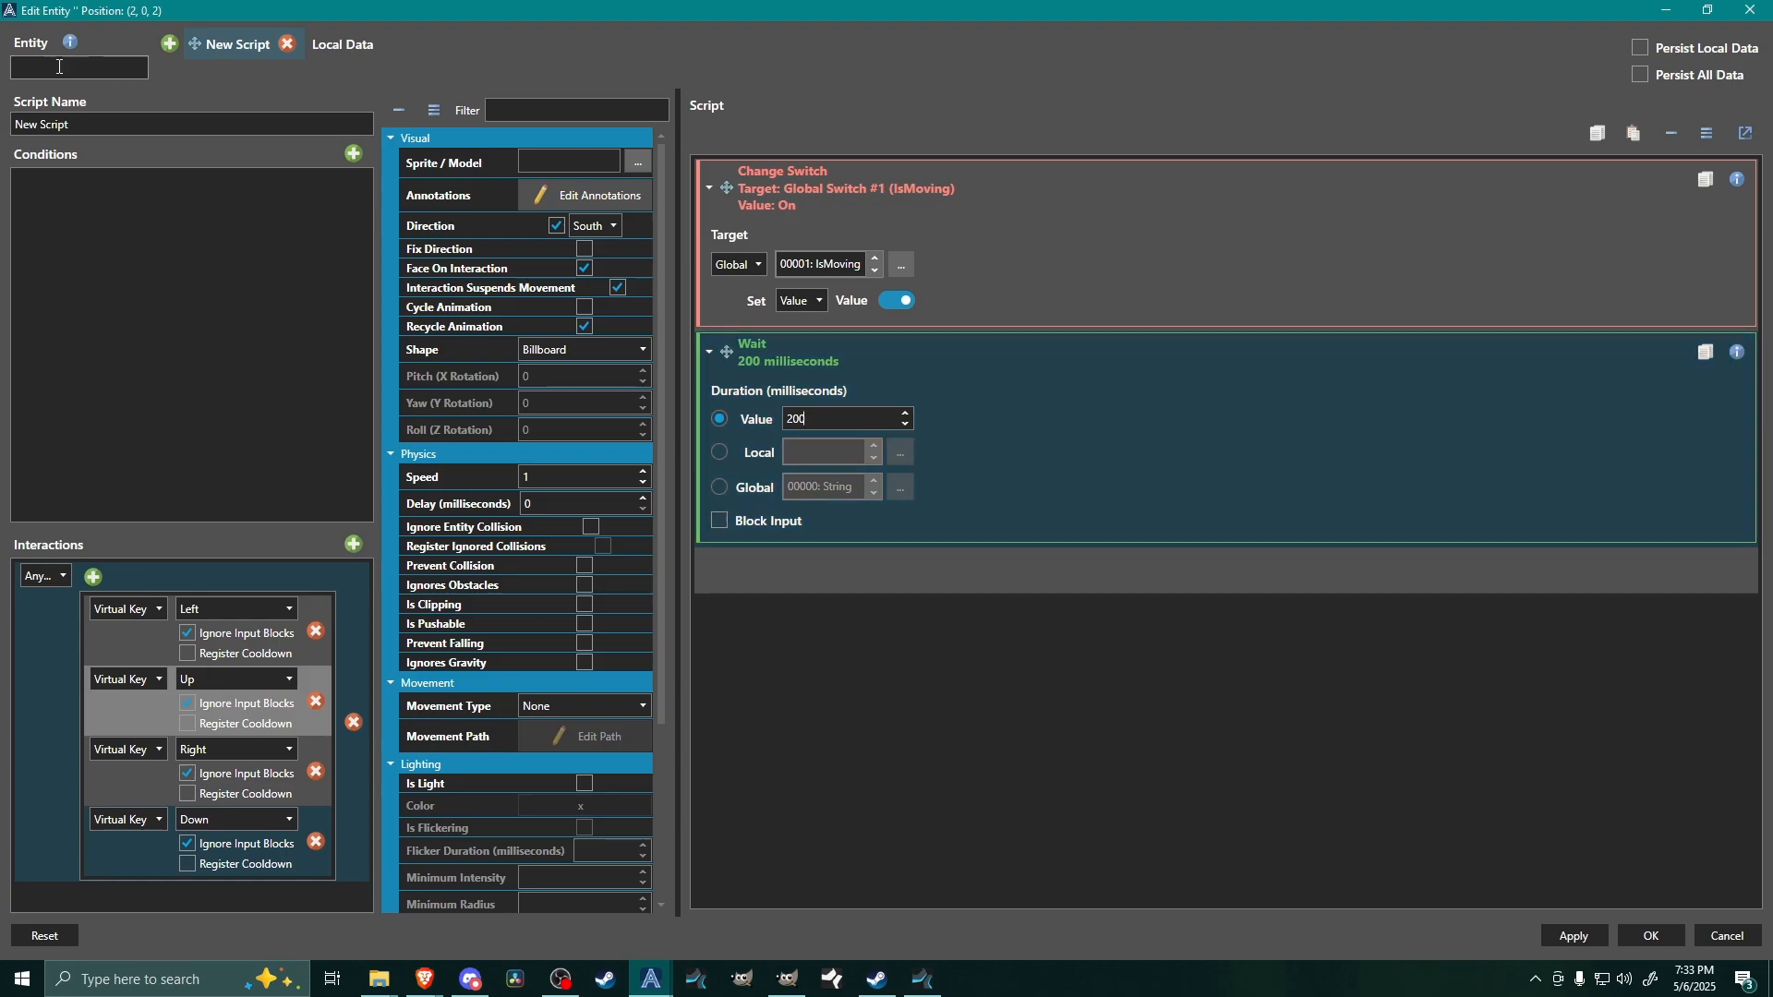
- Rename the script as IsMoving and name the entity Move Check
triple_click(79, 126)
text(IsM)
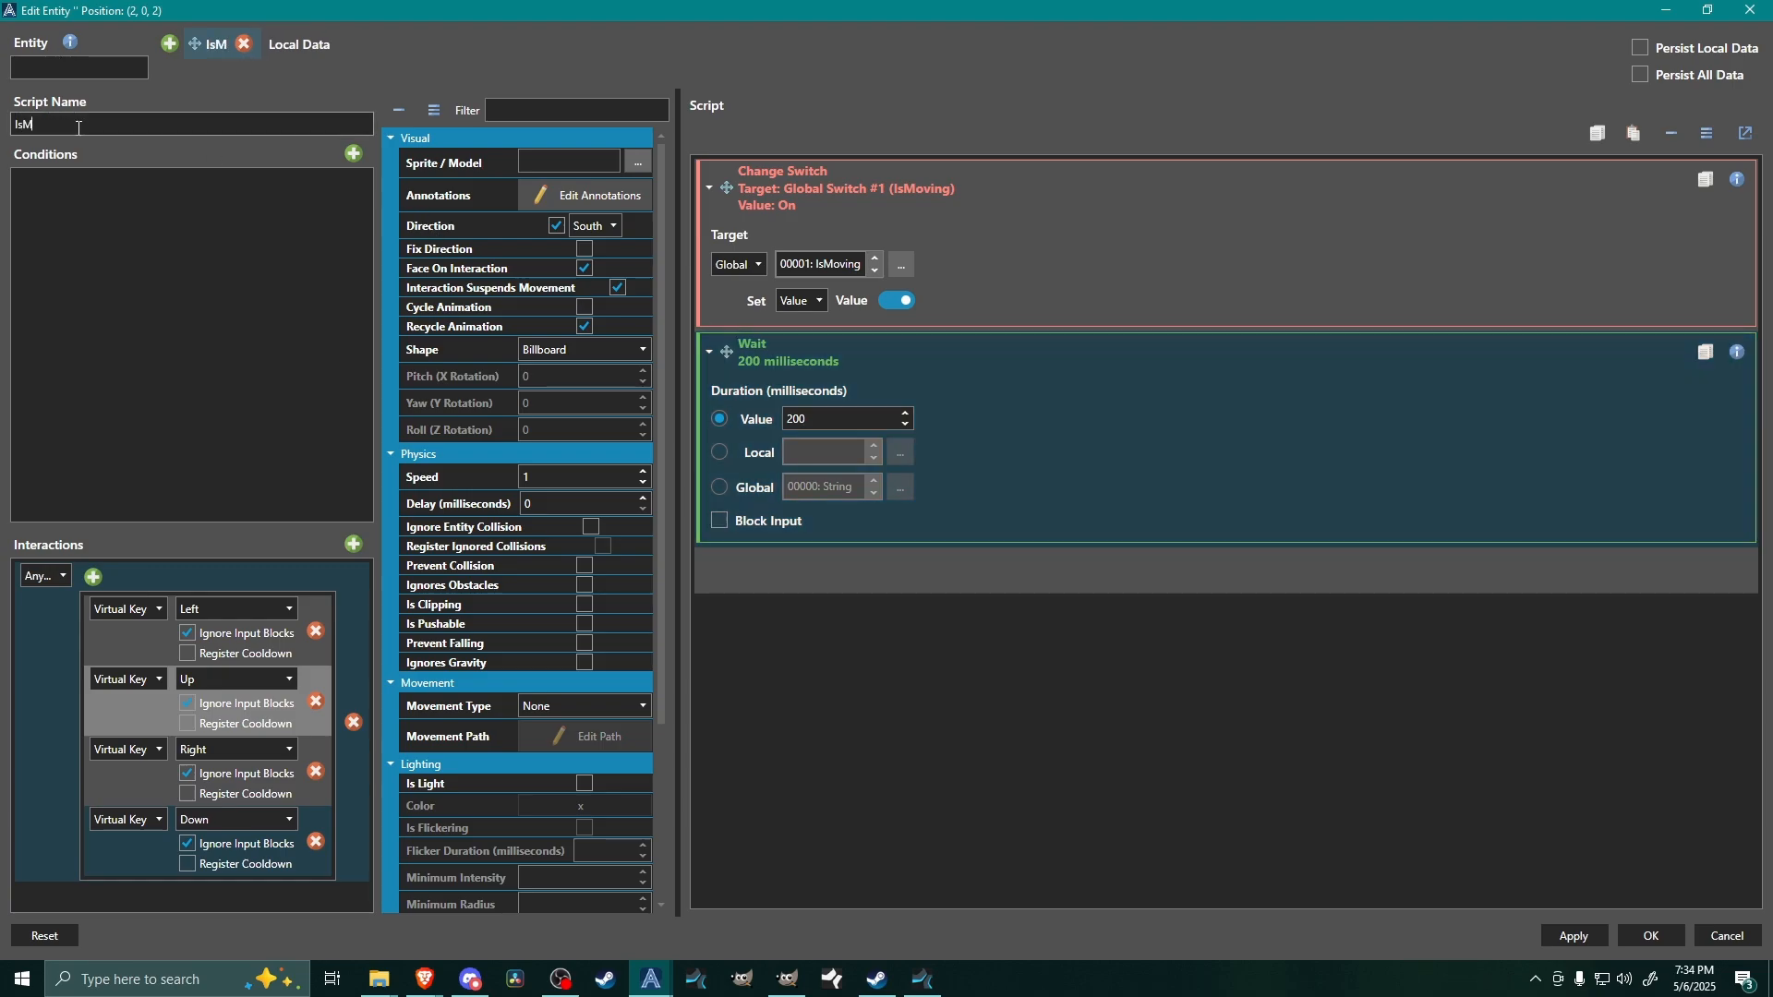
key(BackSpace)
text(Moving)
click(88, 69)
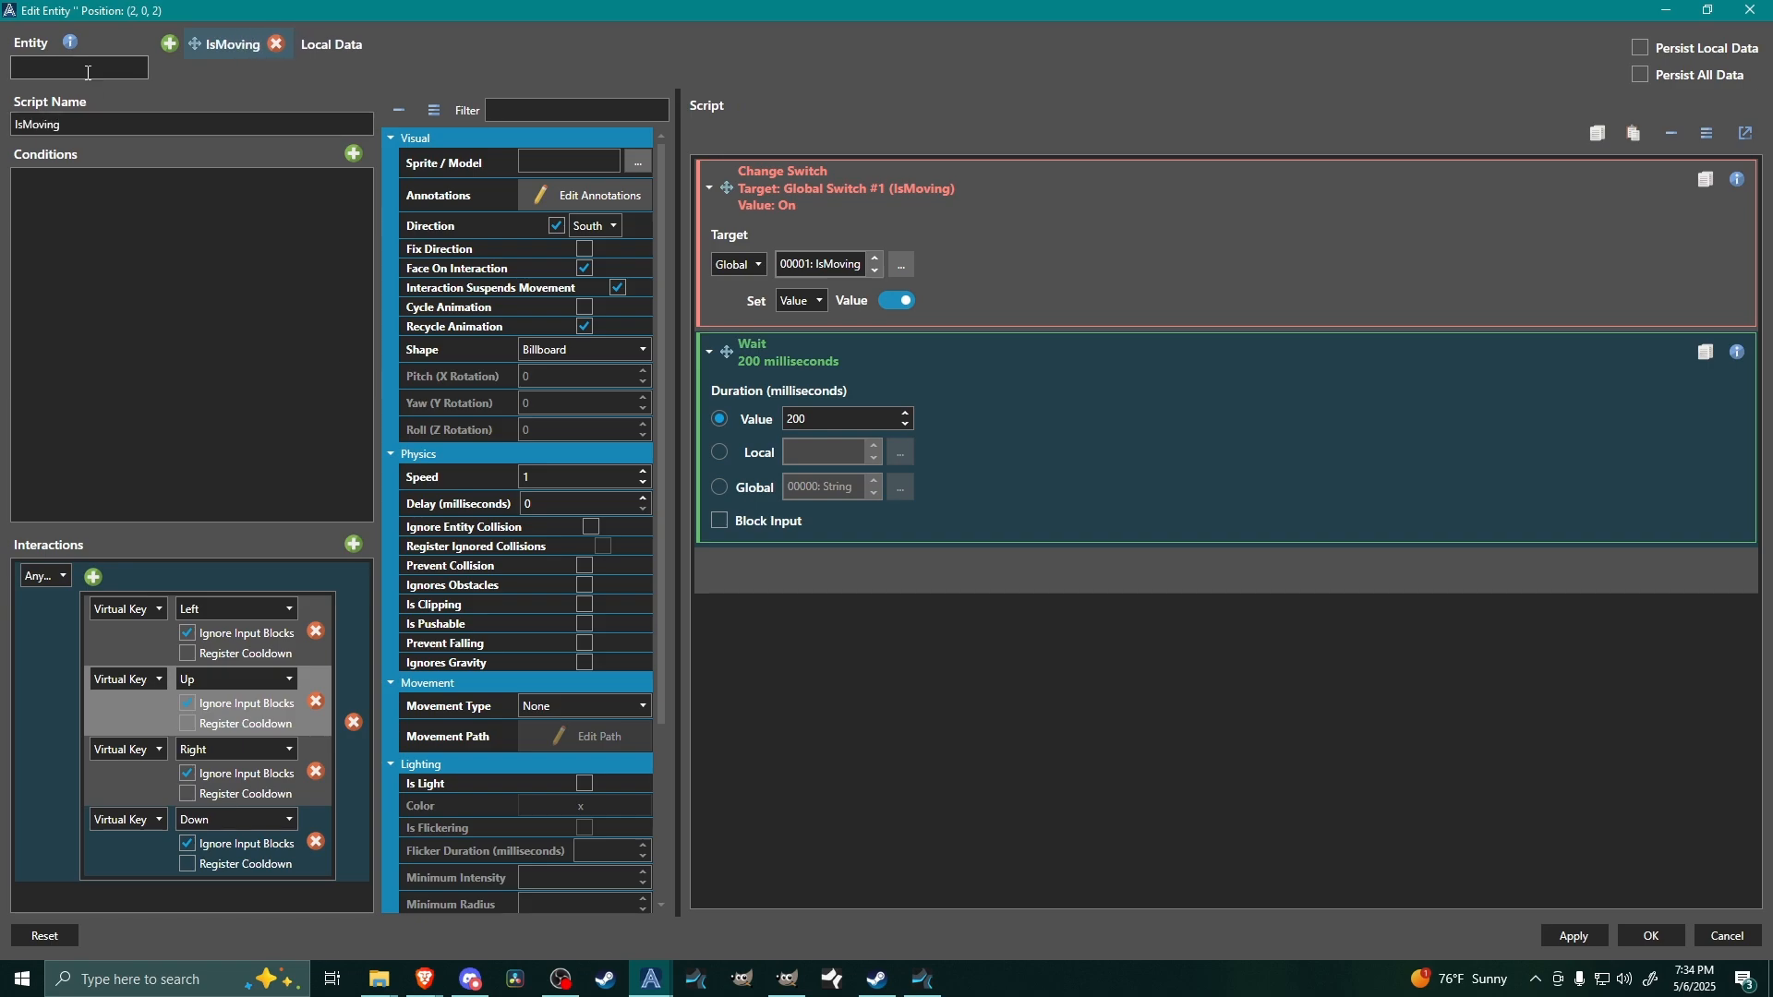
text(Move Check)
- Add a second script to the Move Check entity, name it NotMoving, and make its interaction Automatic
click(168, 49)
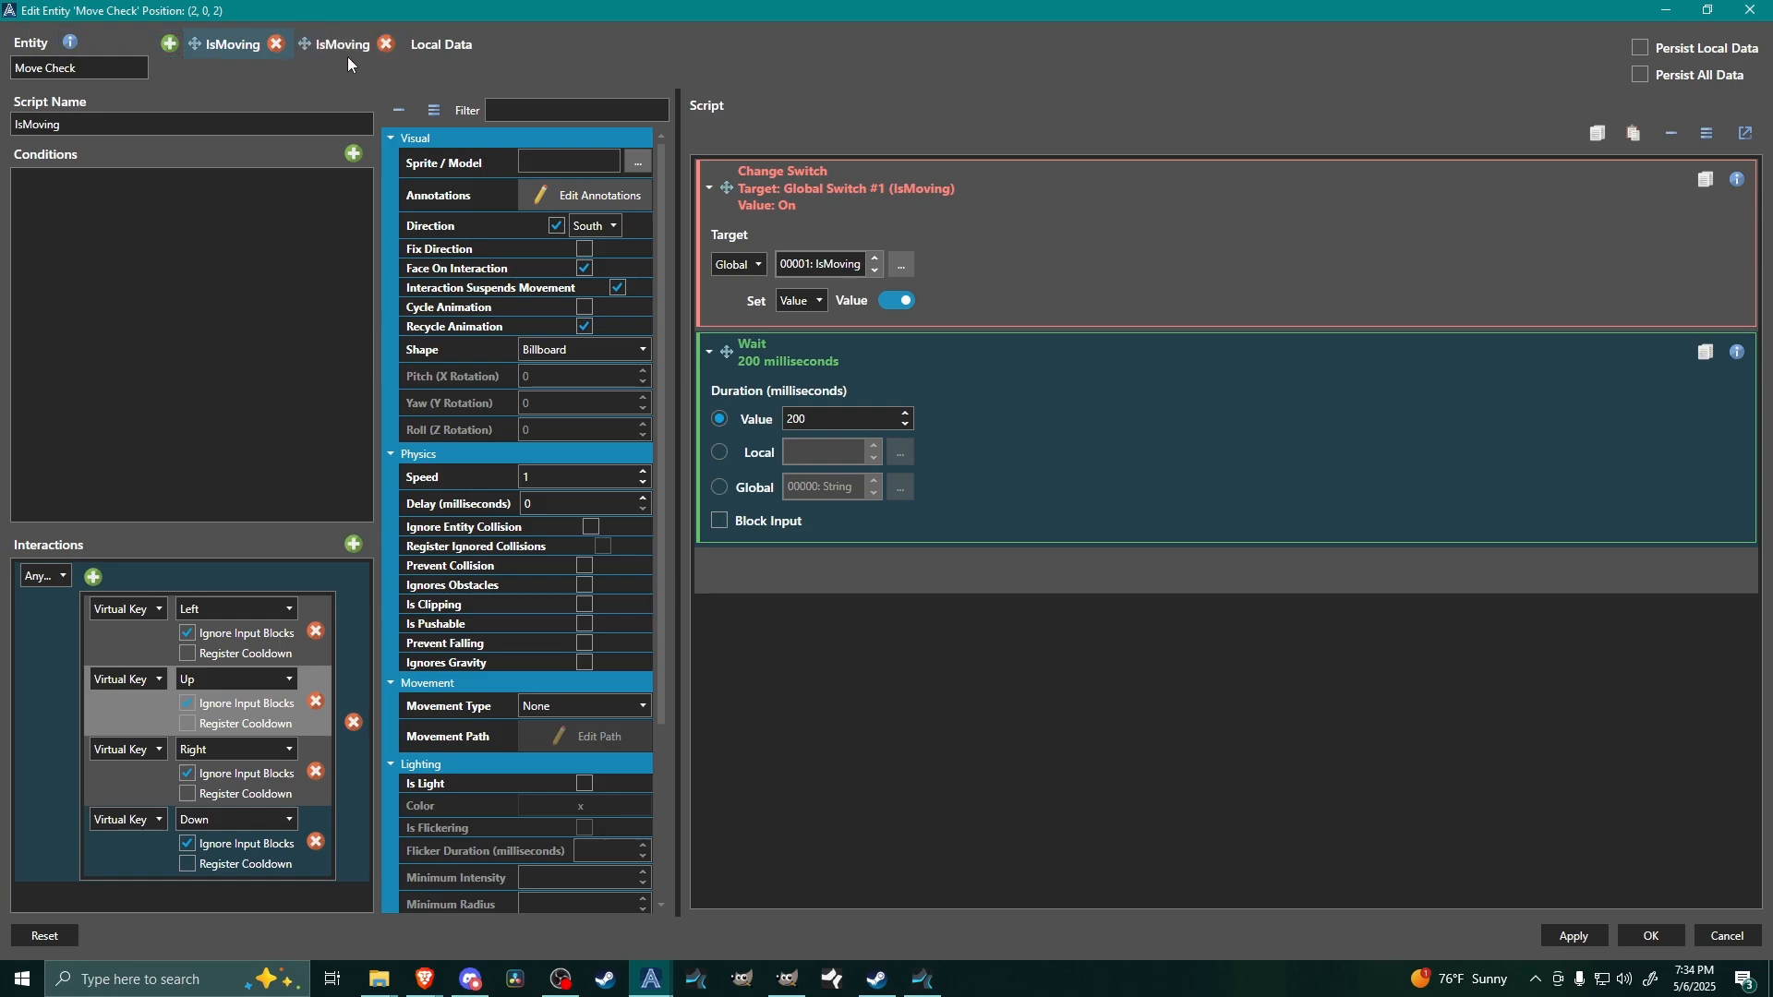
click(347, 55)
double_click(100, 127)
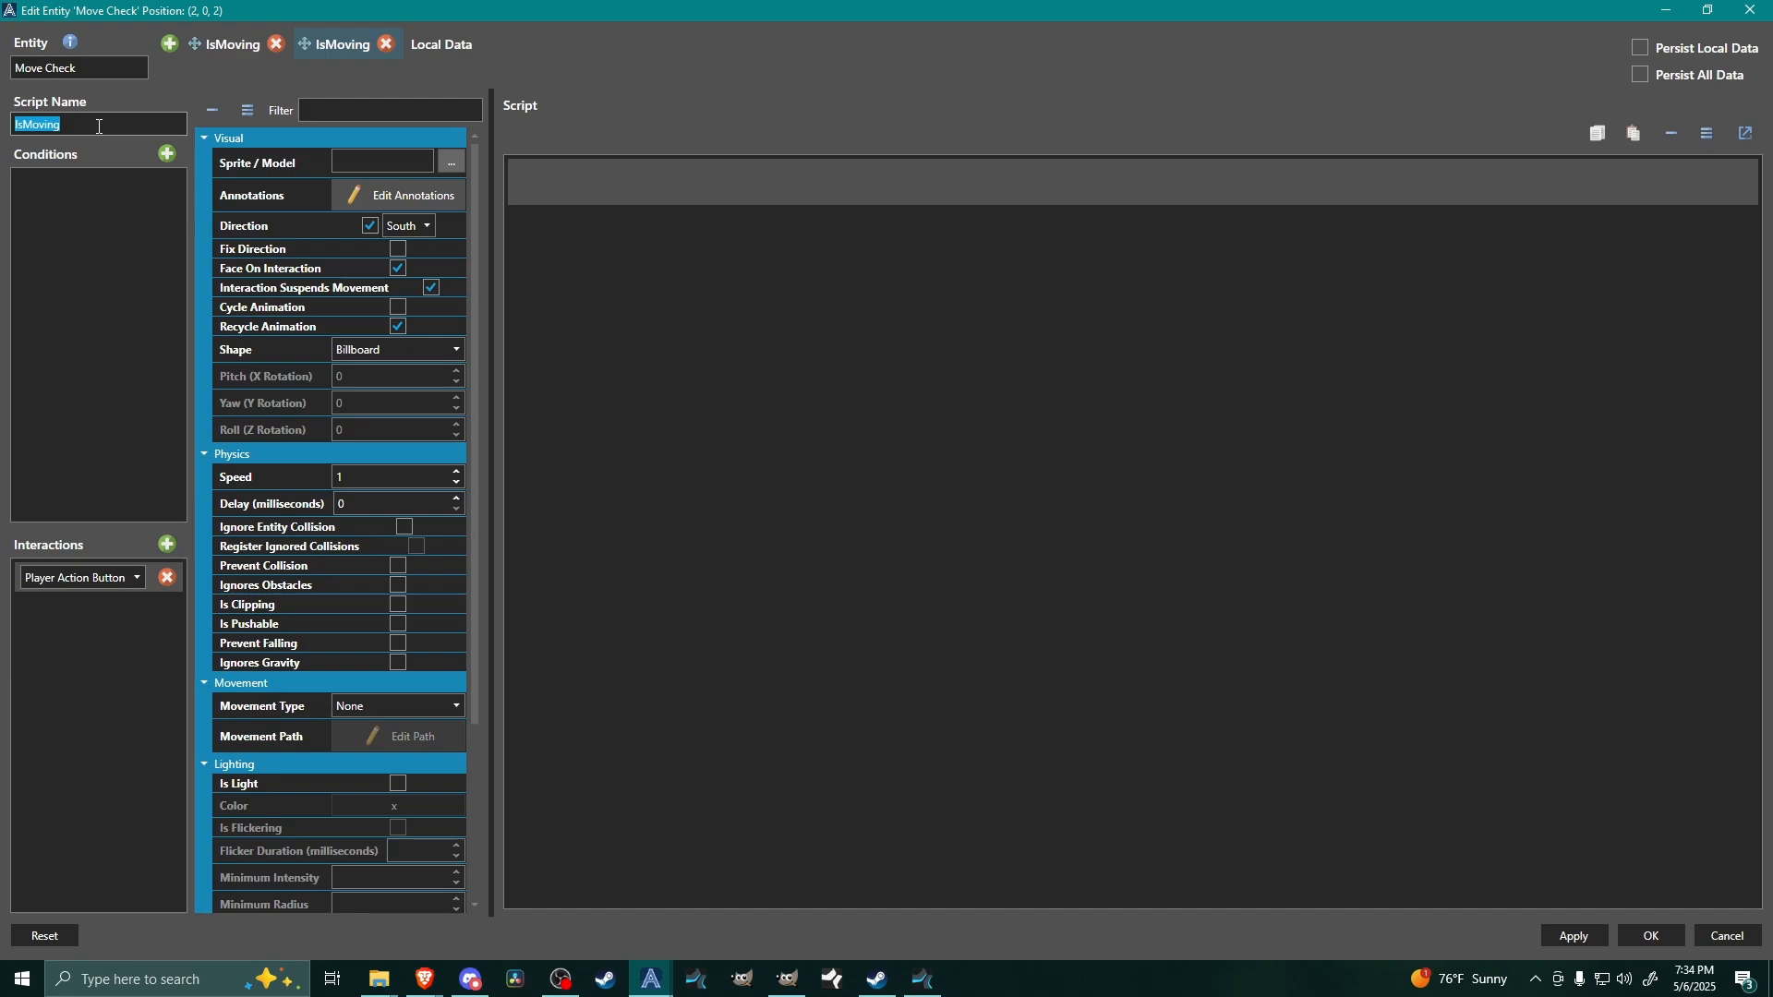
text(NotMoving)
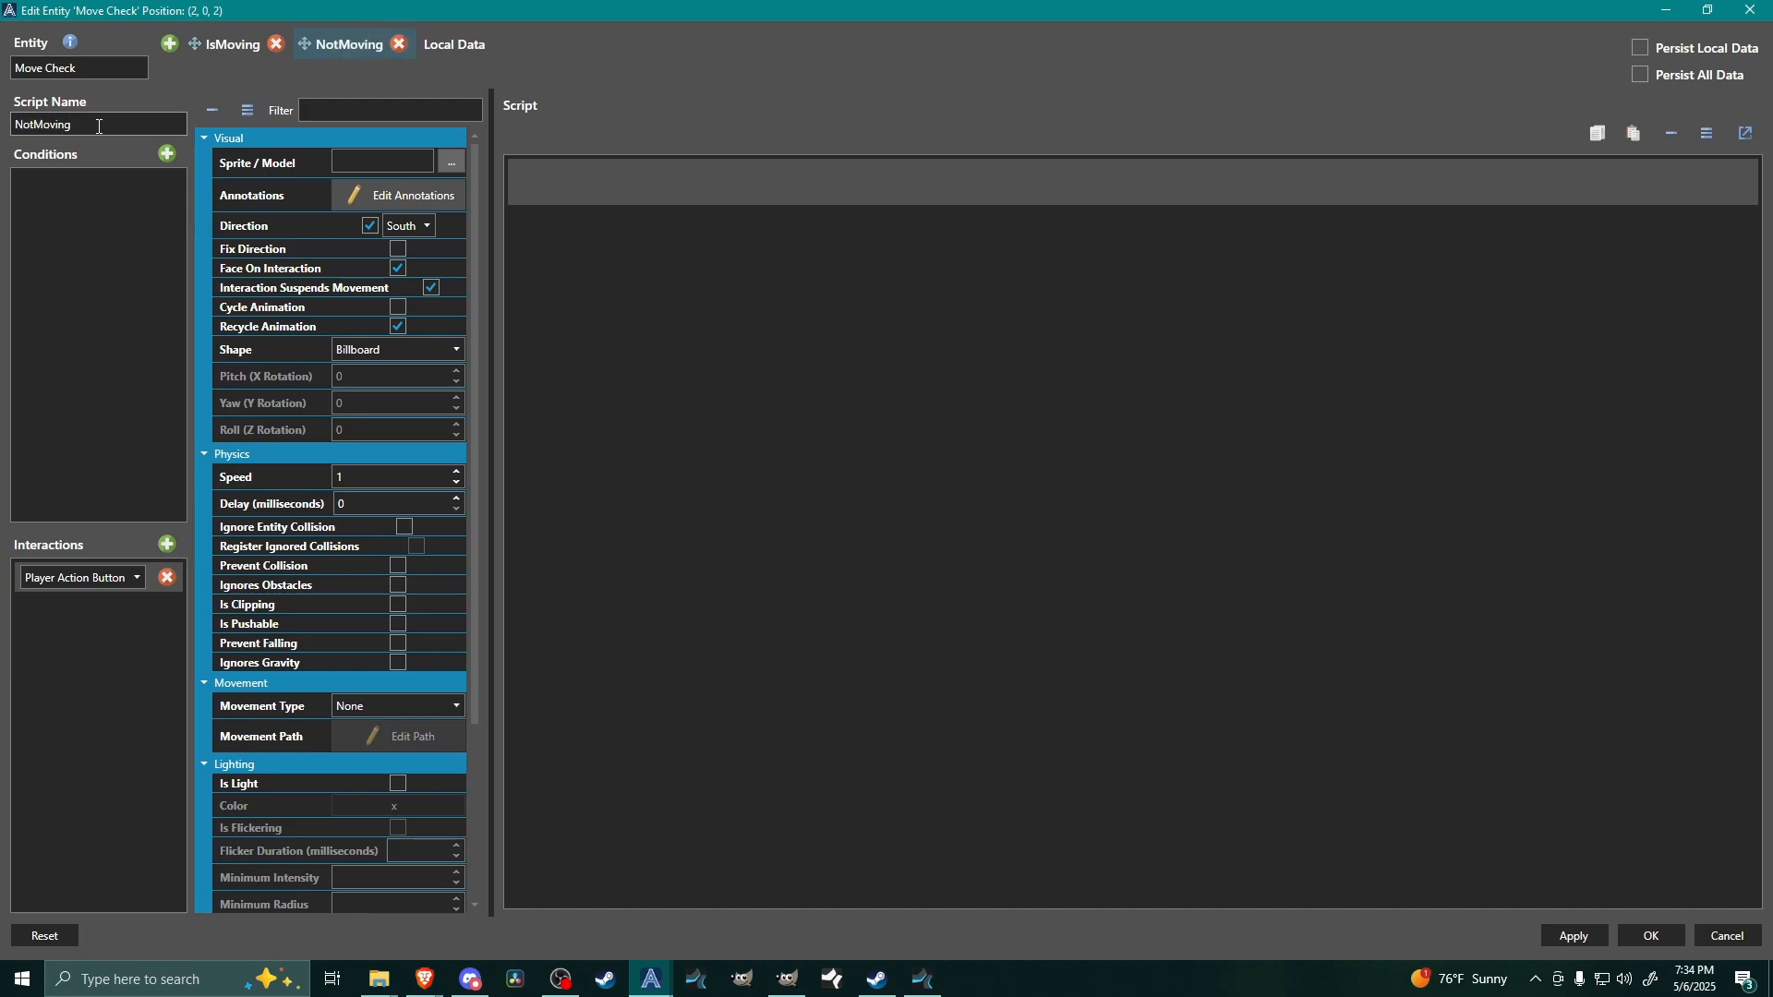
click(90, 579)
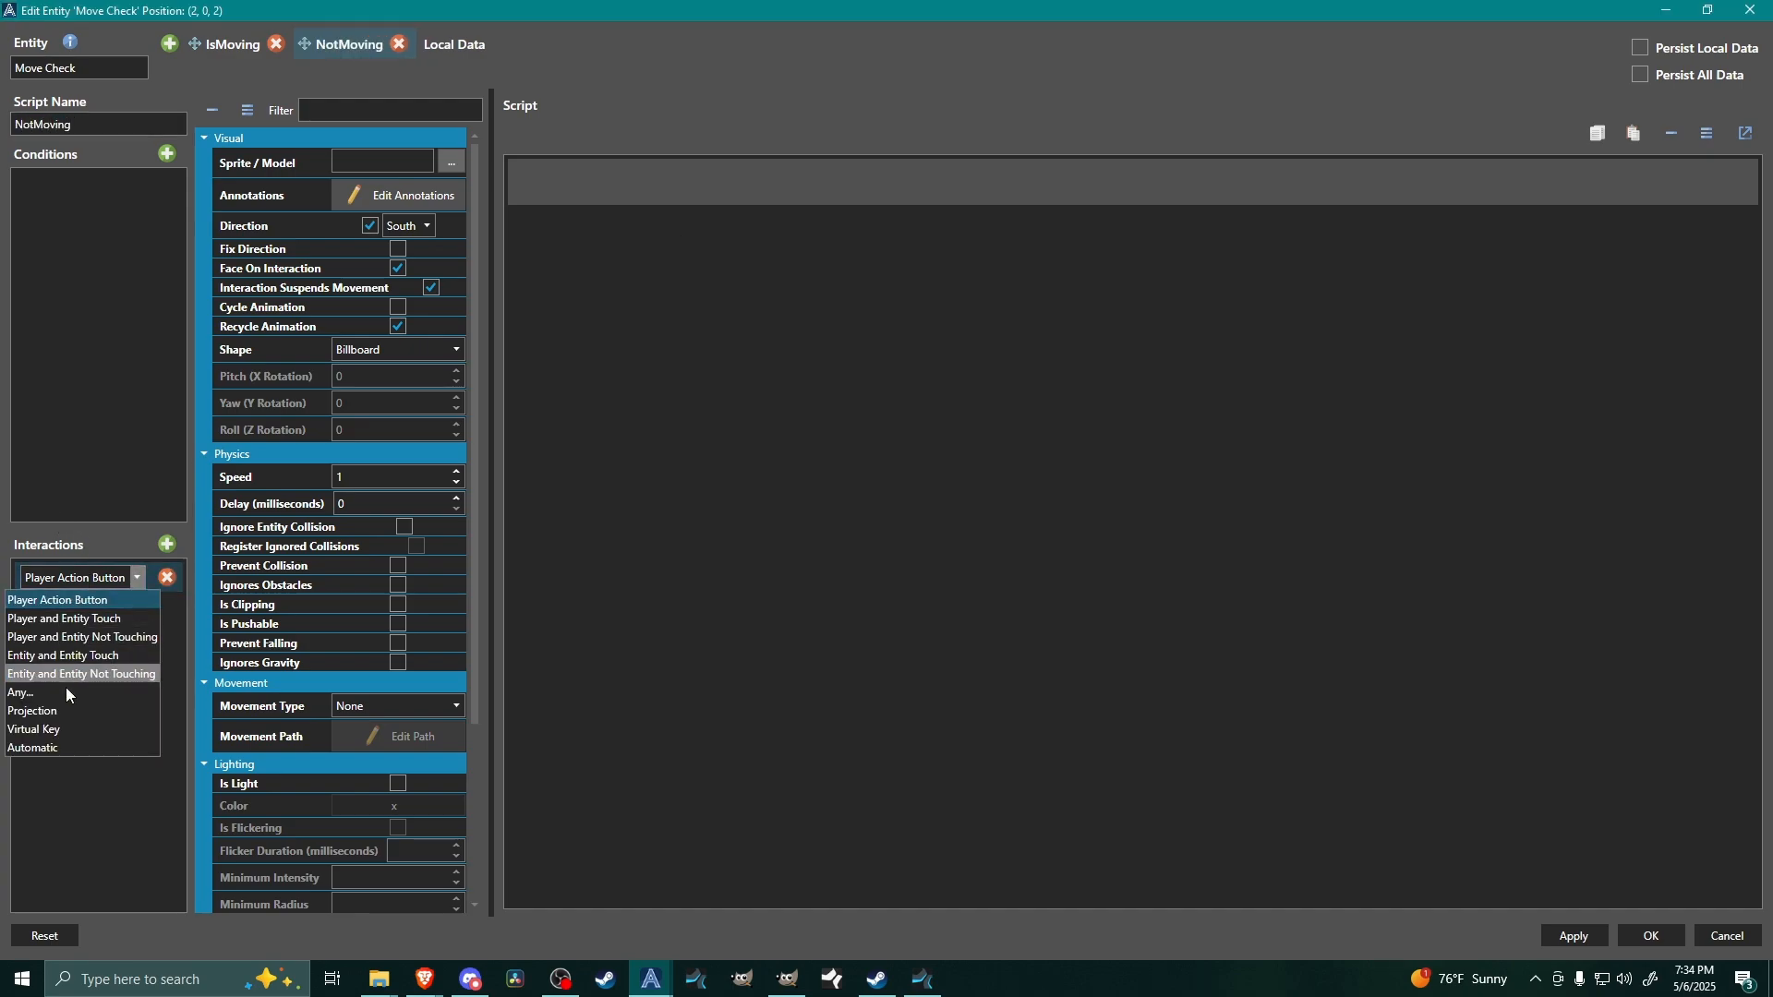
click(53, 751)
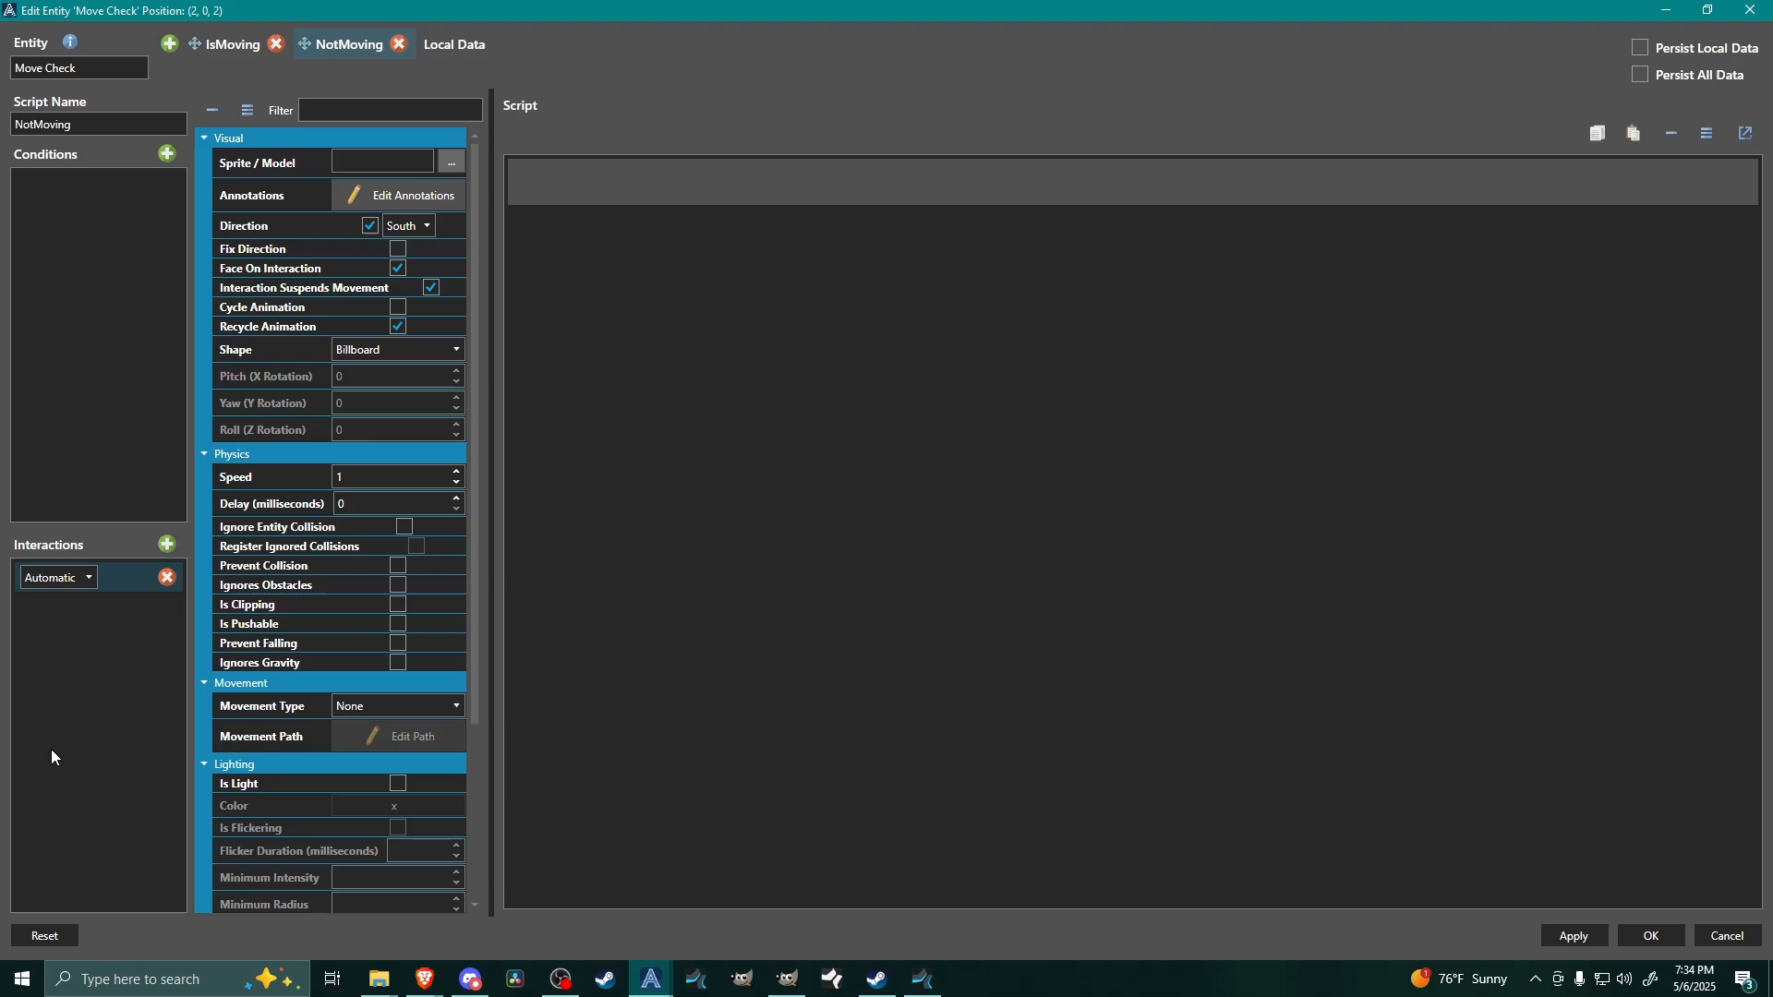
- Add a Change Switch command to the NotMoving script that turns the global IsMoving switch off
right_click(581, 192)
mouse_move(772, 328)
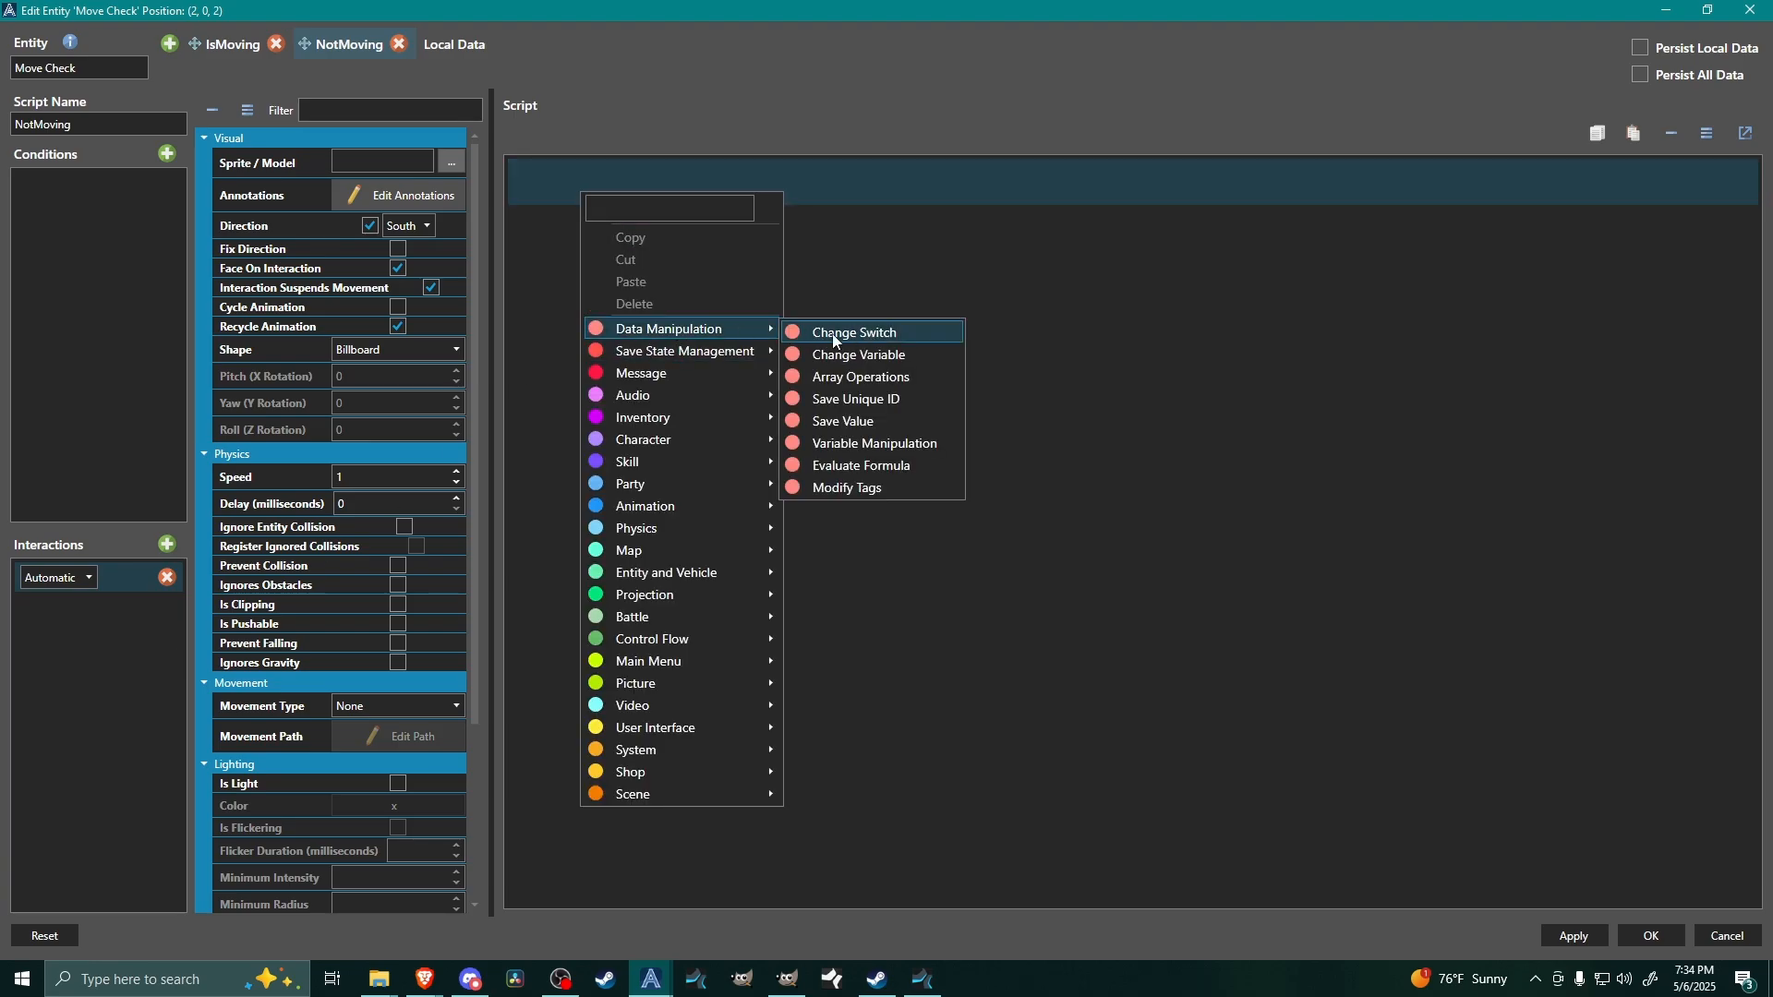
click(835, 334)
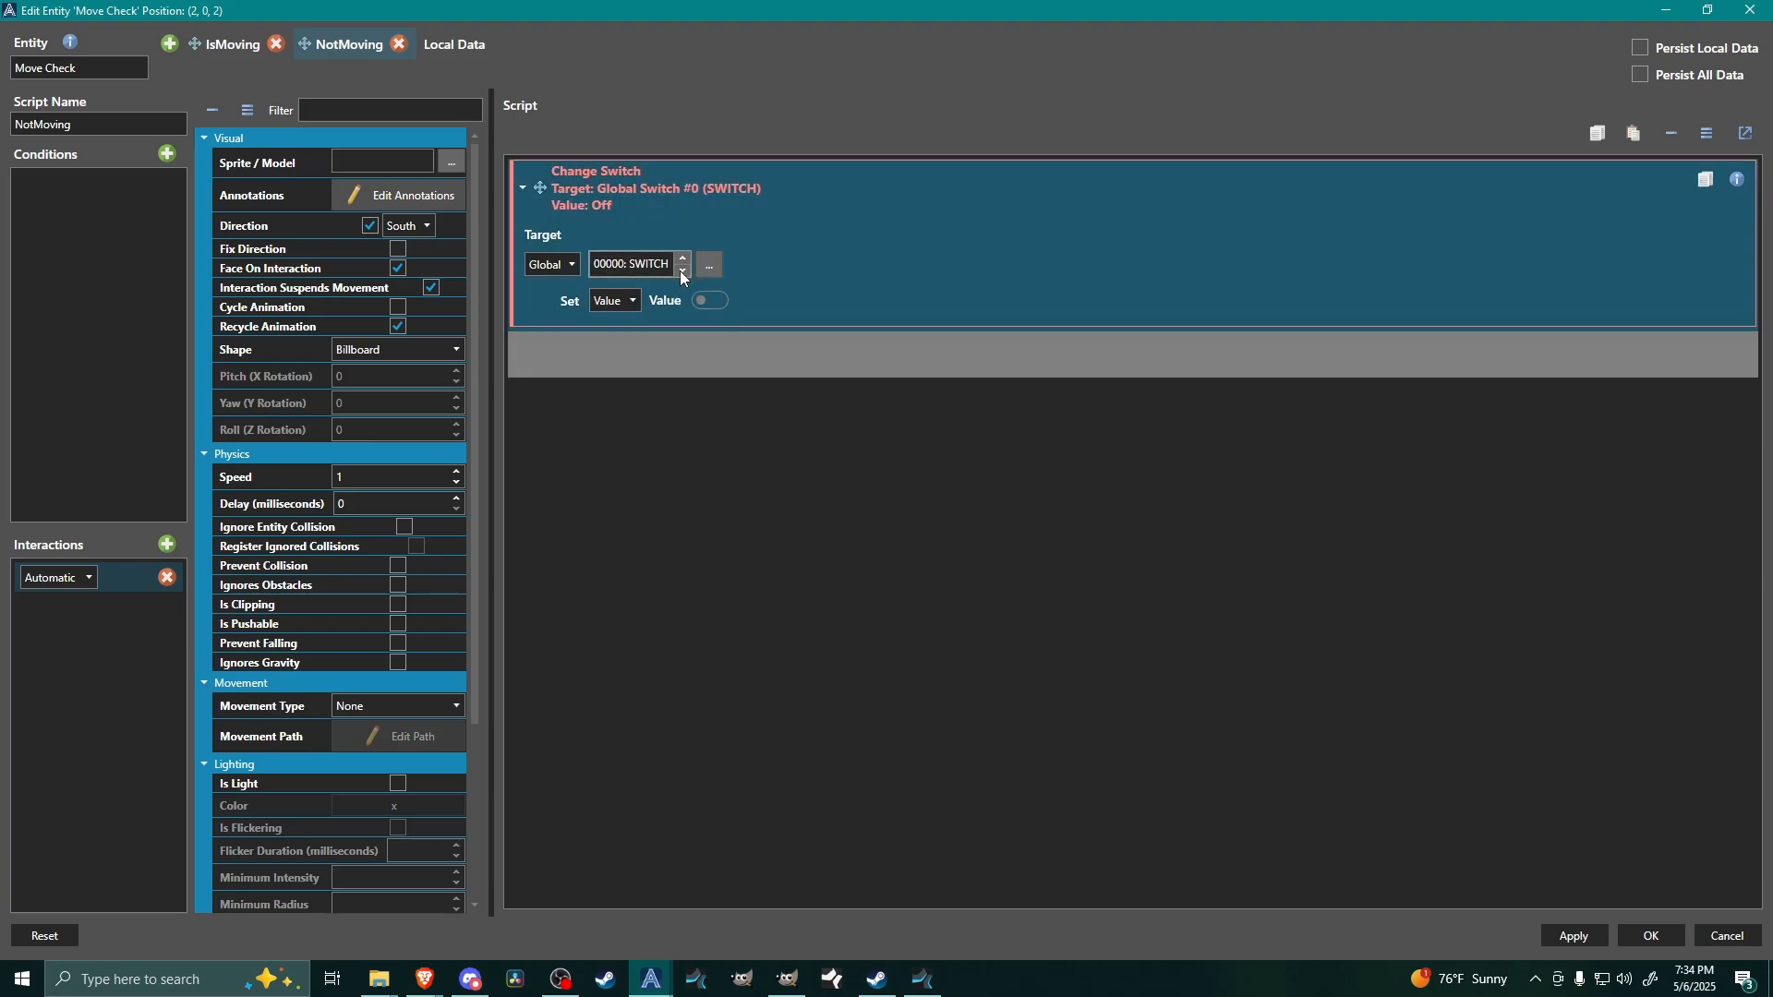
click(682, 269)
click(234, 48)
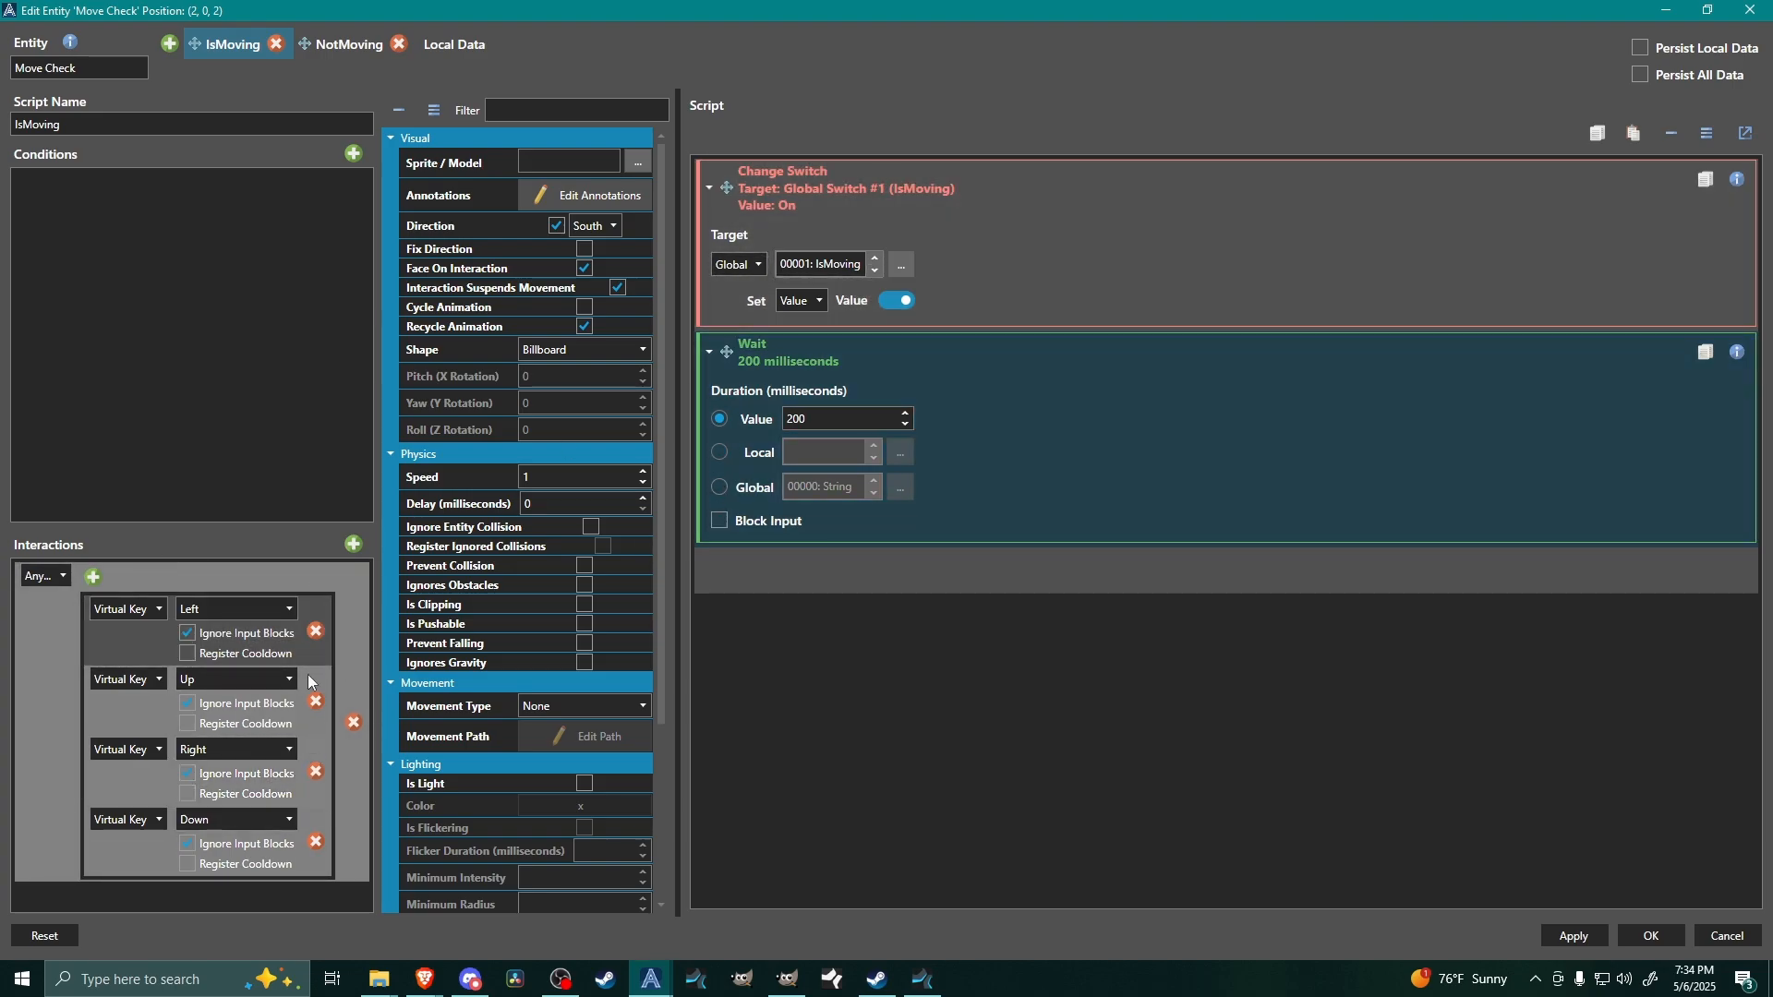
click(342, 44)
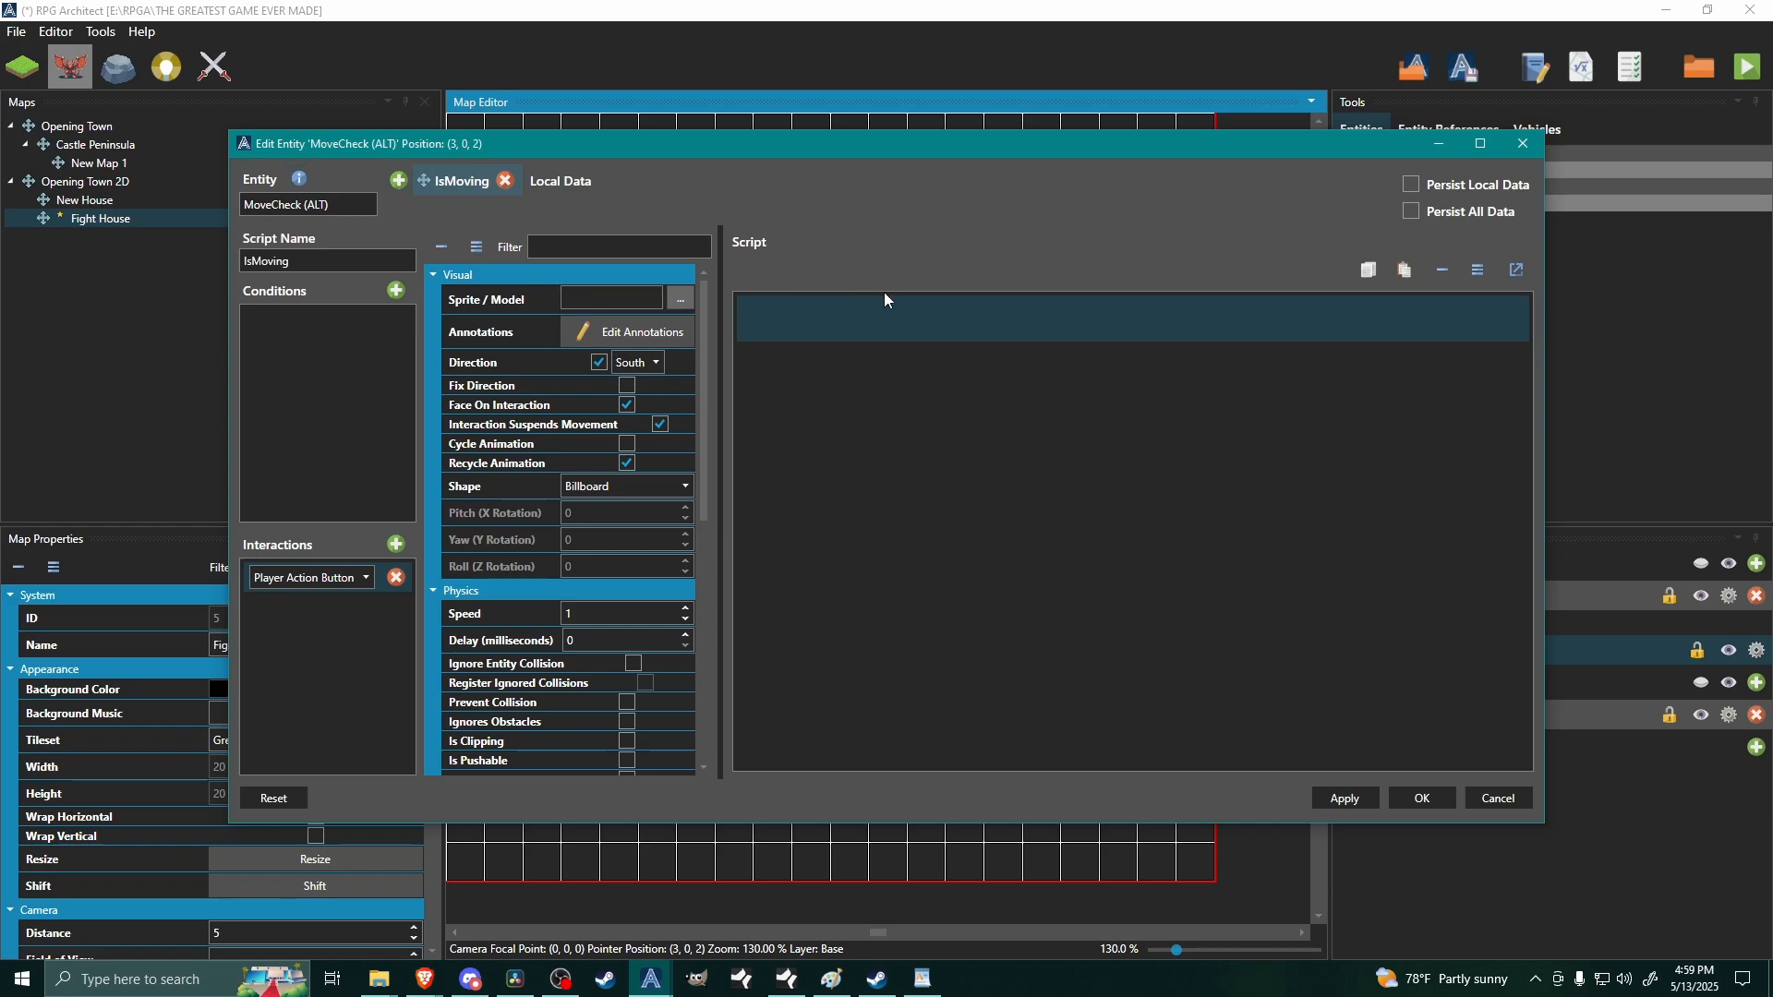
- Add a Save Value command to the MoveCheck (ALT) entity's IsMoving script and make it save to a switch
right_click(816, 317)
mouse_move(935, 461)
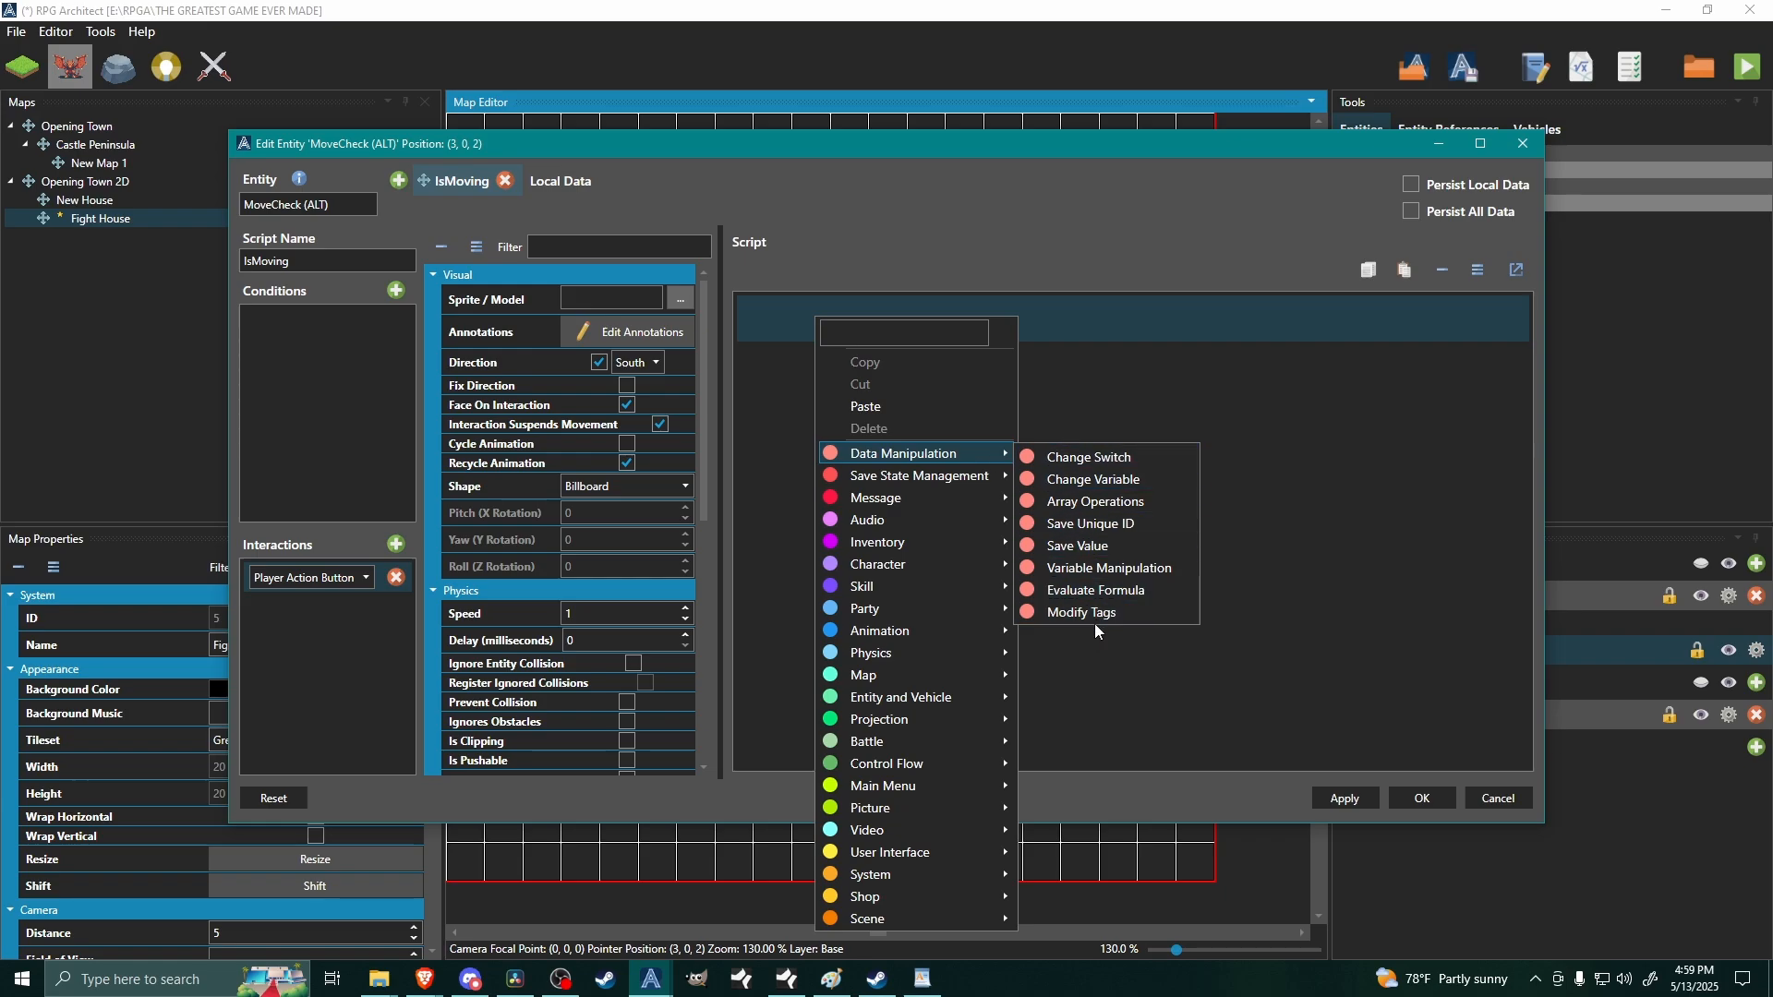
right_click(930, 315)
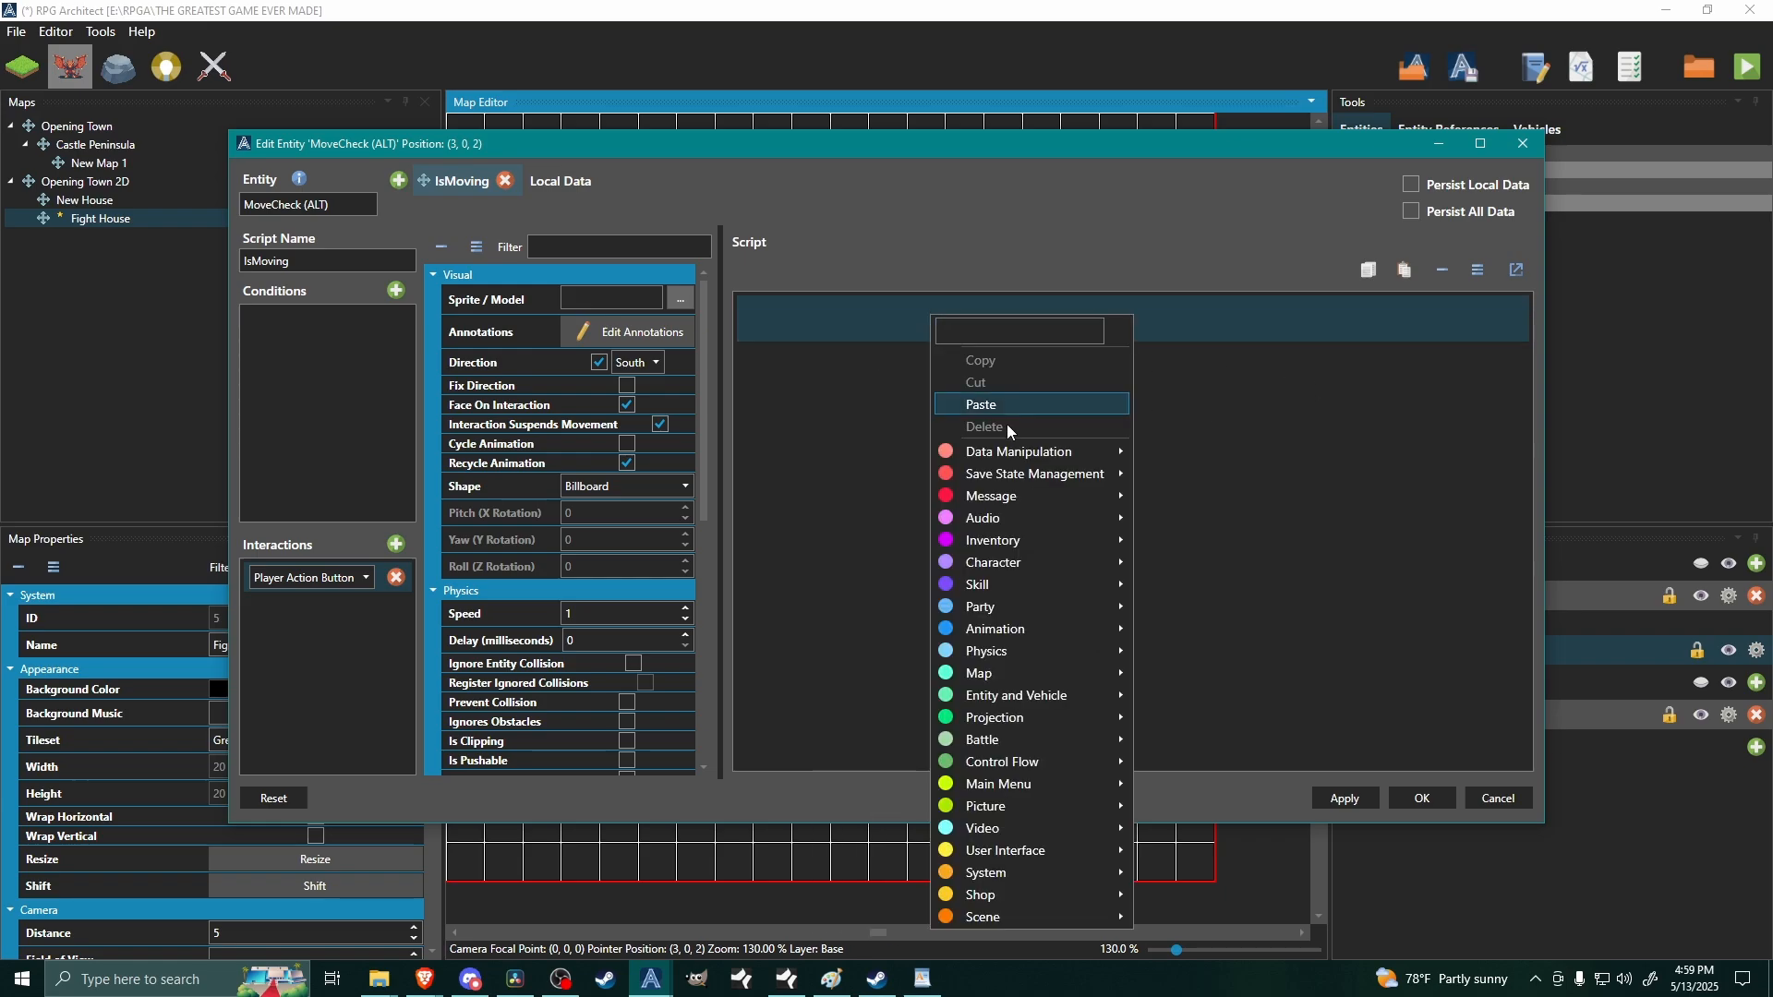
mouse_move(1016, 452)
click(1171, 548)
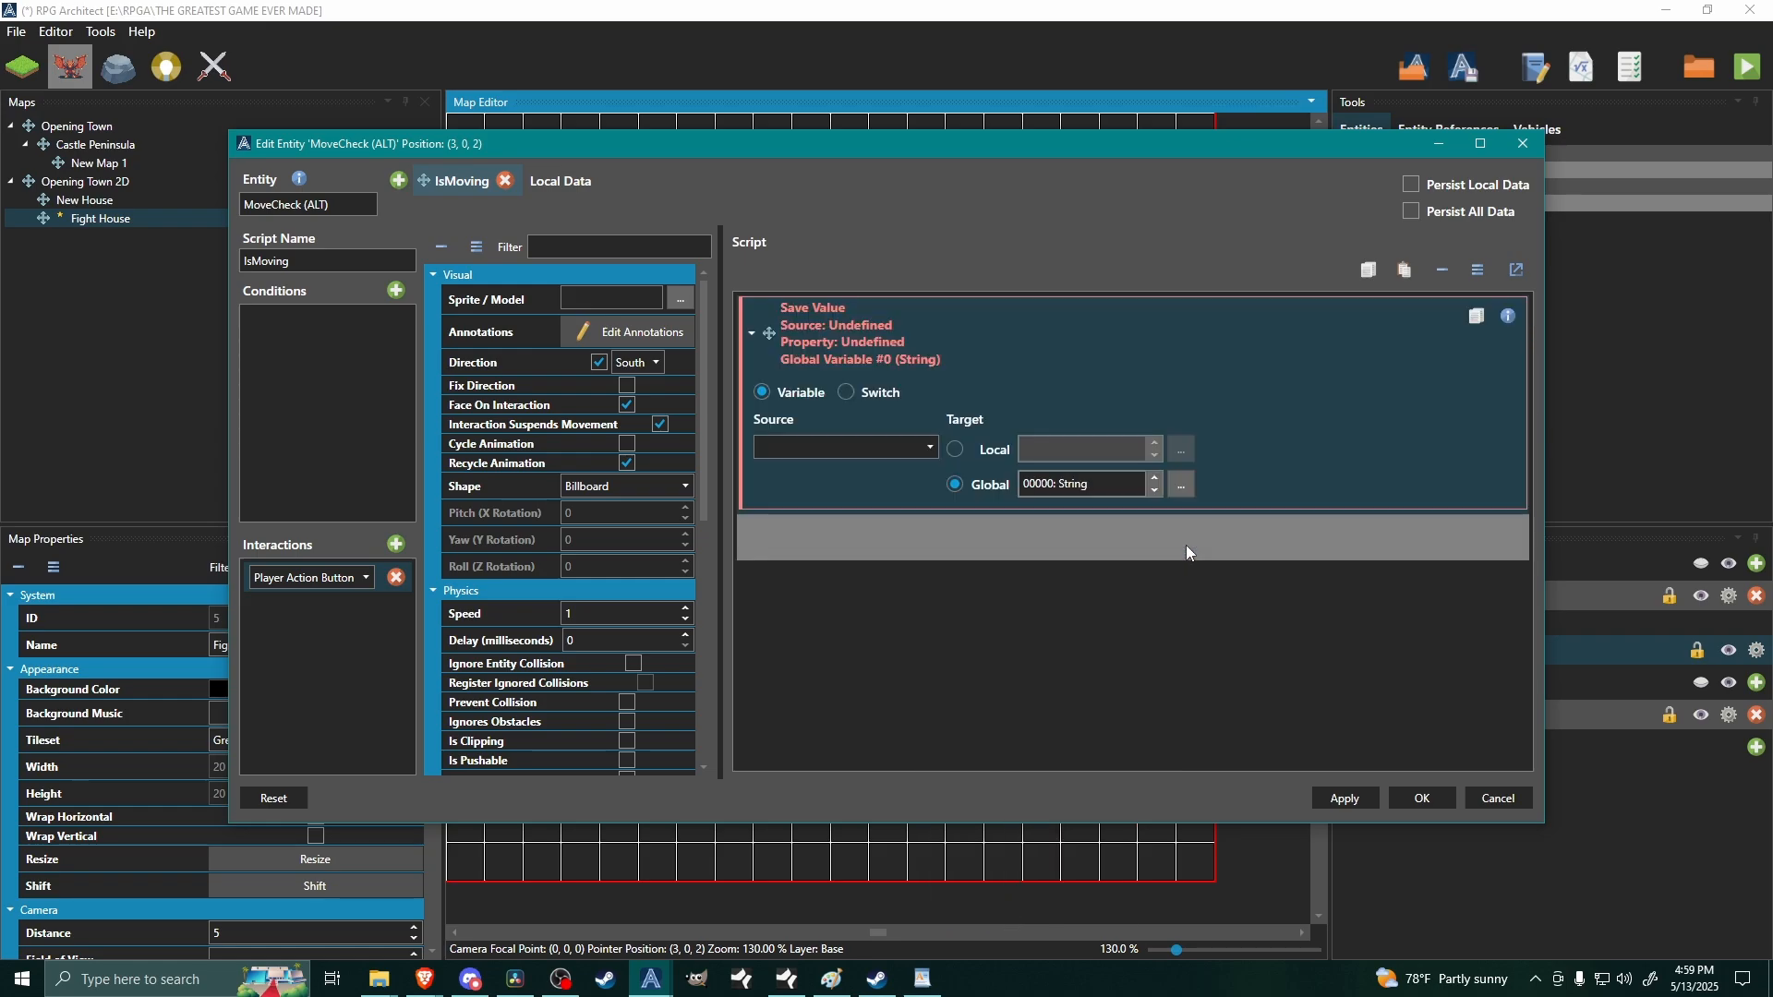
click(881, 394)
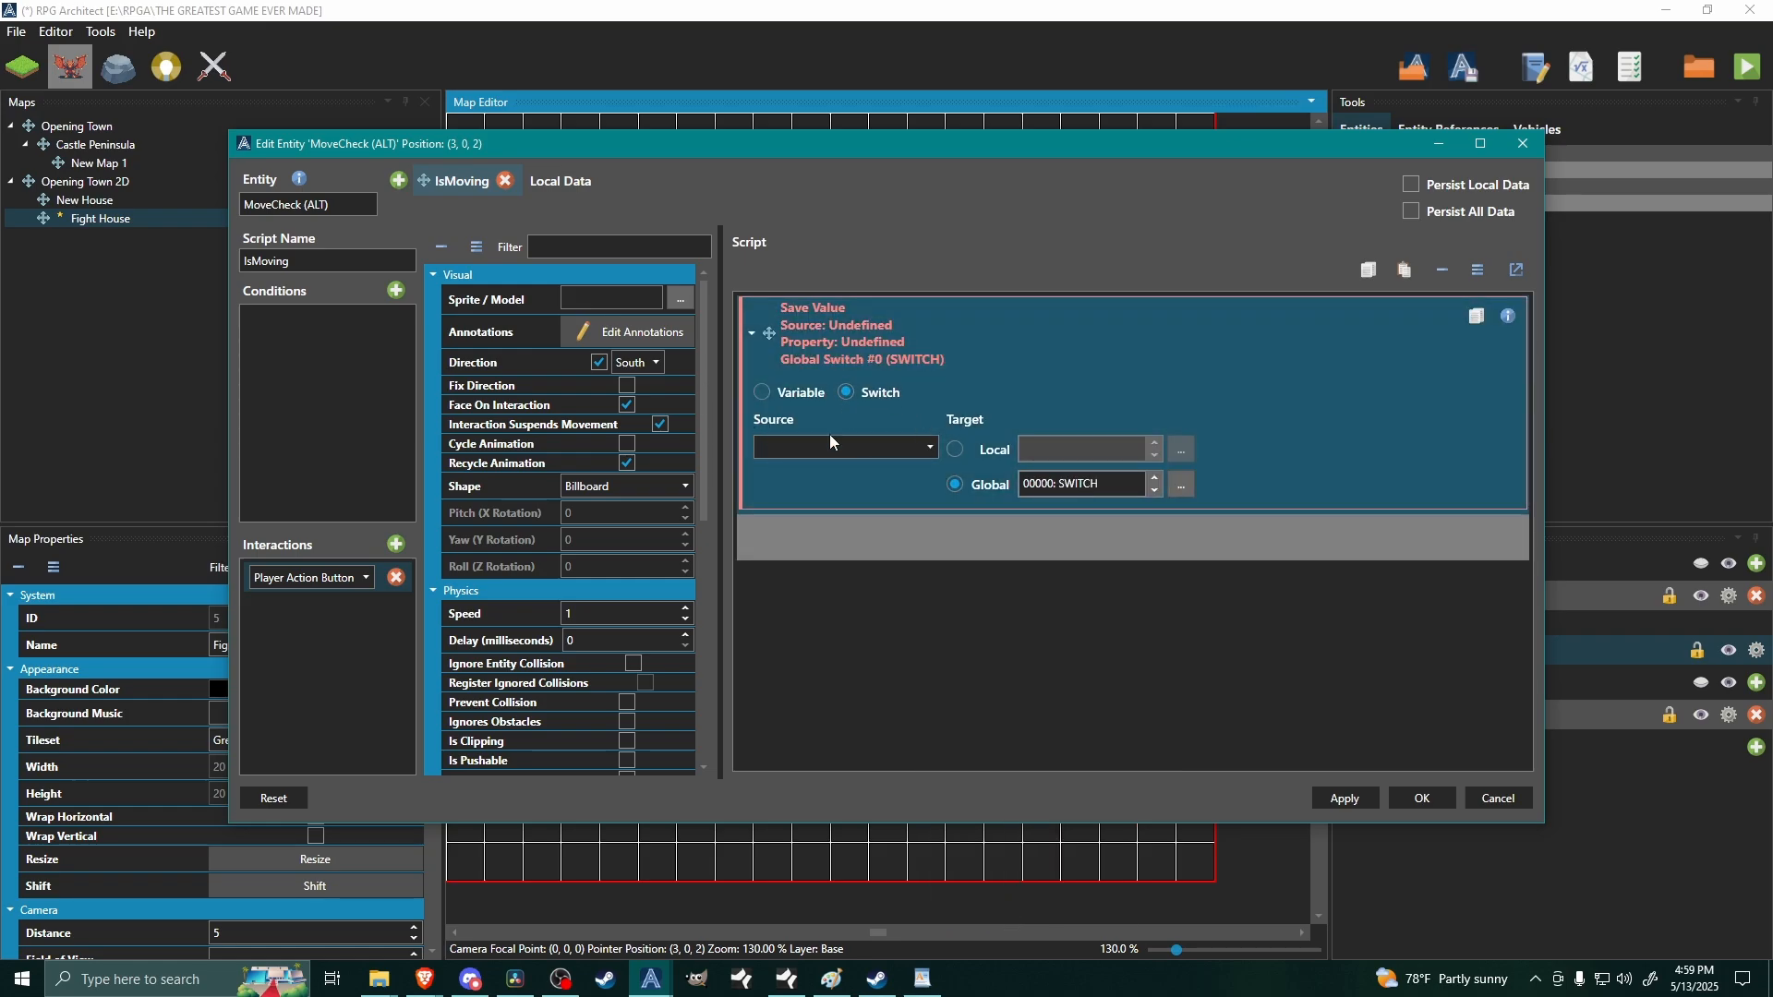
- Set the Save Value source to Input with the property Is Movement Input Active
click(835, 447)
scroll(817, 529, down, 2)
scroll(818, 584, down, 3)
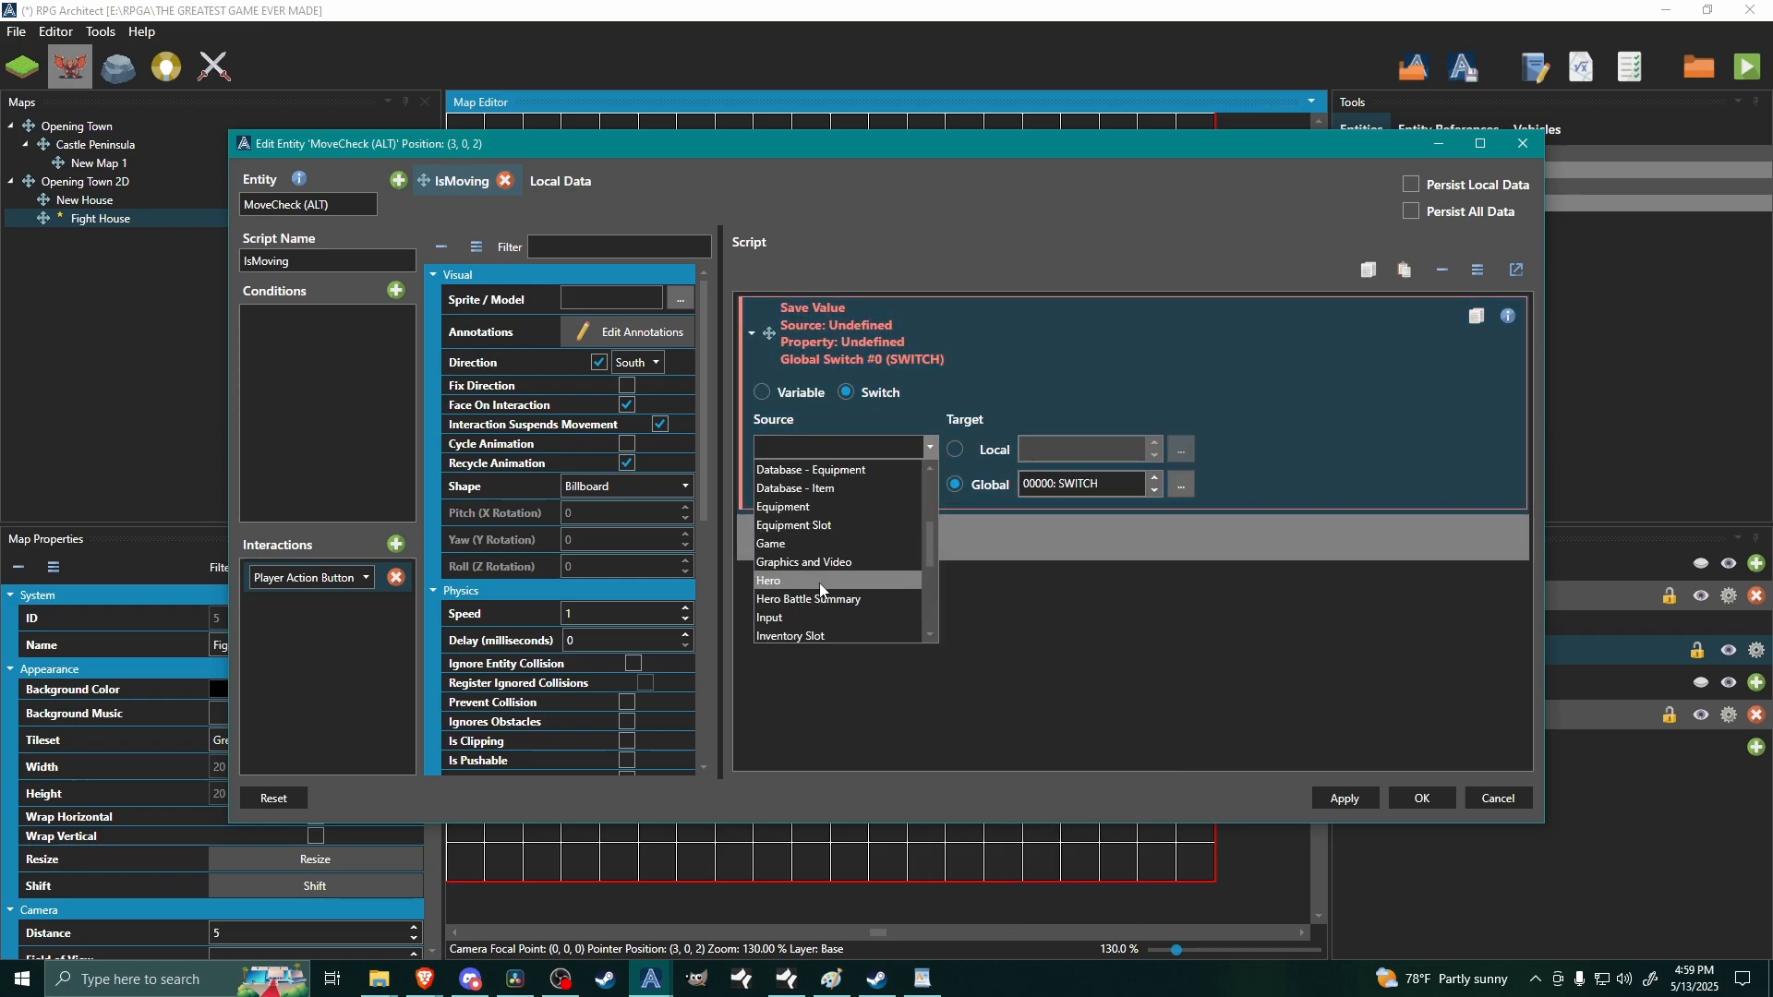
click(795, 570)
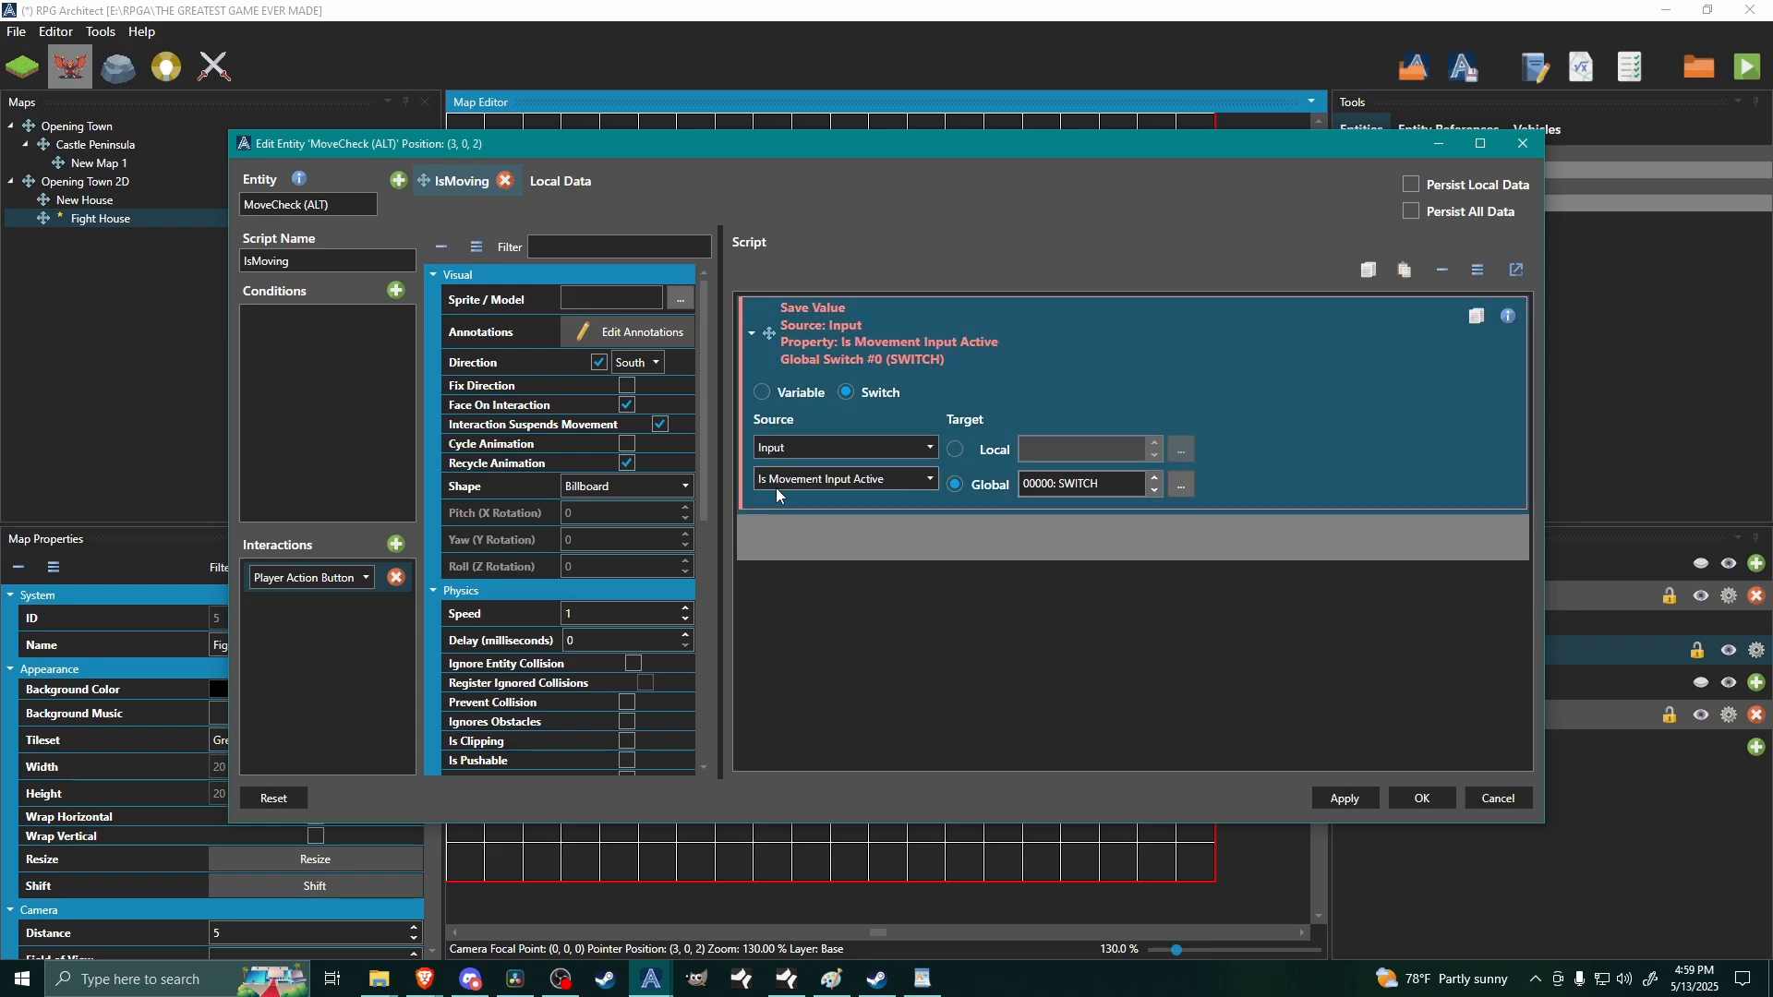
- Save the value into global switch 001 IsMoving and choose a different interaction type for the MoveCheck (ALT) script
click(954, 483)
click(1190, 485)
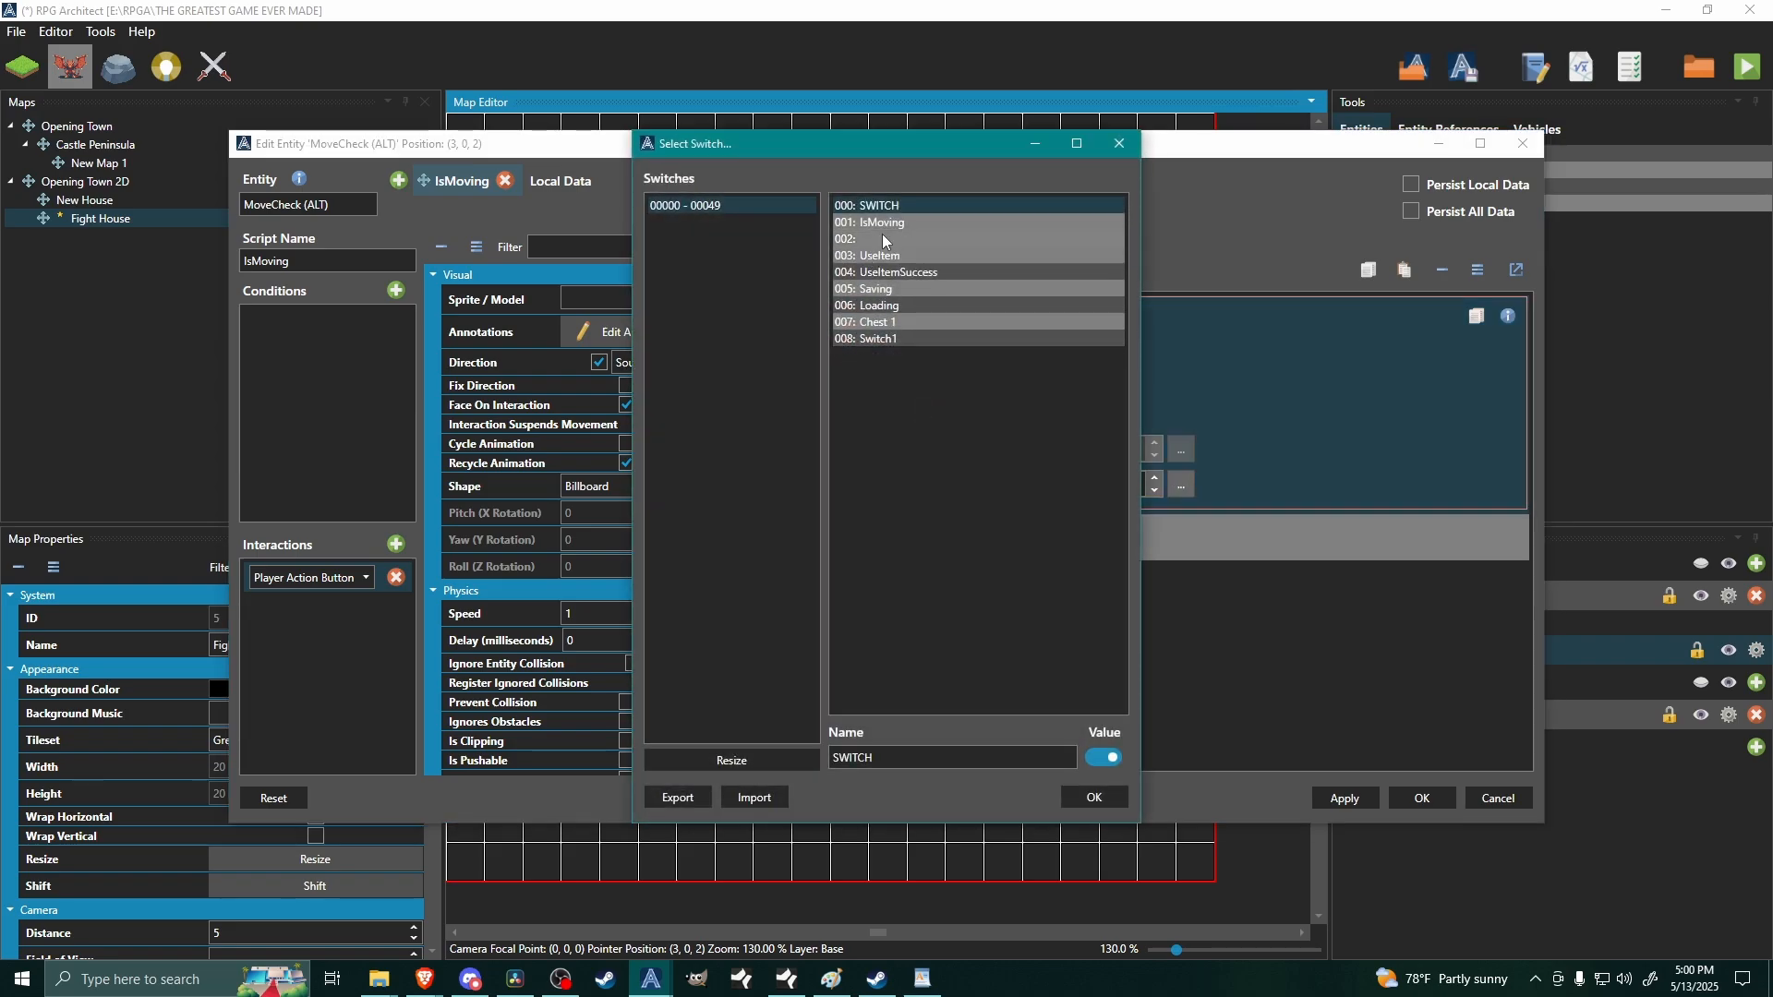
click(841, 224)
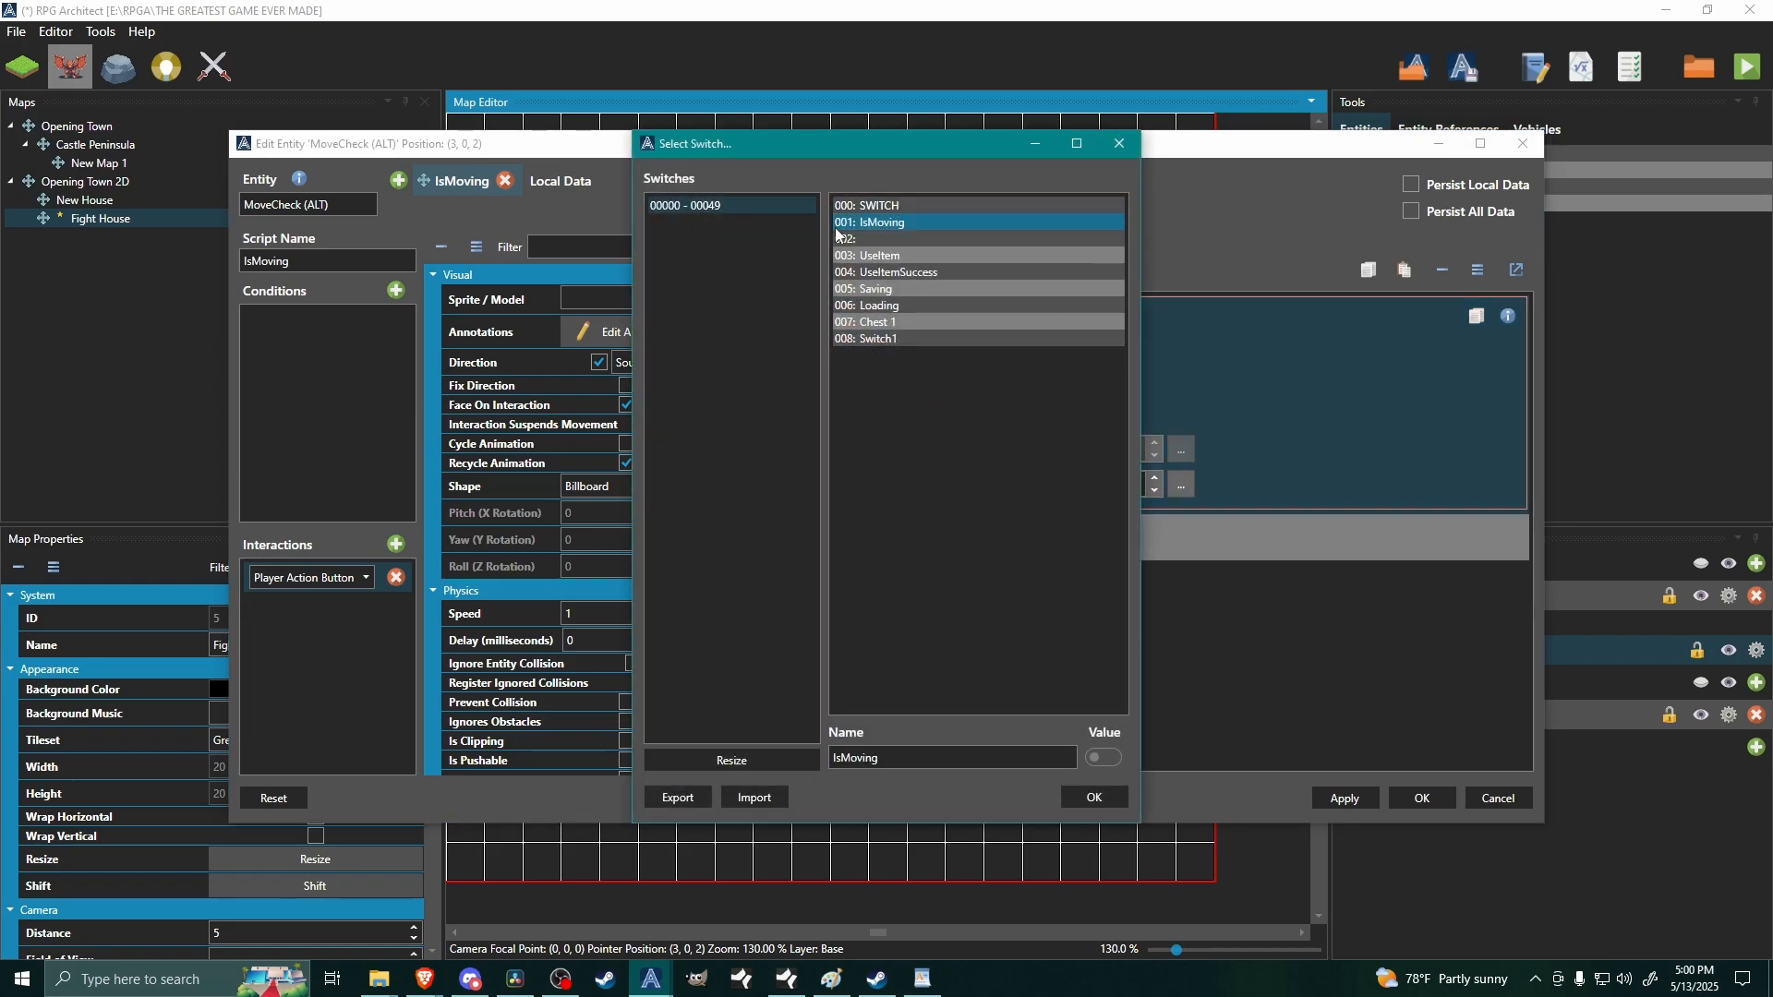
click(1094, 797)
click(309, 577)
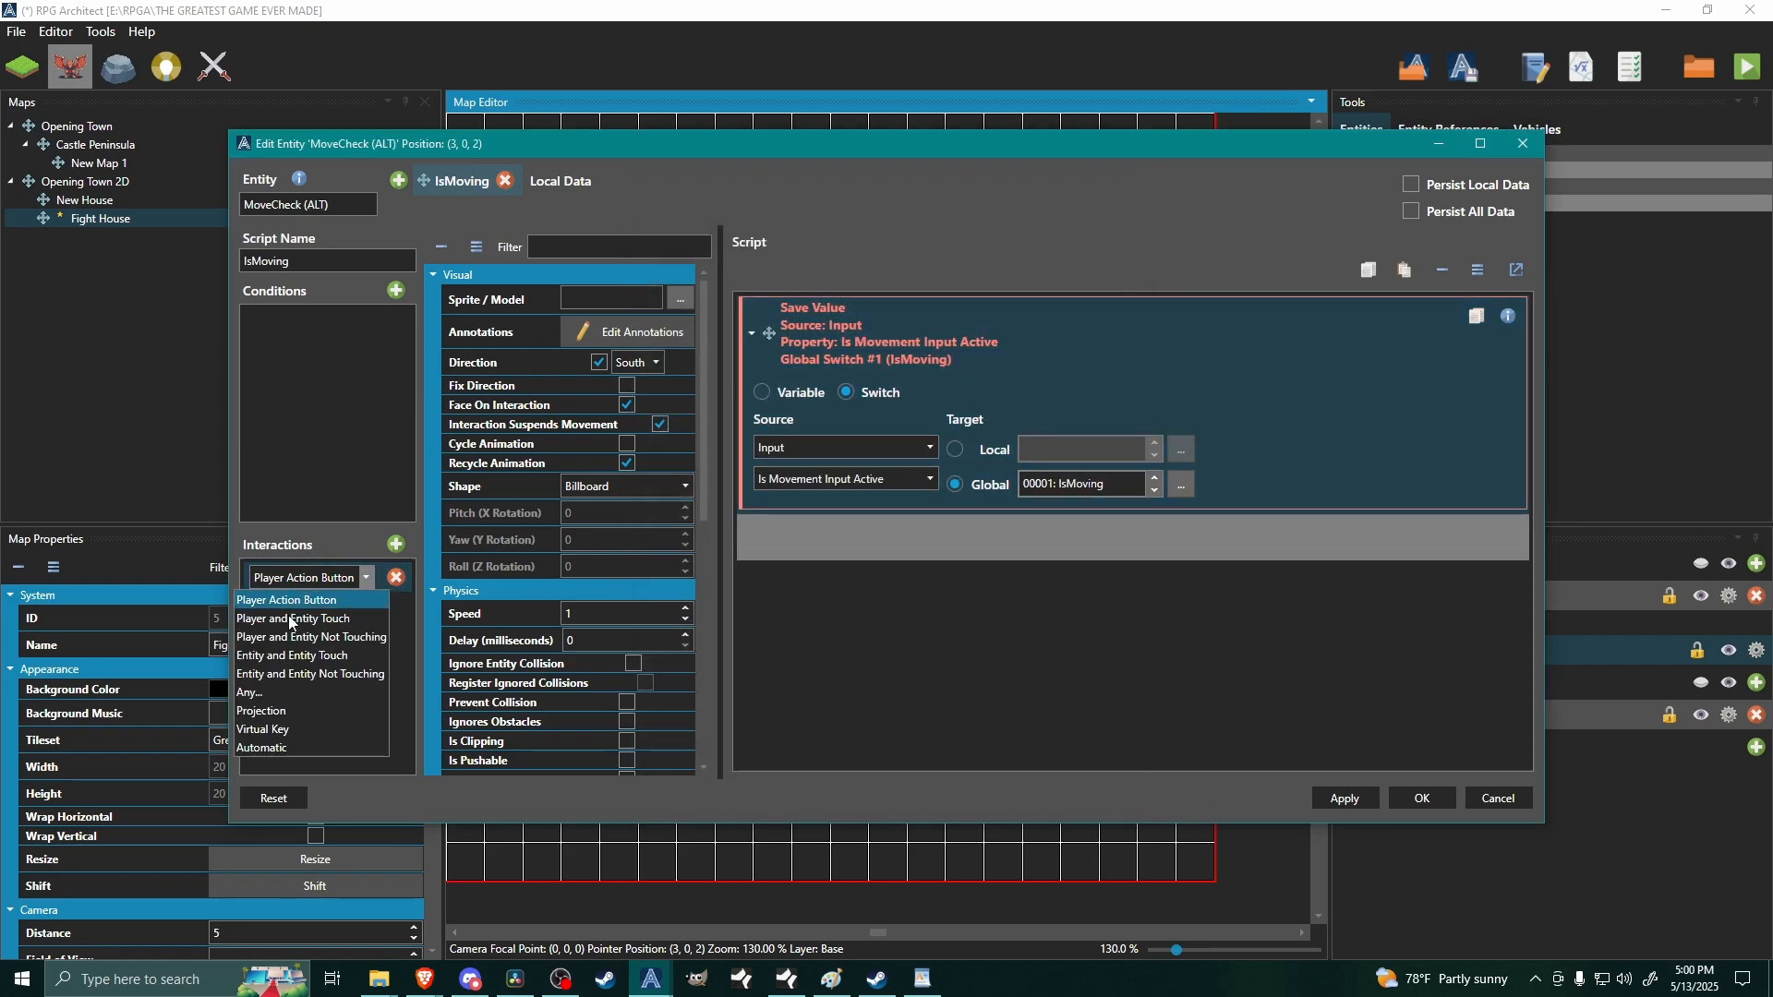
click(349, 736)
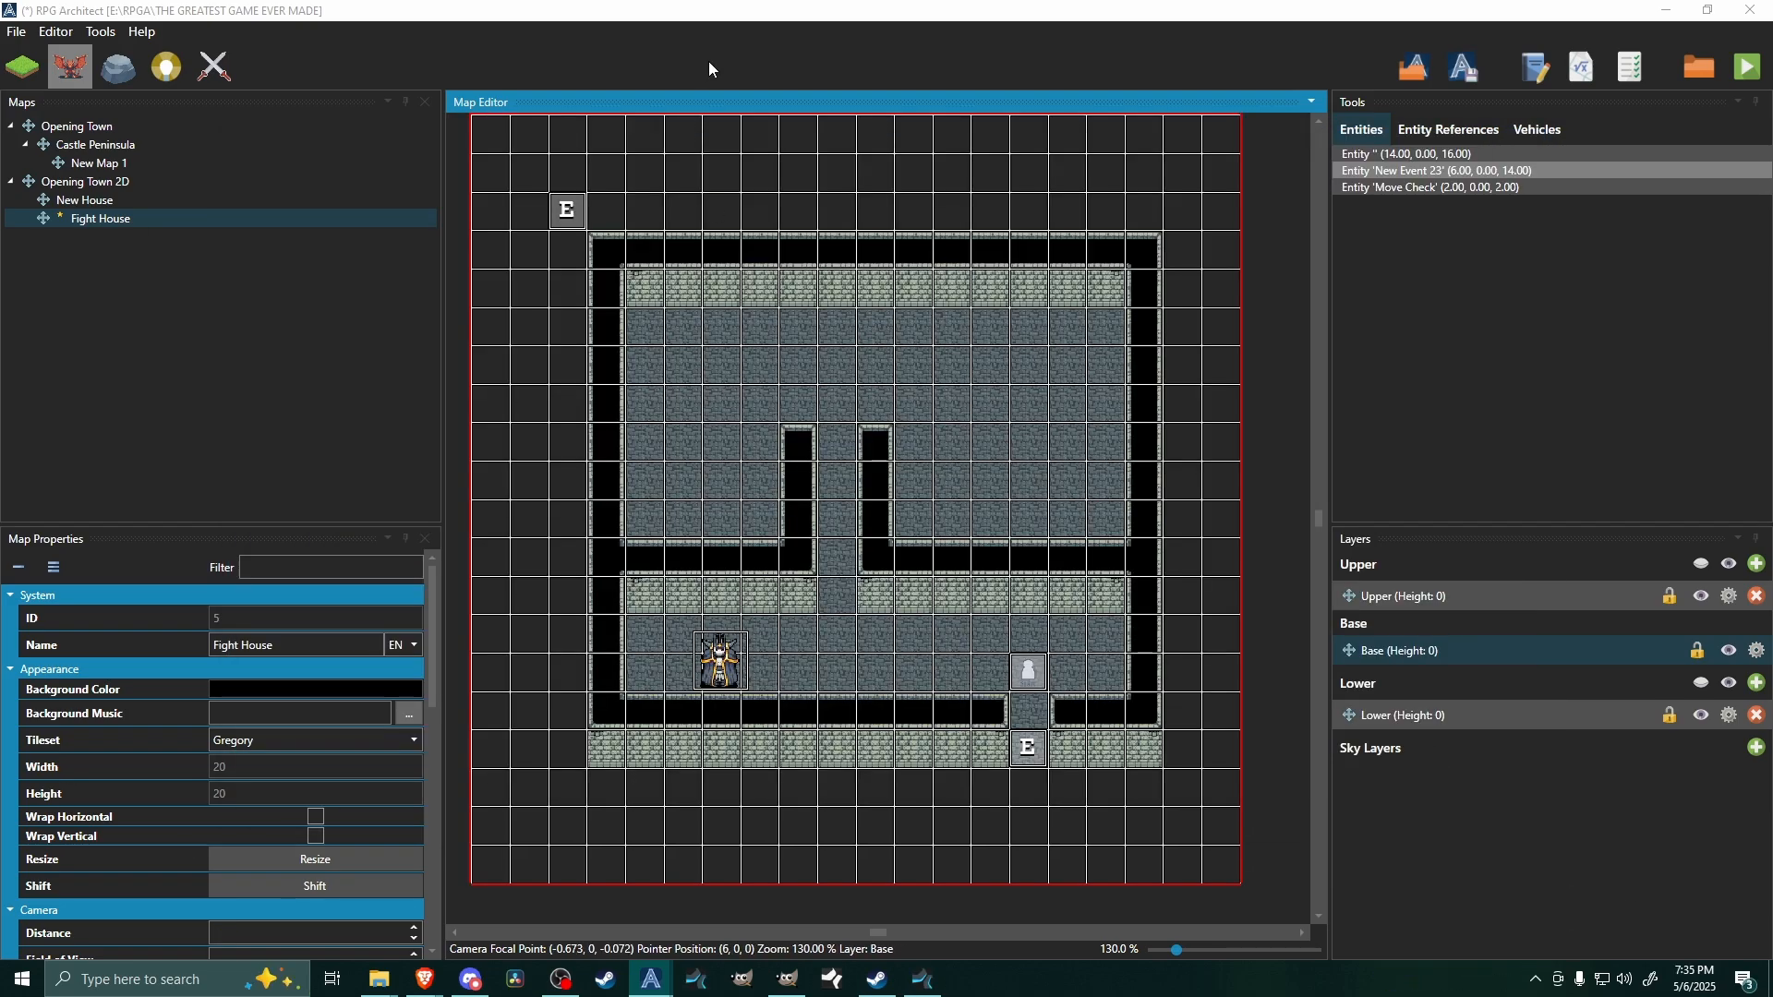
- Add a second script named Move Towards Player to the lich enemy entity in the Fight House map
click(707, 61)
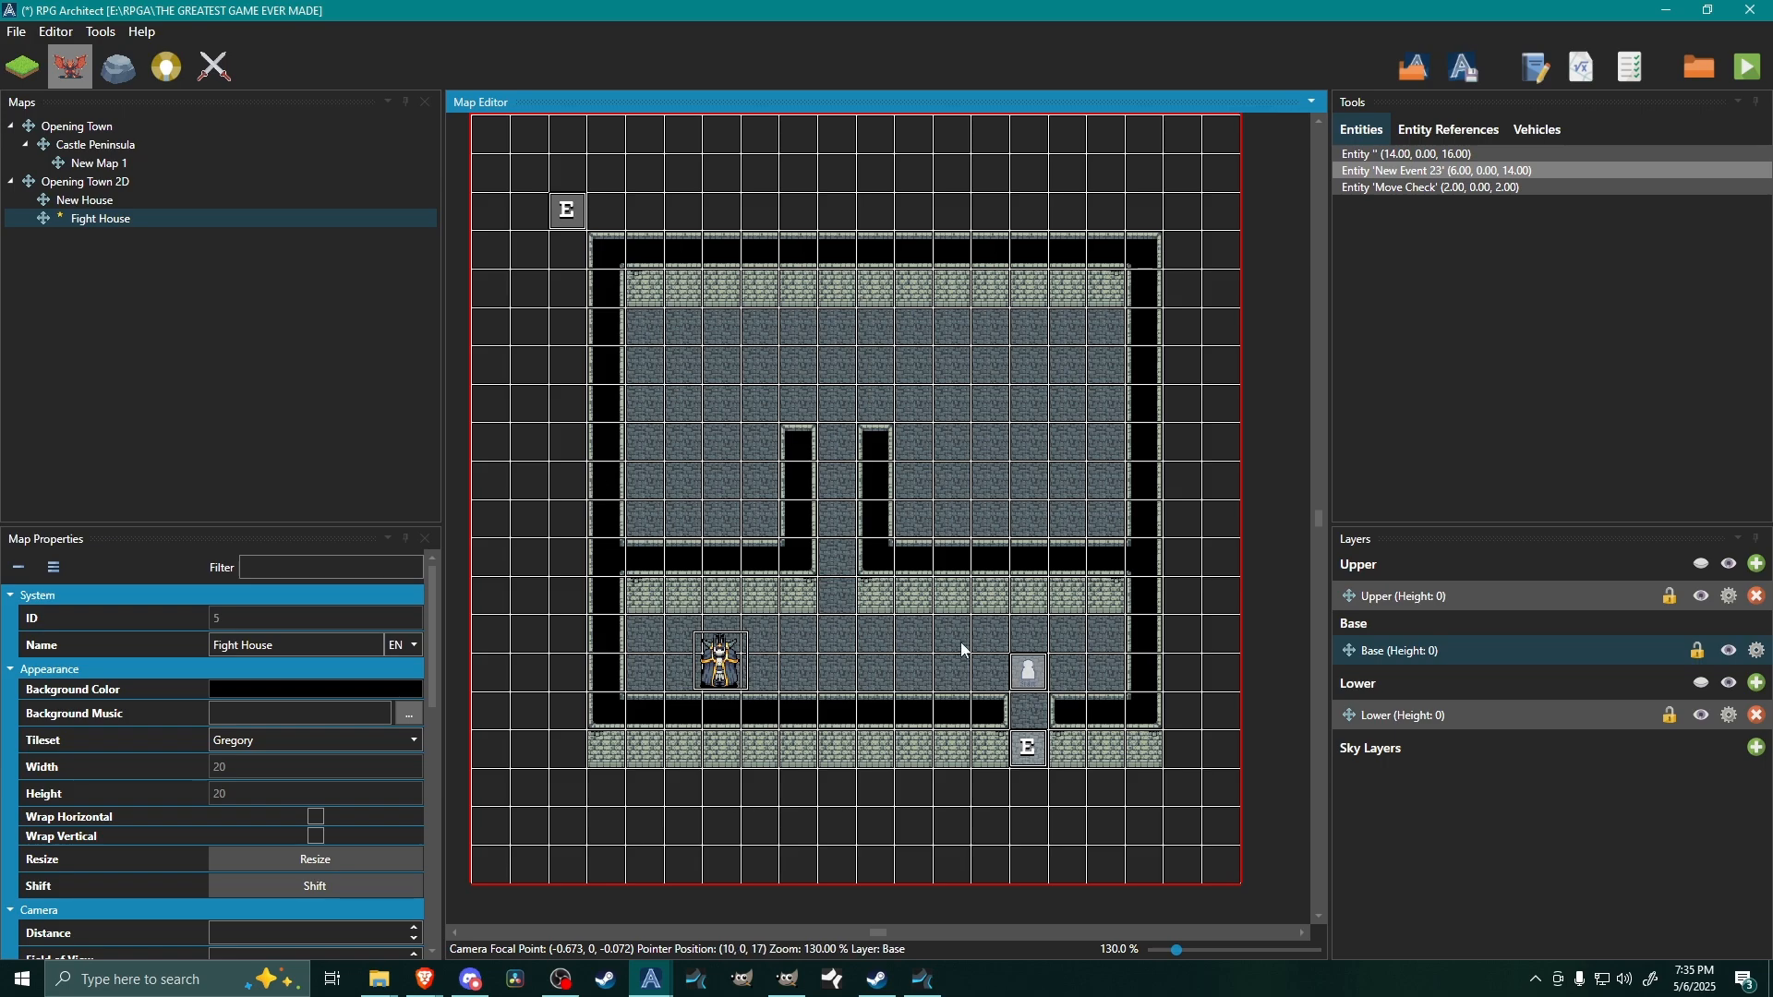
double_click(723, 661)
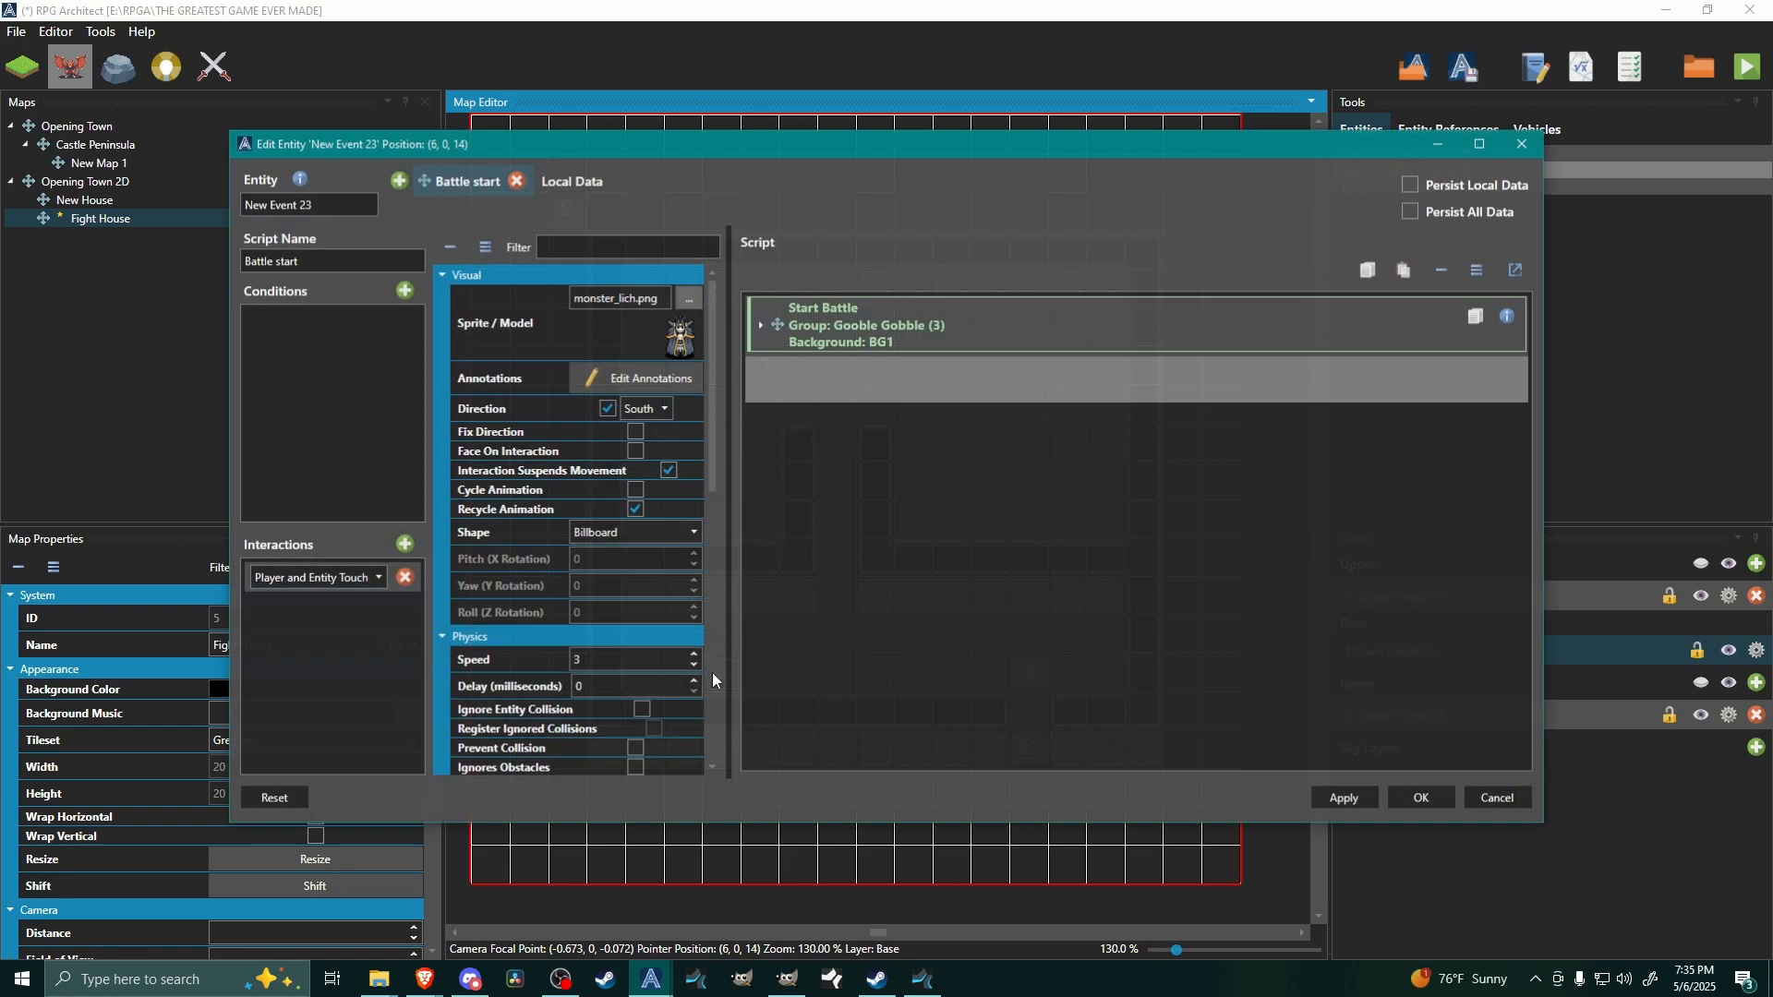
click(398, 180)
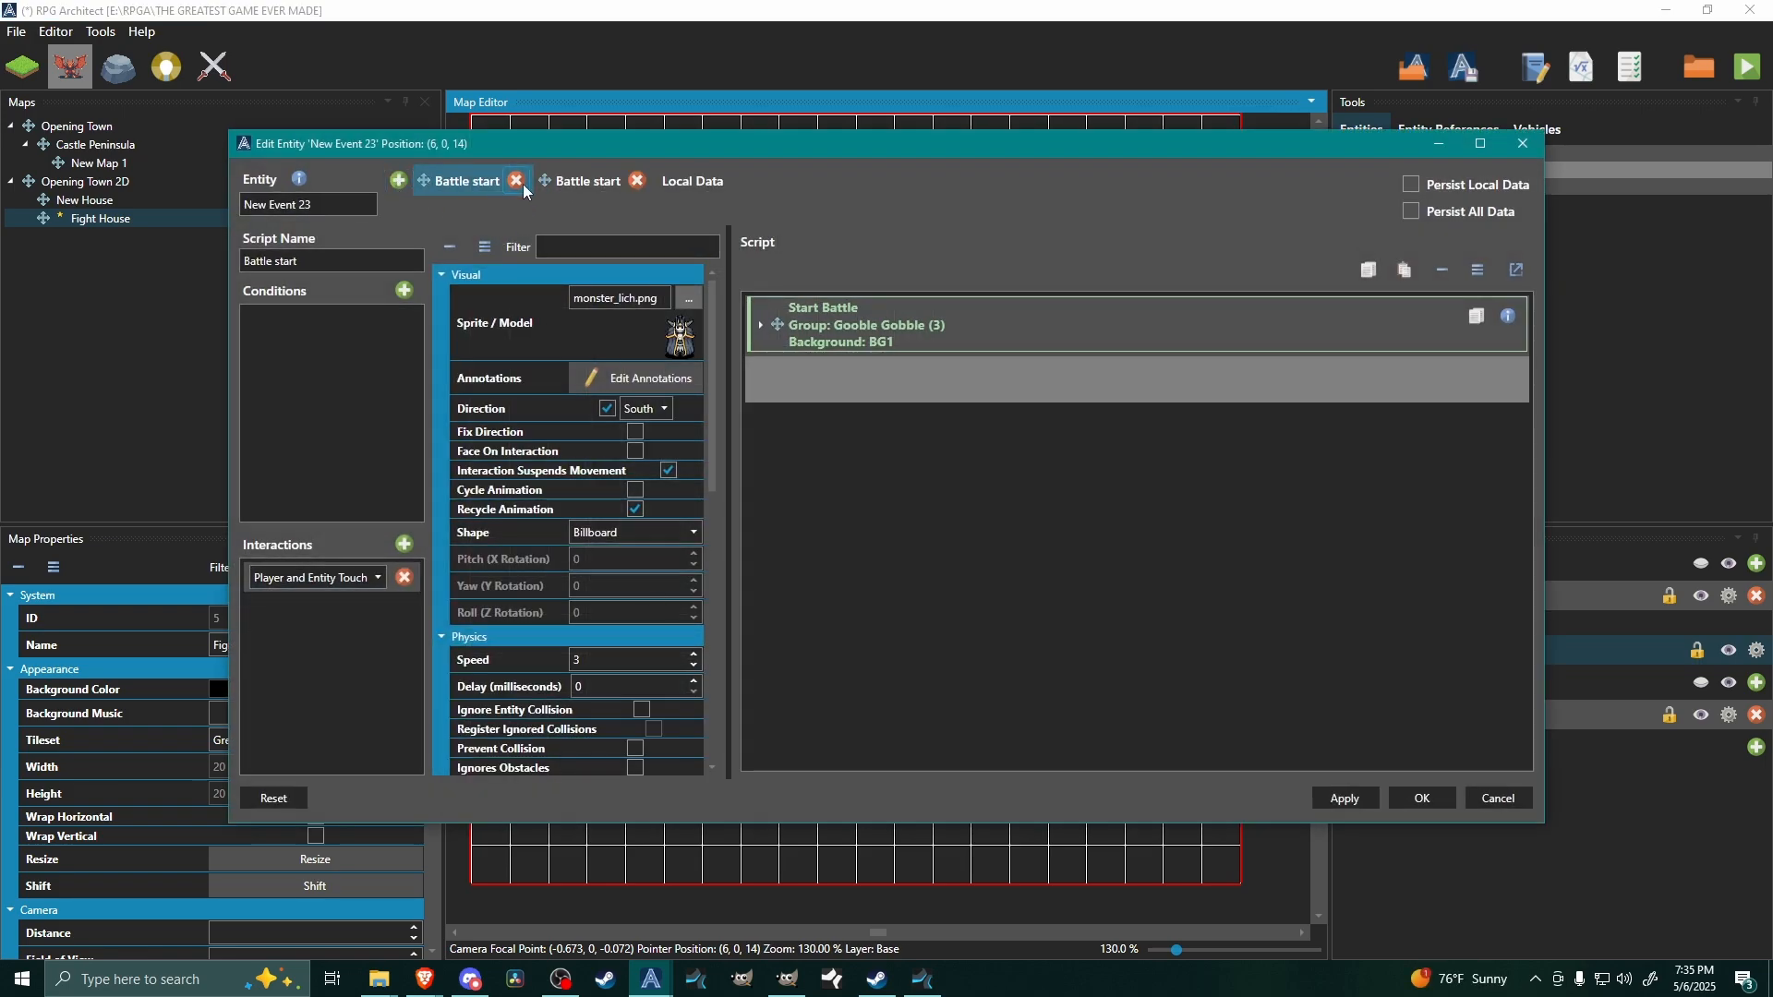
text(M)
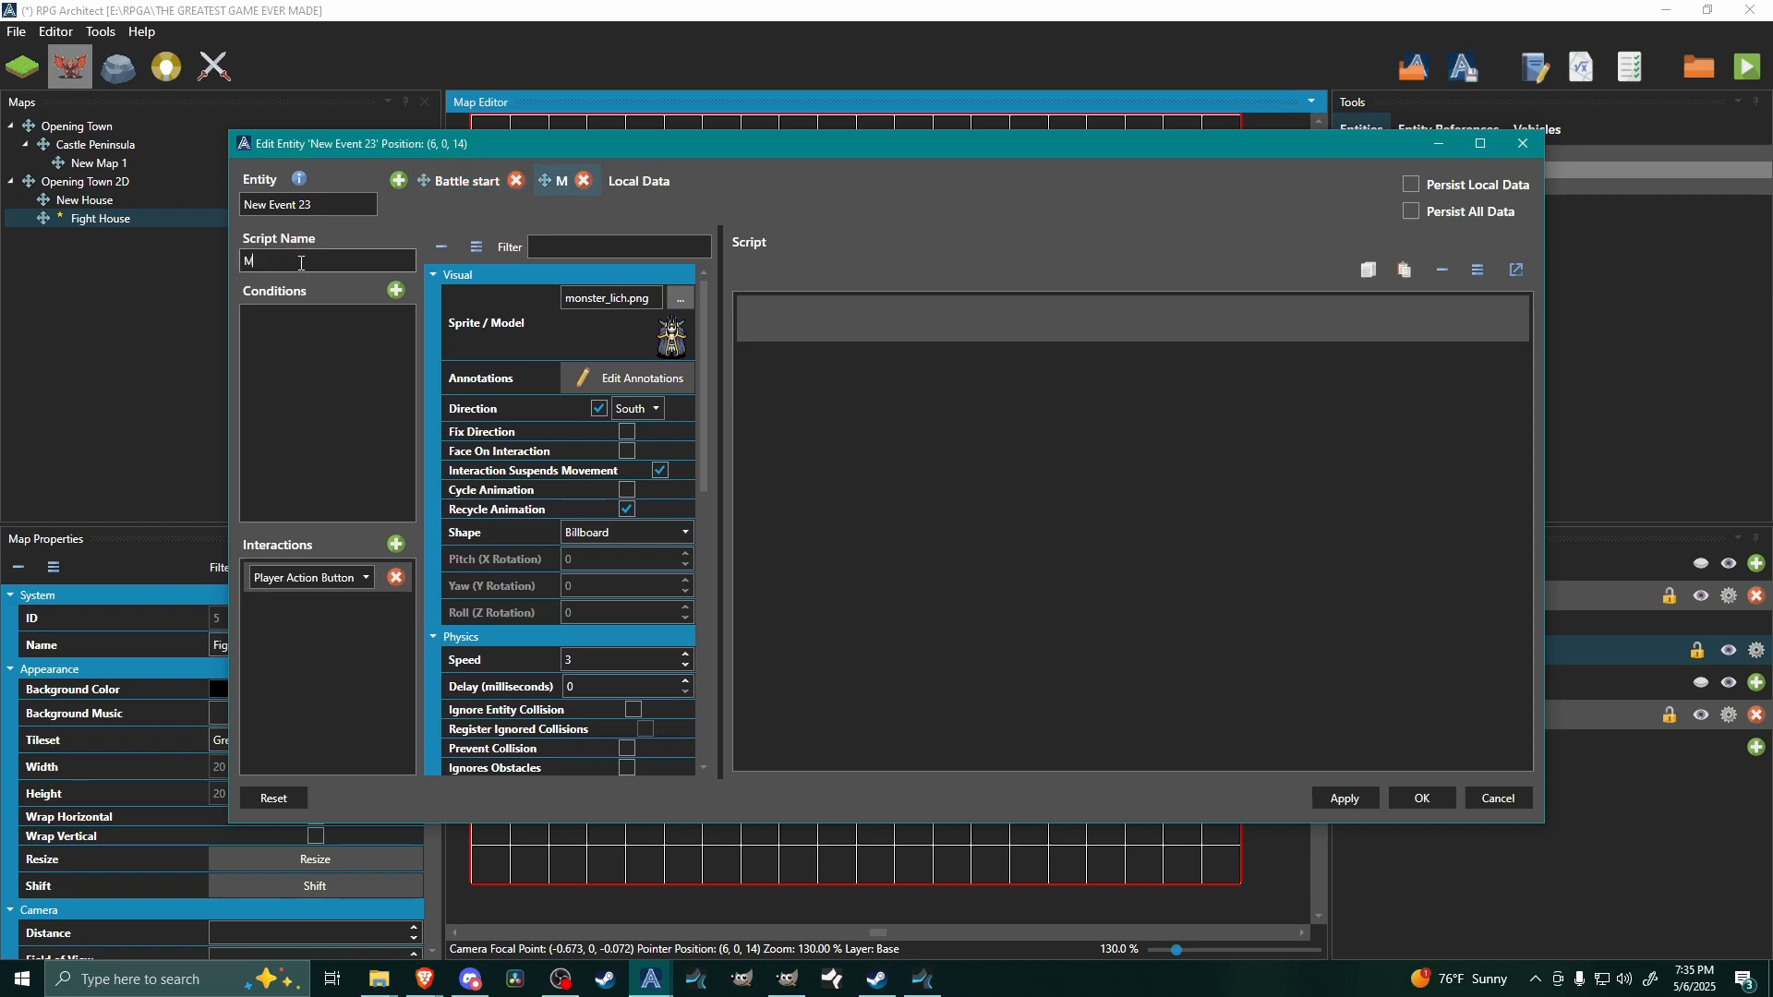
text(ove Tow)
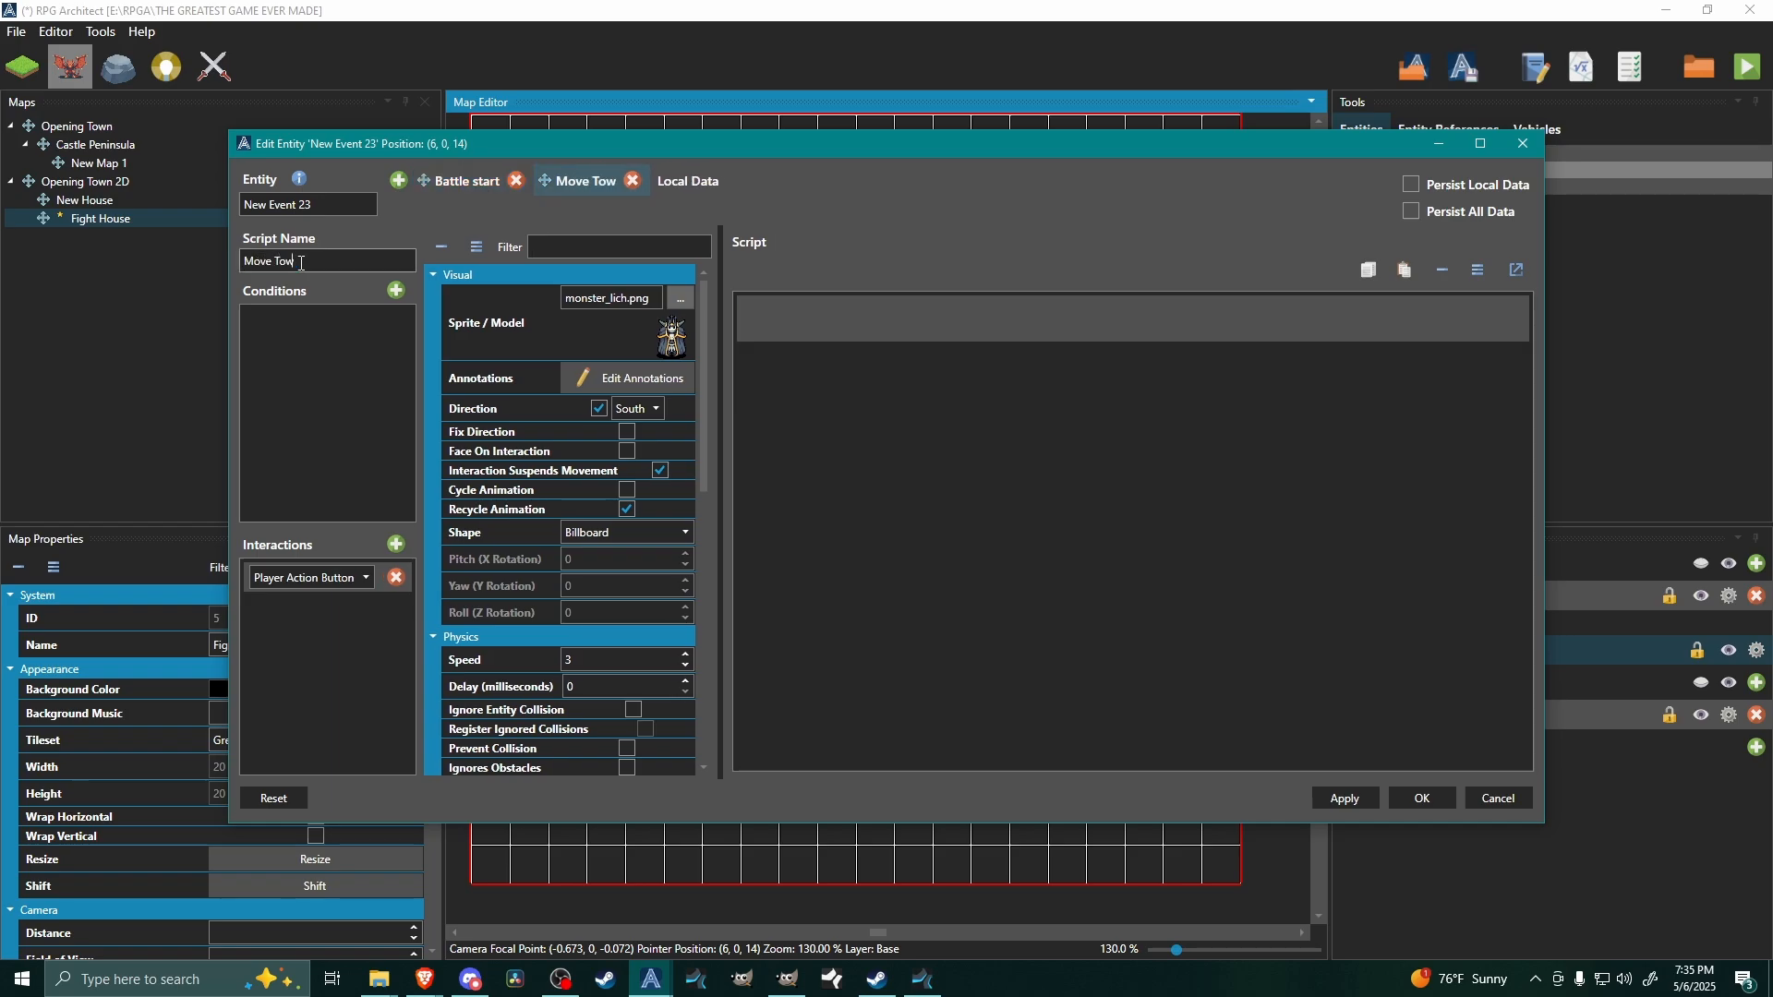
text(ards Player)
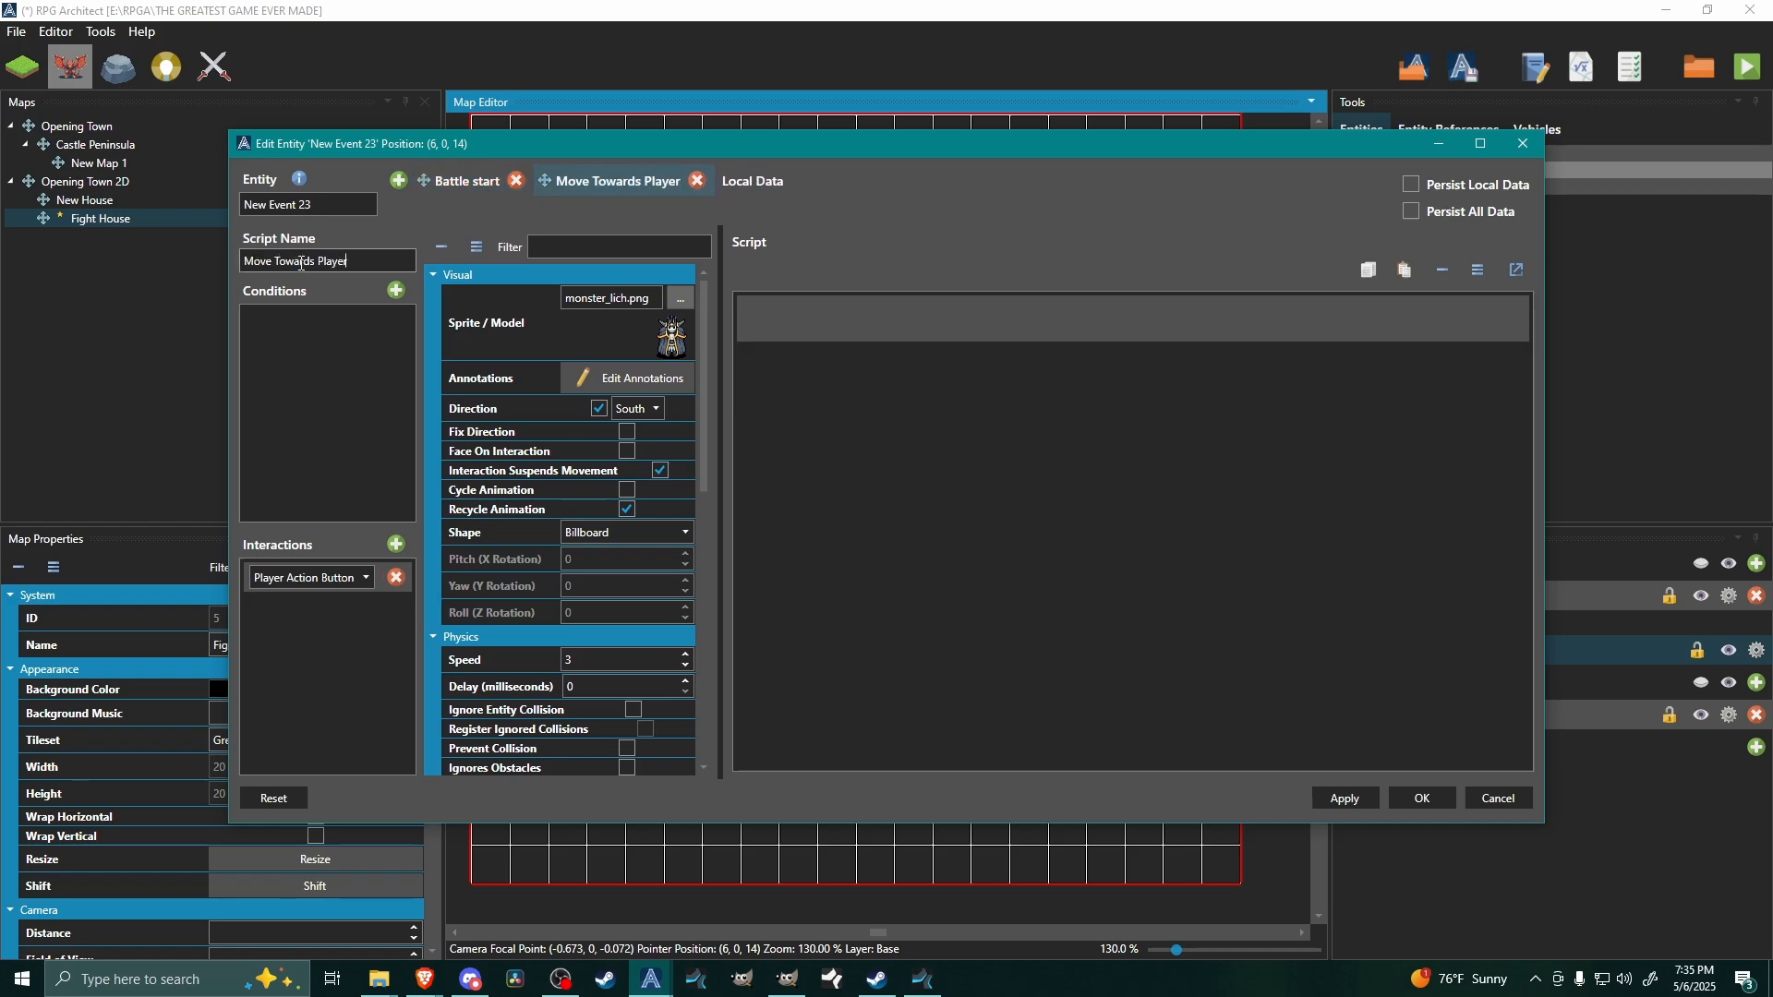
- Rename the lich entity as Enemy Entity 1
triple_click(331, 205)
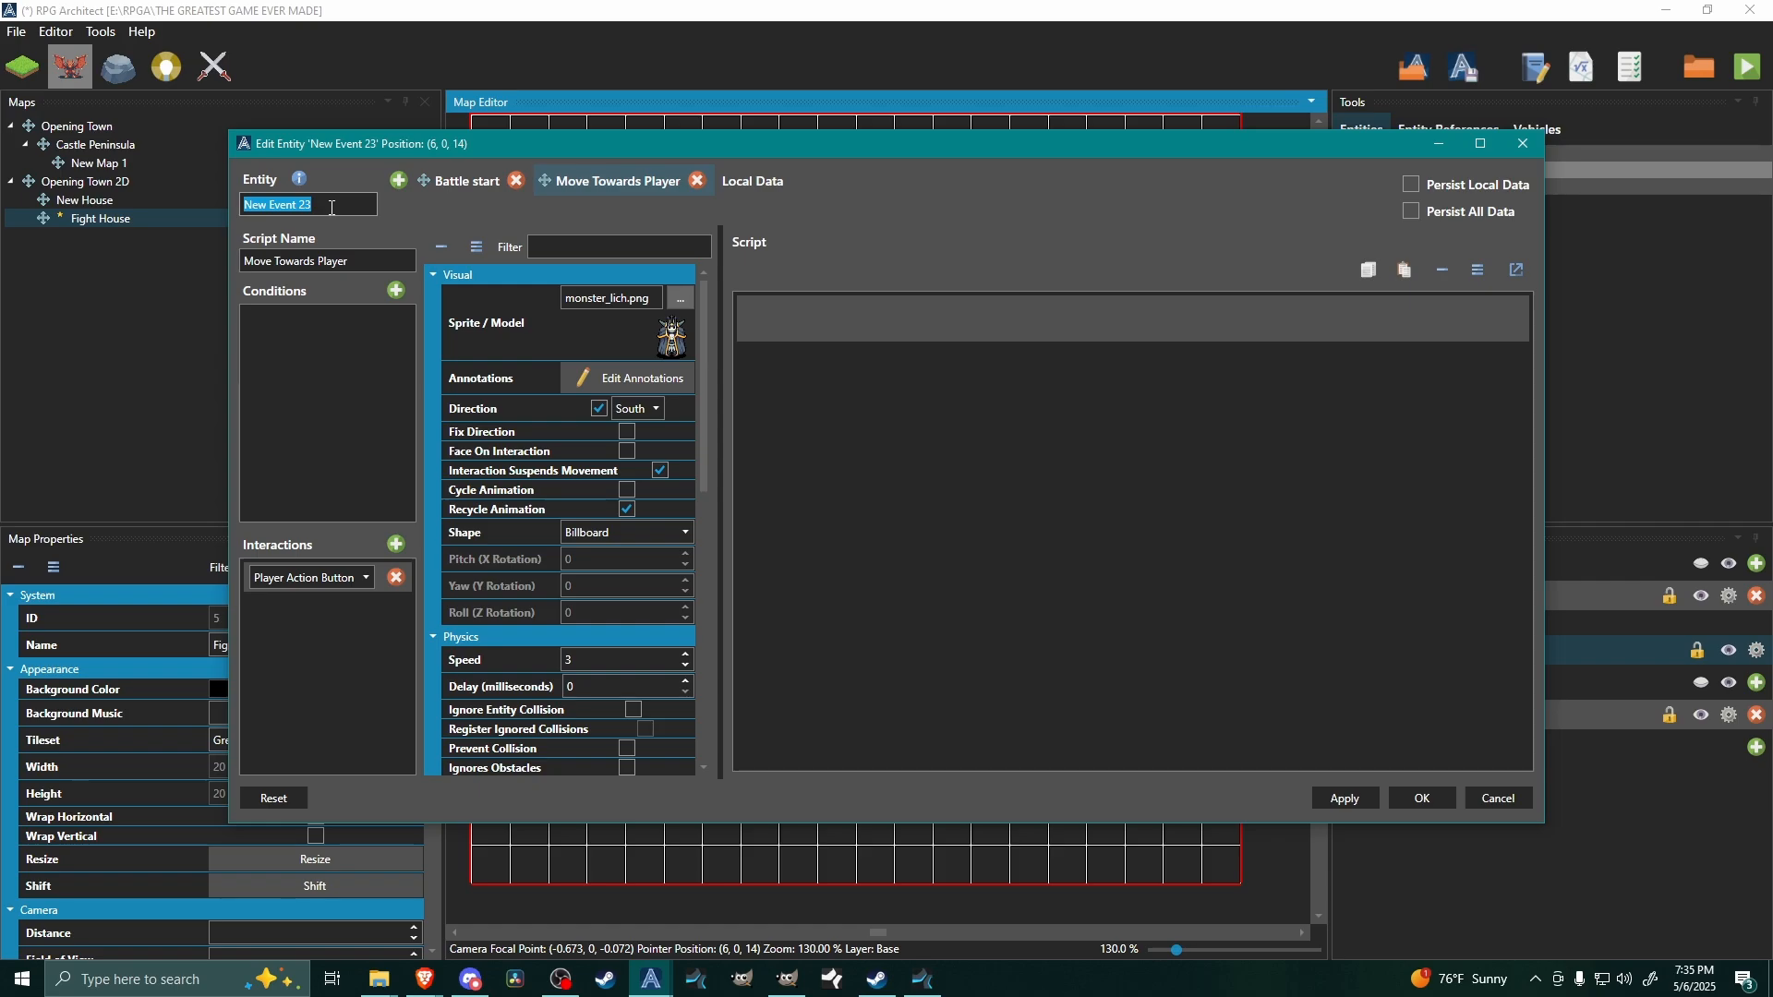
text(E)
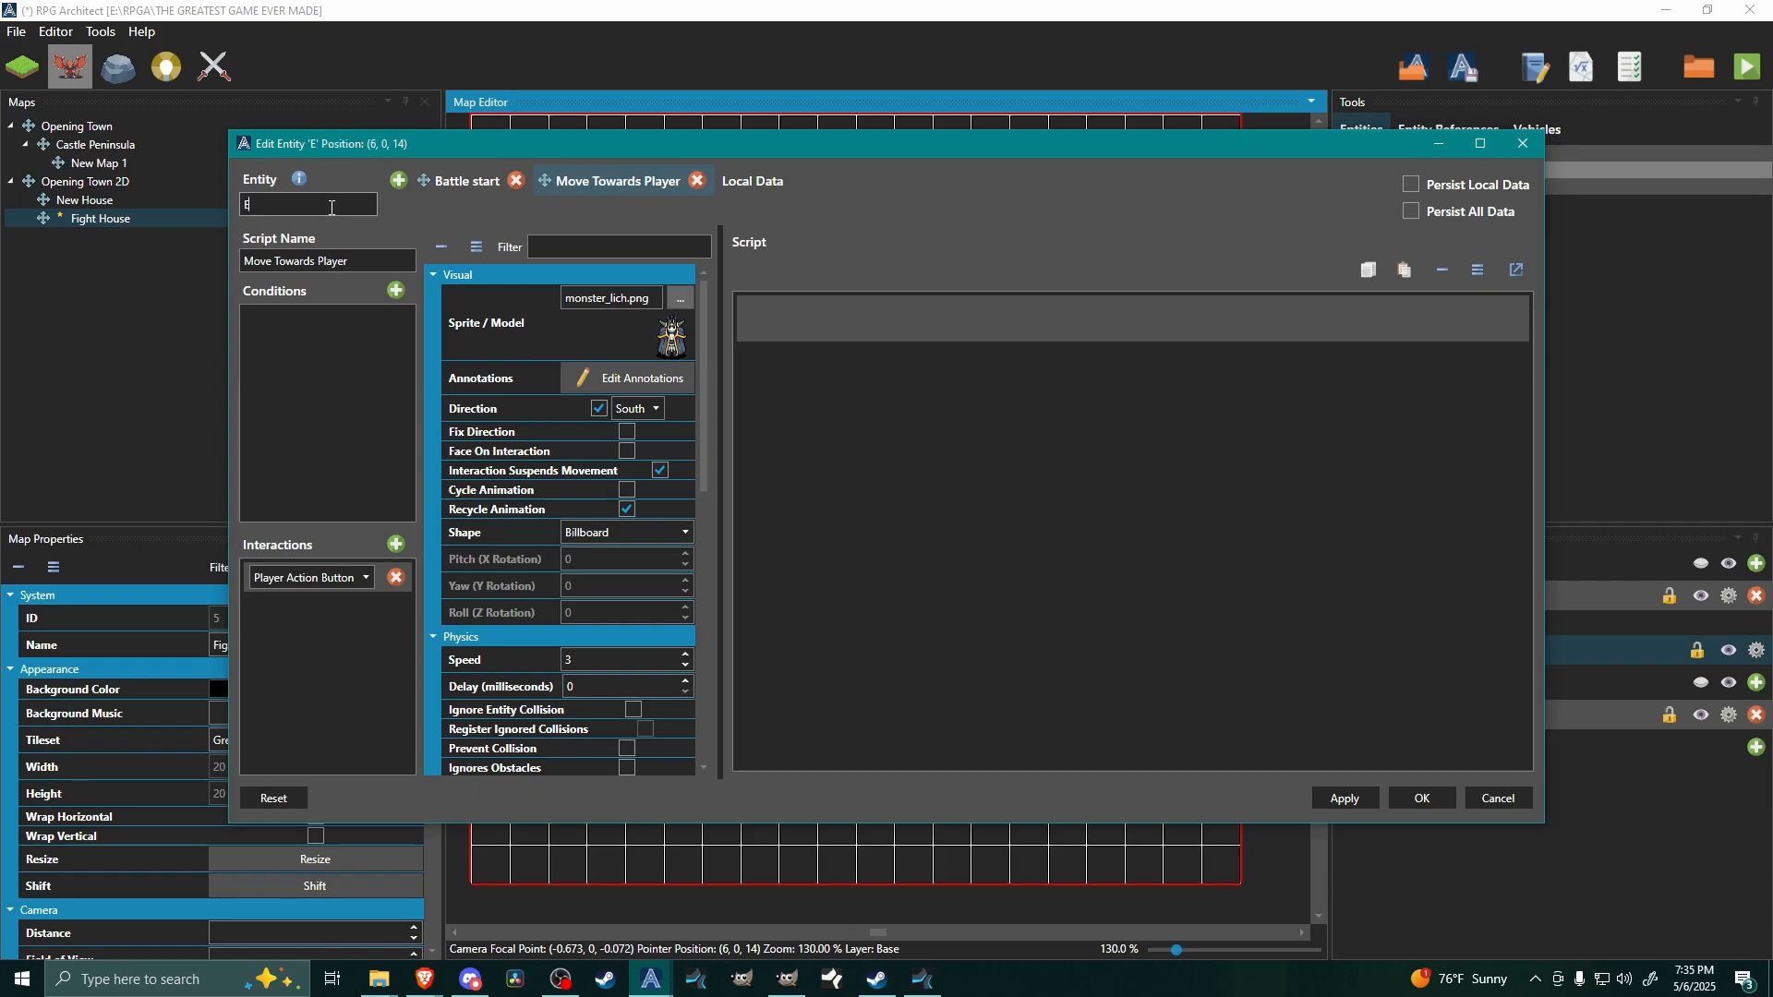
text(nemy Entity 1)
- Add a condition to the Move Towards Player script requiring global switch 001 IsMoving to be On
click(396, 290)
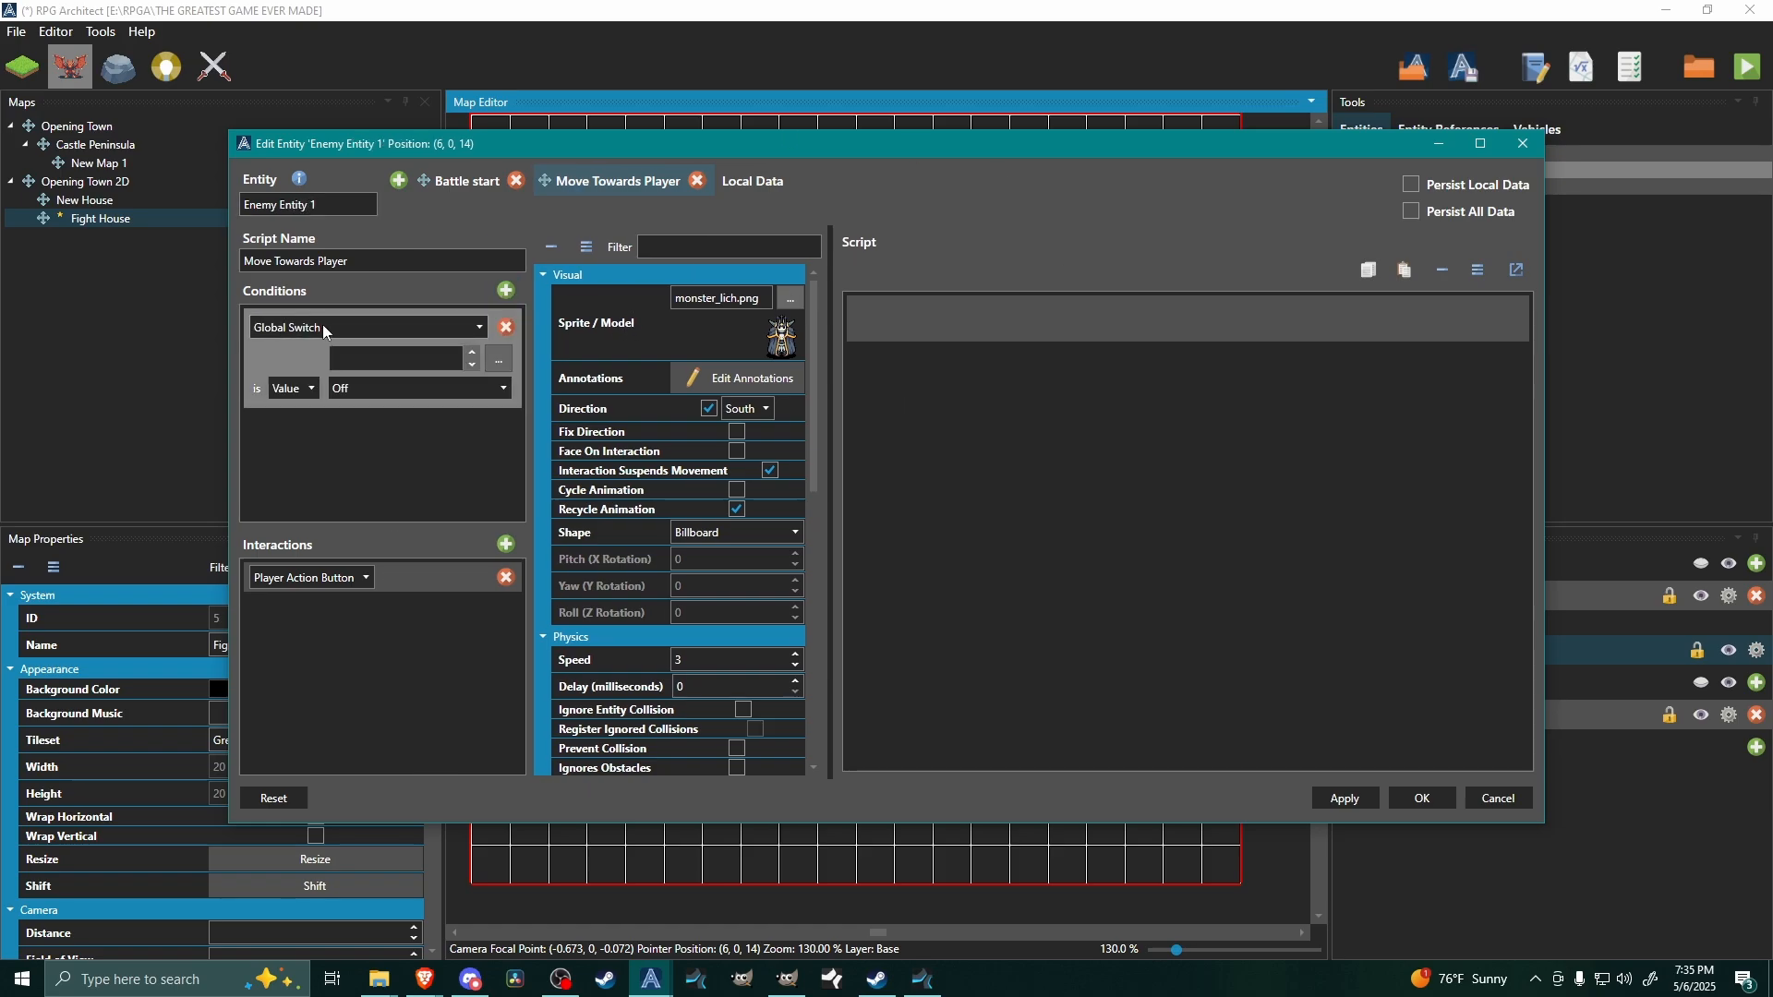
click(499, 359)
click(701, 205)
click(891, 222)
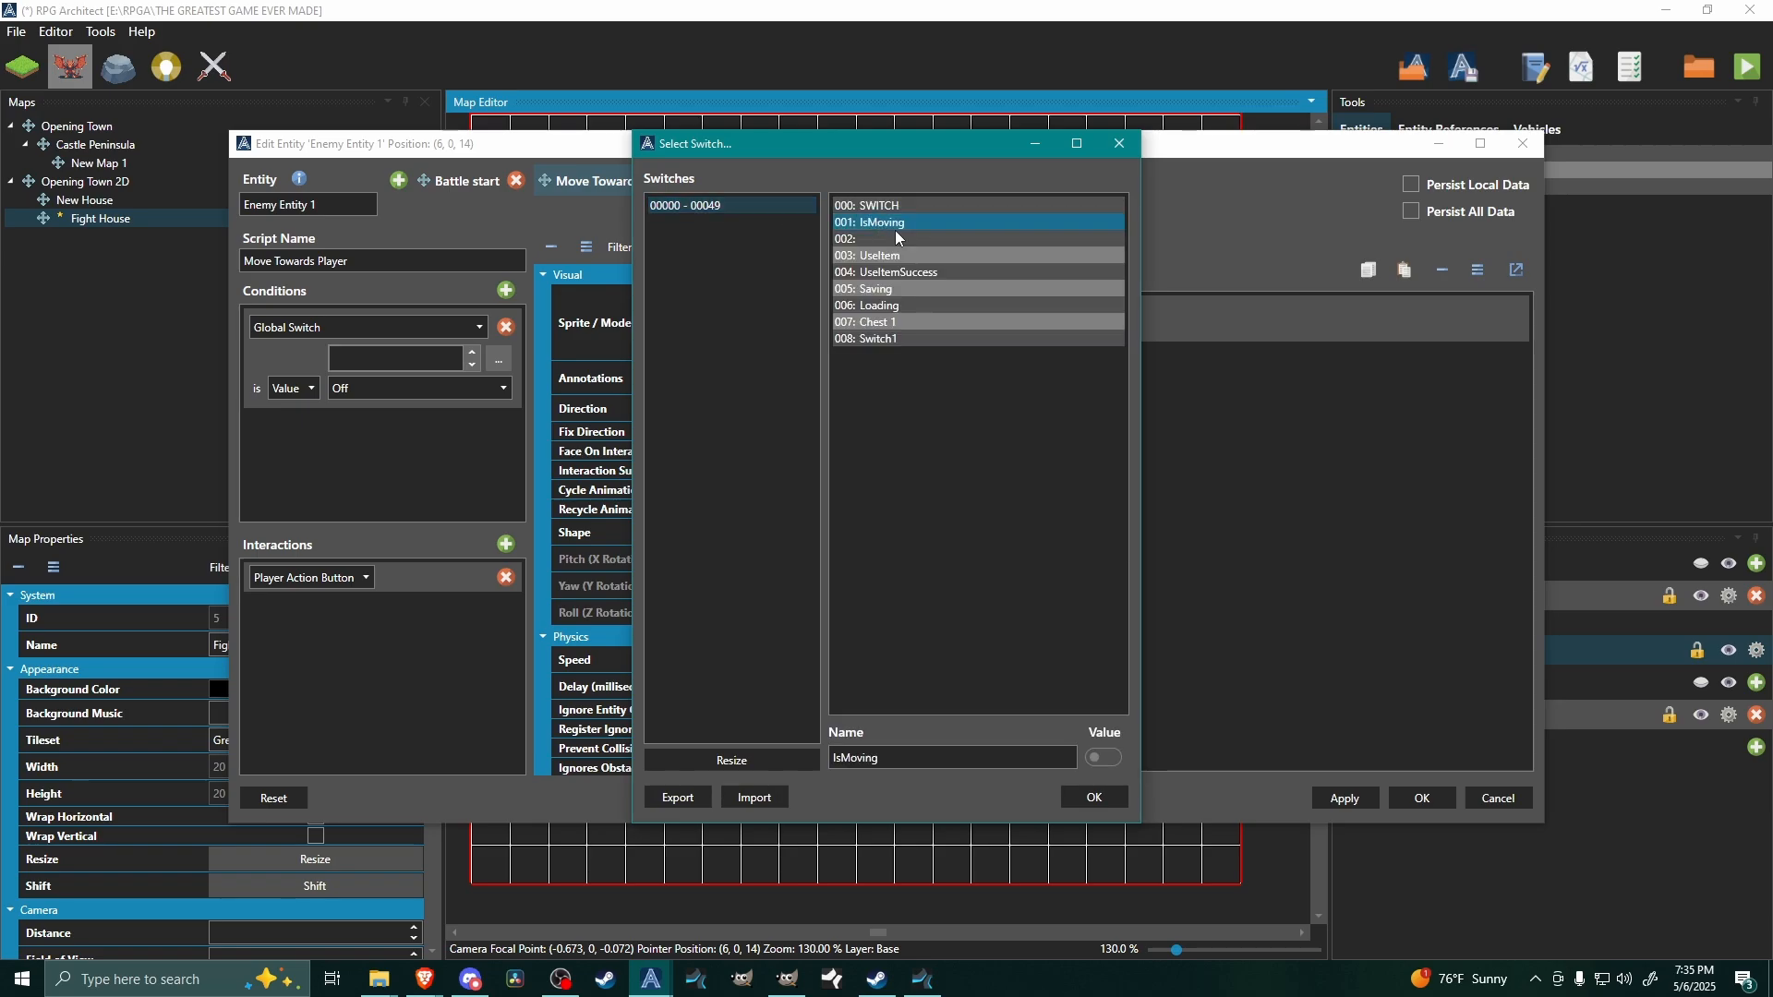
click(1092, 800)
click(397, 388)
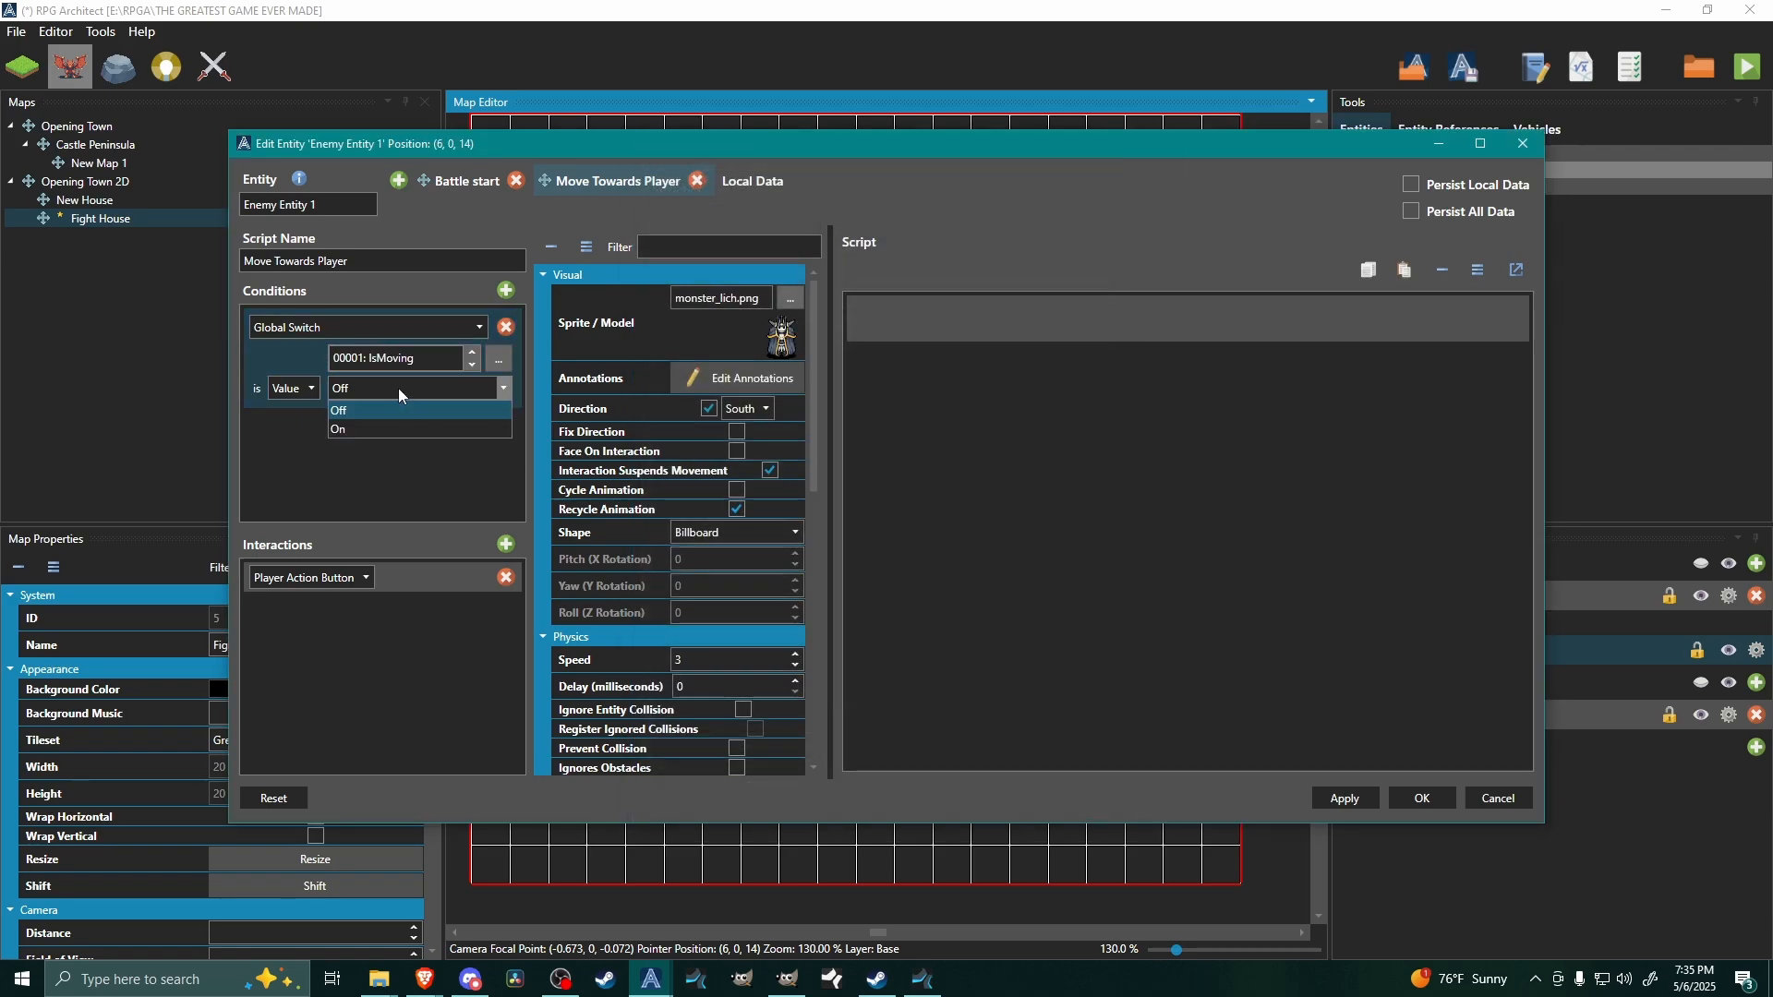
click(375, 428)
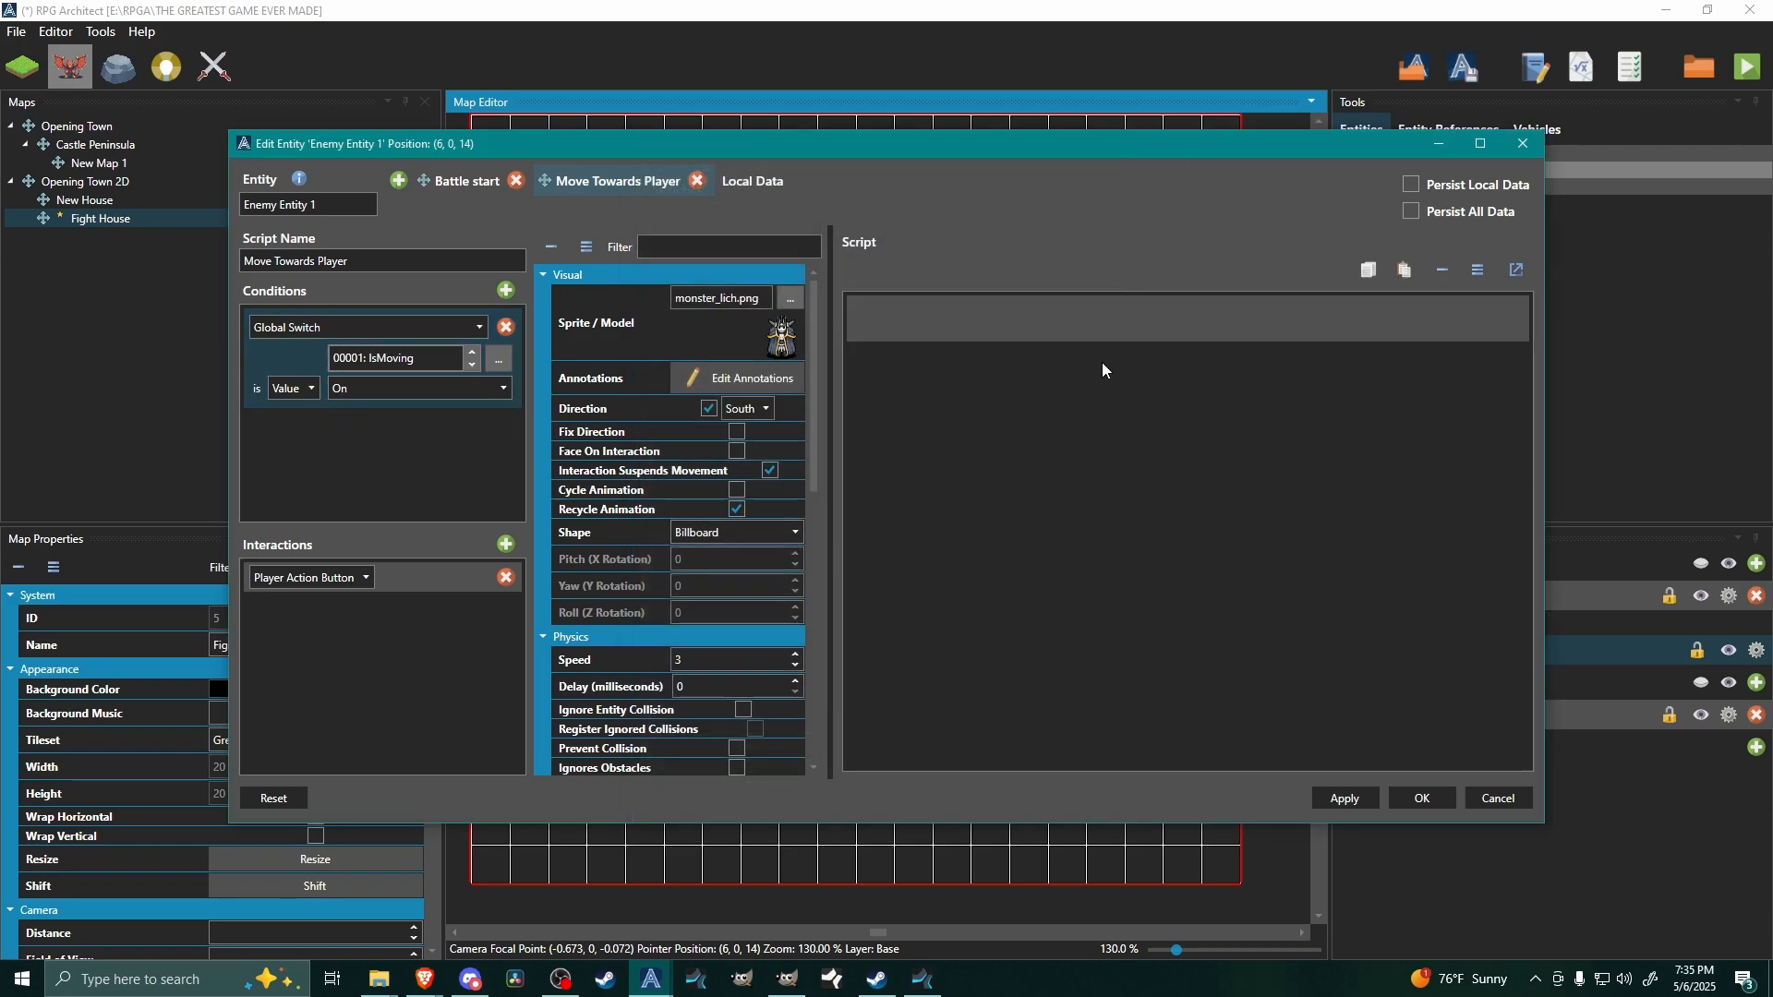
- Make the Move Towards Player script's interaction Automatic, select its empty command row, and maximize the entity editor
click(320, 580)
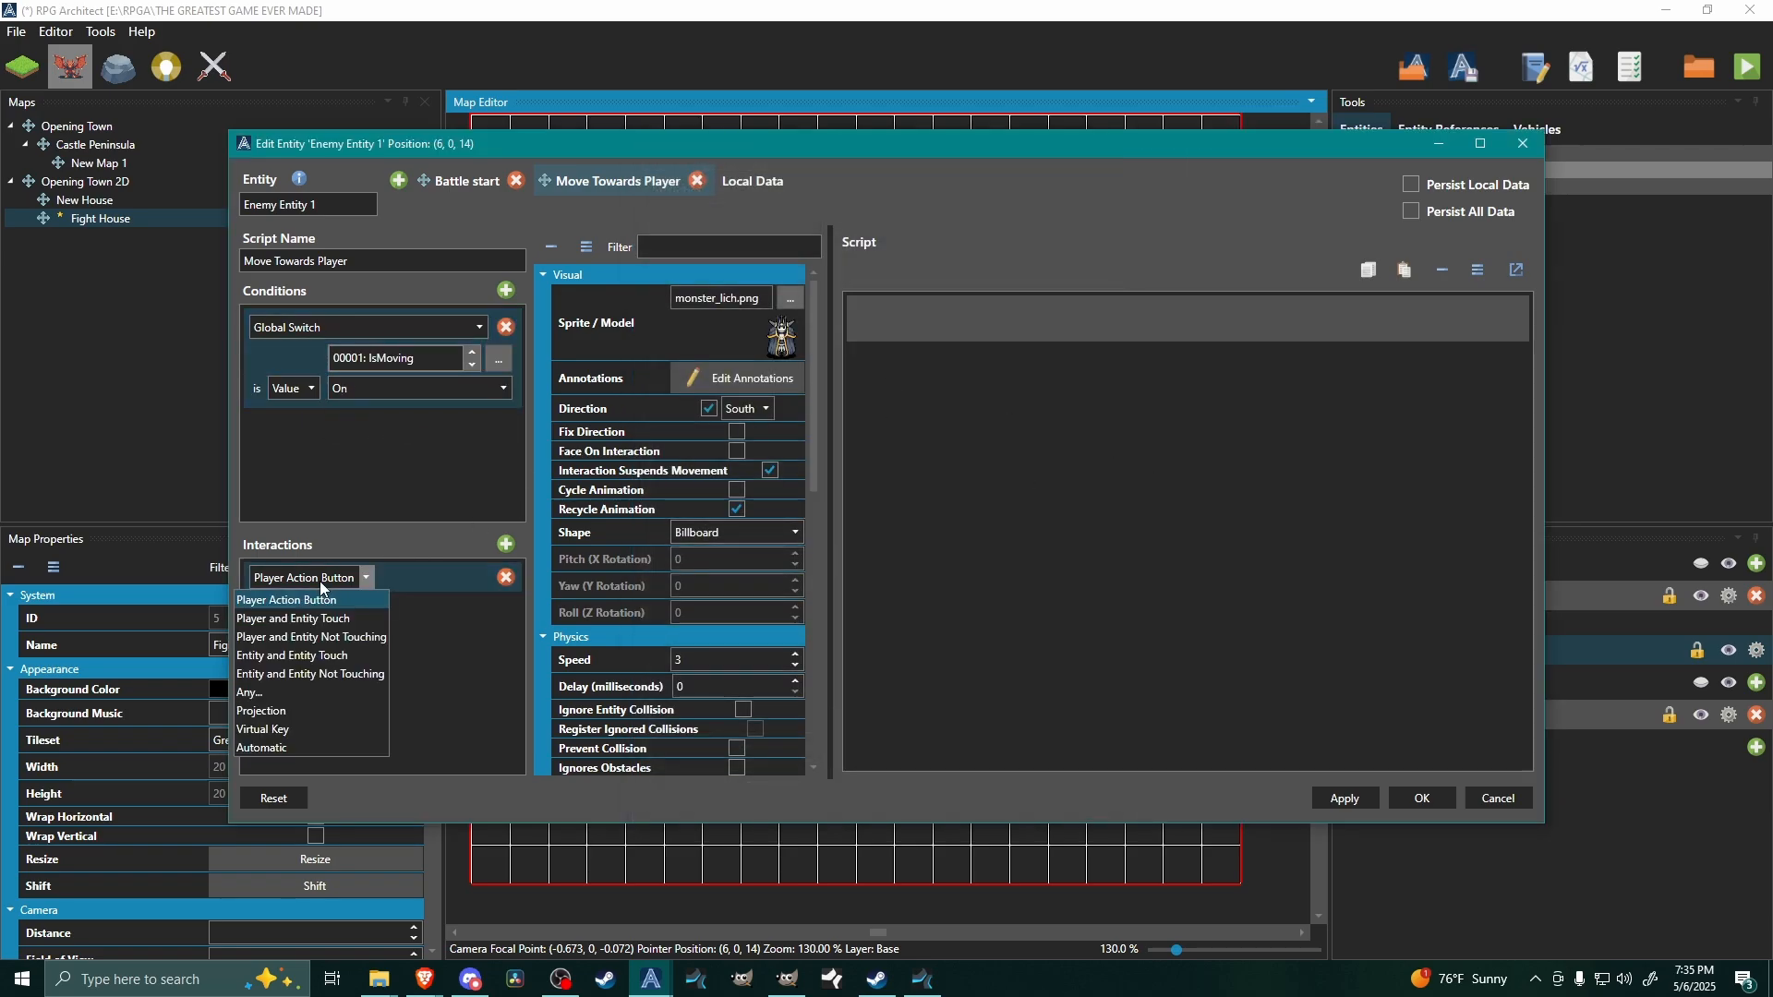
click(271, 753)
click(975, 321)
click(1481, 143)
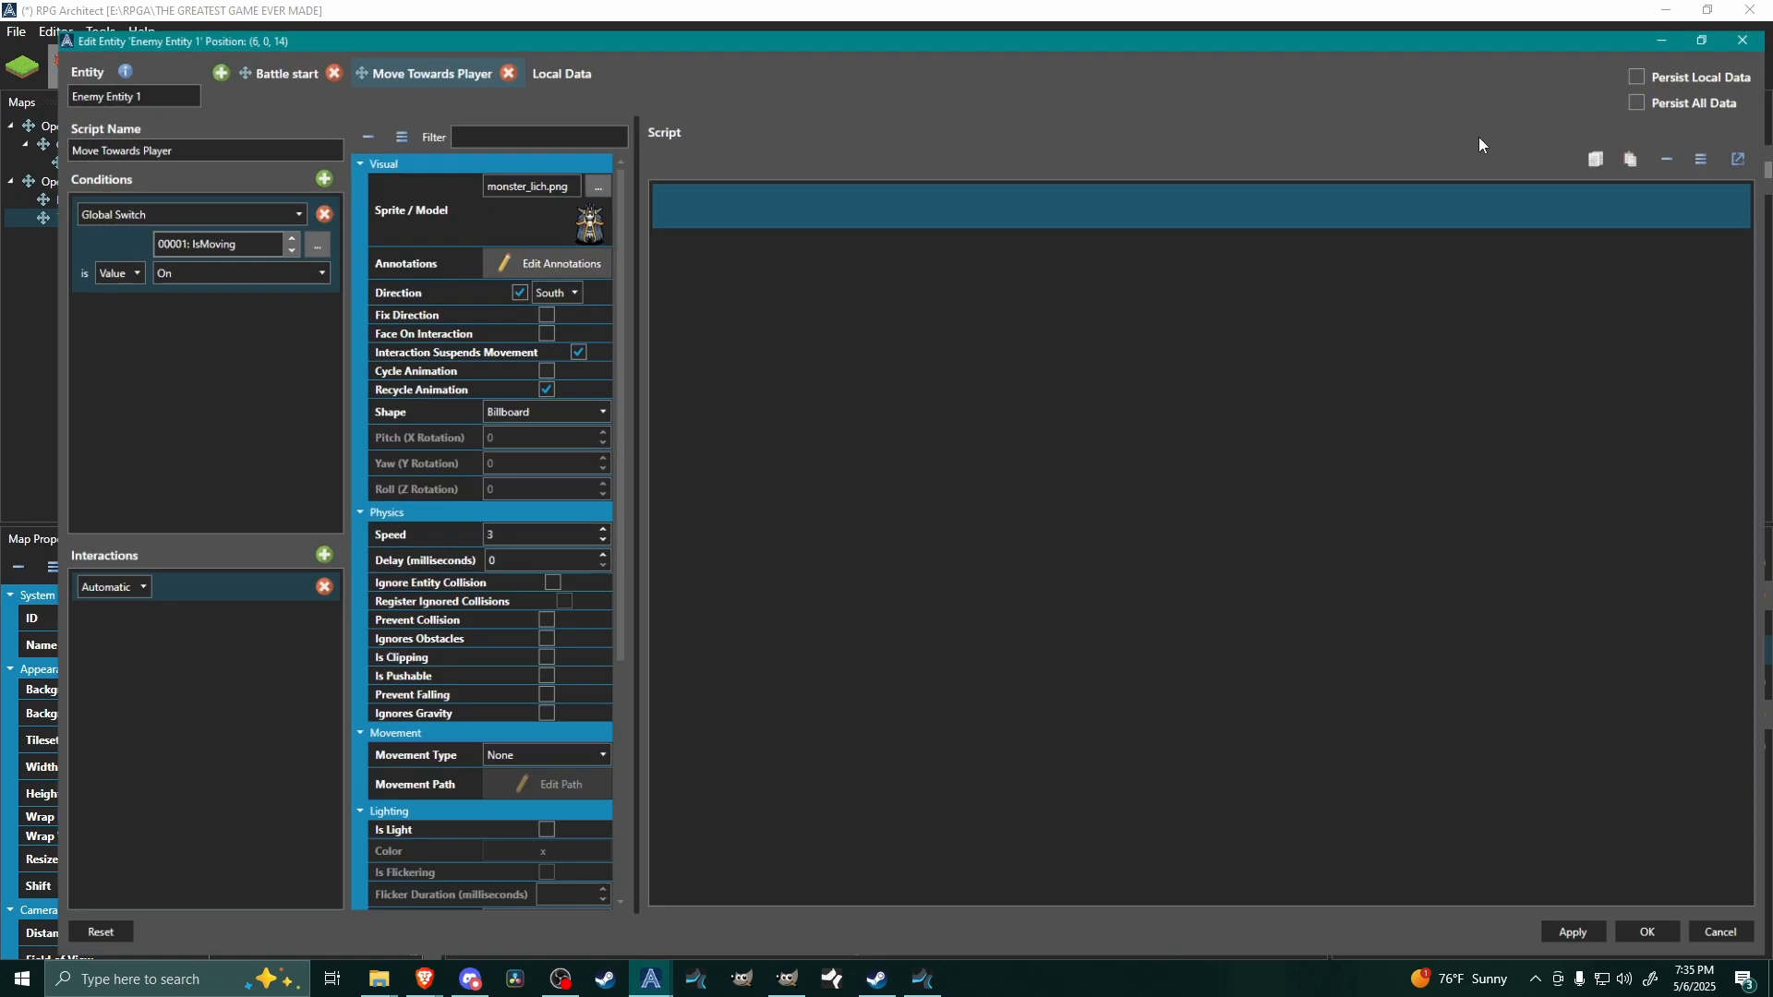
- Resize Enemy Entity 1's local variables list to one entry
click(527, 46)
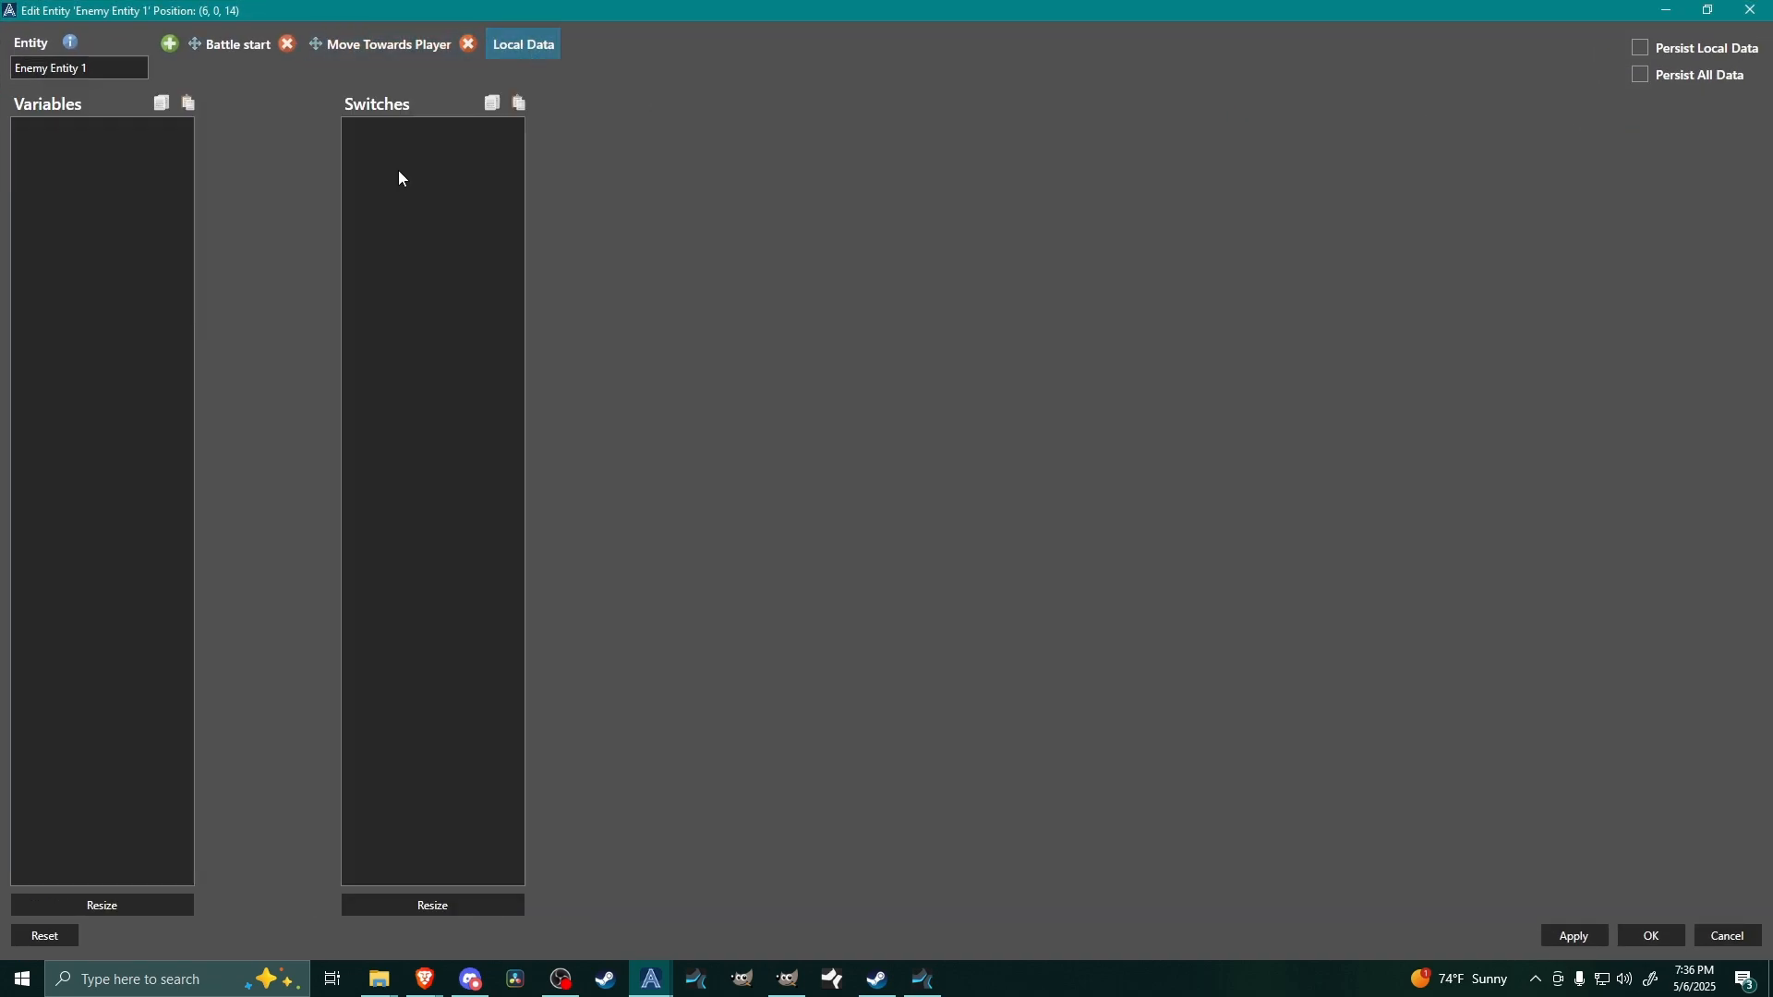
click(148, 901)
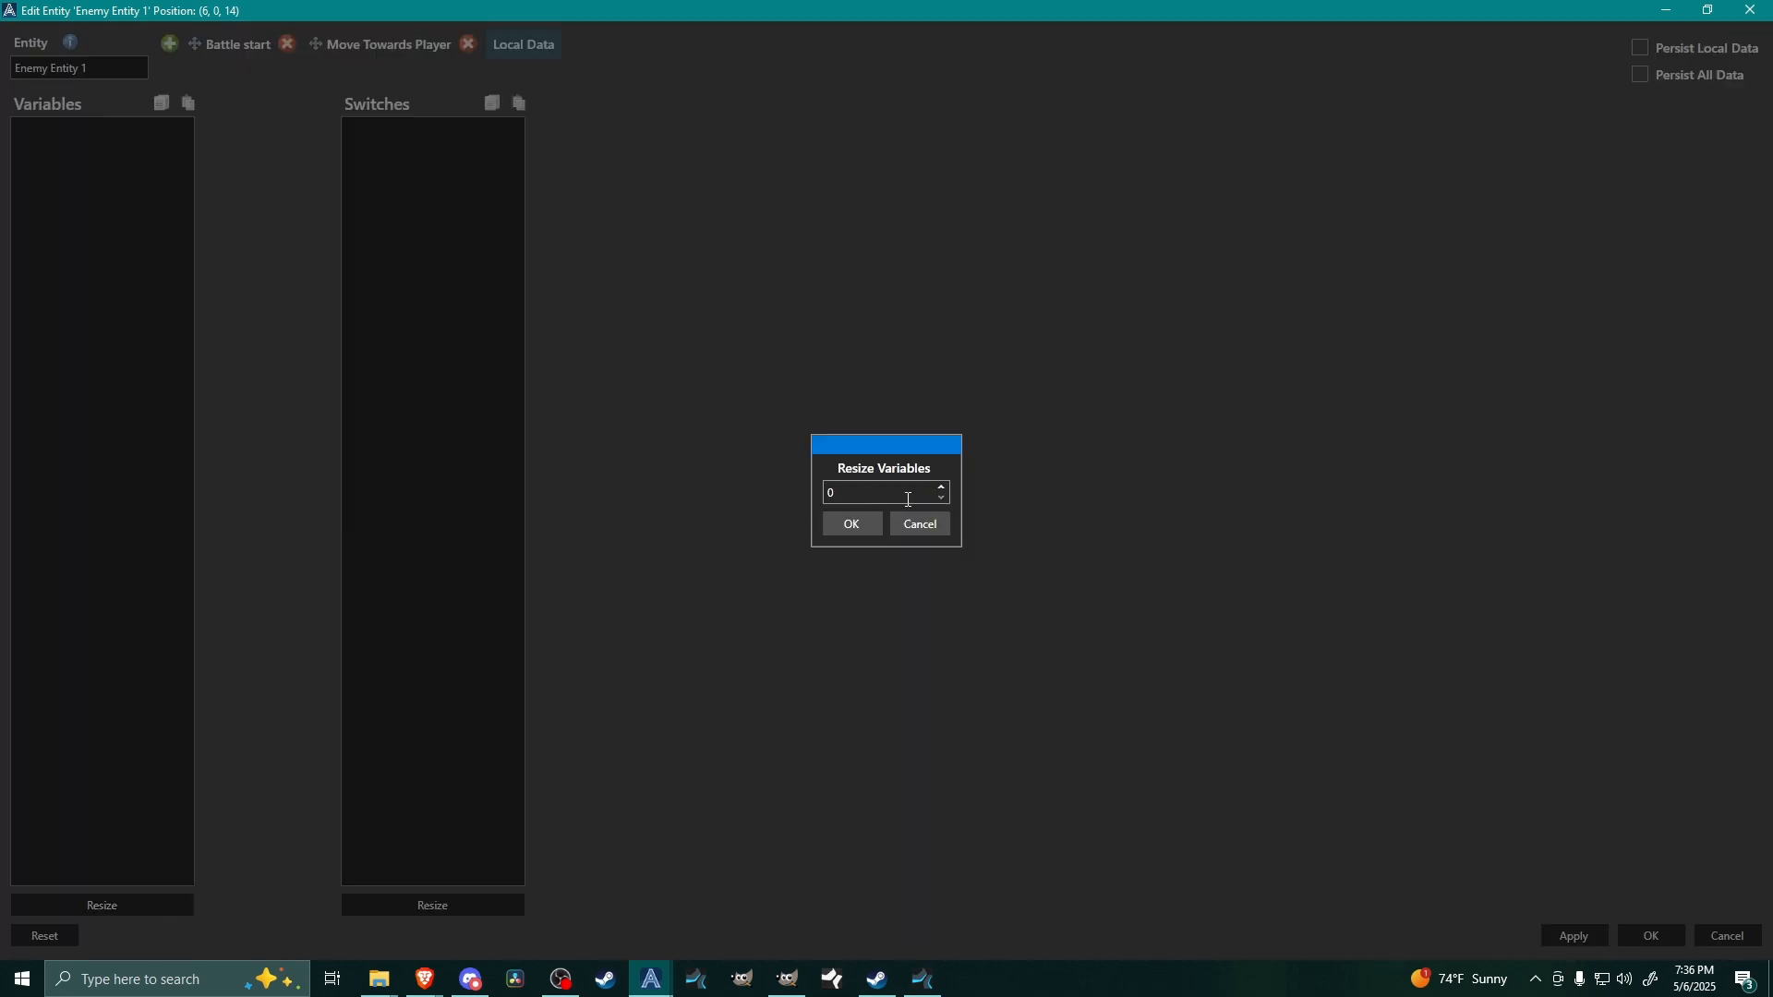
click(942, 487)
click(853, 525)
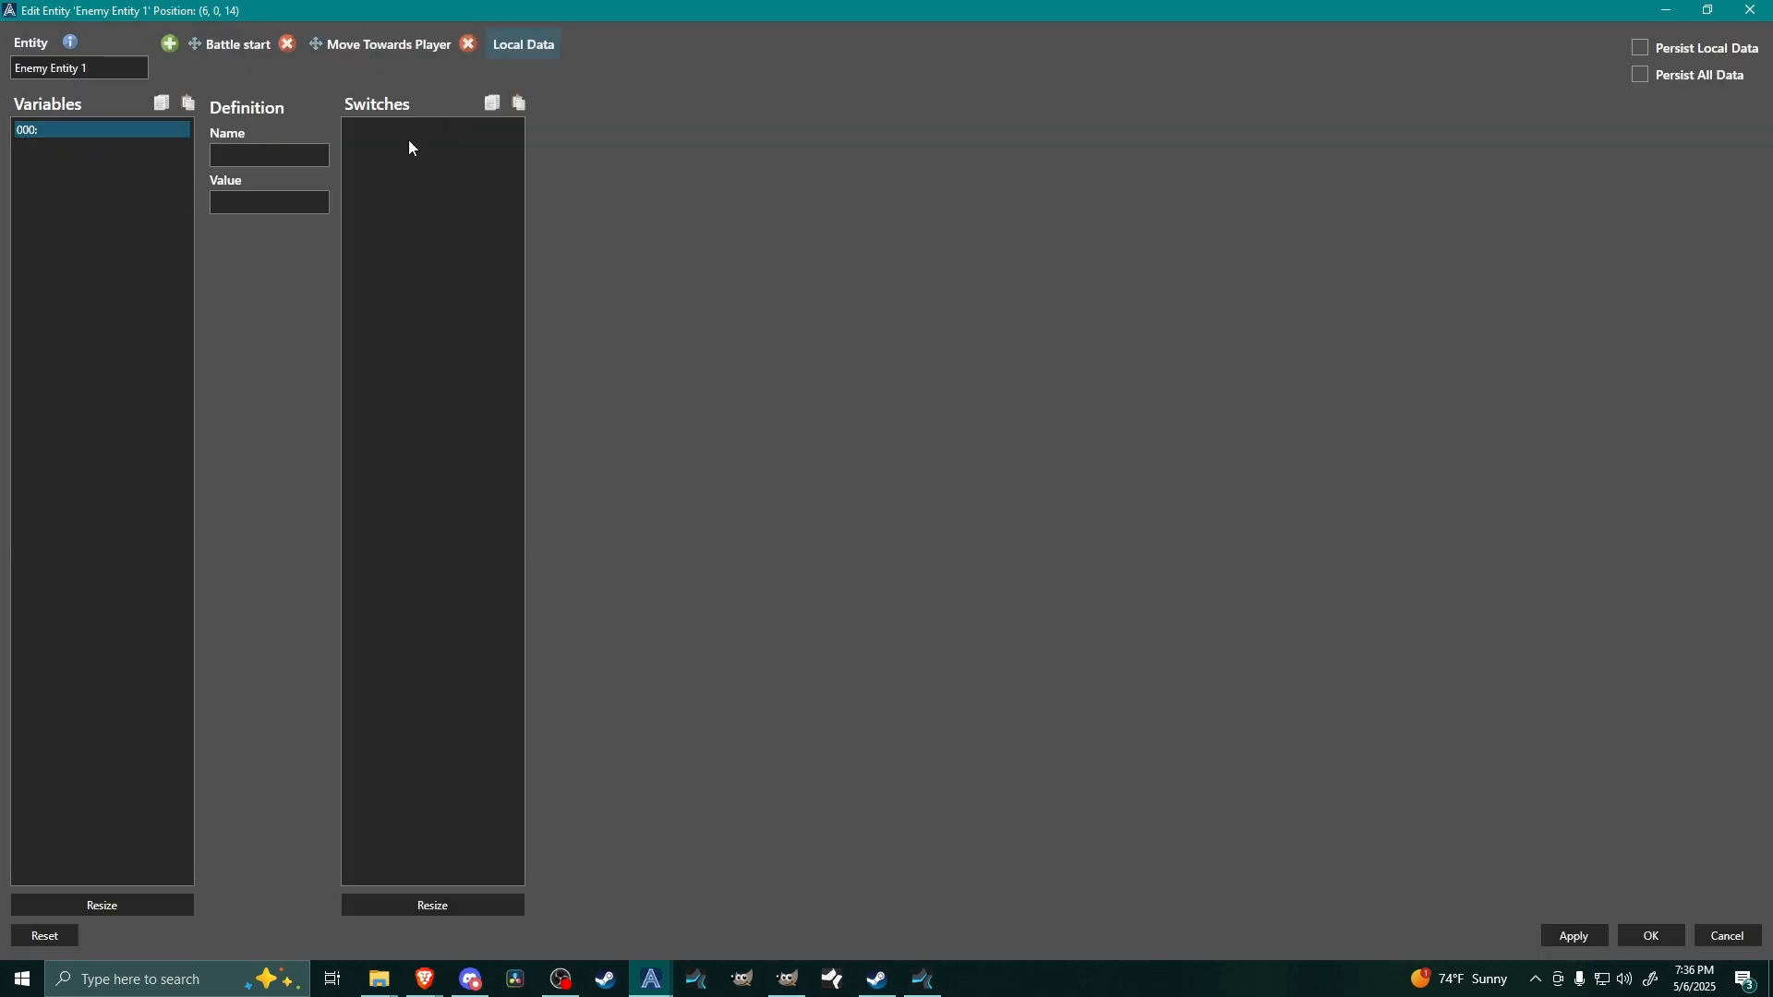
- Name local variable 000 MoveCooldown, set its value to 2, and apply the entity changes
click(270, 157)
text(M)
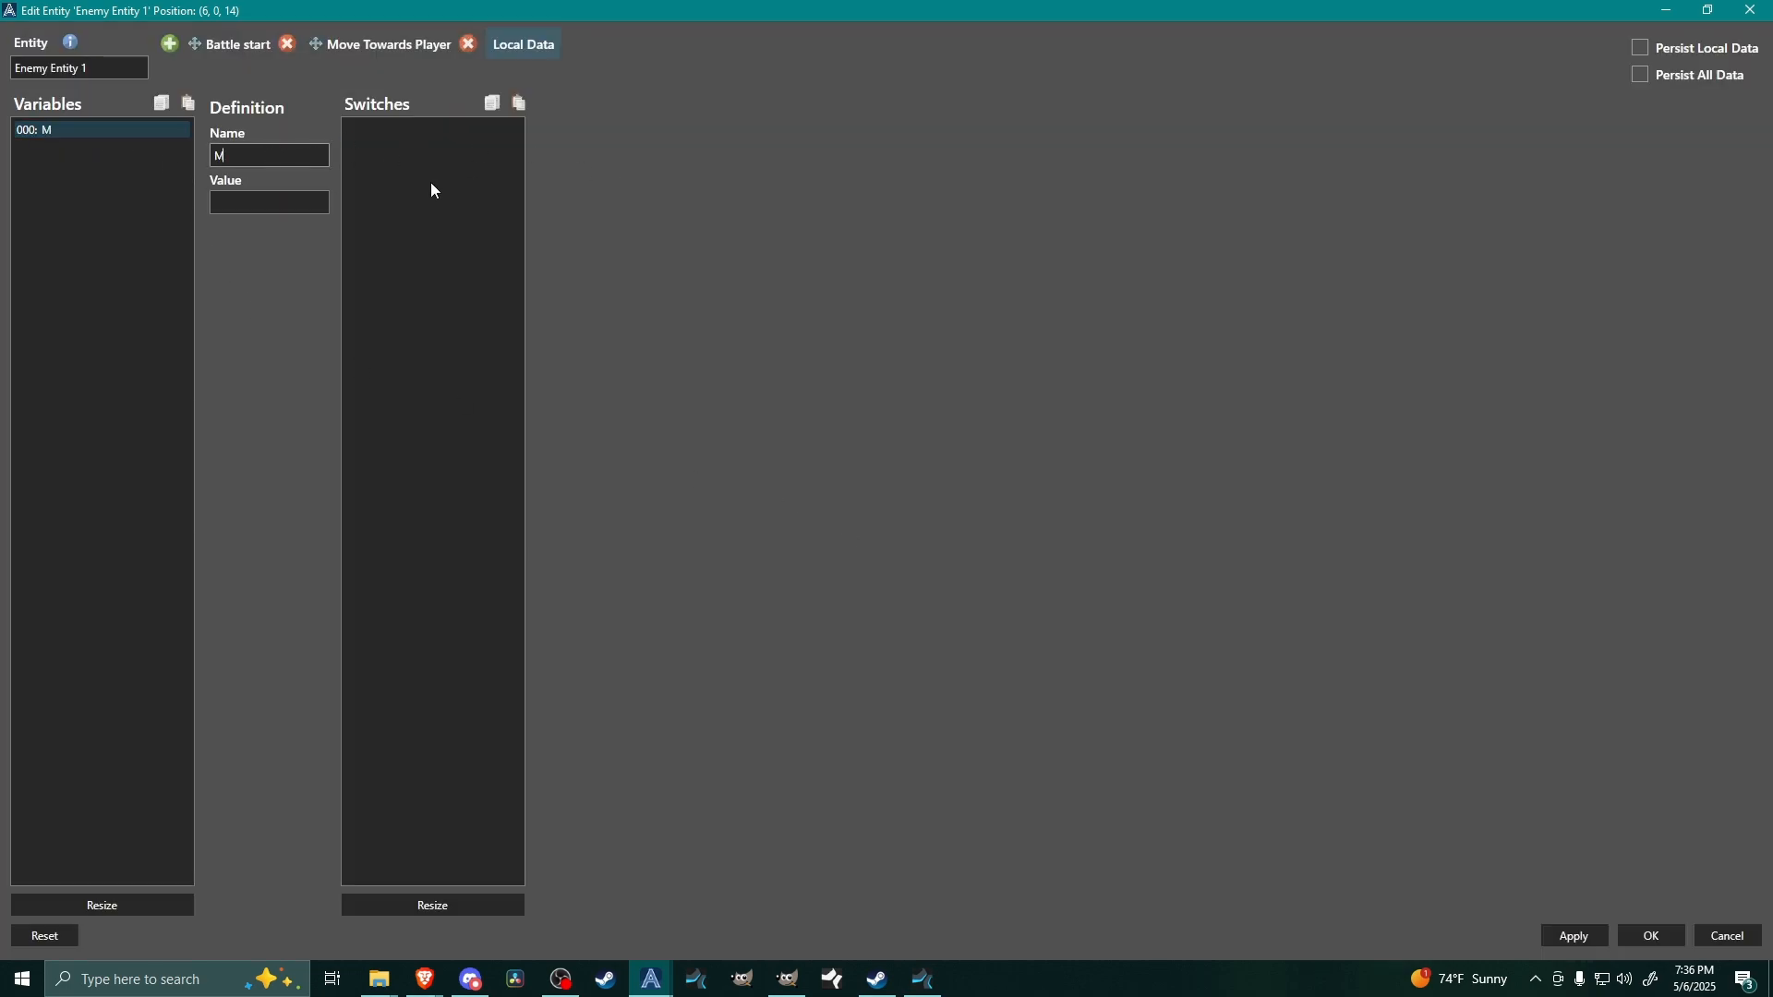
text(oveCooldown)
click(259, 199)
text(2)
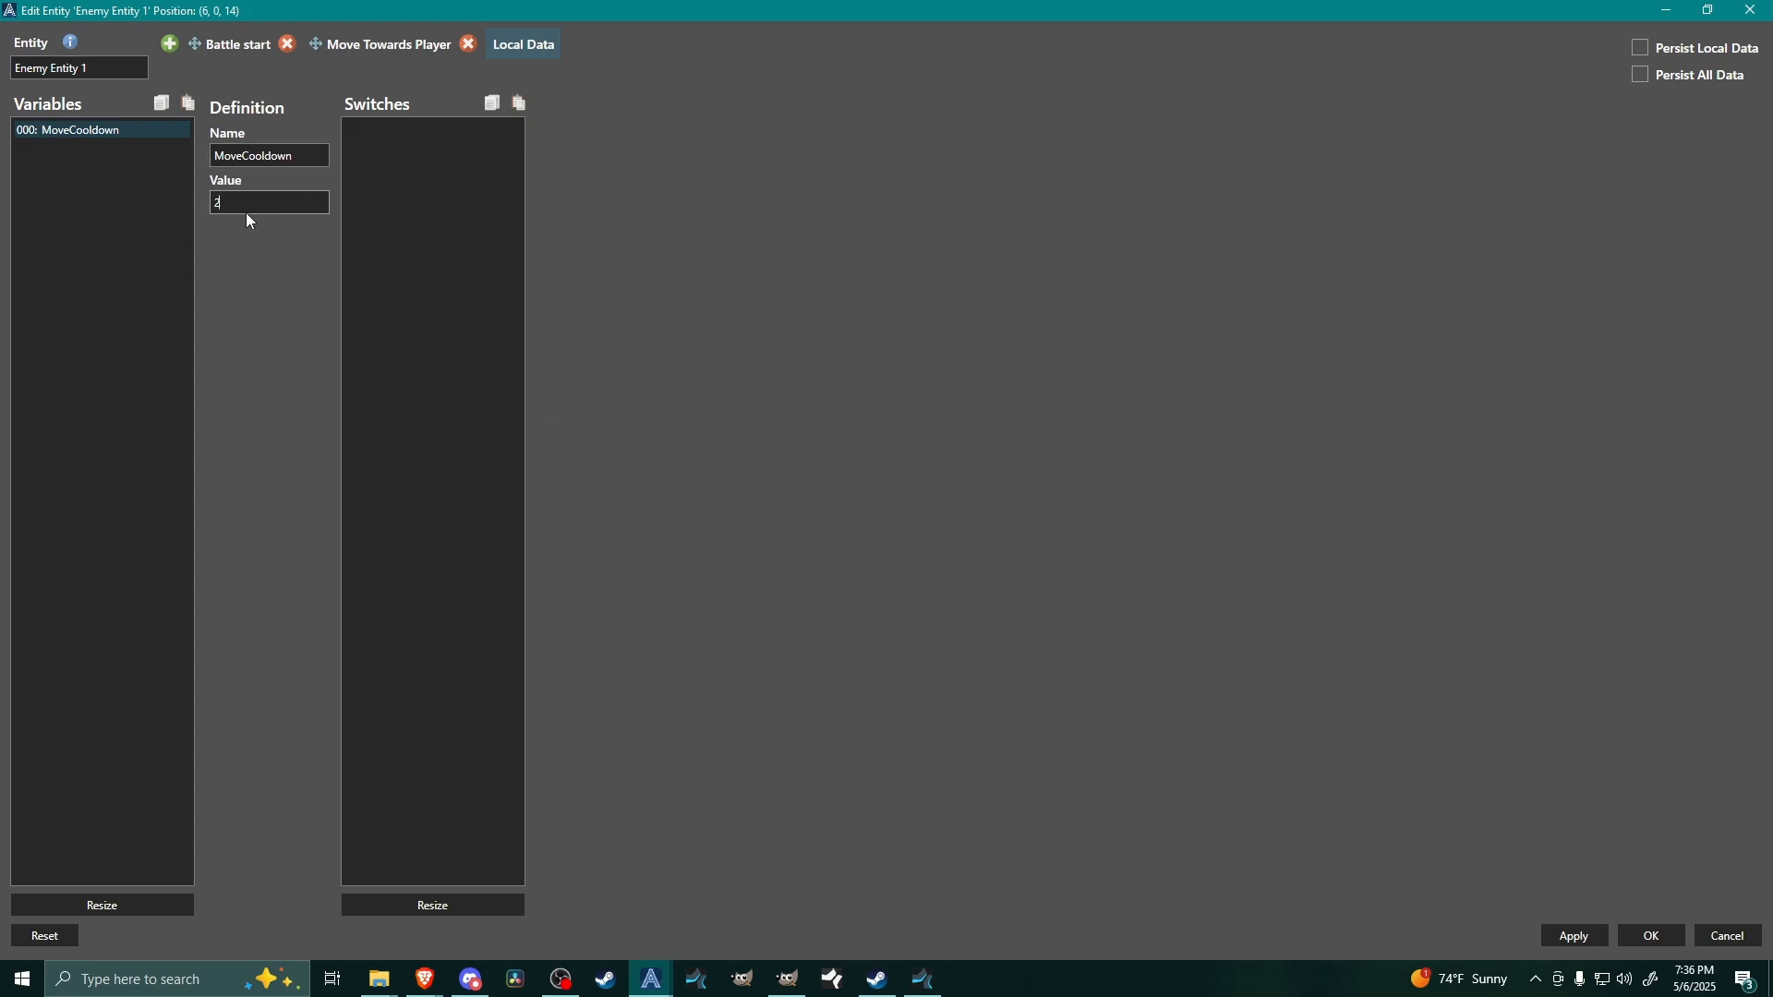
click(1574, 935)
- Insert a Conditional (If/Then/Else) command into the empty Move Towards Player script
click(369, 46)
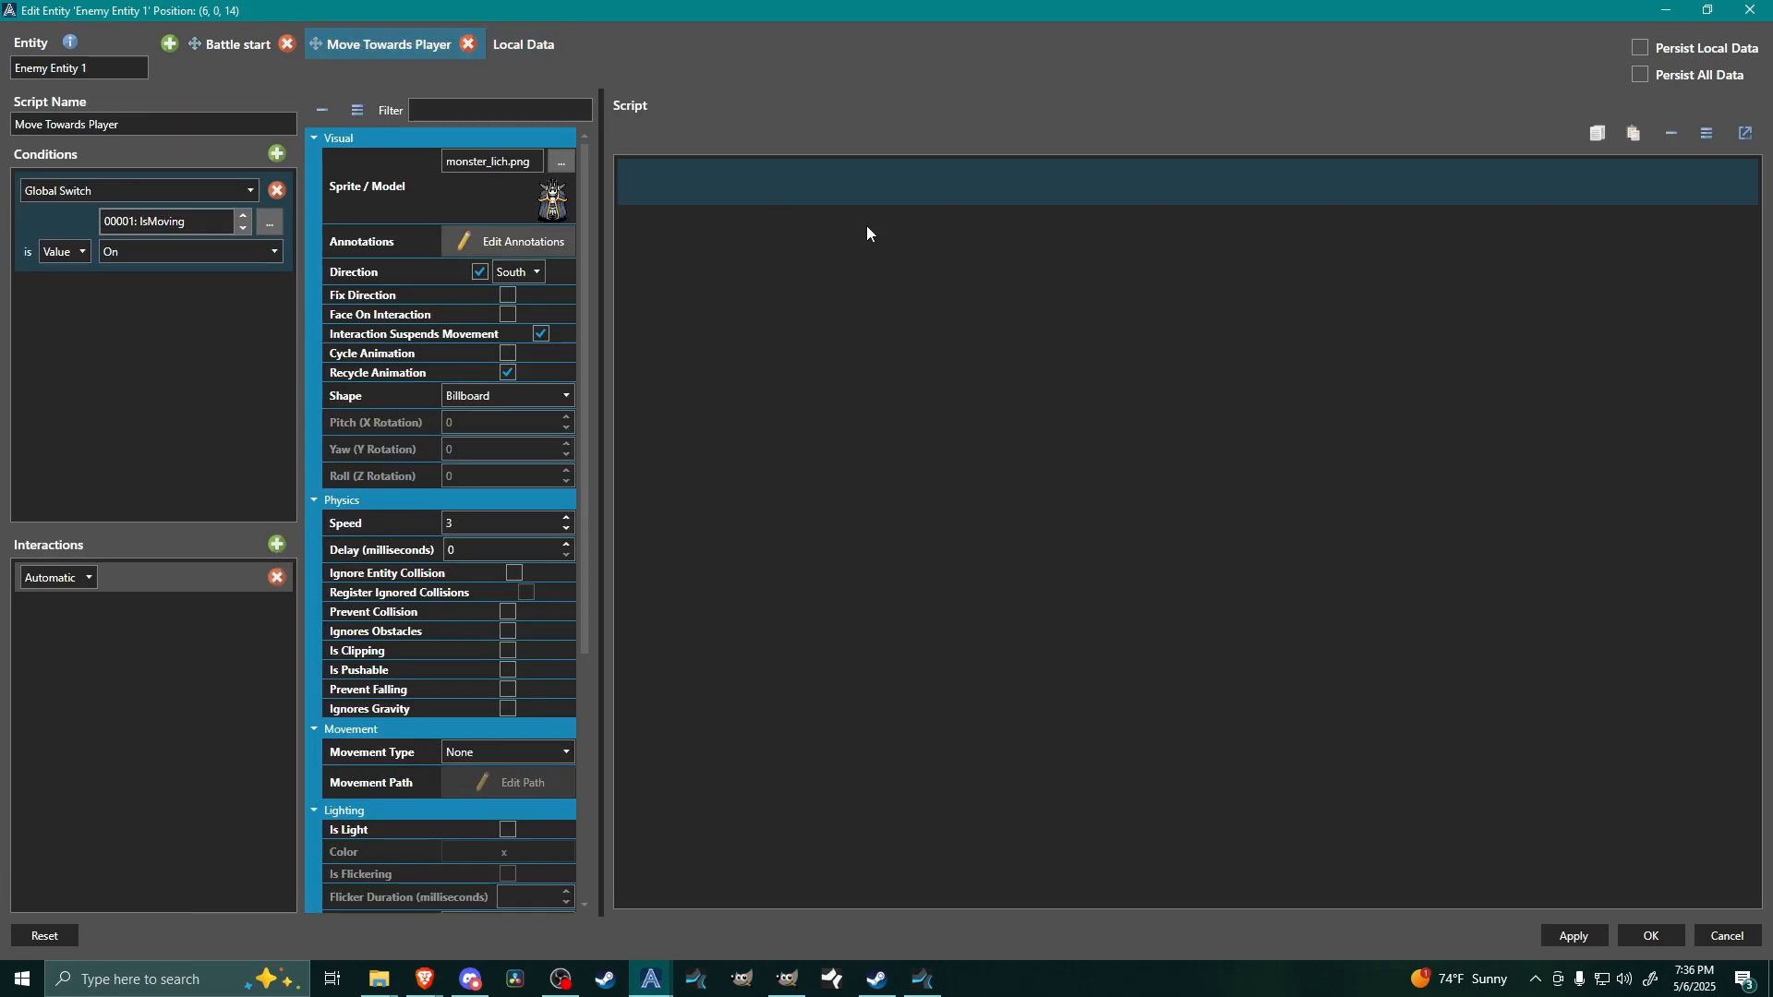
right_click(720, 197)
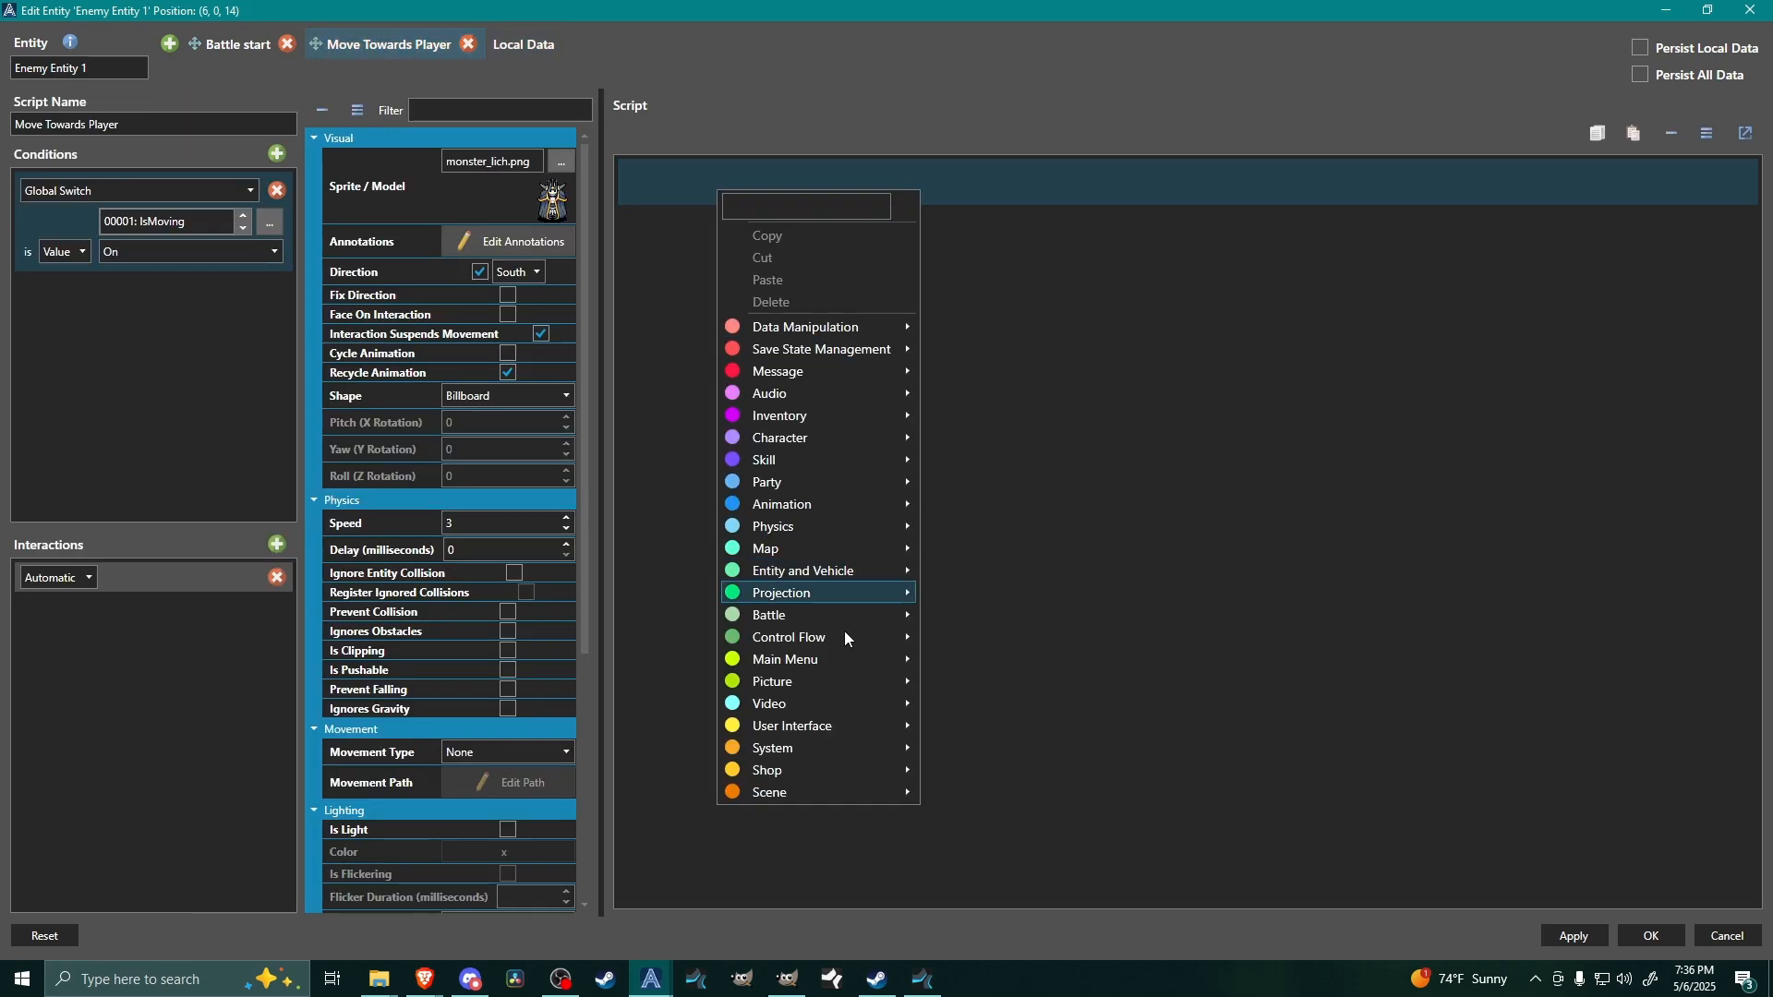
mouse_move(813, 637)
click(1015, 663)
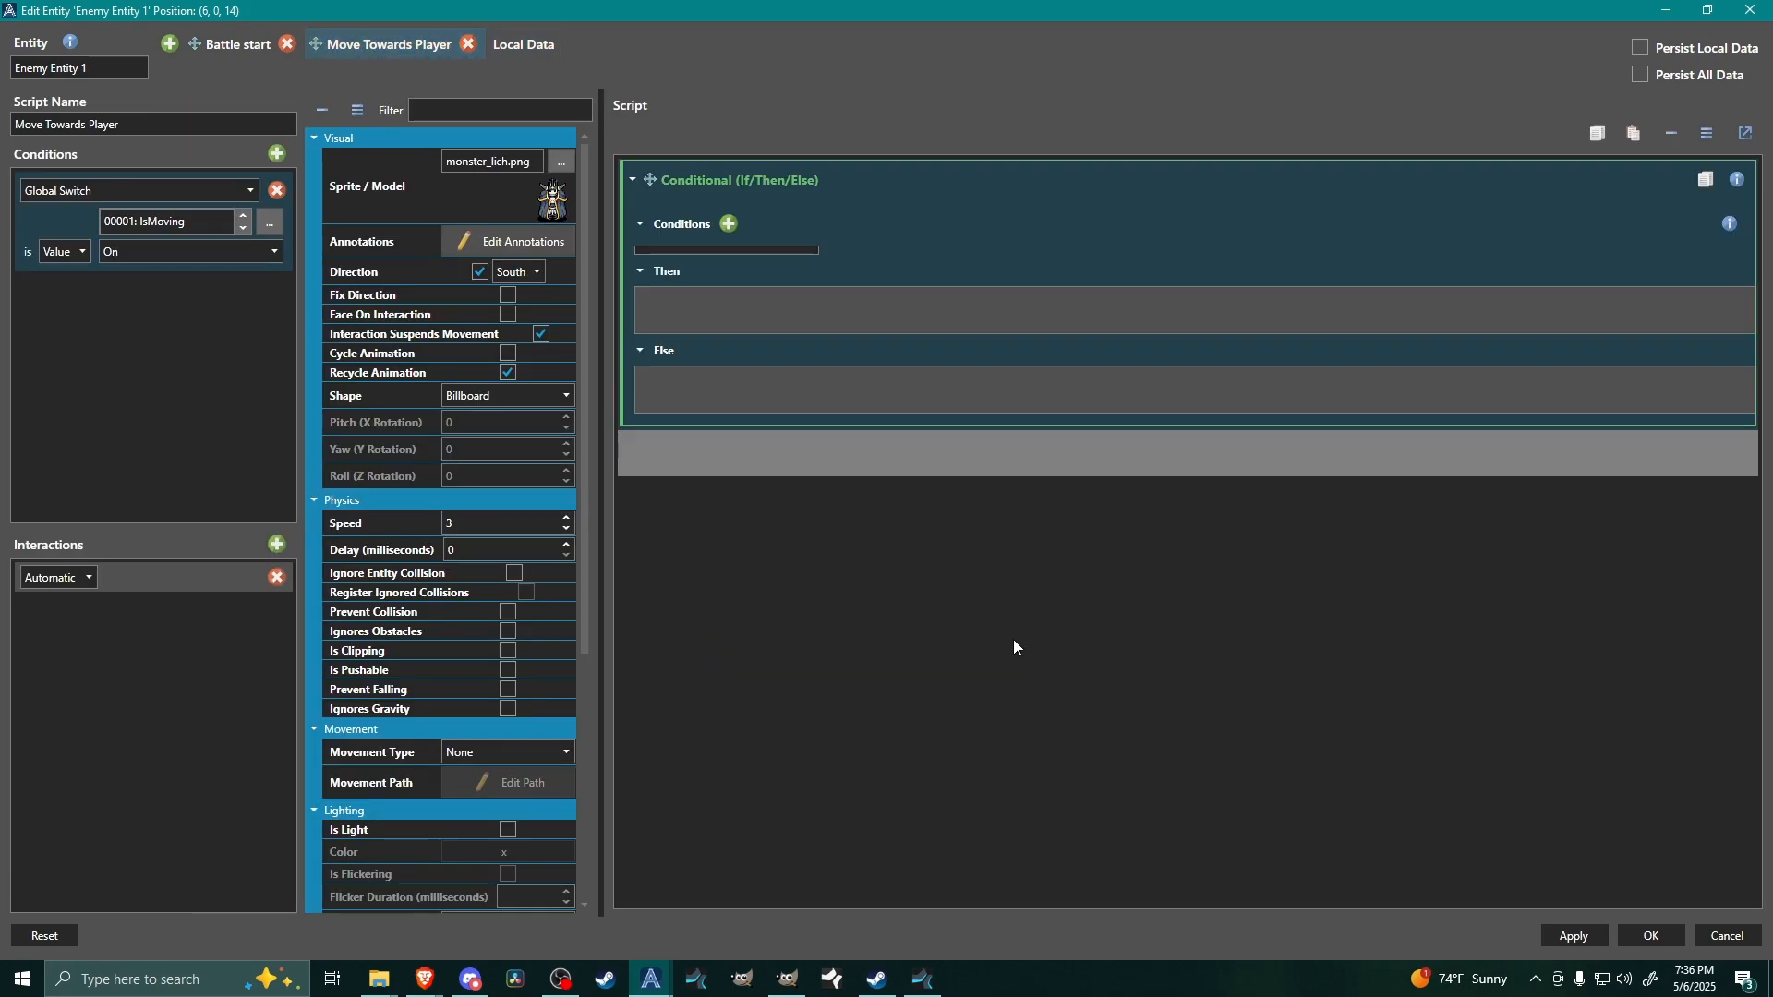
- Give the Conditional a condition that checks whether local variable 00000 MoveCooldown is not equal (!=) to the value 0
click(729, 225)
click(688, 270)
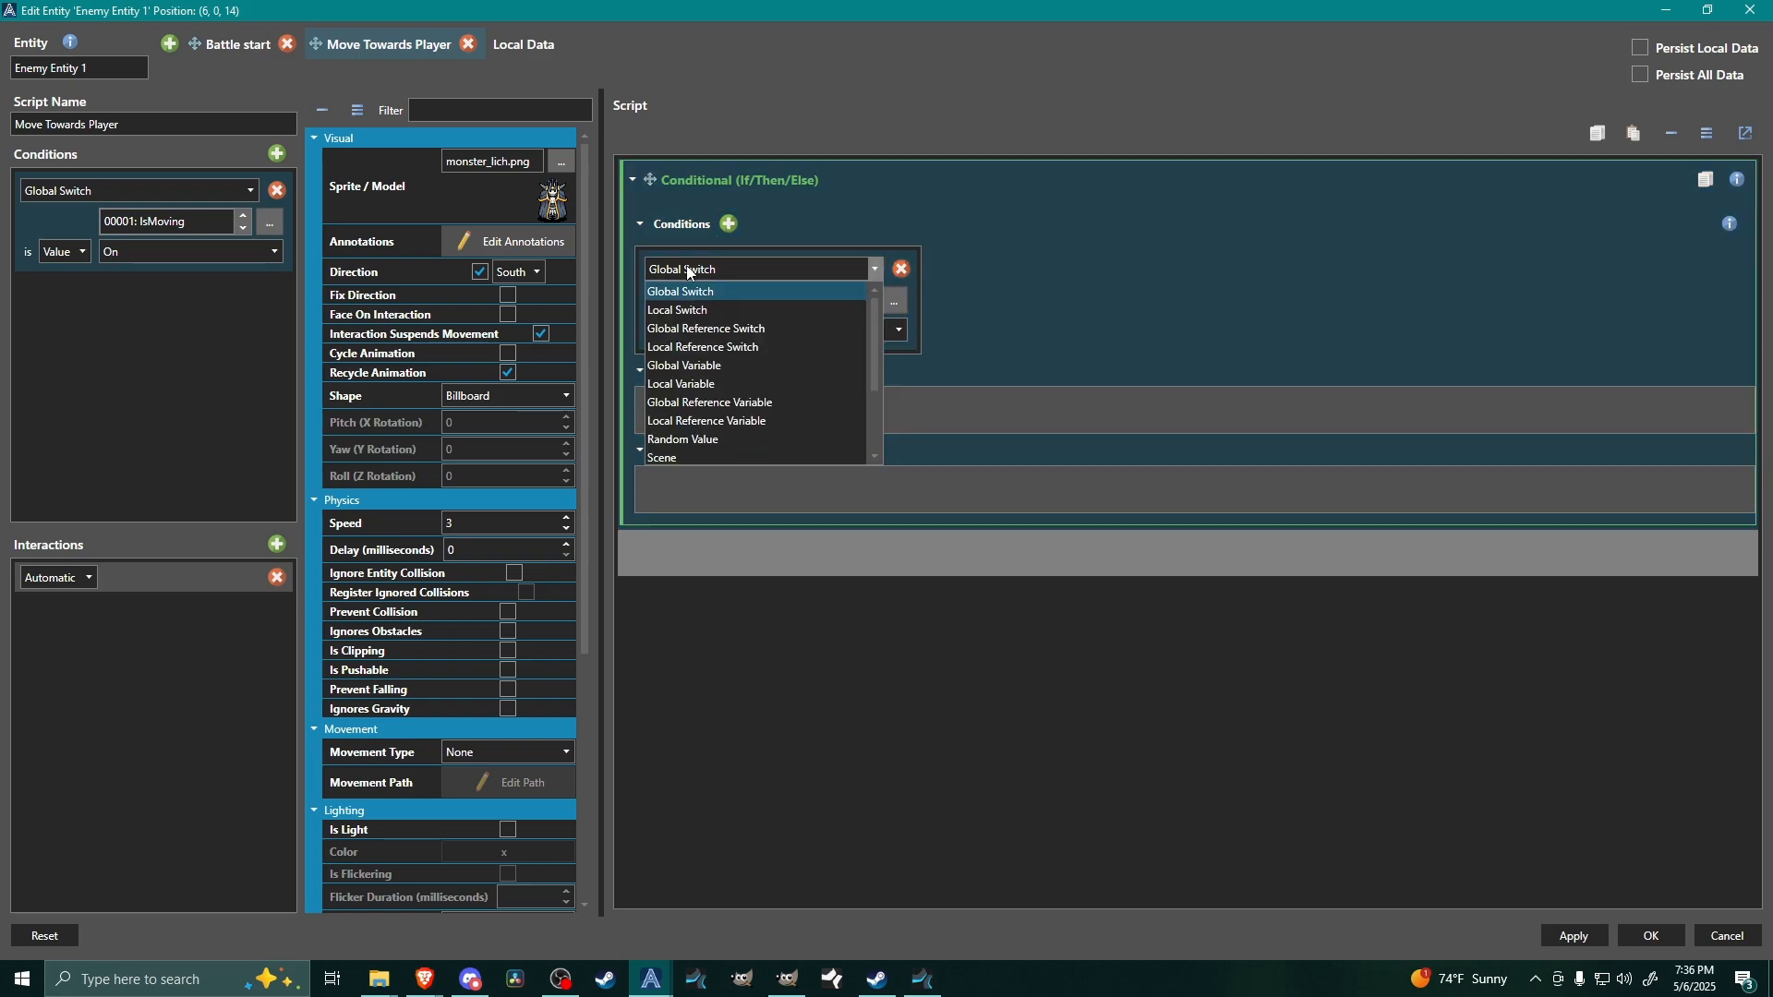
click(706, 386)
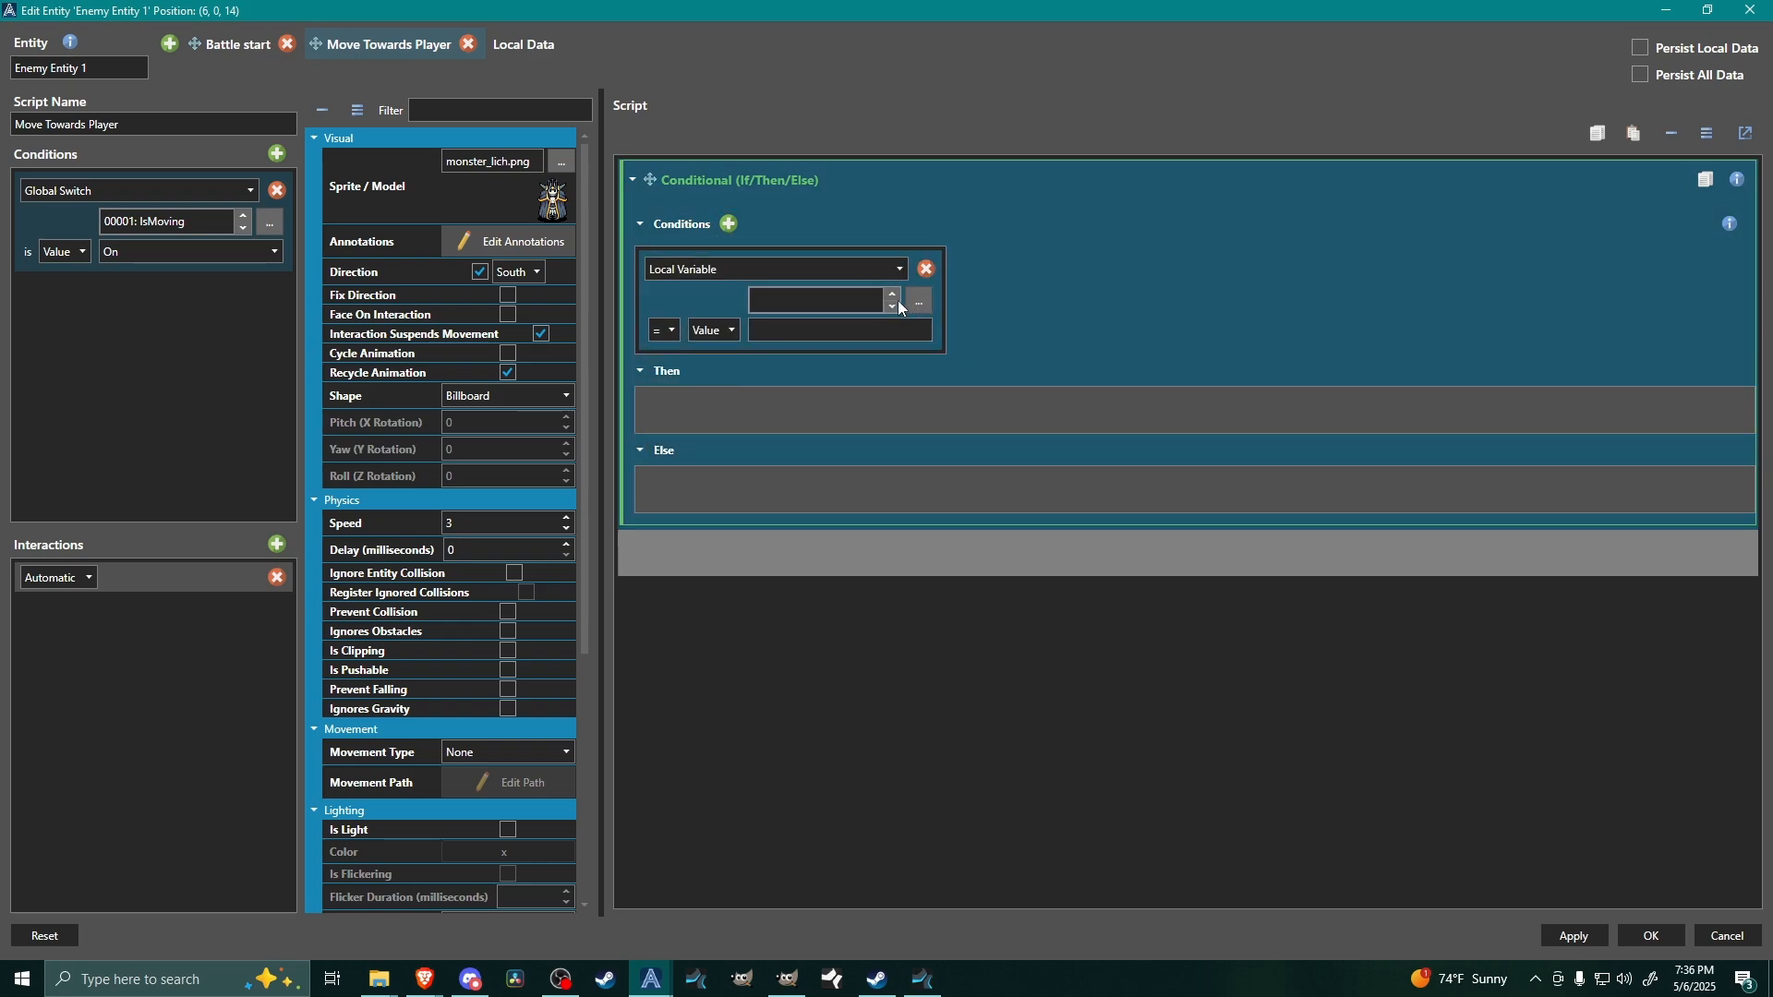
click(918, 302)
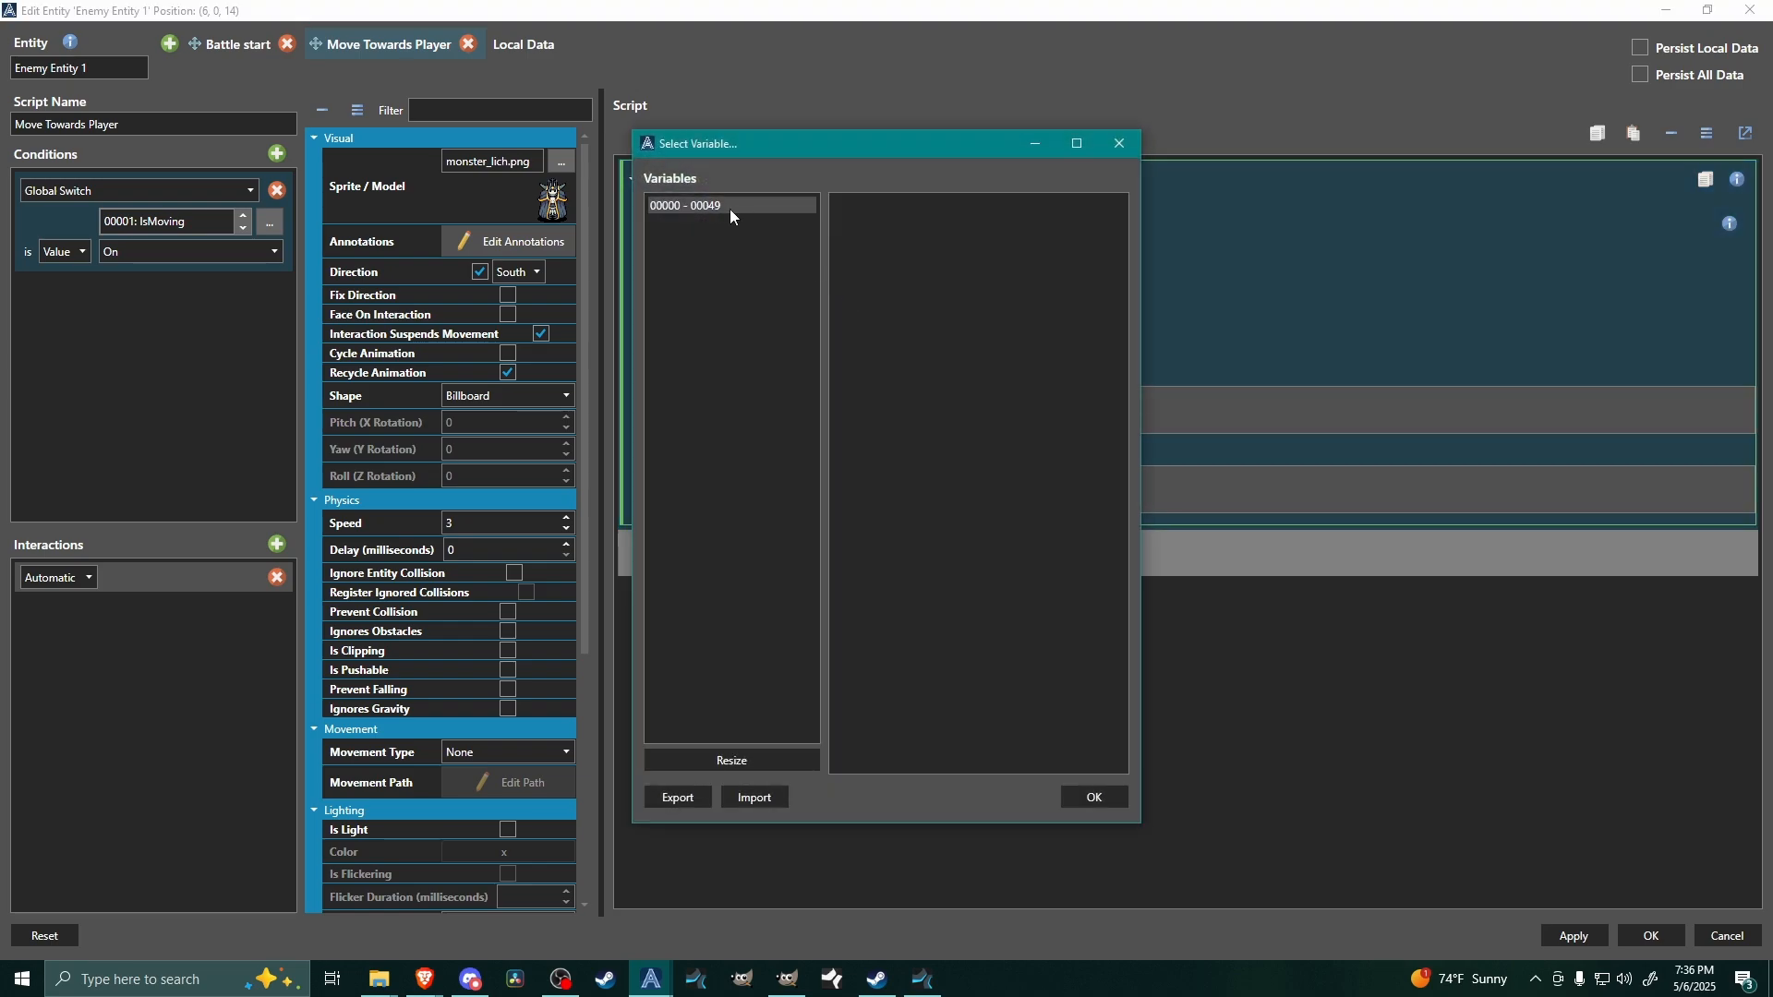
click(927, 207)
click(1090, 797)
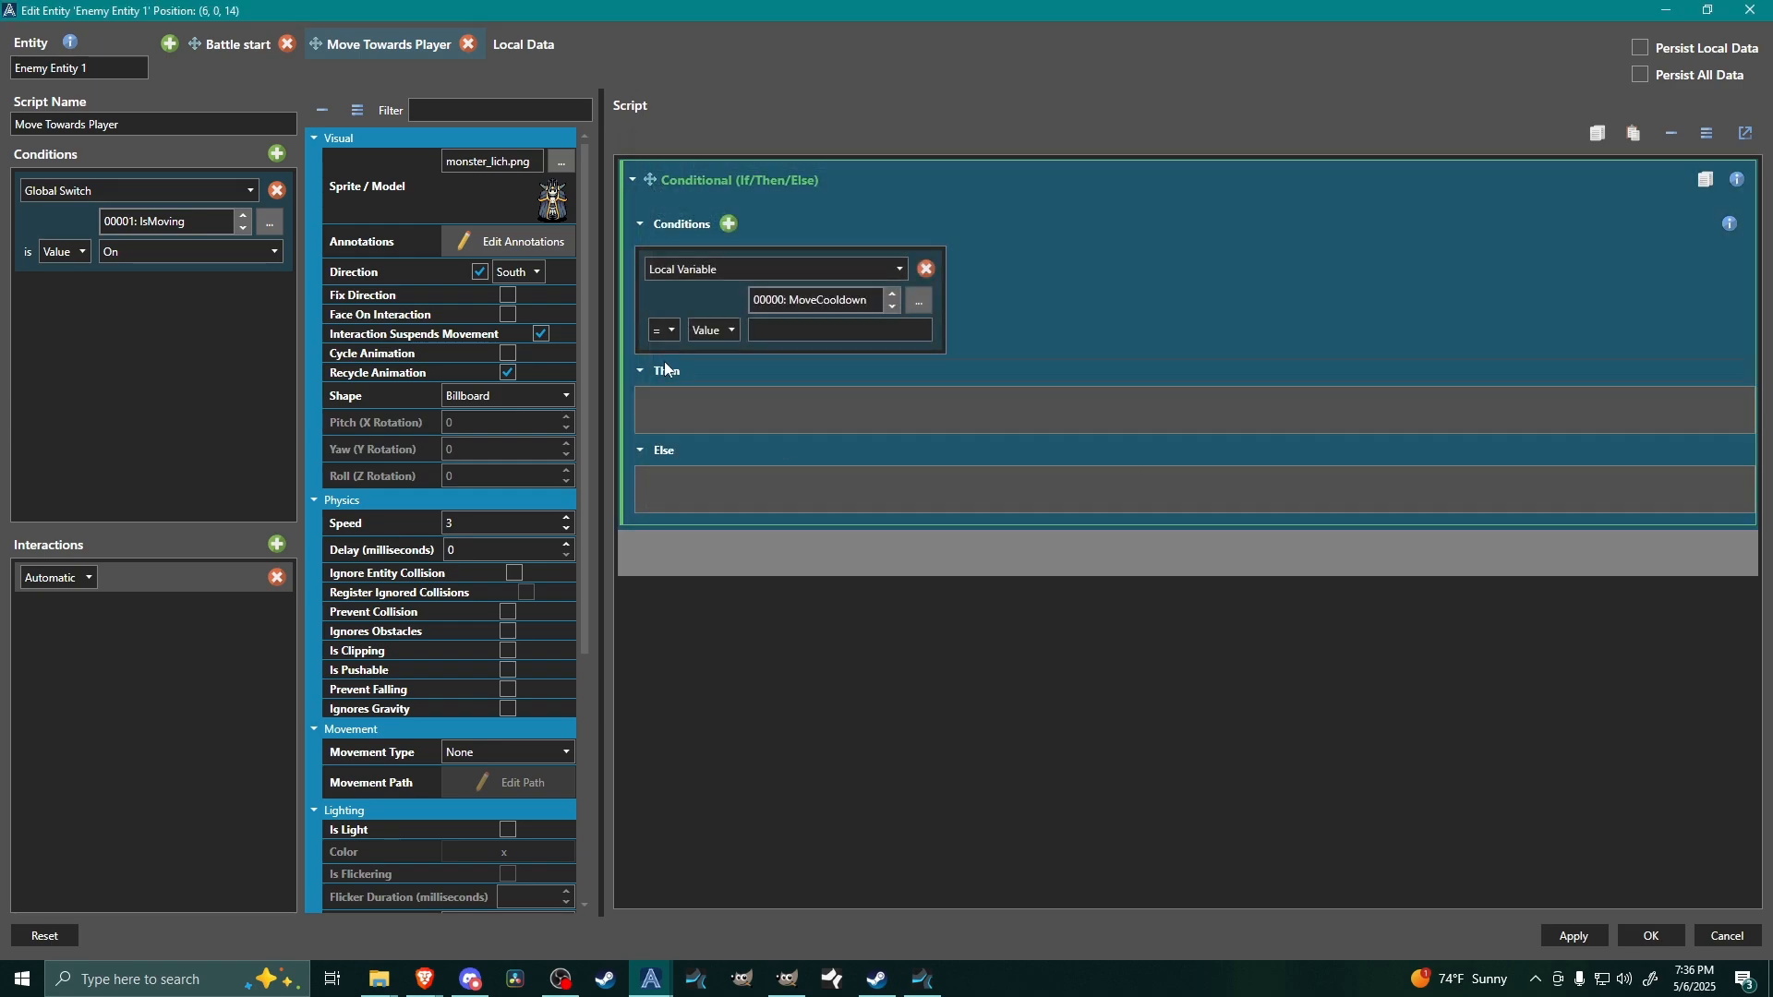
click(665, 330)
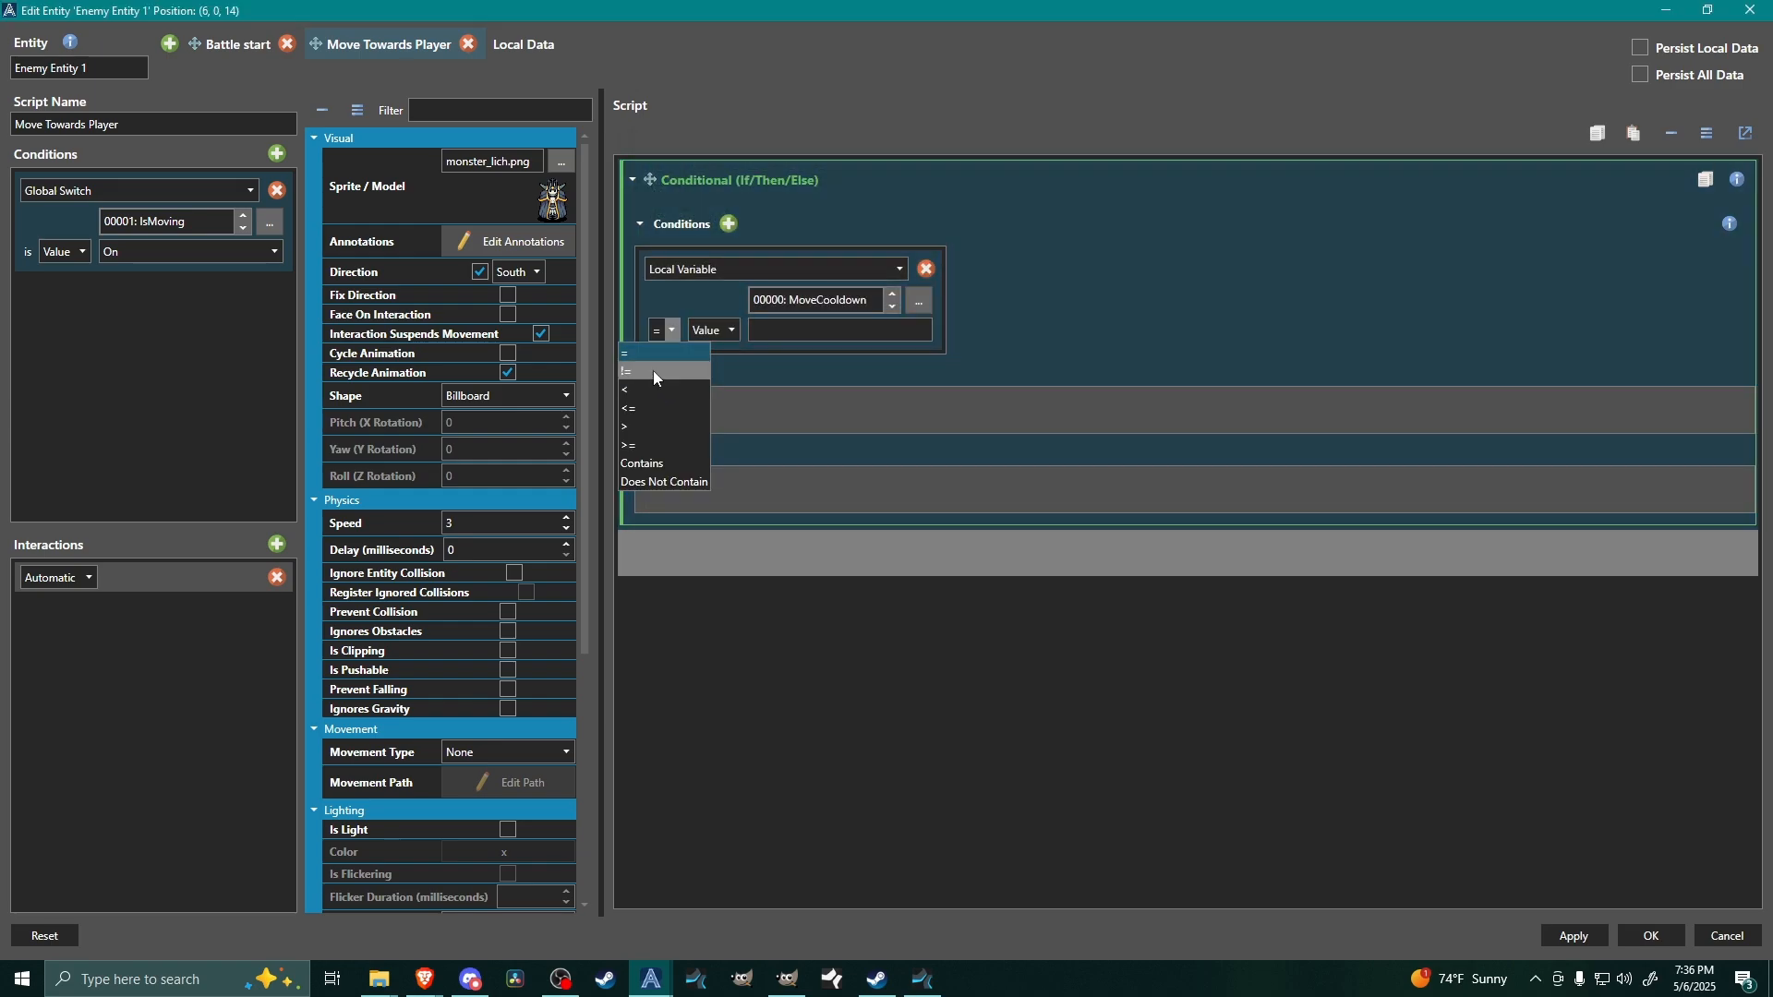
click(652, 369)
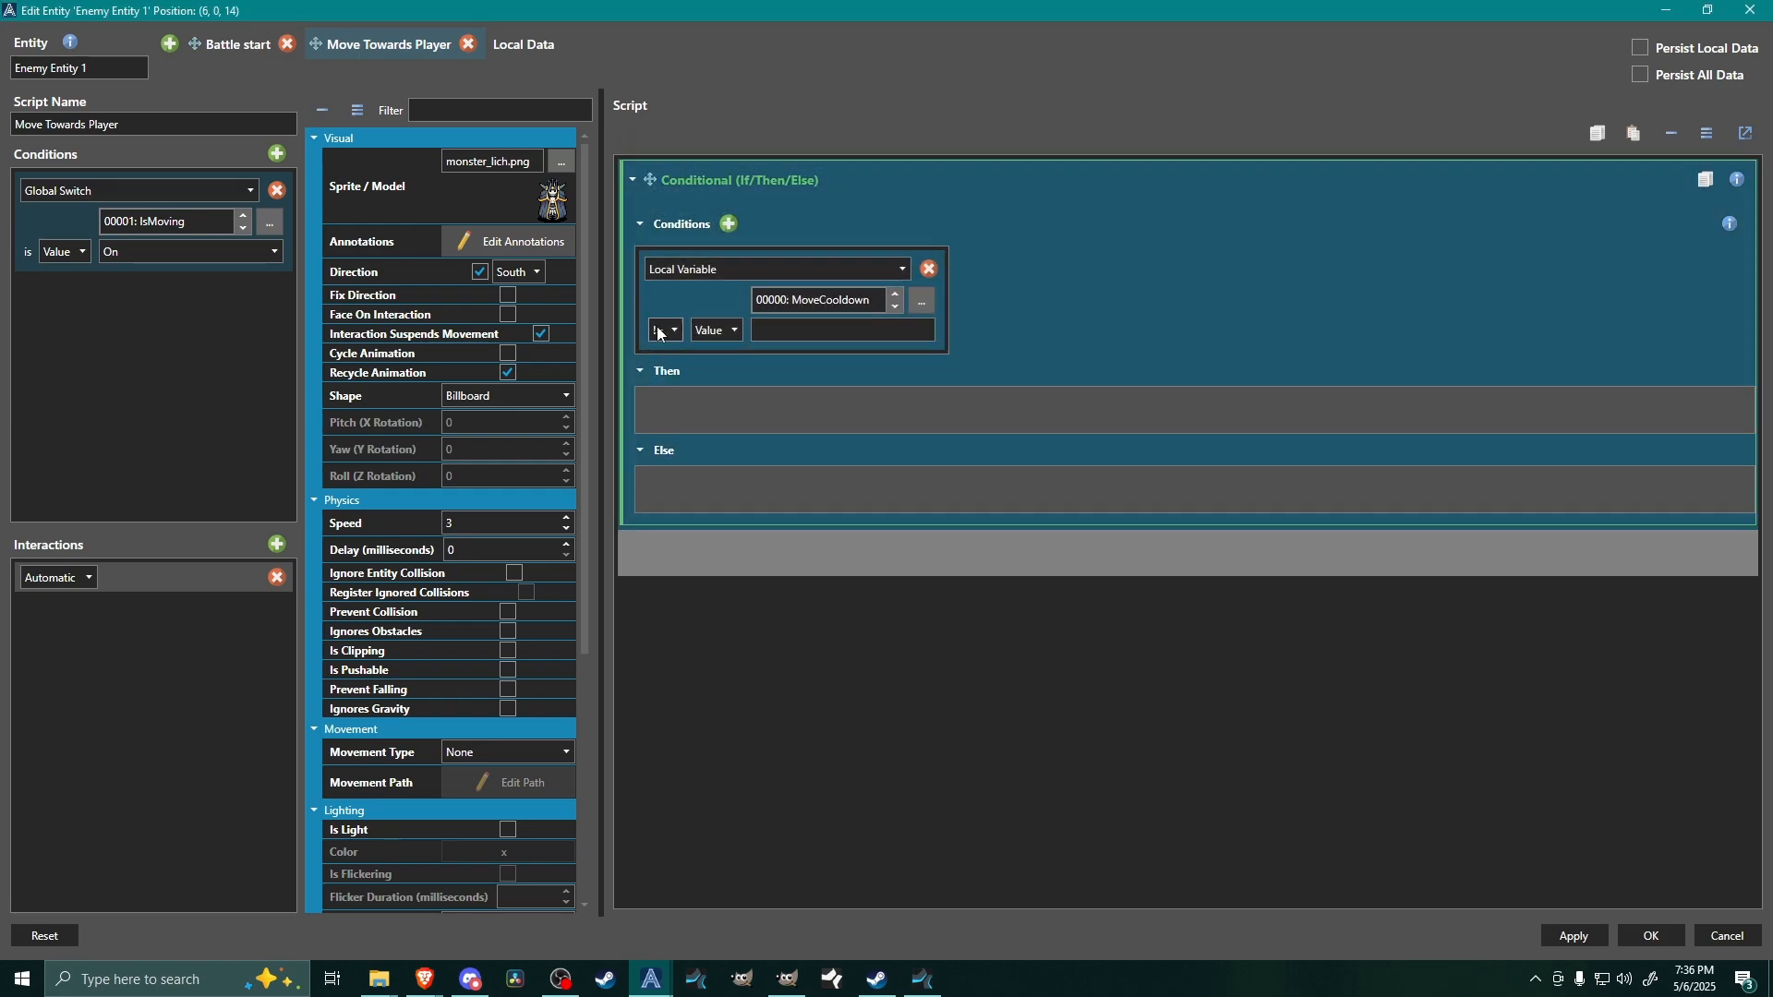
click(794, 330)
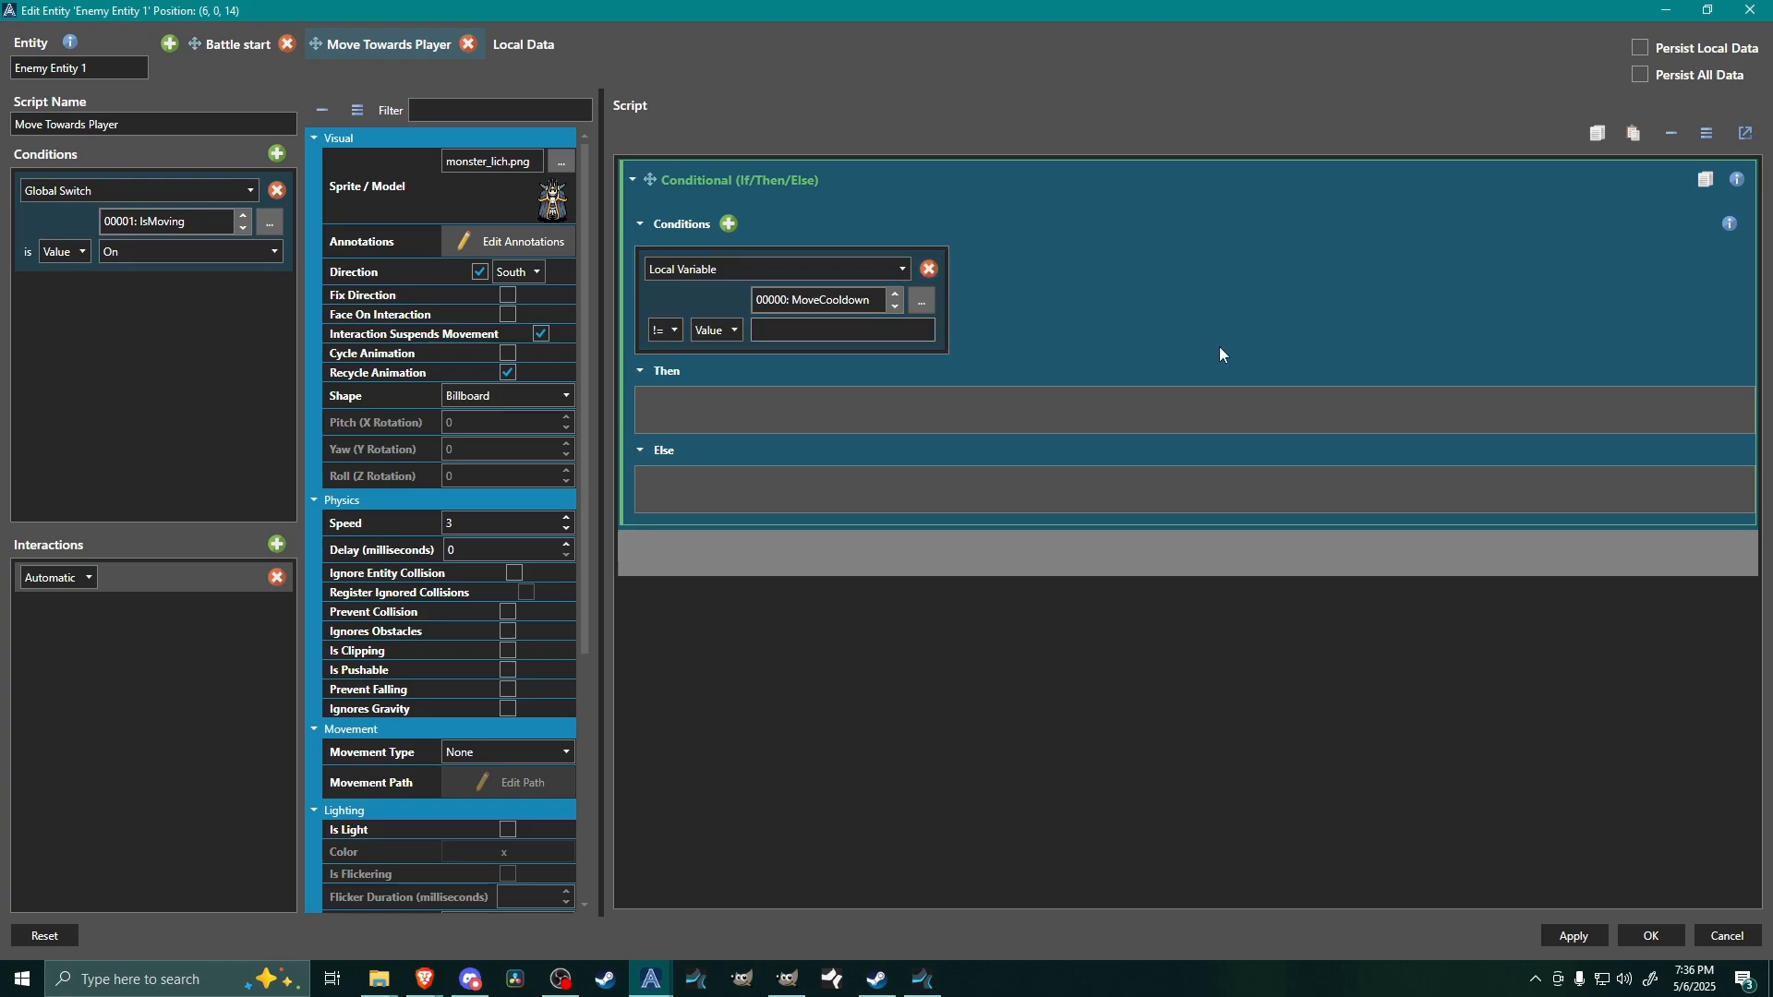
text(0)
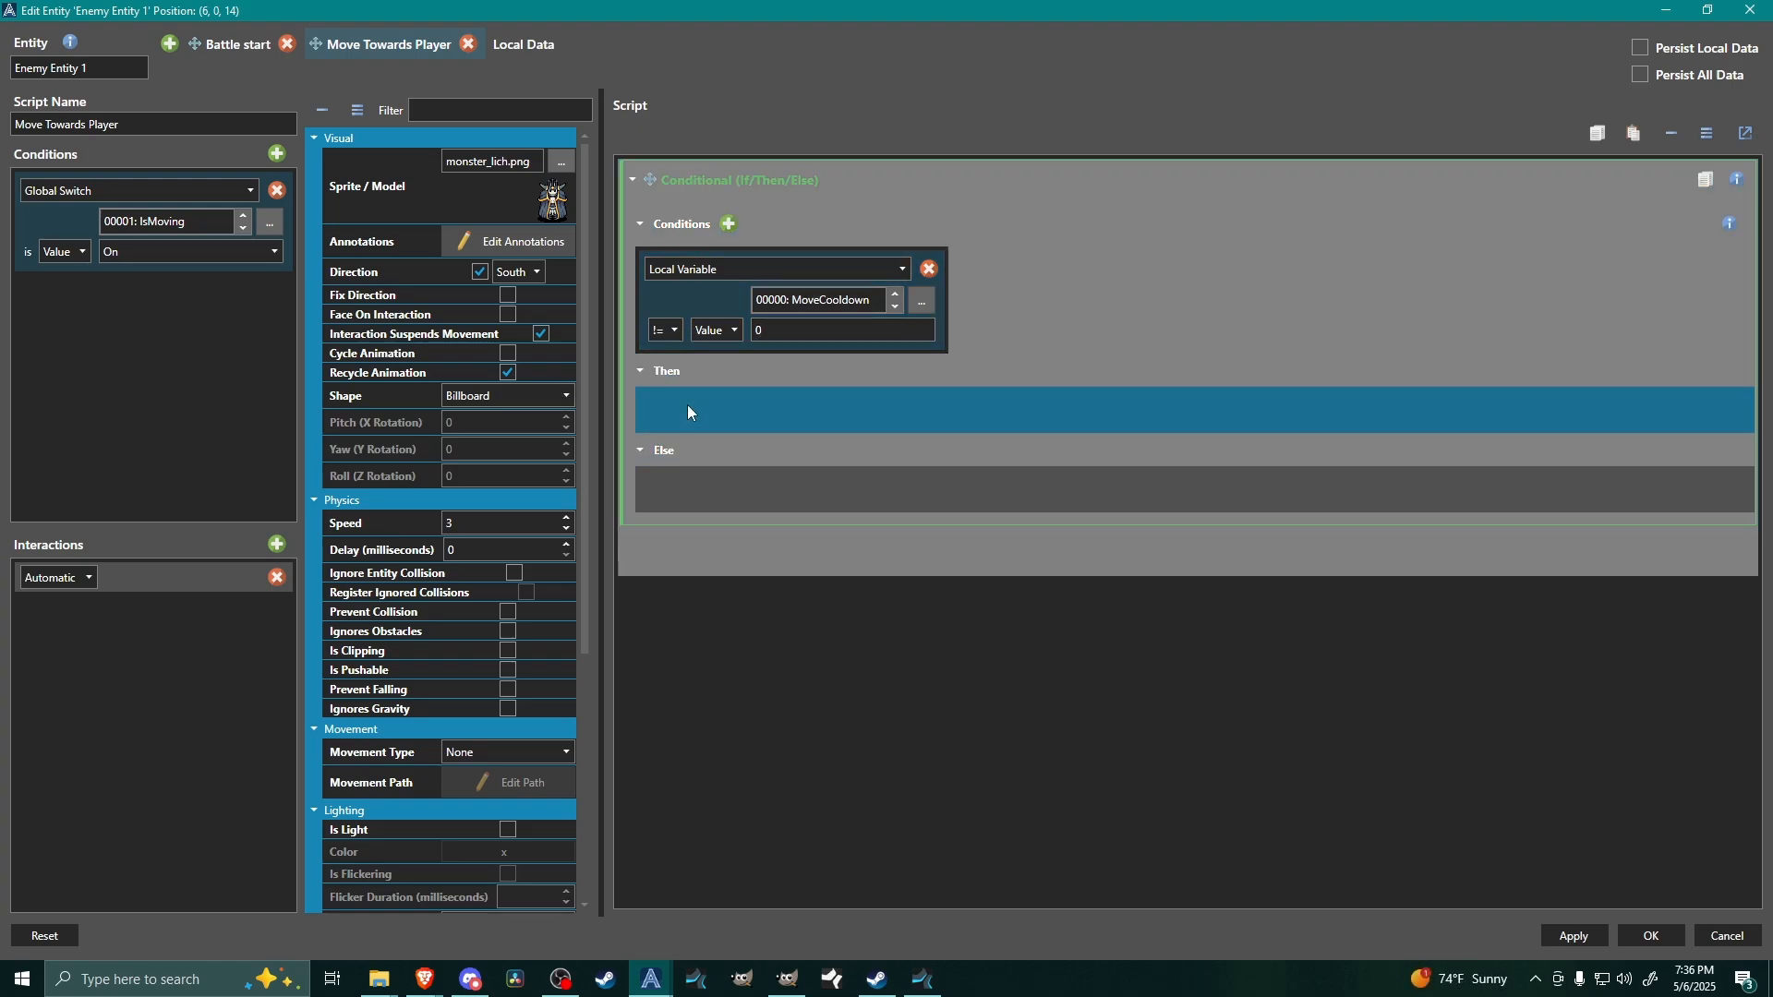
- Add a Change Variable command to the Then branch that subtracts 1 from local variable MoveCooldown
right_click(687, 404)
mouse_move(740, 474)
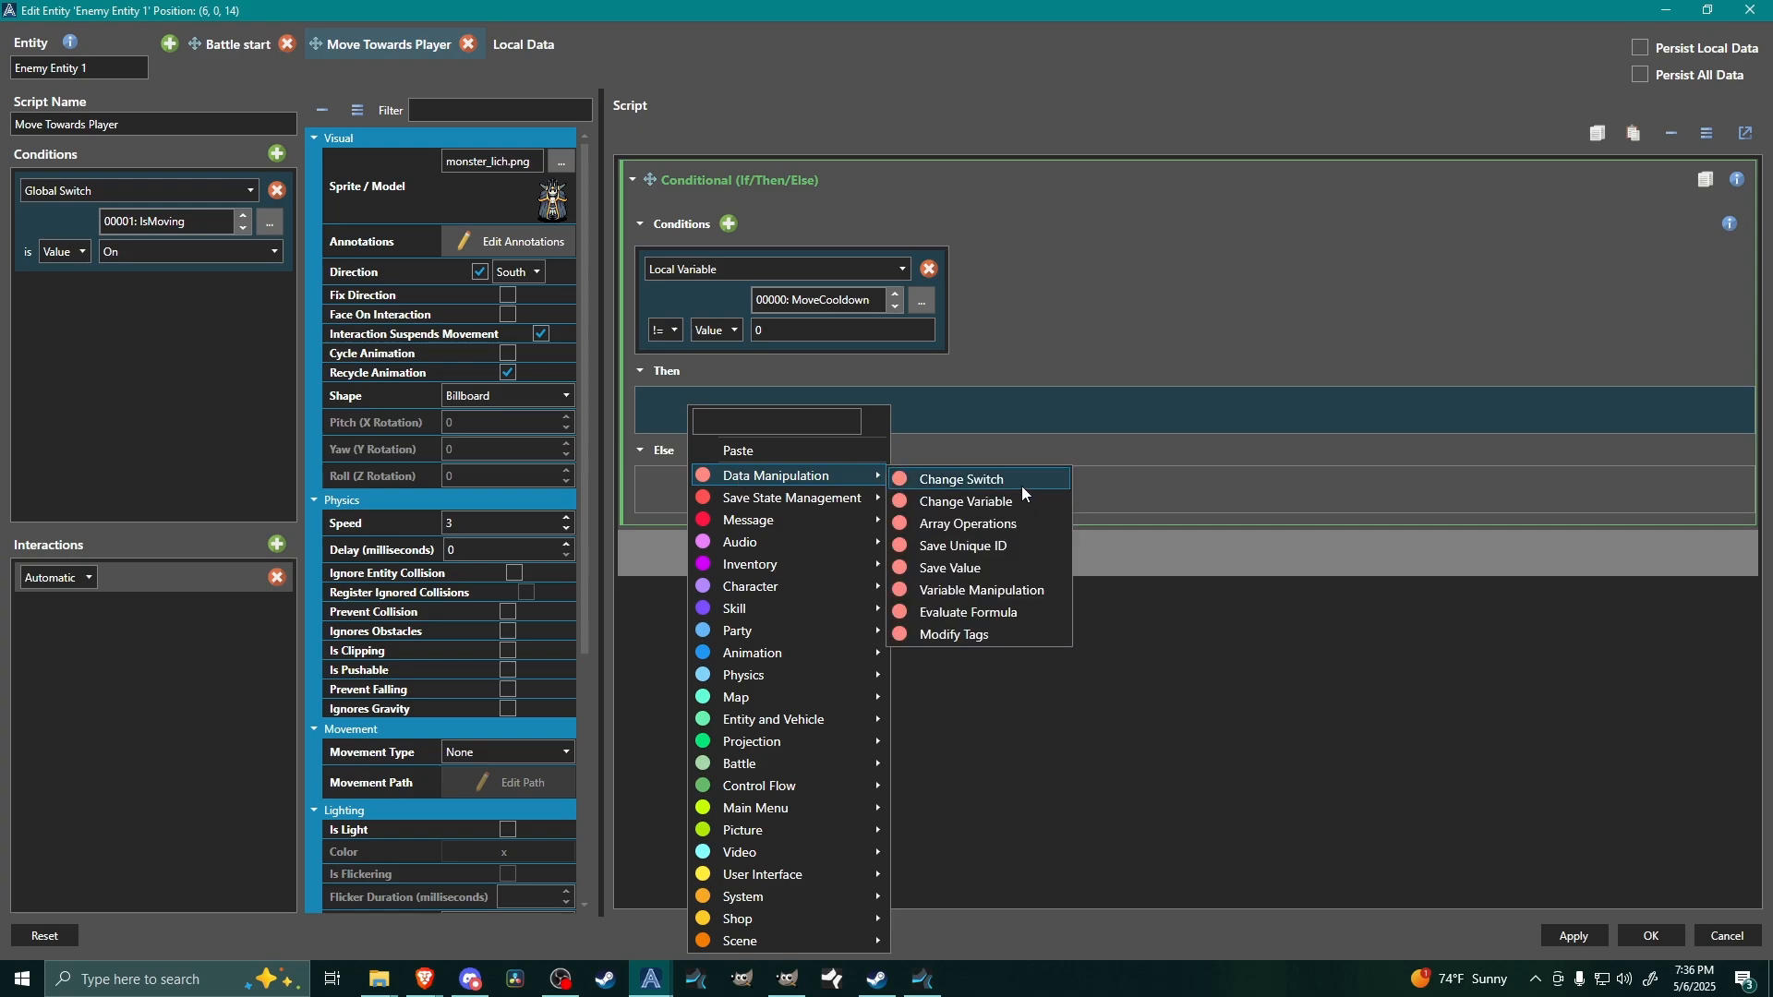
click(995, 504)
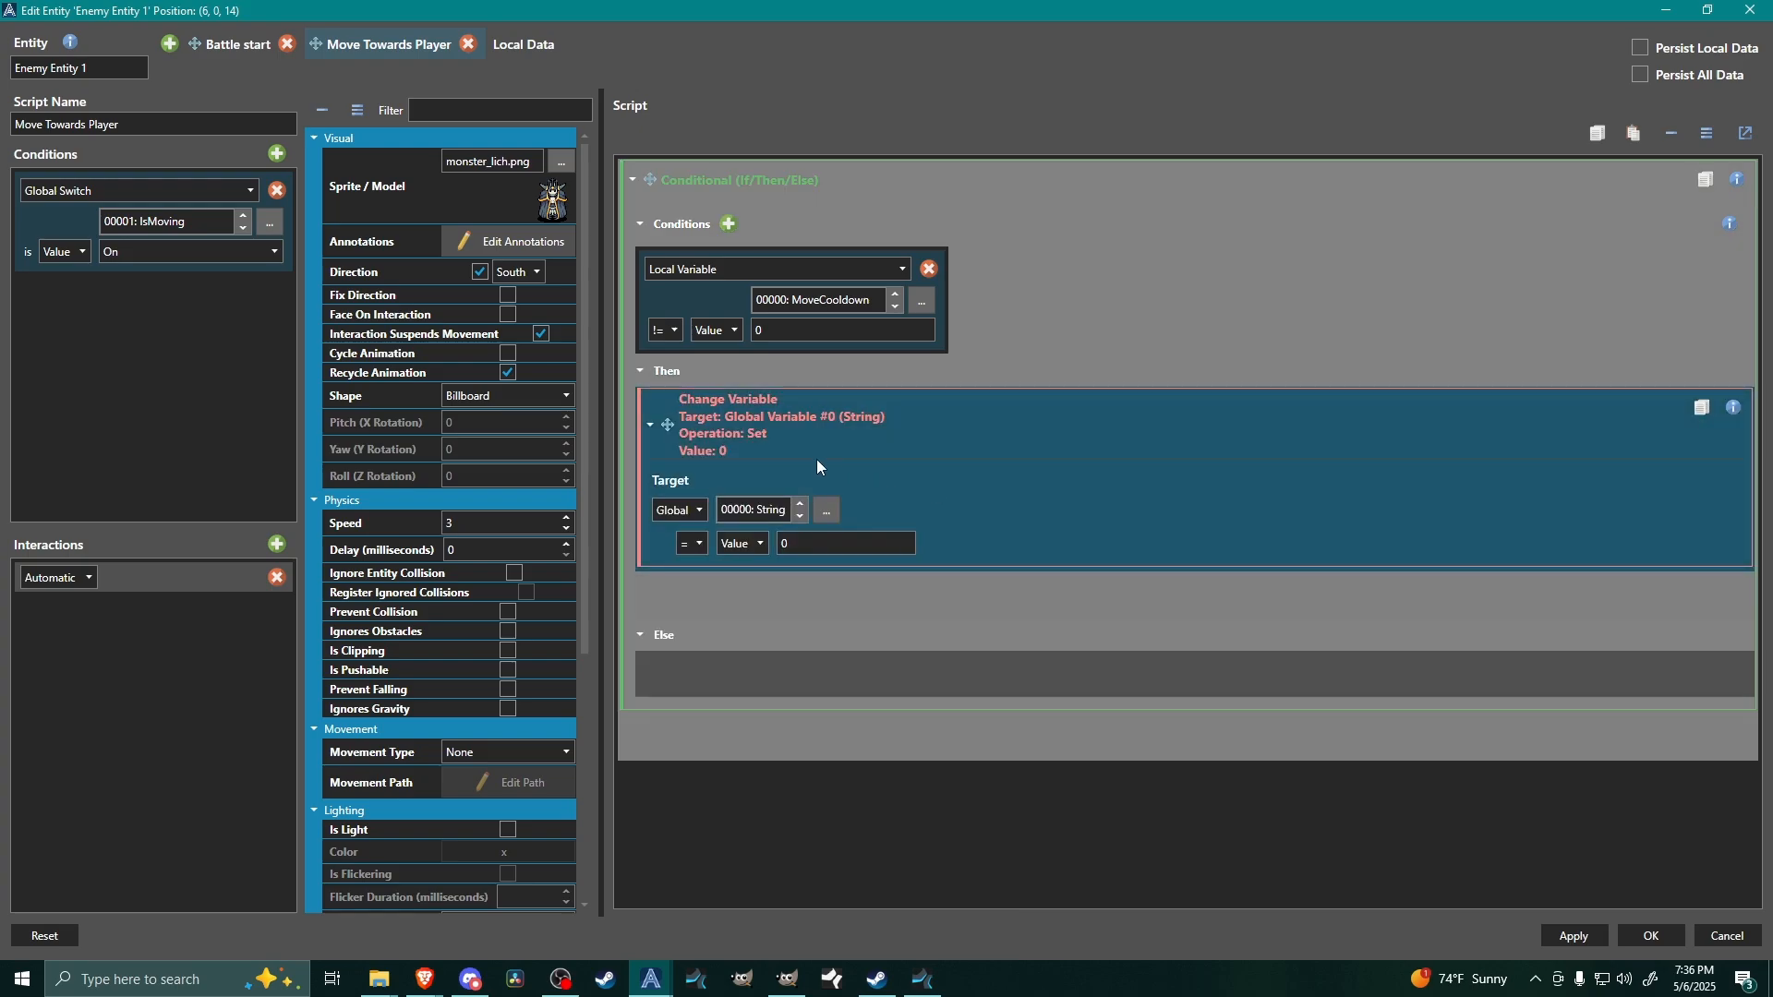
click(691, 511)
click(679, 564)
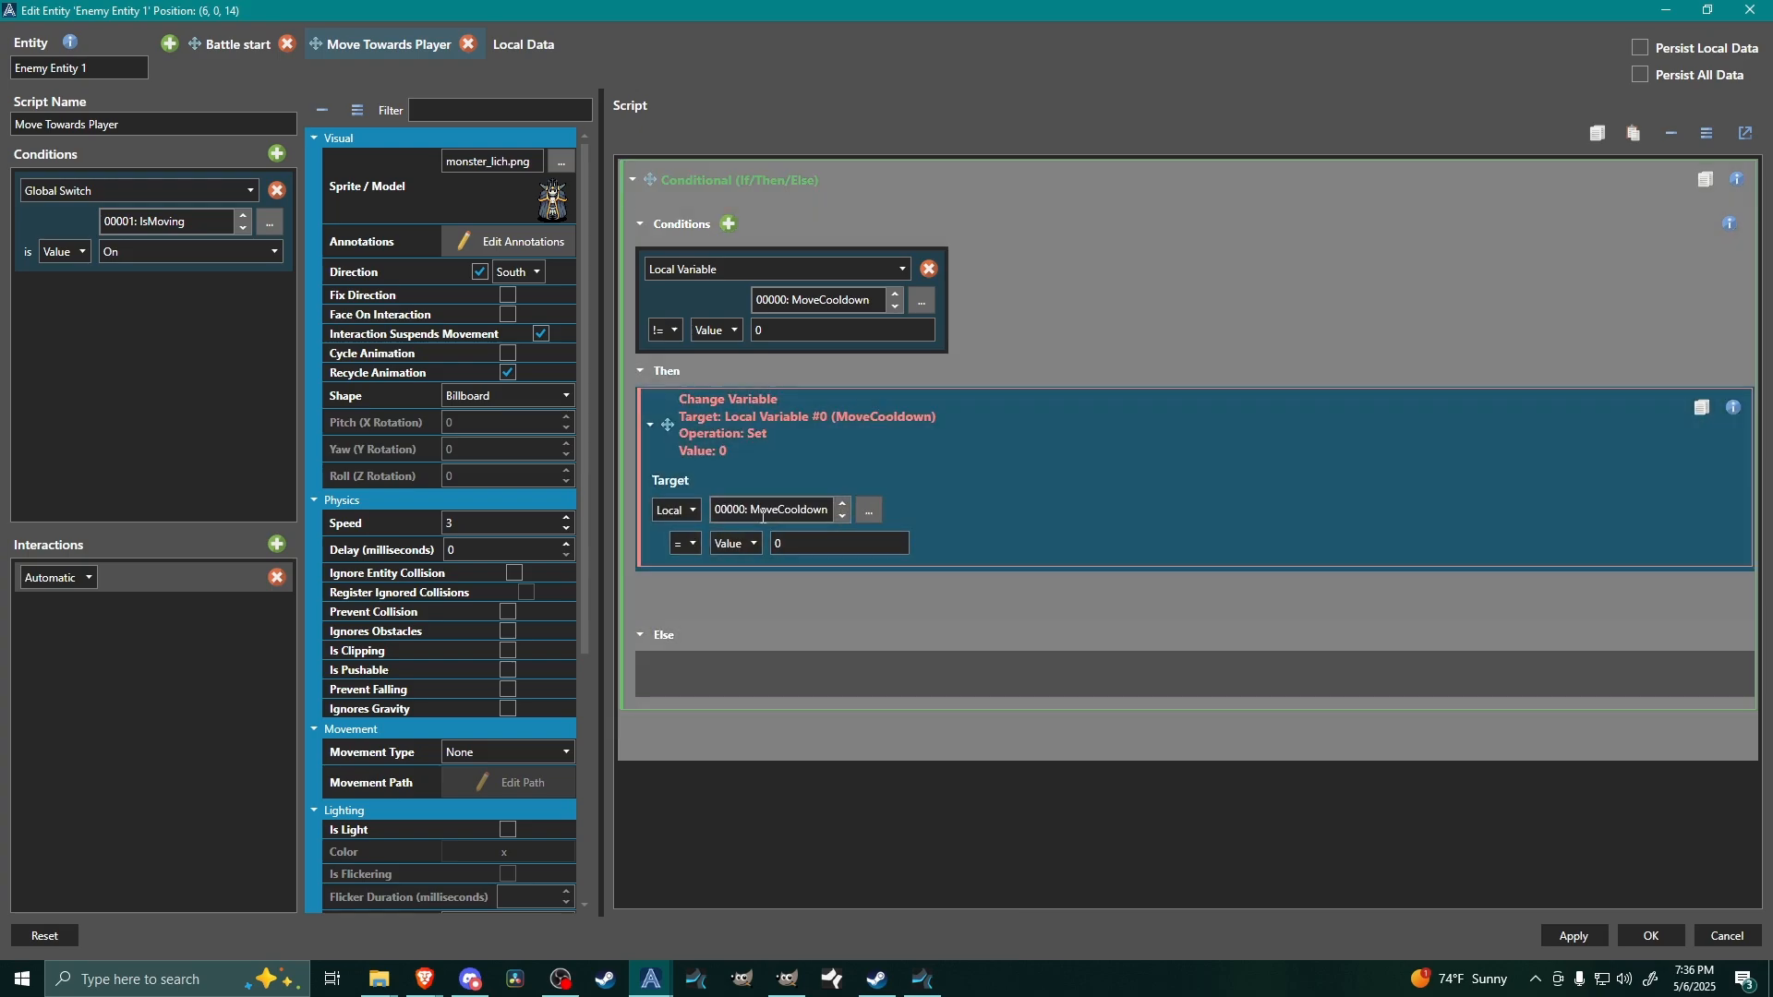
click(688, 544)
click(696, 600)
double_click(833, 548)
text(1)
- Add a Wait command of 100 milliseconds without Block Input below the variable change in the Then branch, and collapse it
click(784, 595)
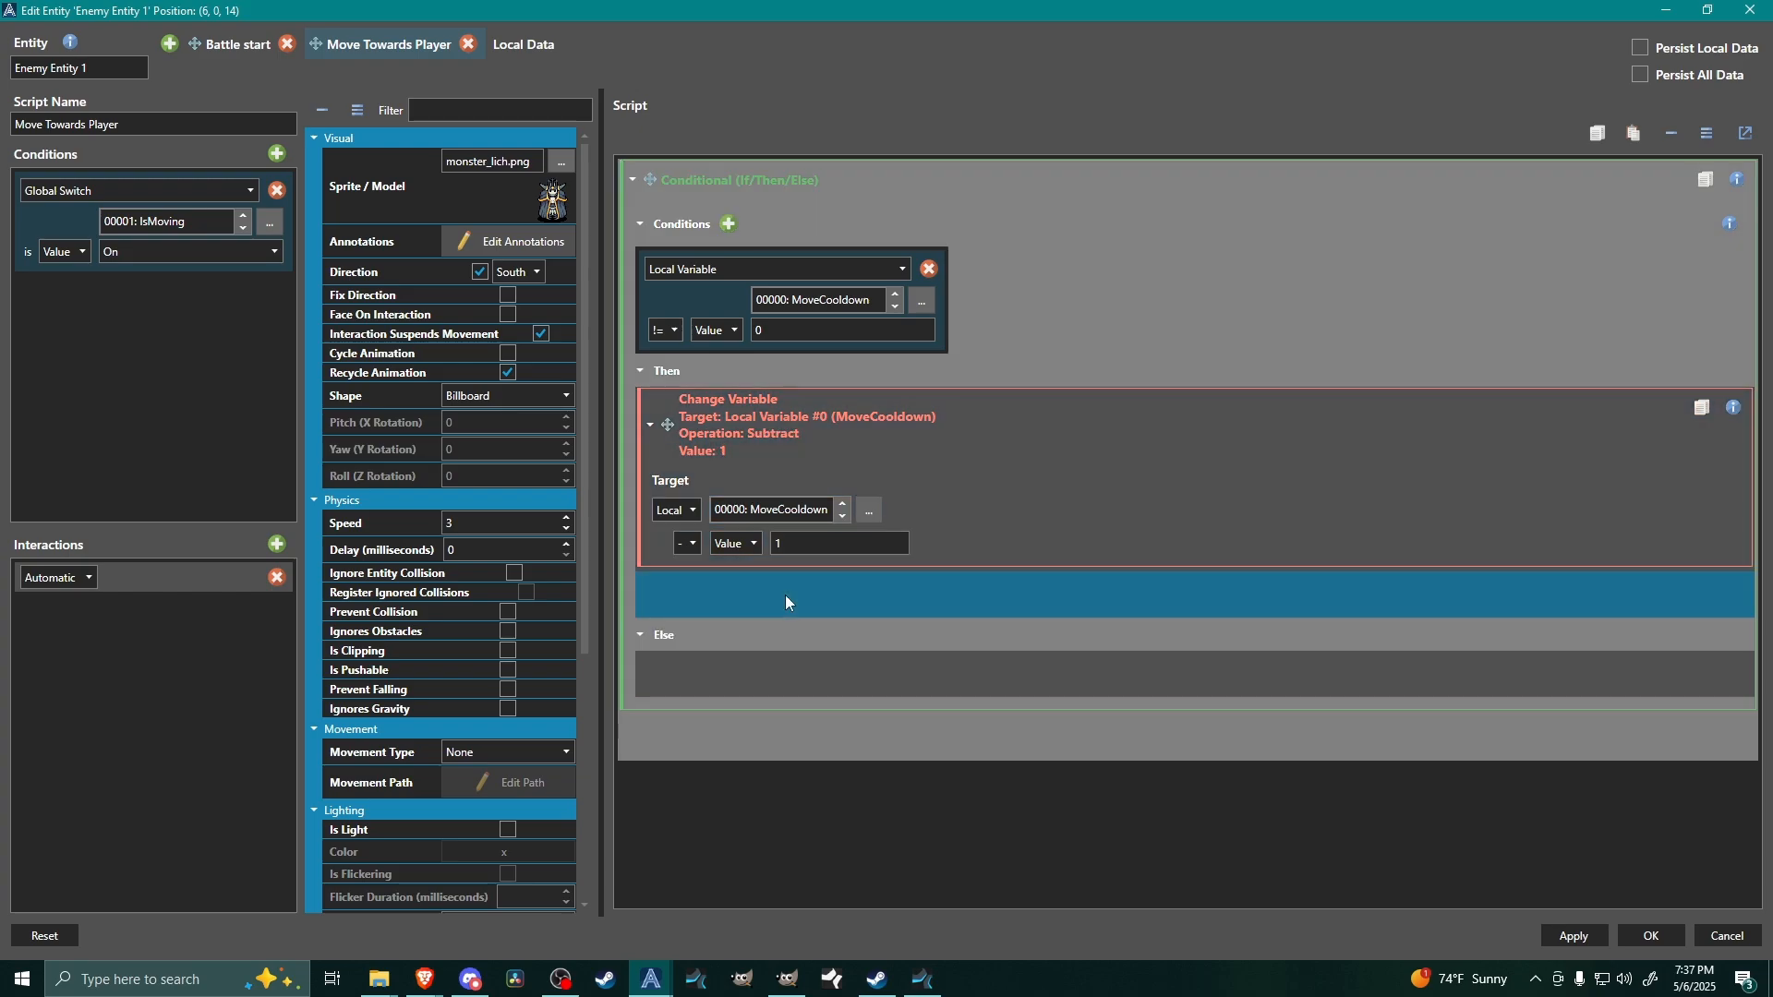
right_click(785, 595)
mouse_move(858, 429)
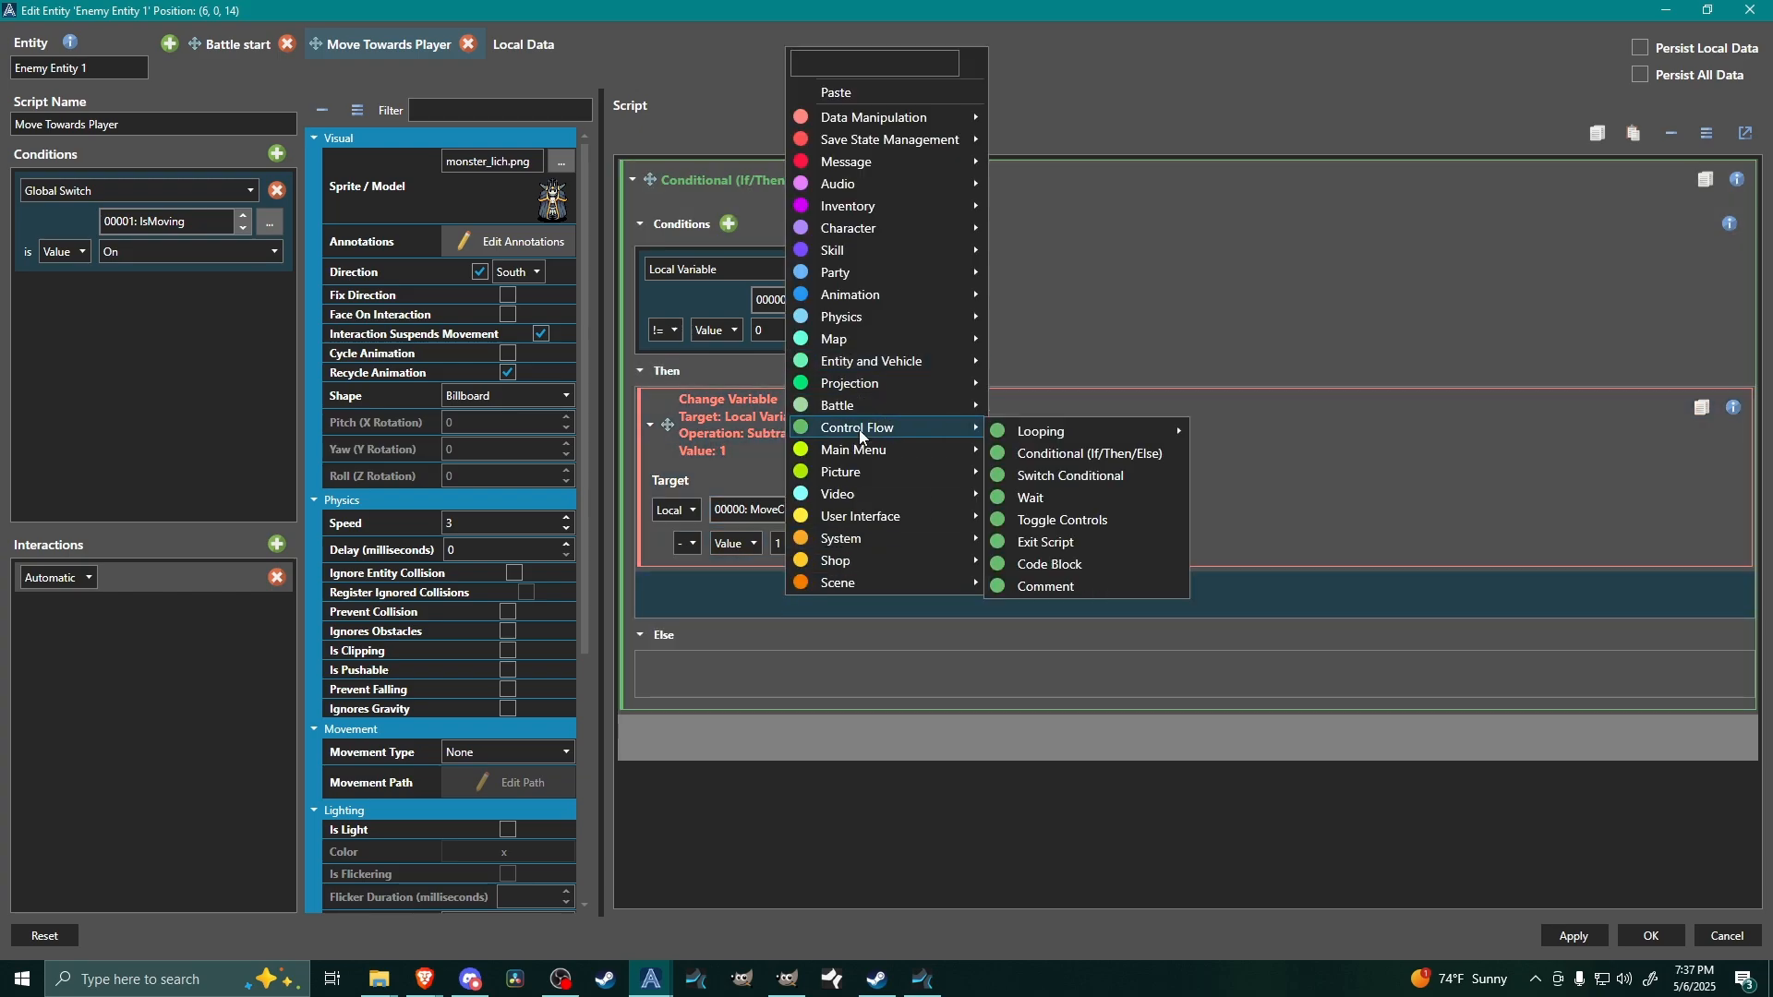
click(1050, 497)
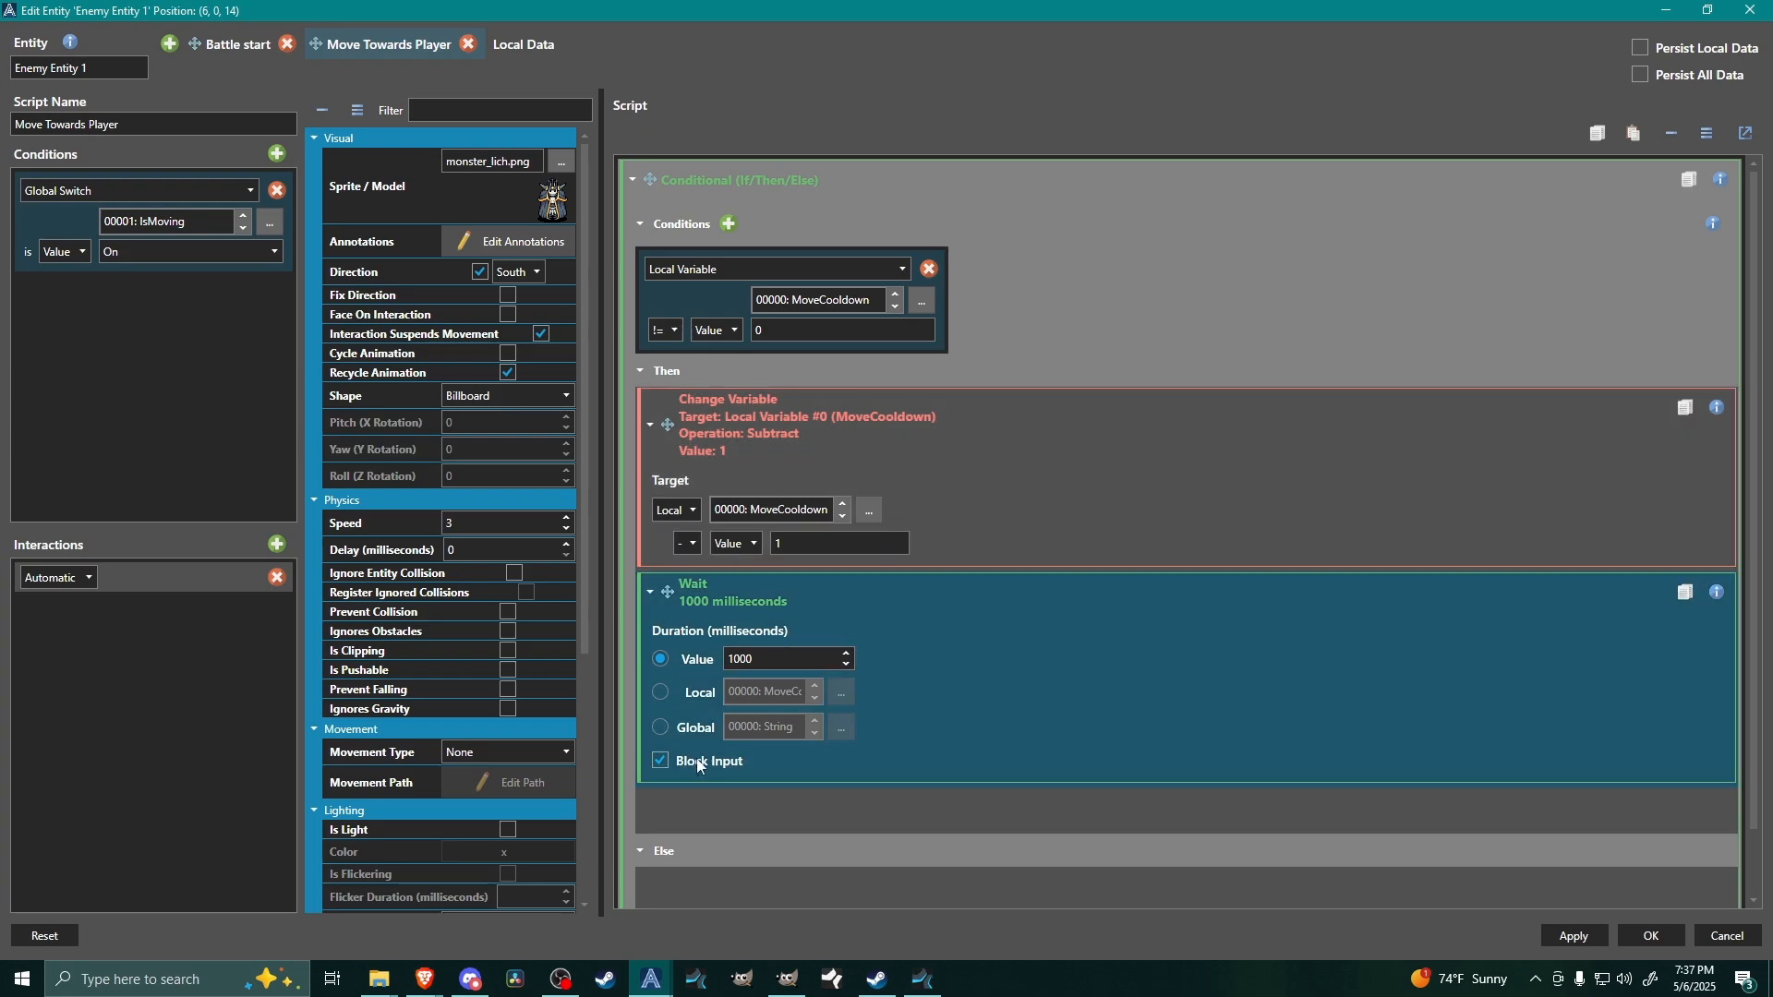
click(701, 763)
click(767, 662)
key(BackSpace)
click(662, 593)
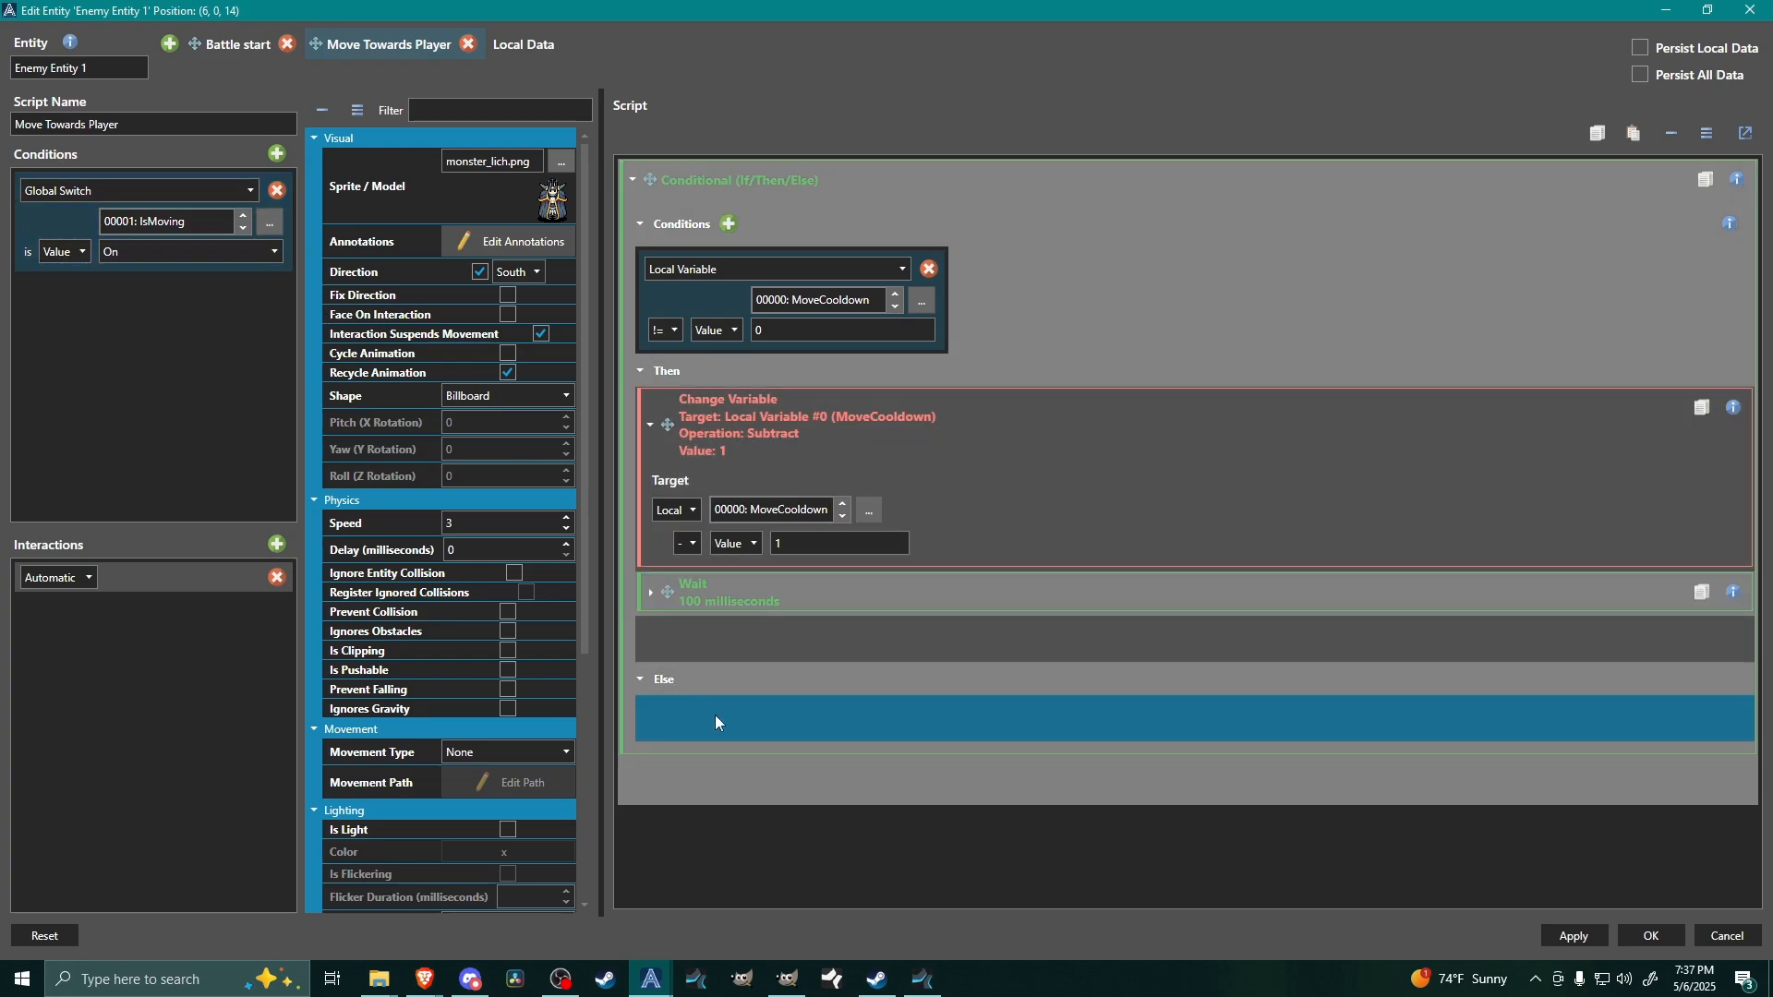
- Add a Move Entity command to the Else branch and set its target to Self
right_click(718, 723)
mouse_move(778, 481)
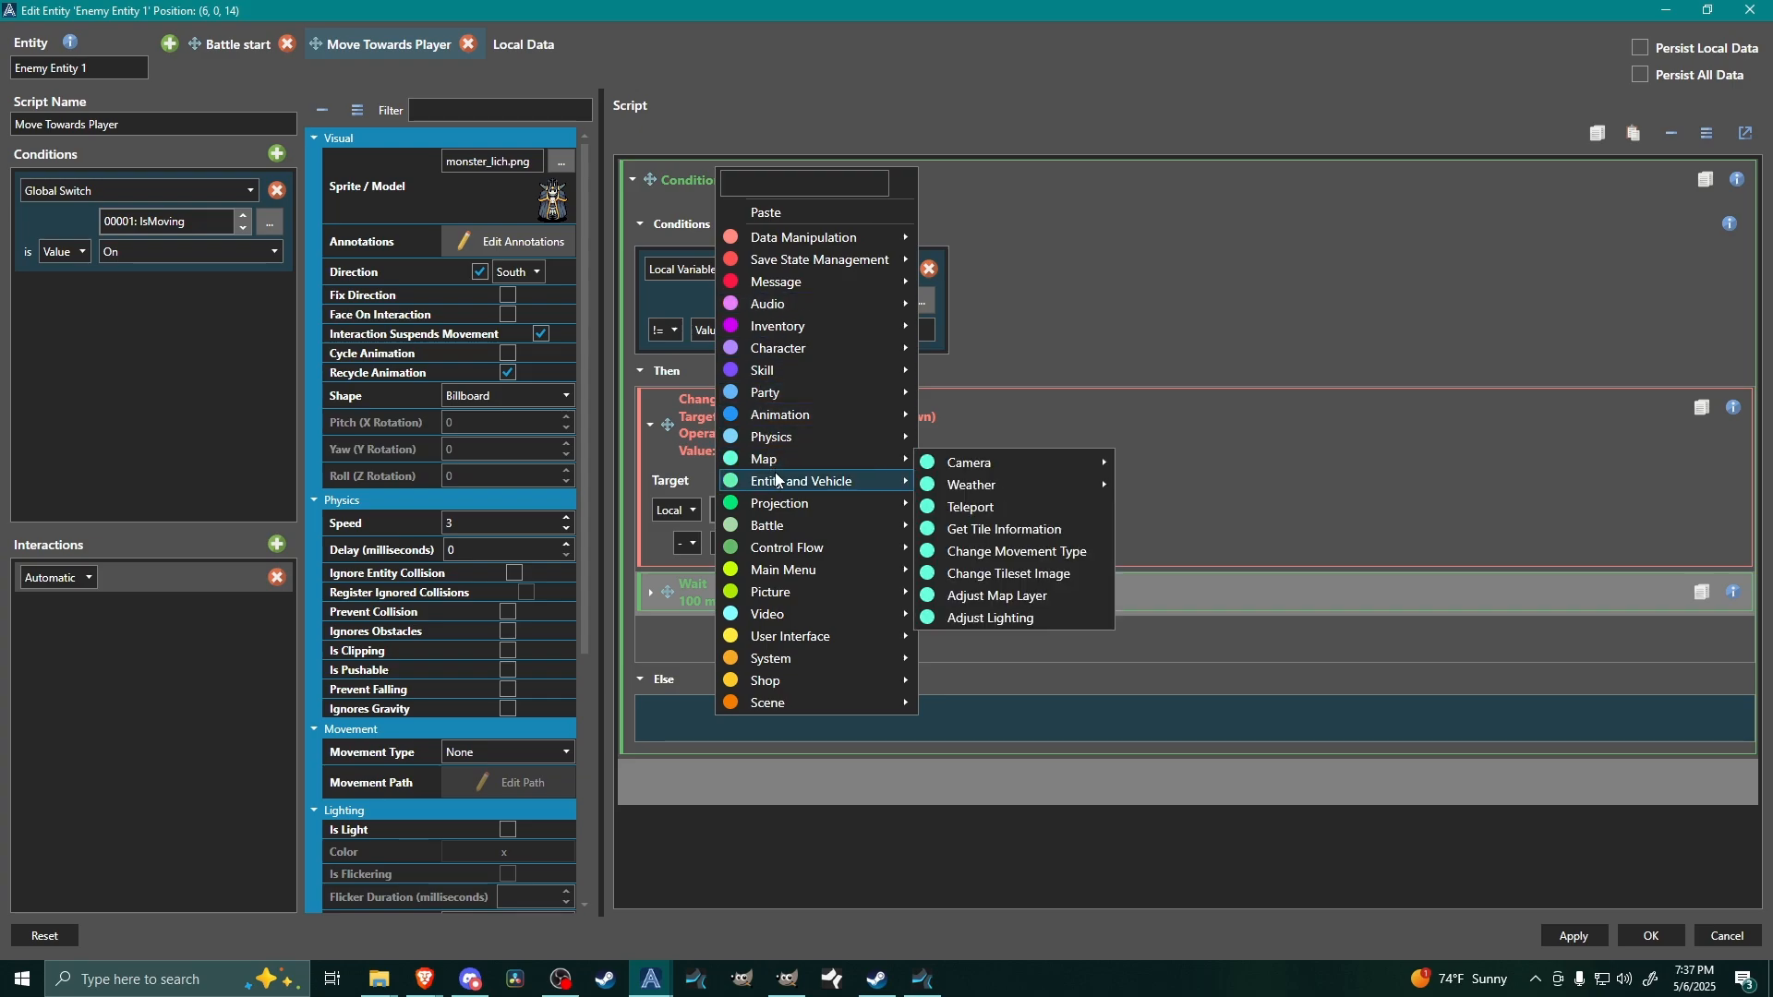
mouse_move(1051, 491)
click(1173, 536)
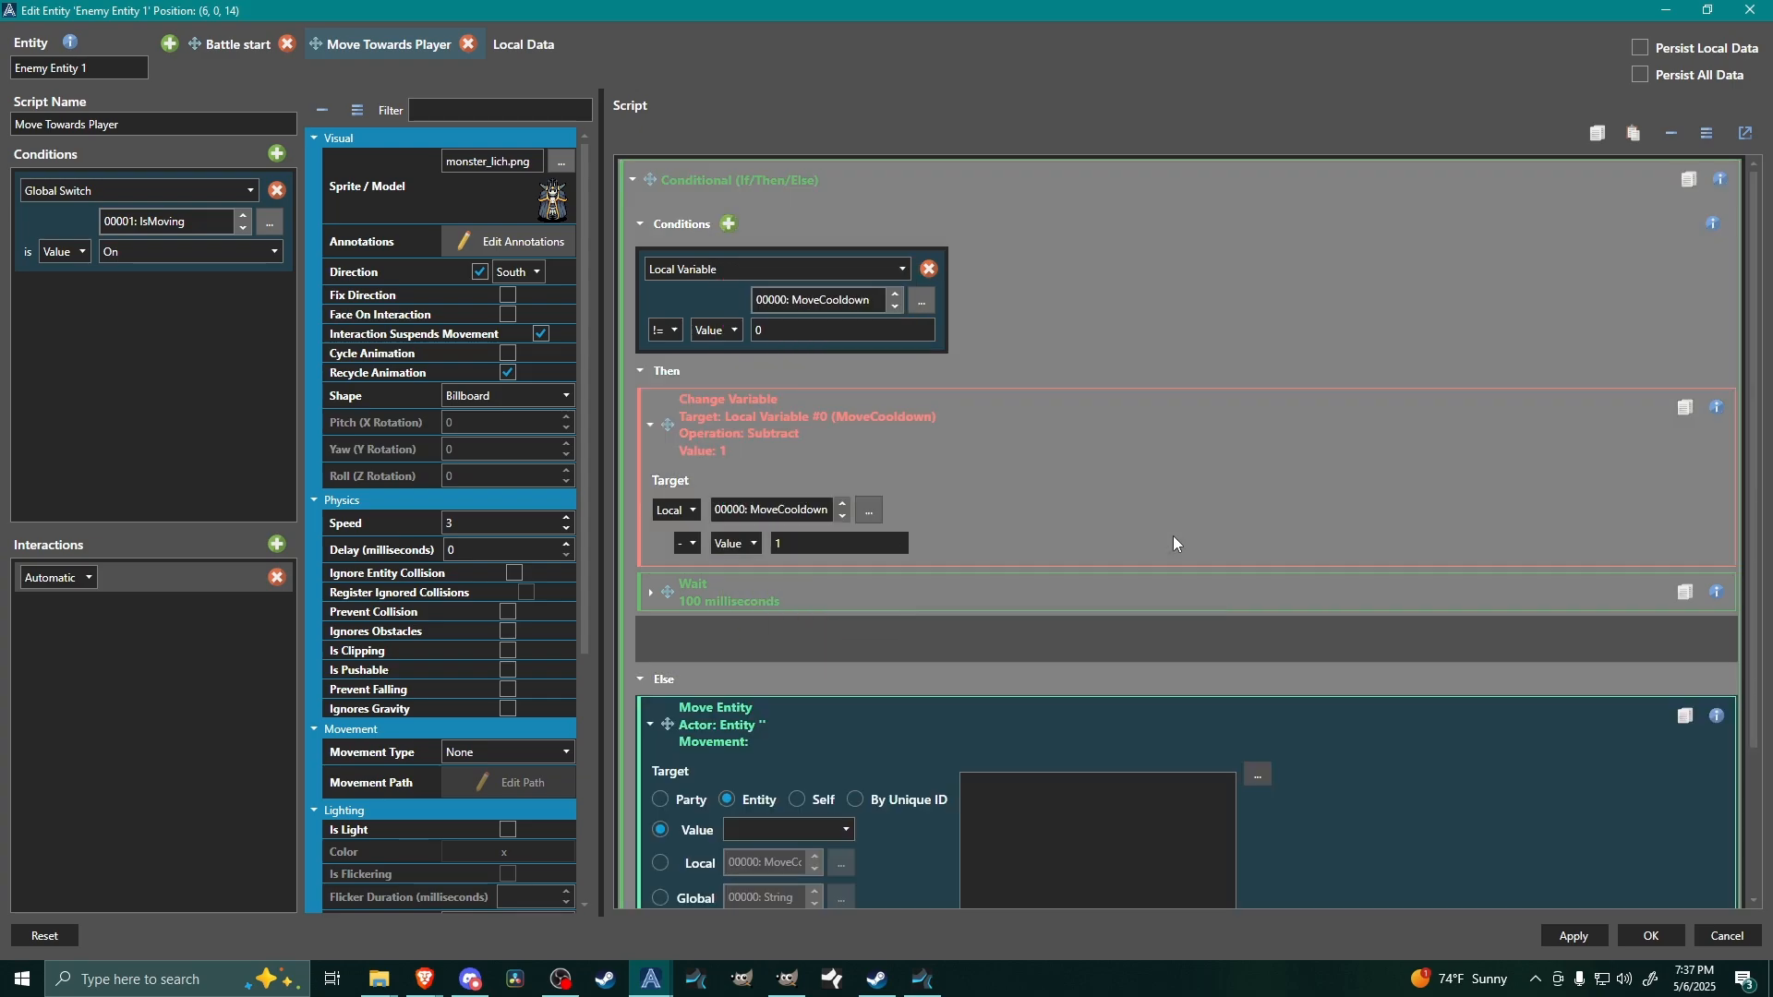
click(816, 651)
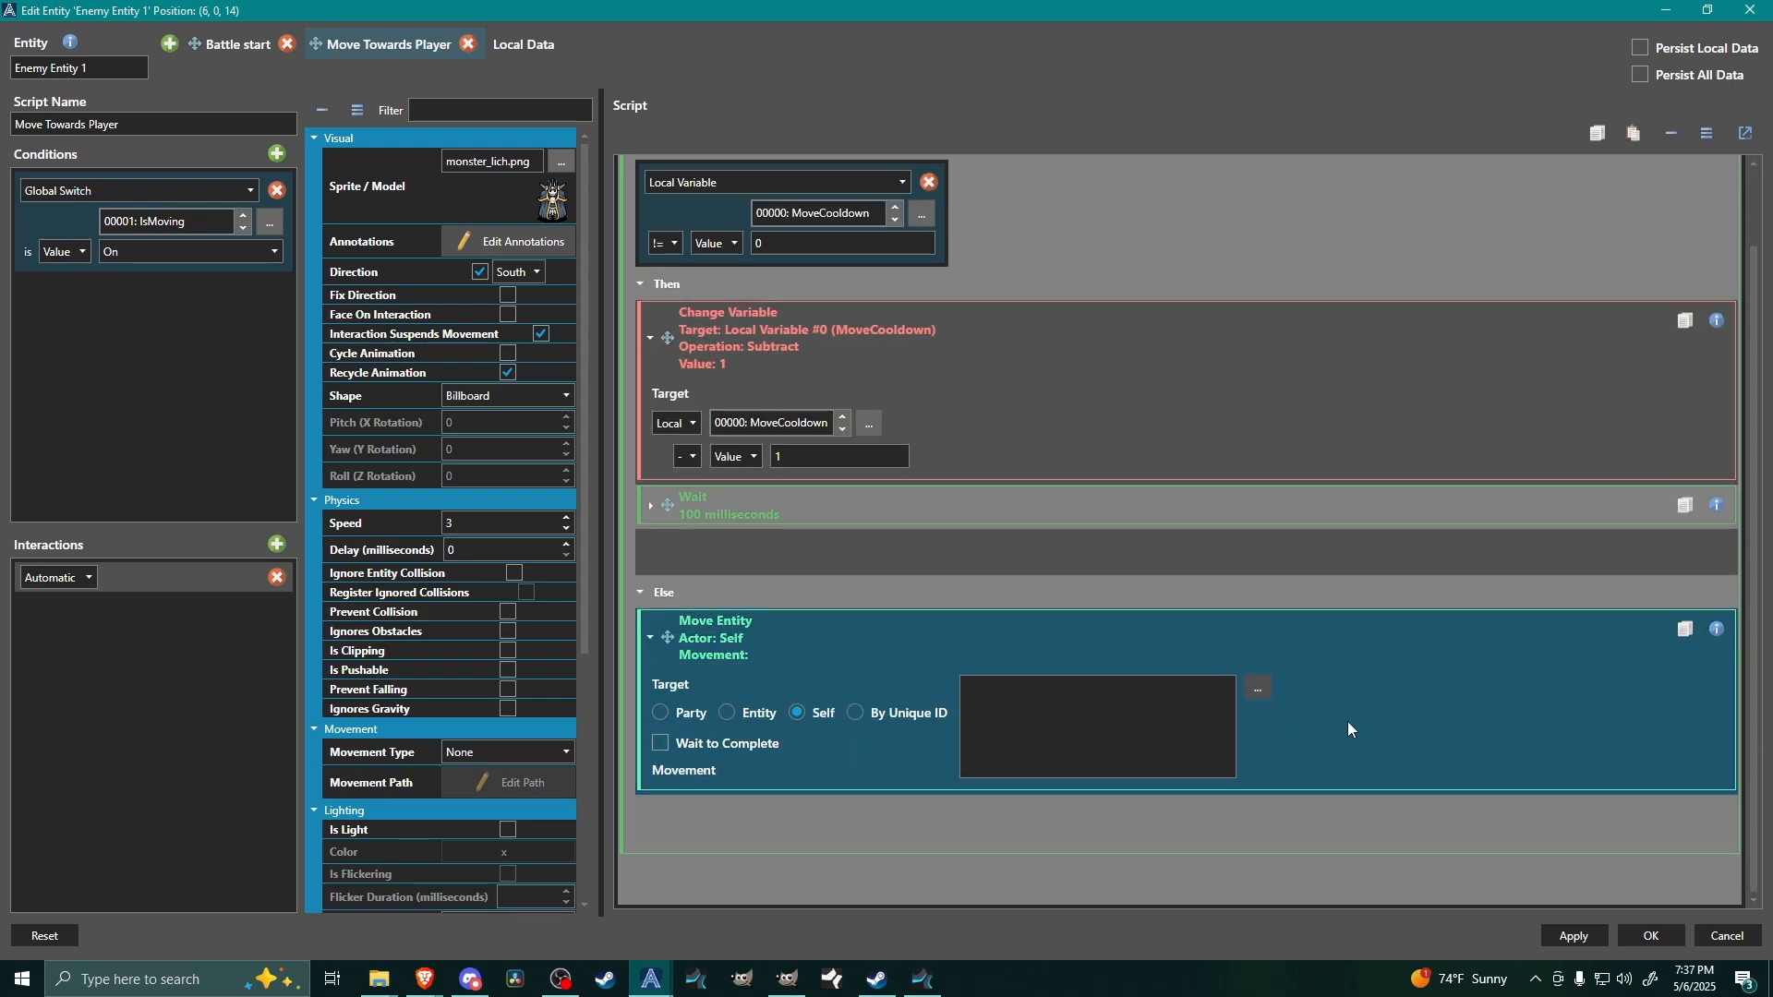
- Set the Move Entity command's movement to Step Toward Hero, enable Wait to Complete, and collapse the command
click(1255, 692)
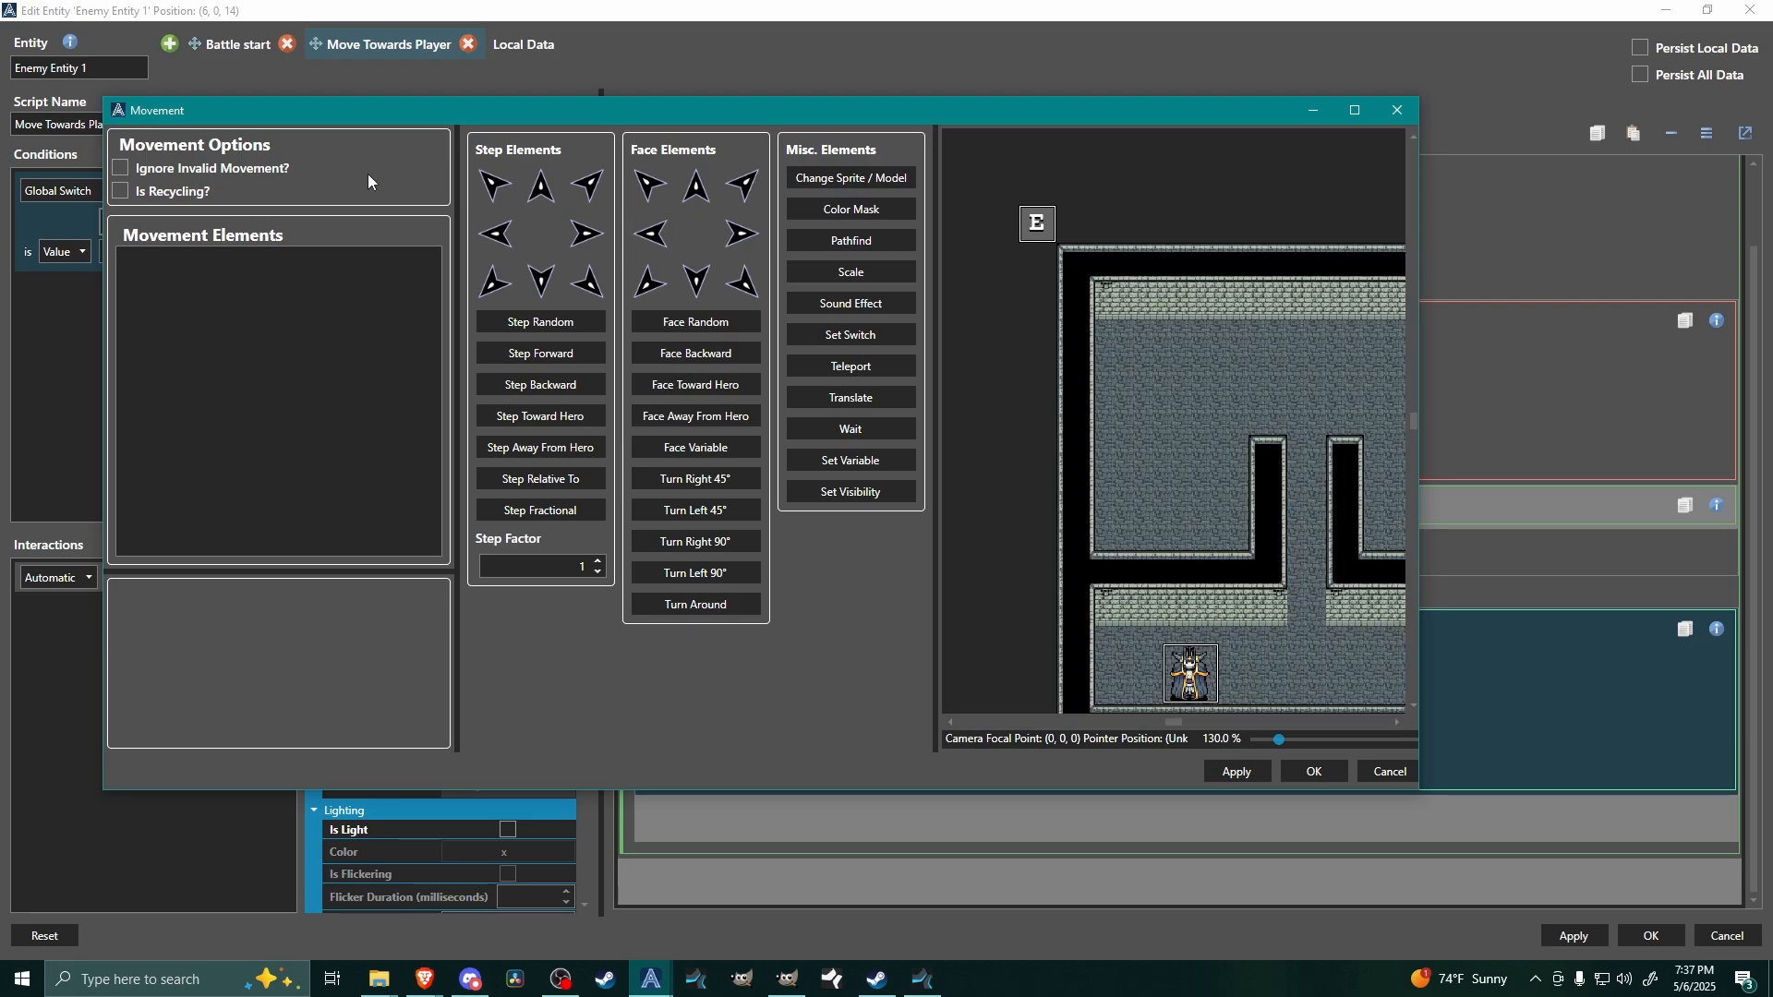
click(541, 416)
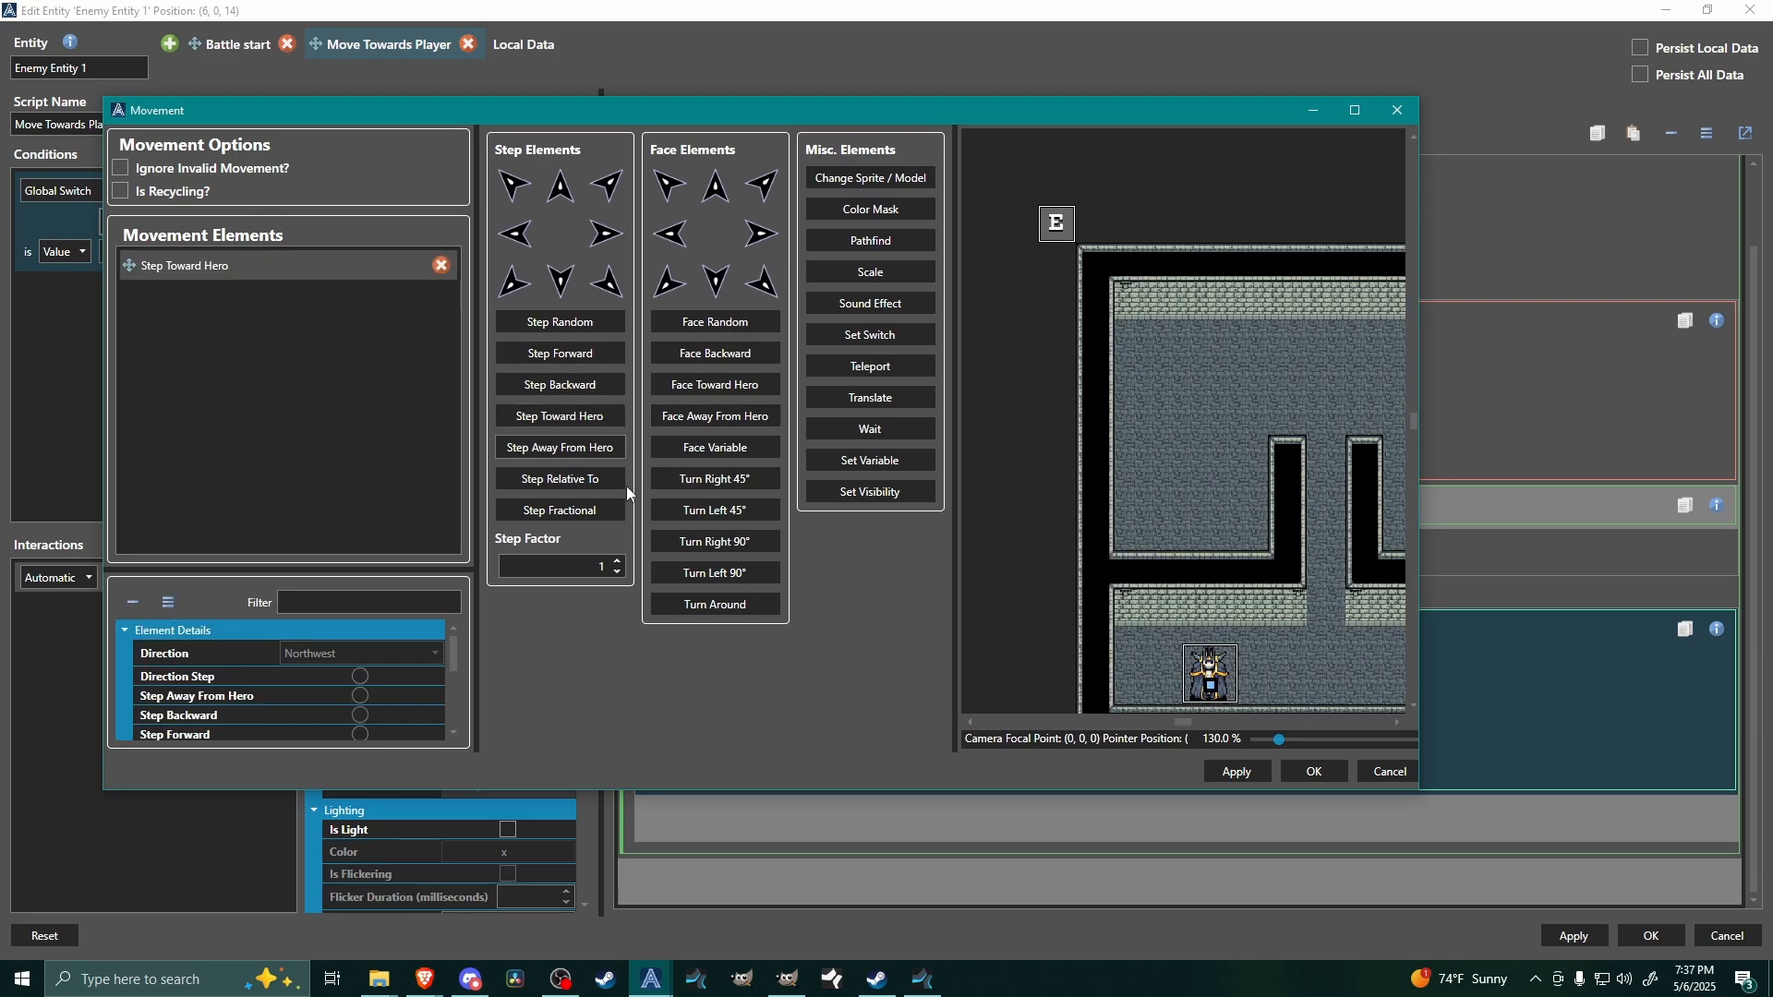
click(1309, 776)
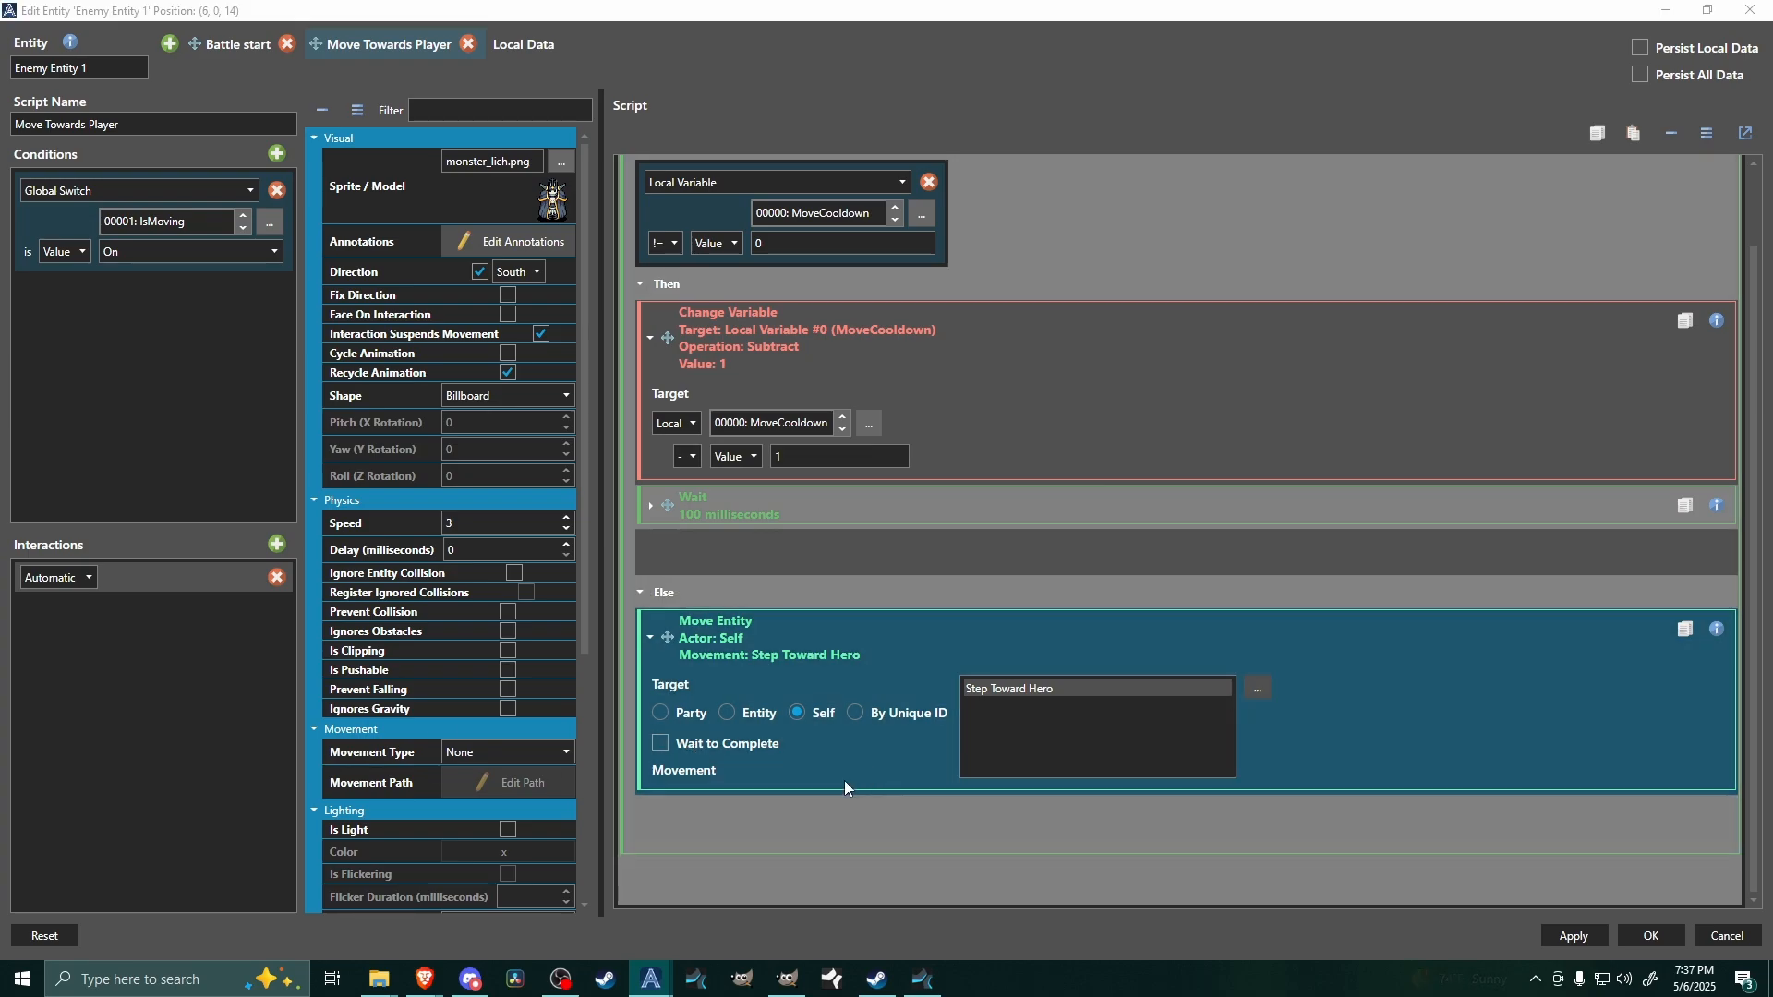
click(660, 743)
click(650, 639)
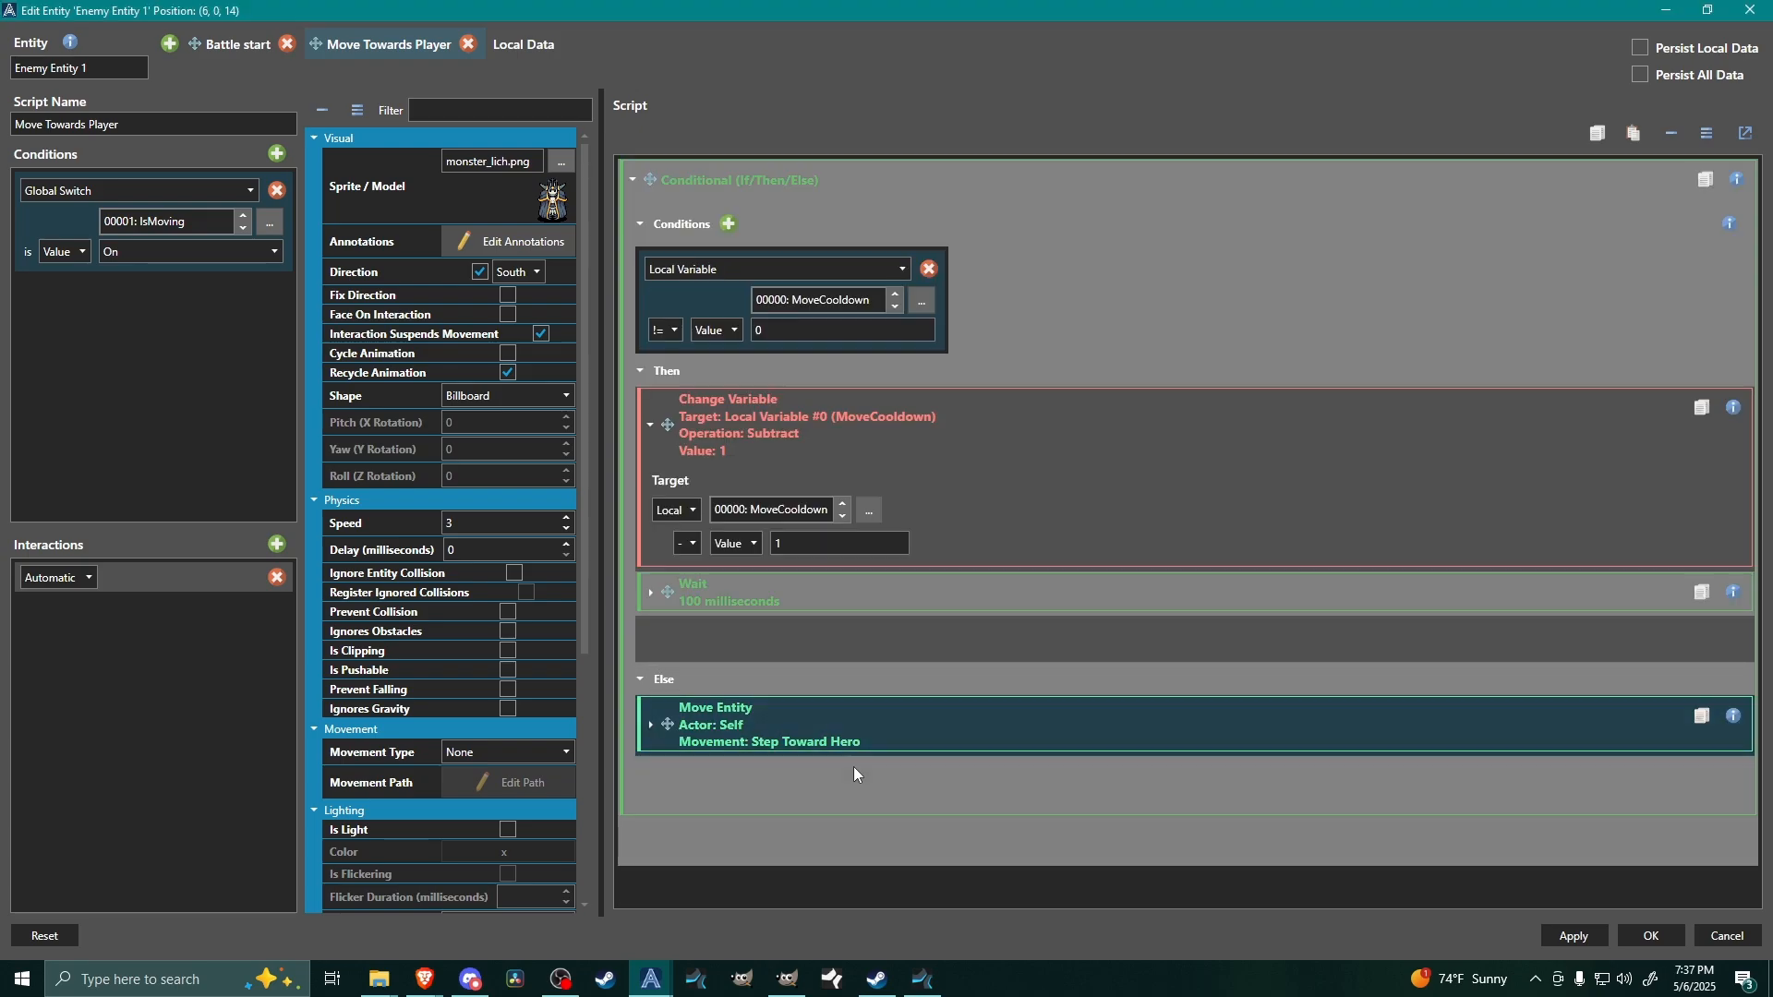
- Copy the 100-millisecond Wait command from the Then branch and paste it below Move Entity in the Else branch
right_click(768, 784)
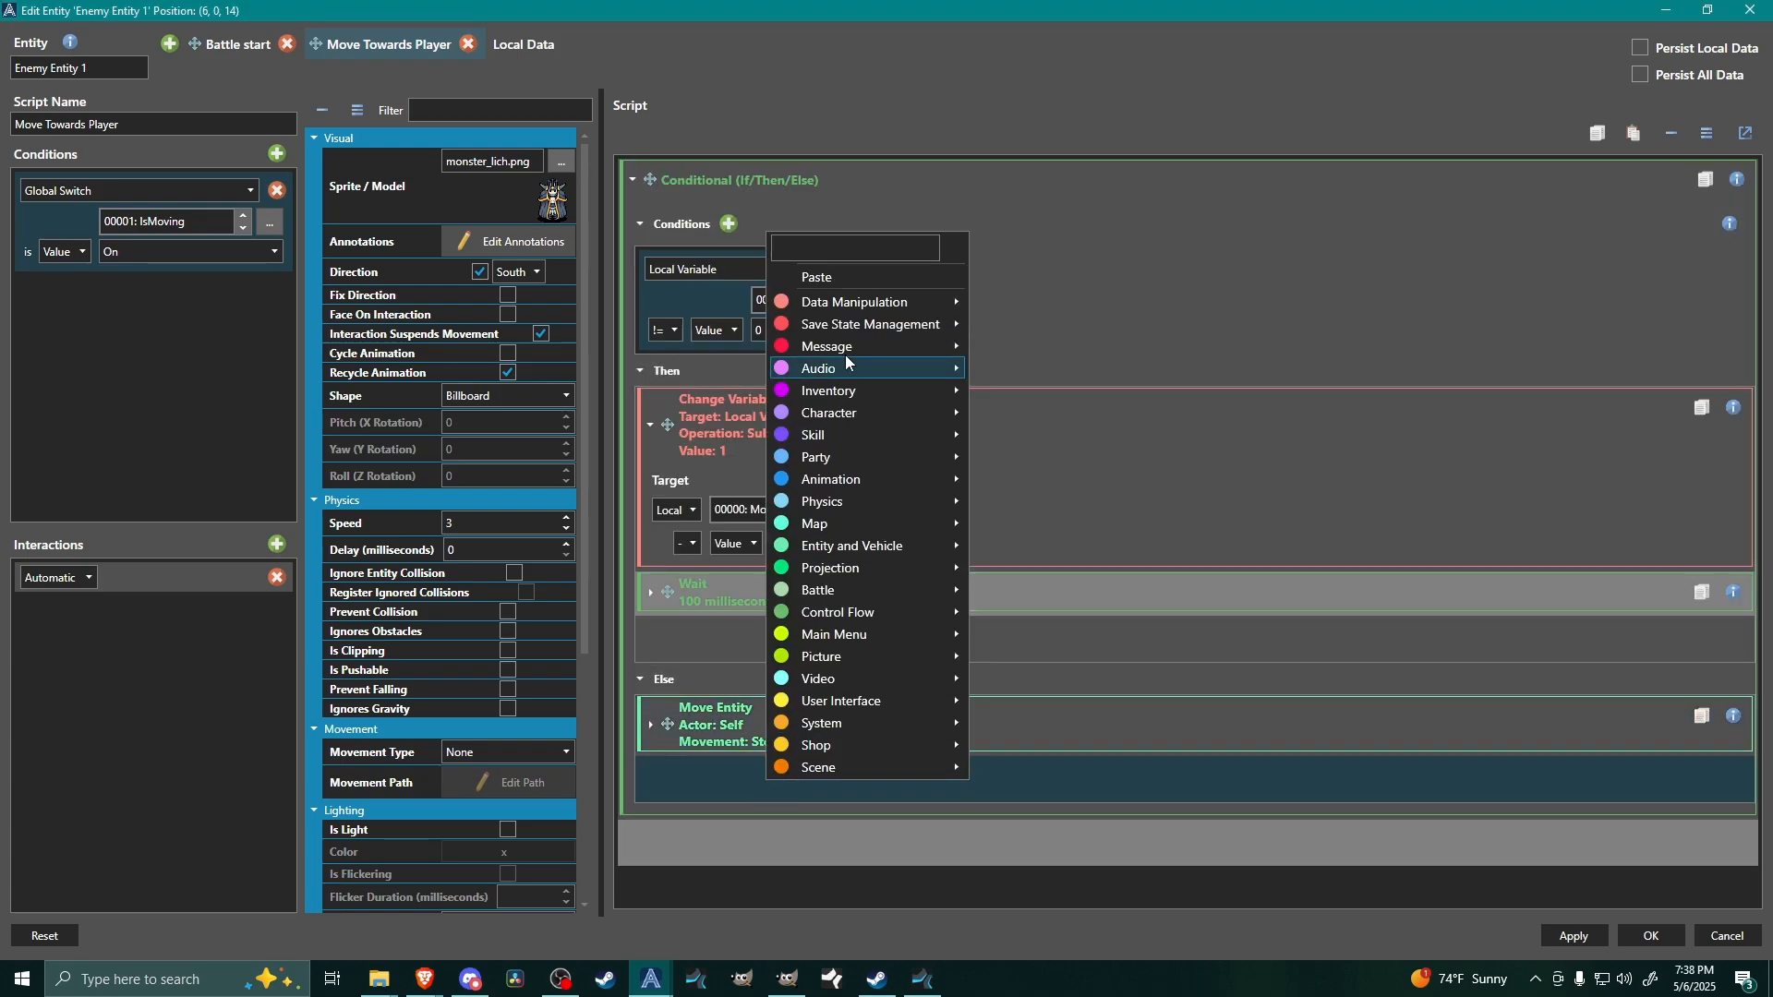
click(729, 598)
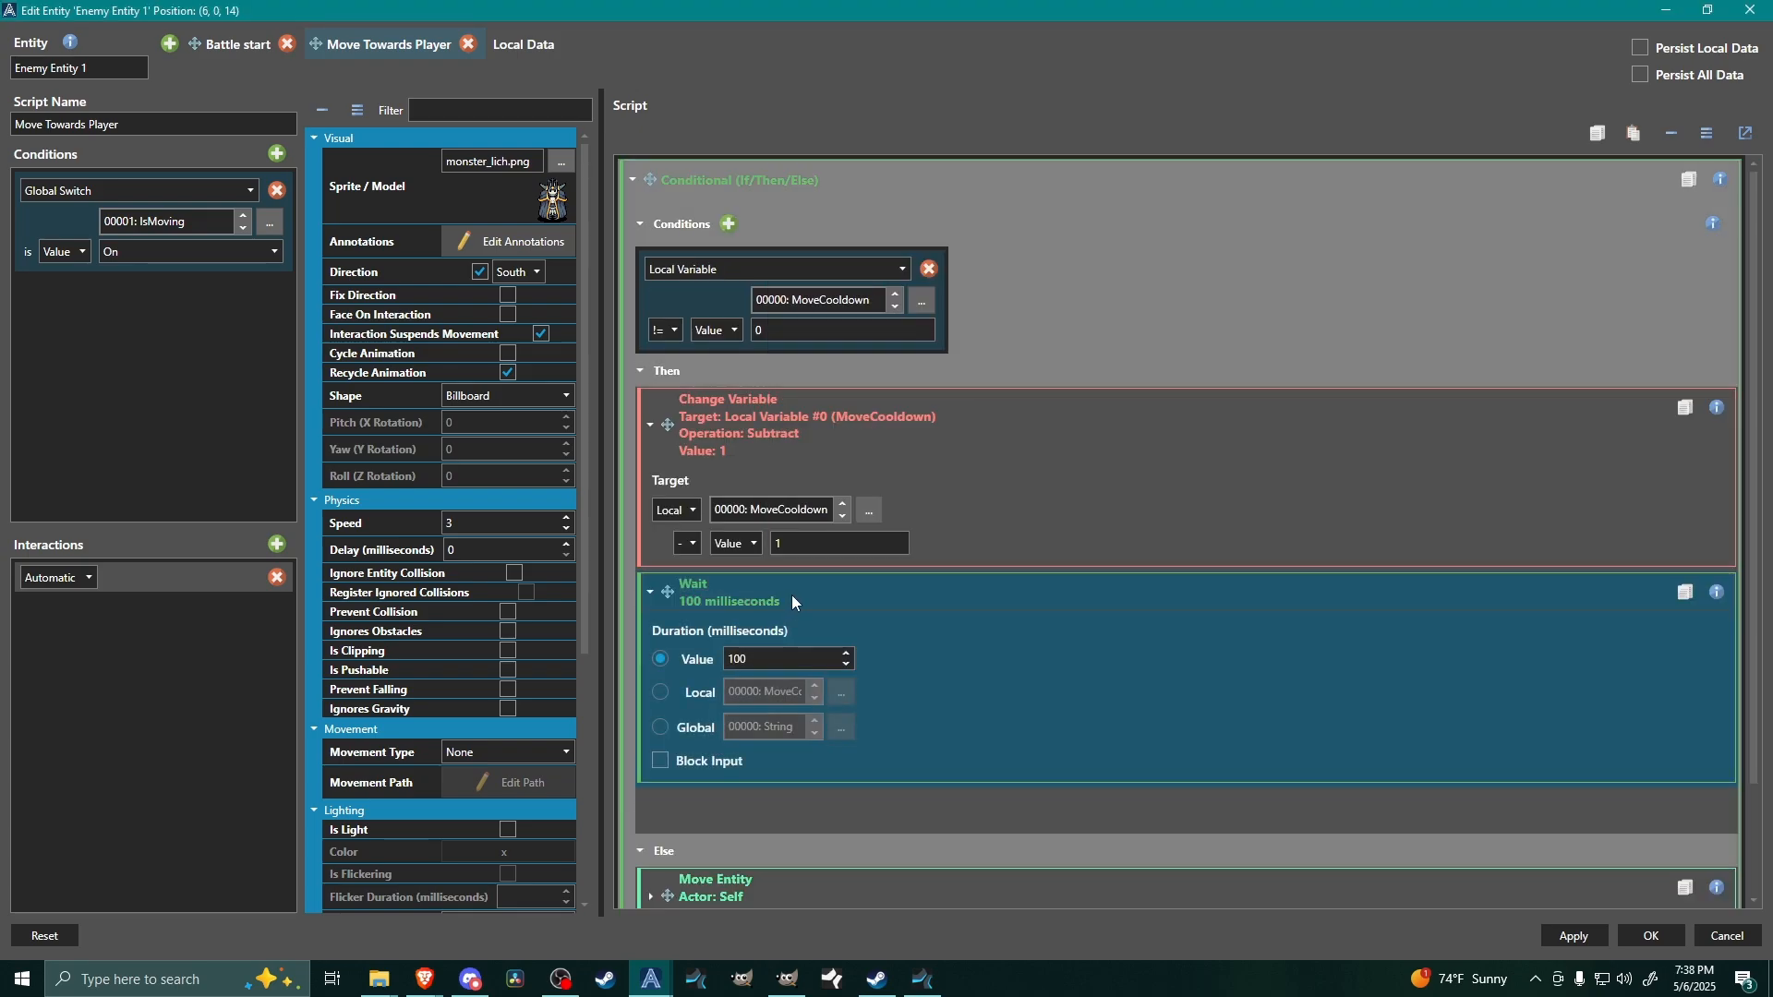
right_click(808, 595)
click(856, 392)
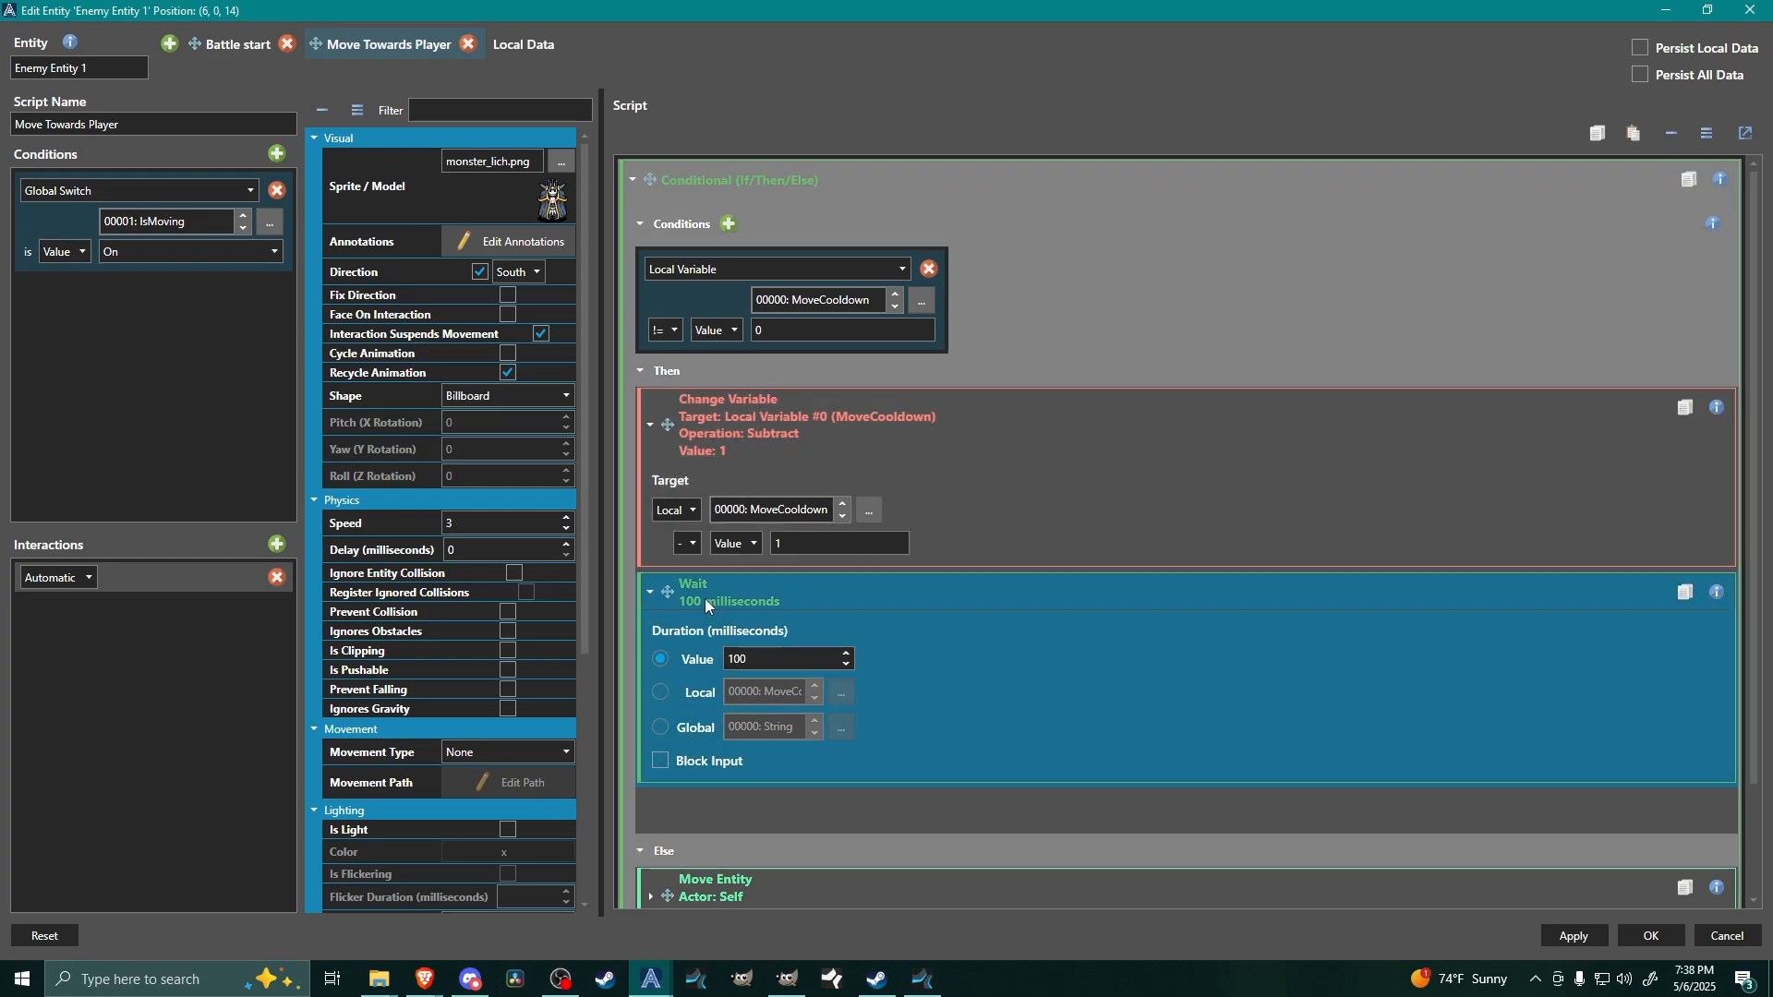
click(651, 592)
click(731, 790)
right_click(733, 790)
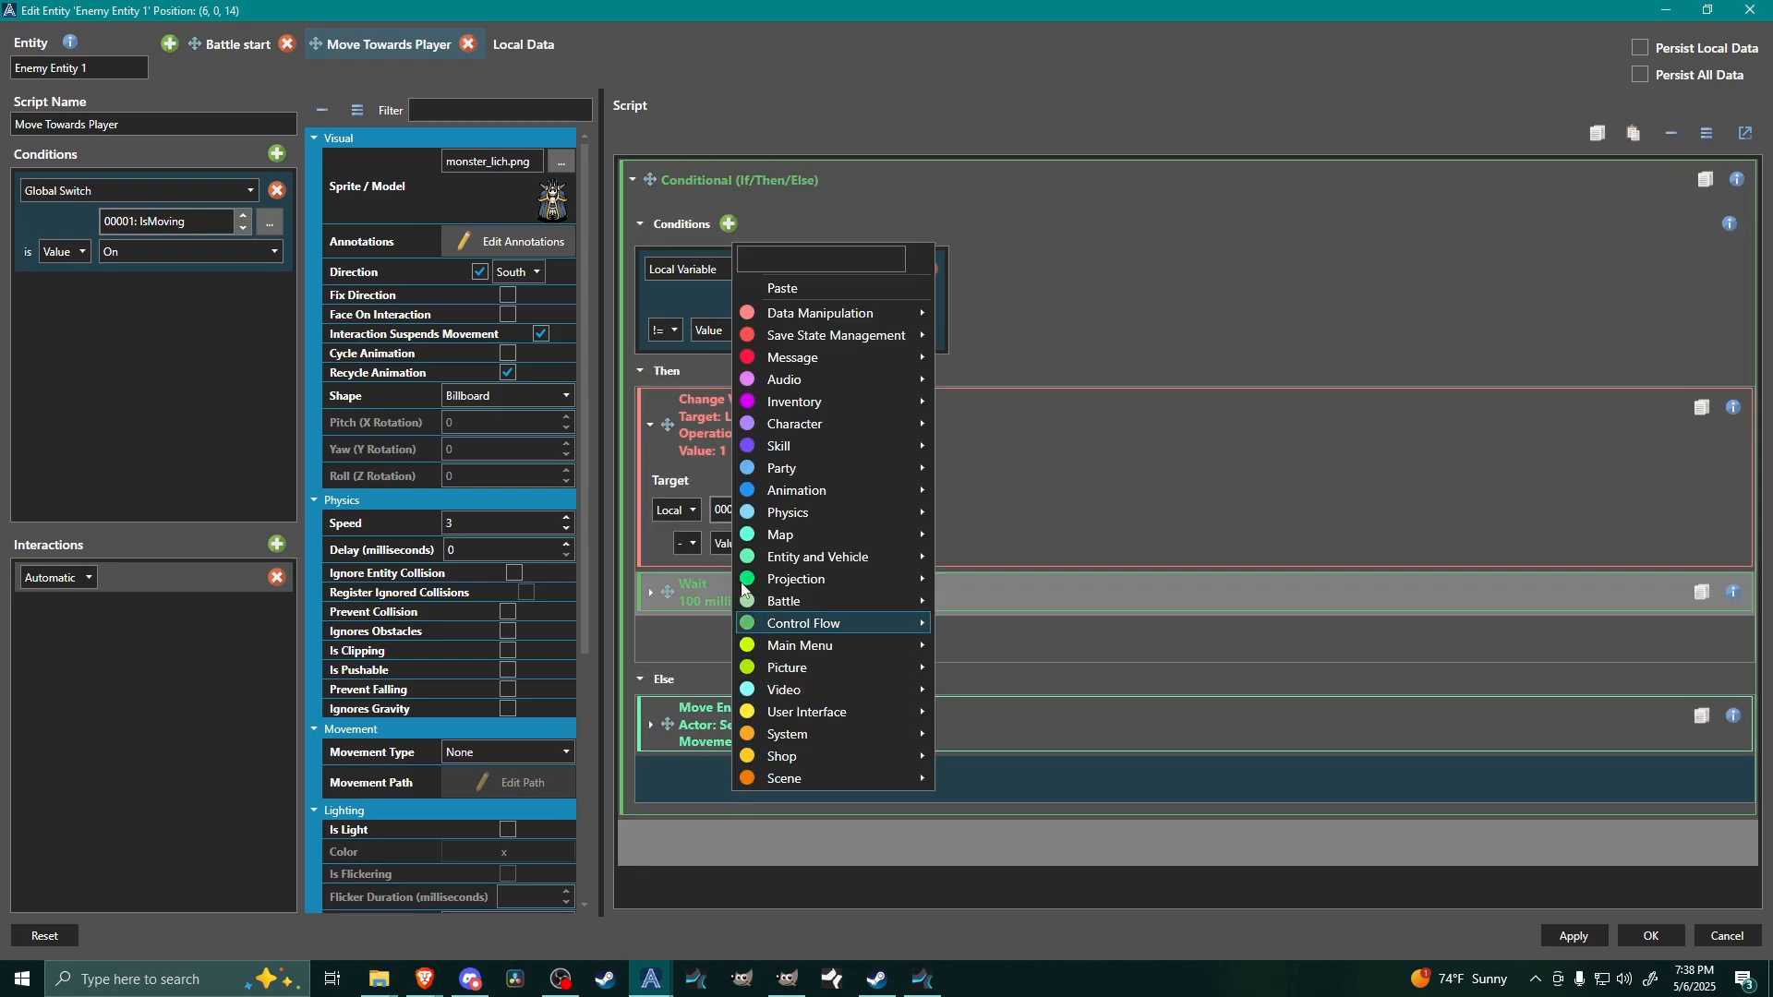
click(795, 292)
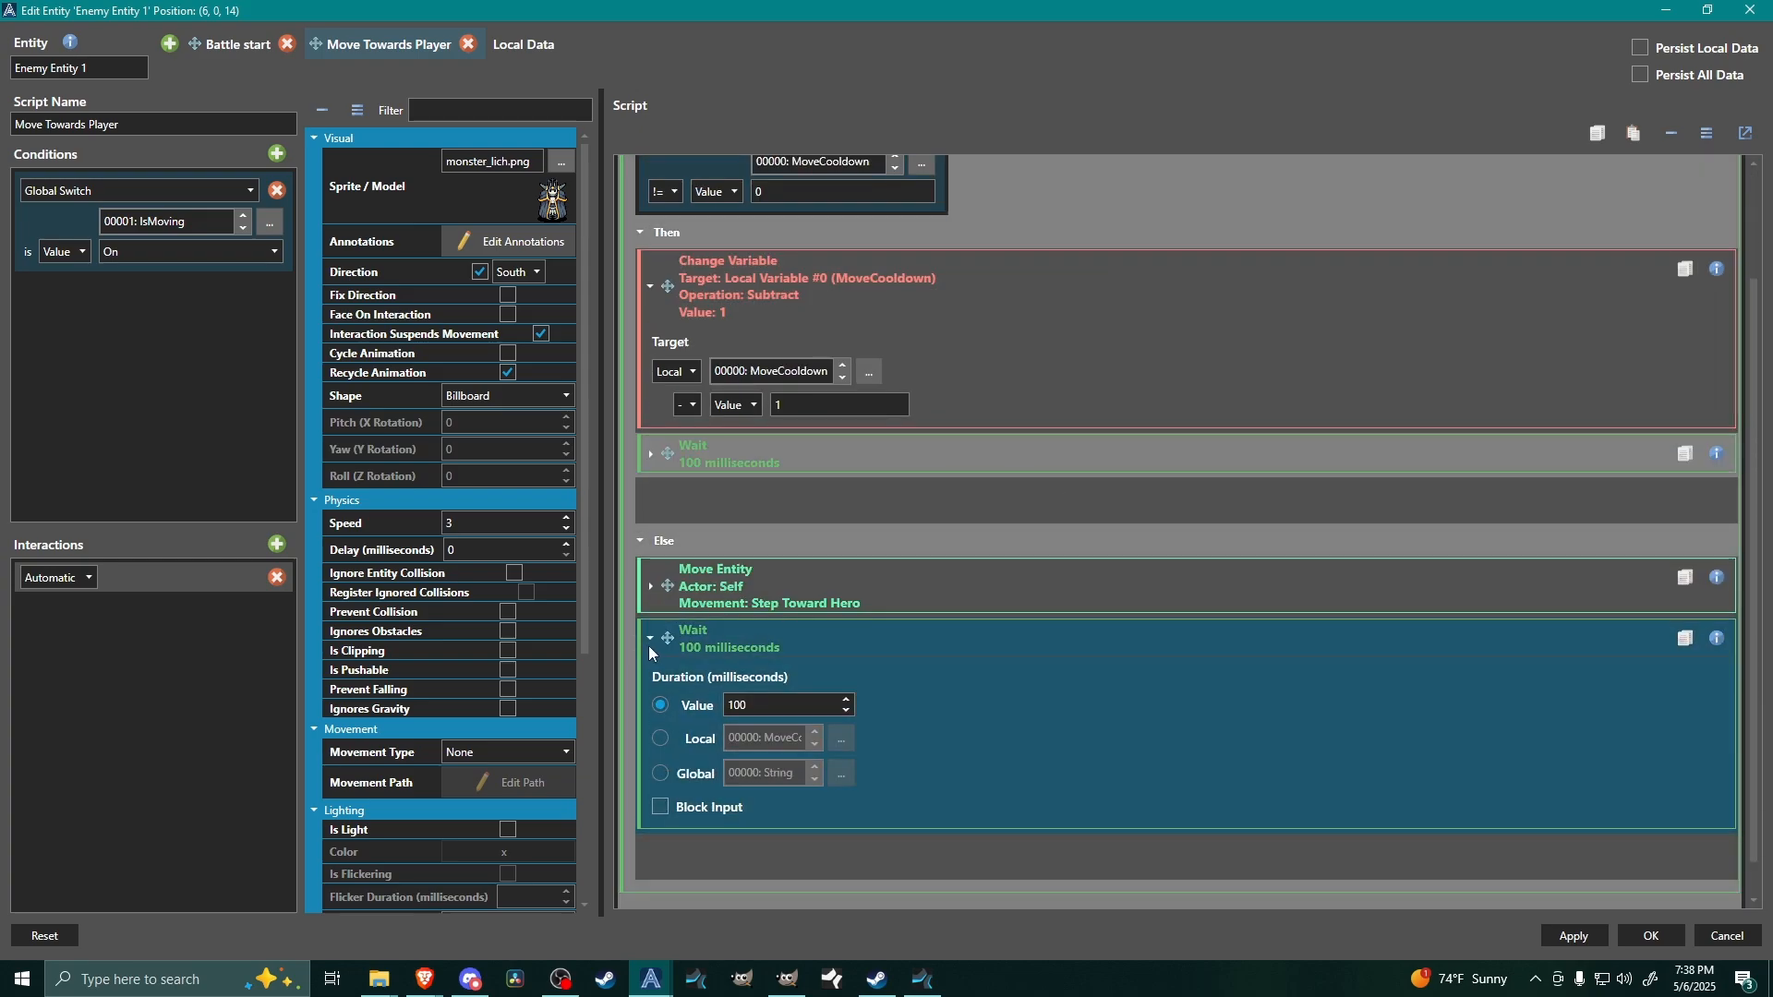
- Collapse the pasted Wait, add a Change Variable command below it that sets local variable MoveCooldown to 2, and save the entity
click(651, 638)
click(734, 811)
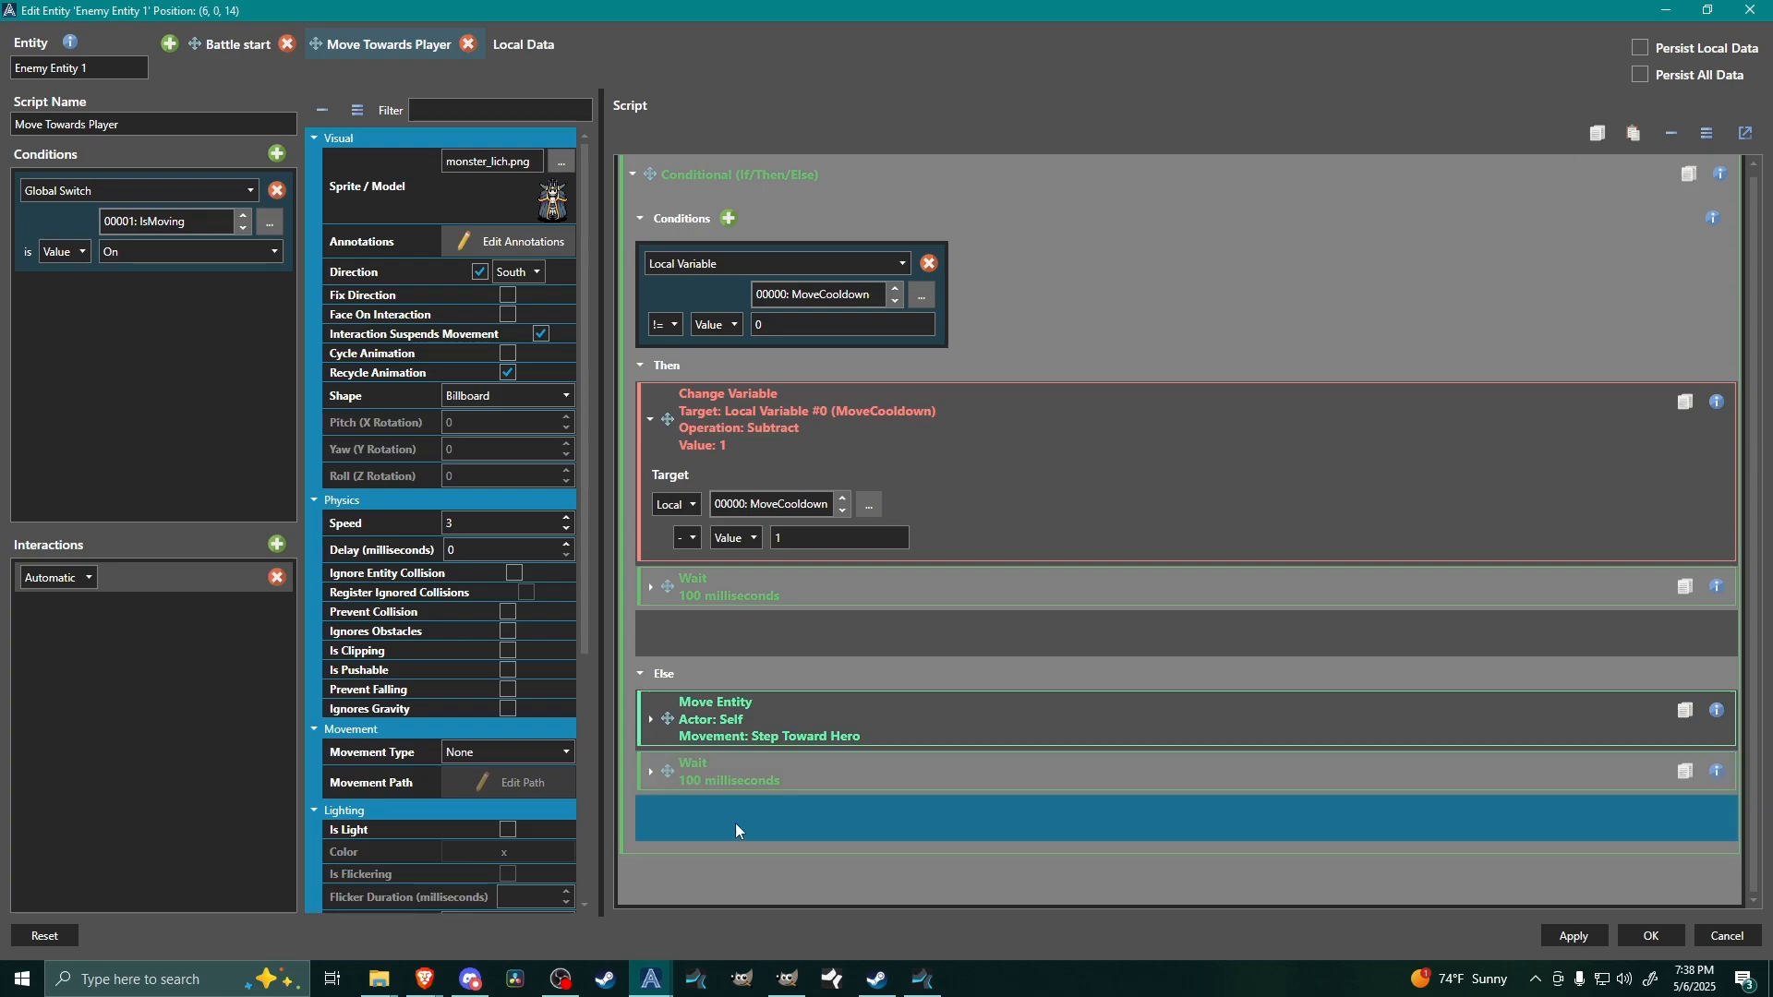
right_click(761, 828)
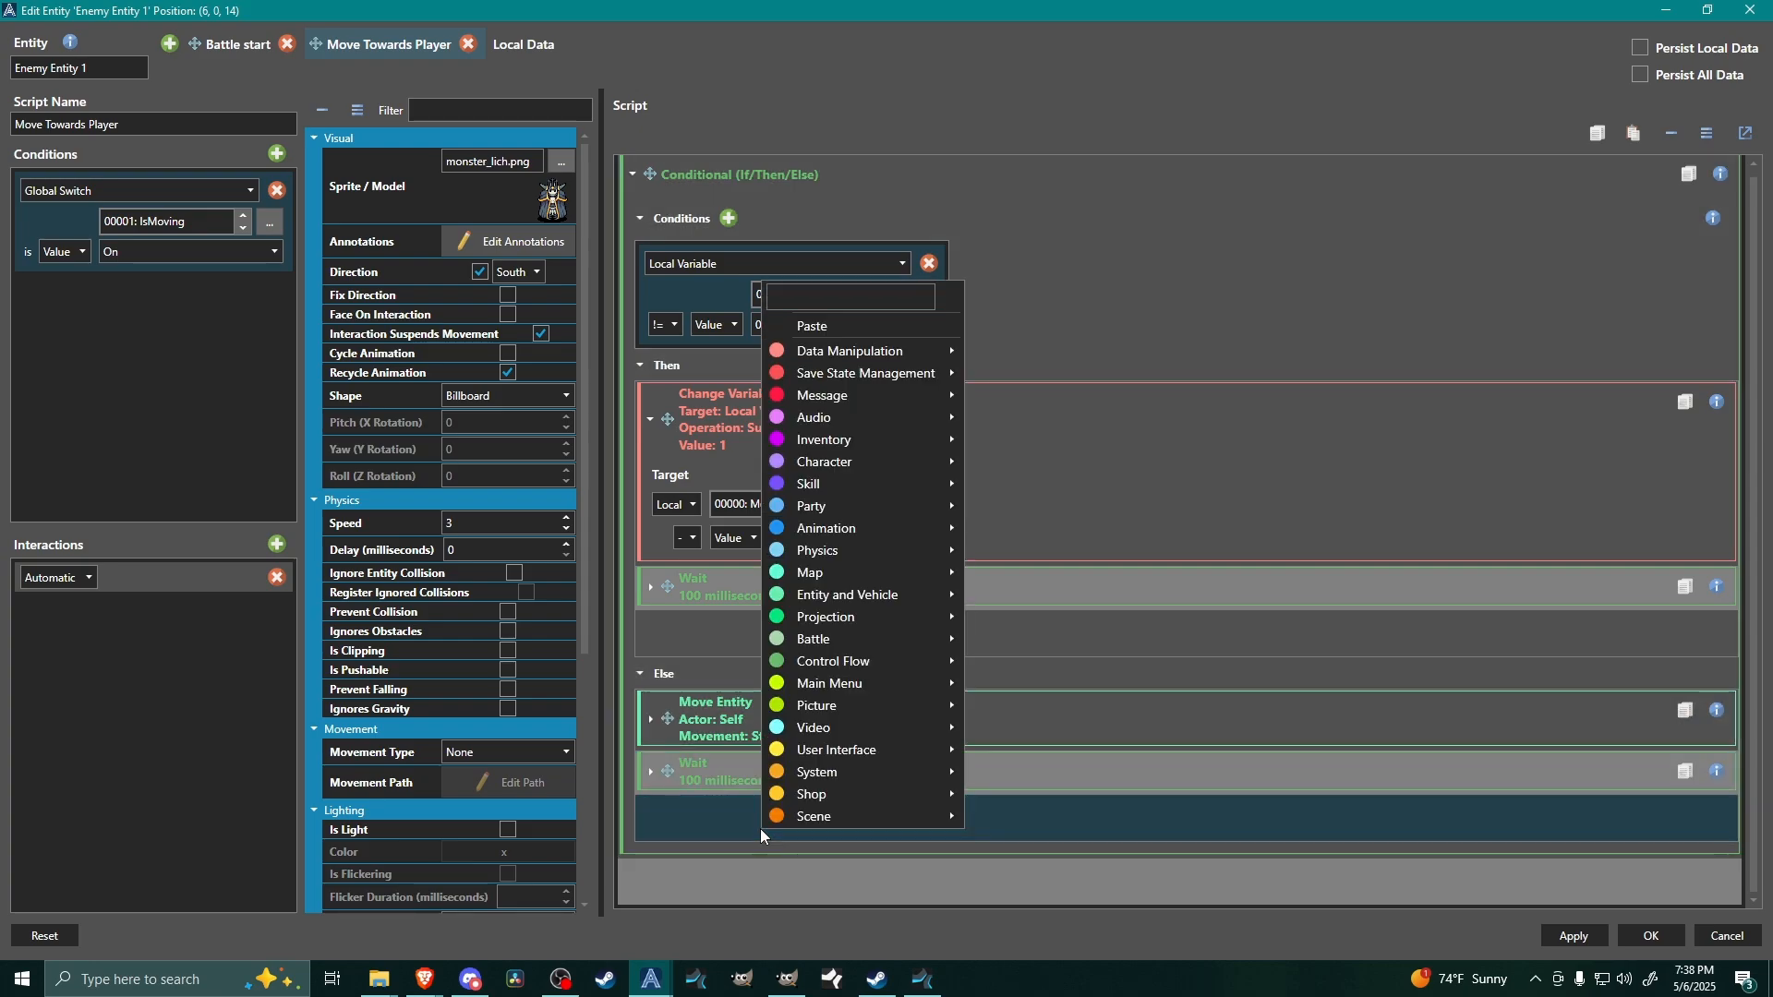
mouse_move(858, 351)
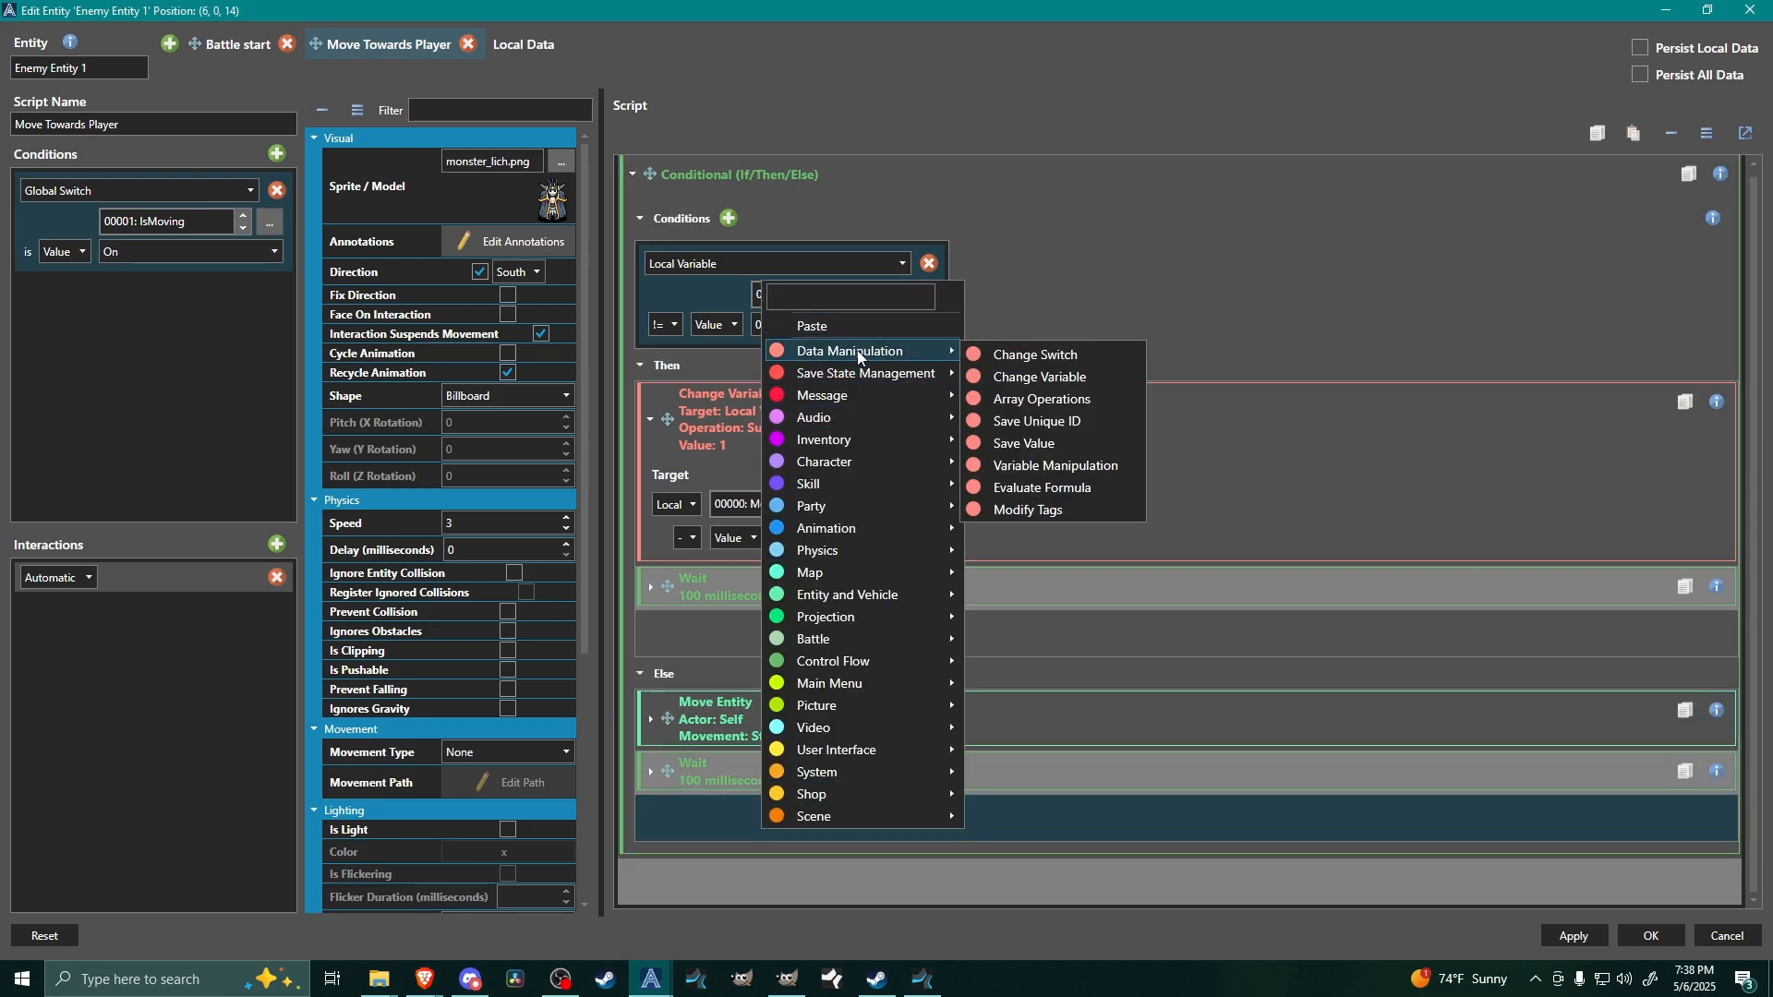
click(1049, 378)
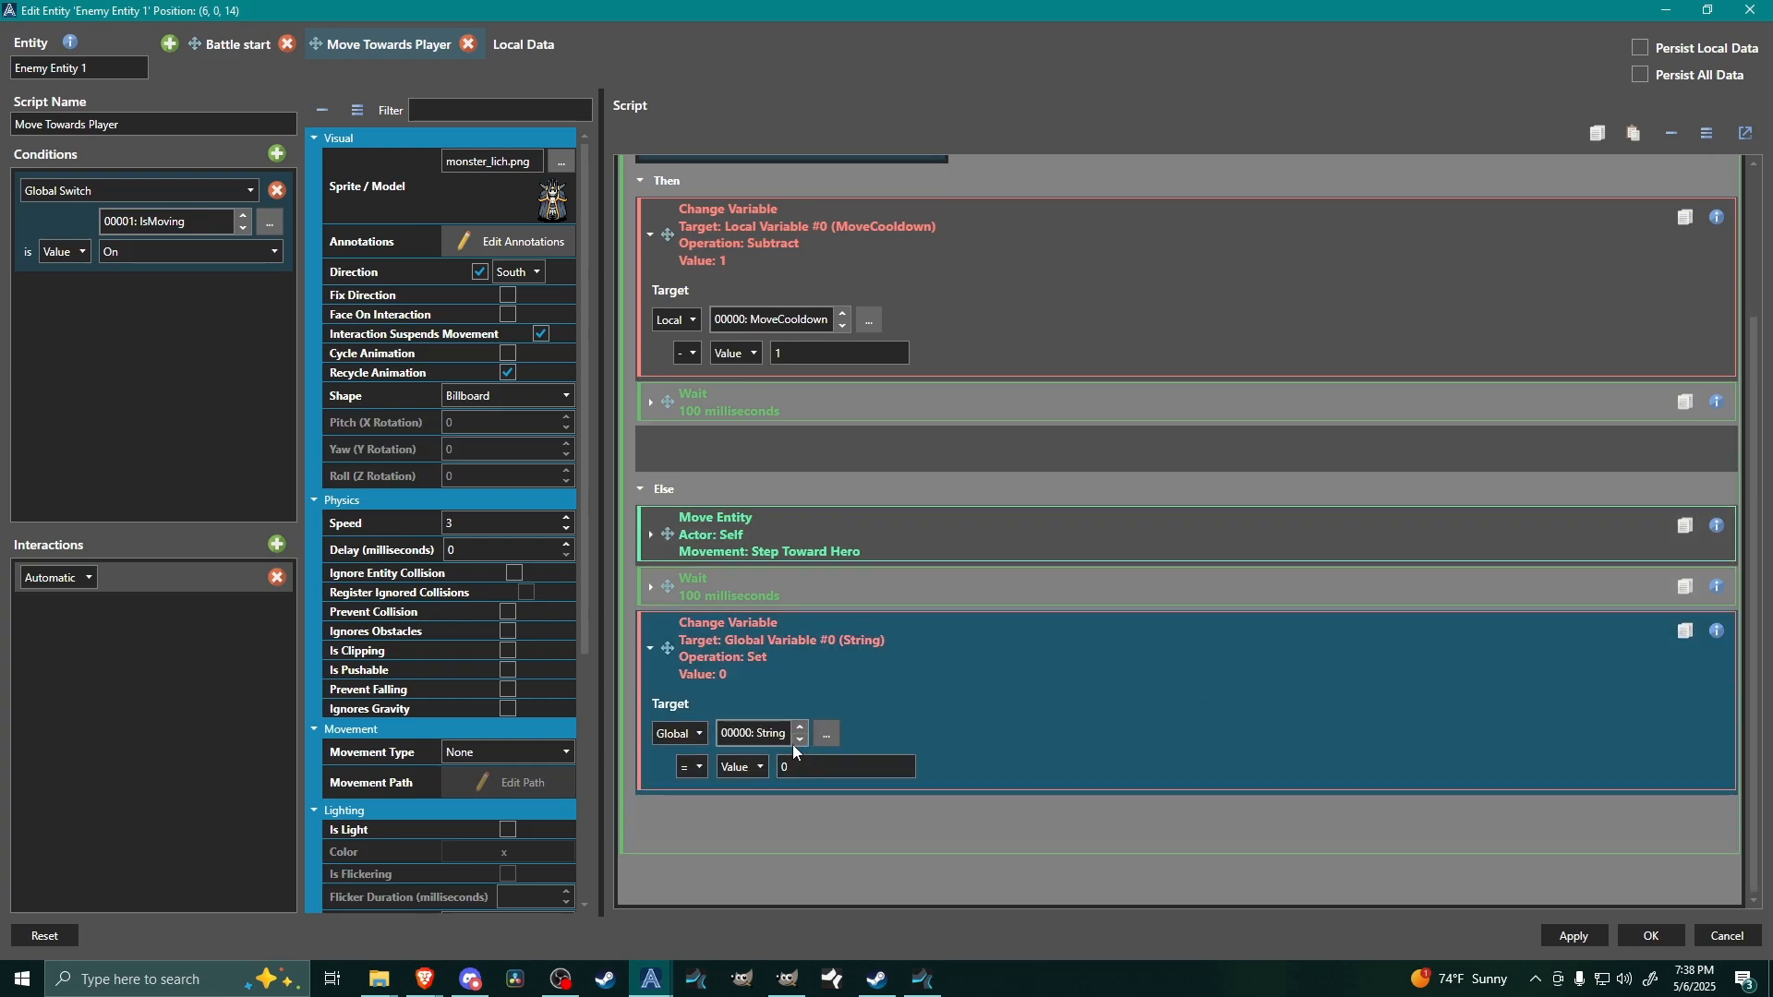
click(671, 736)
click(688, 805)
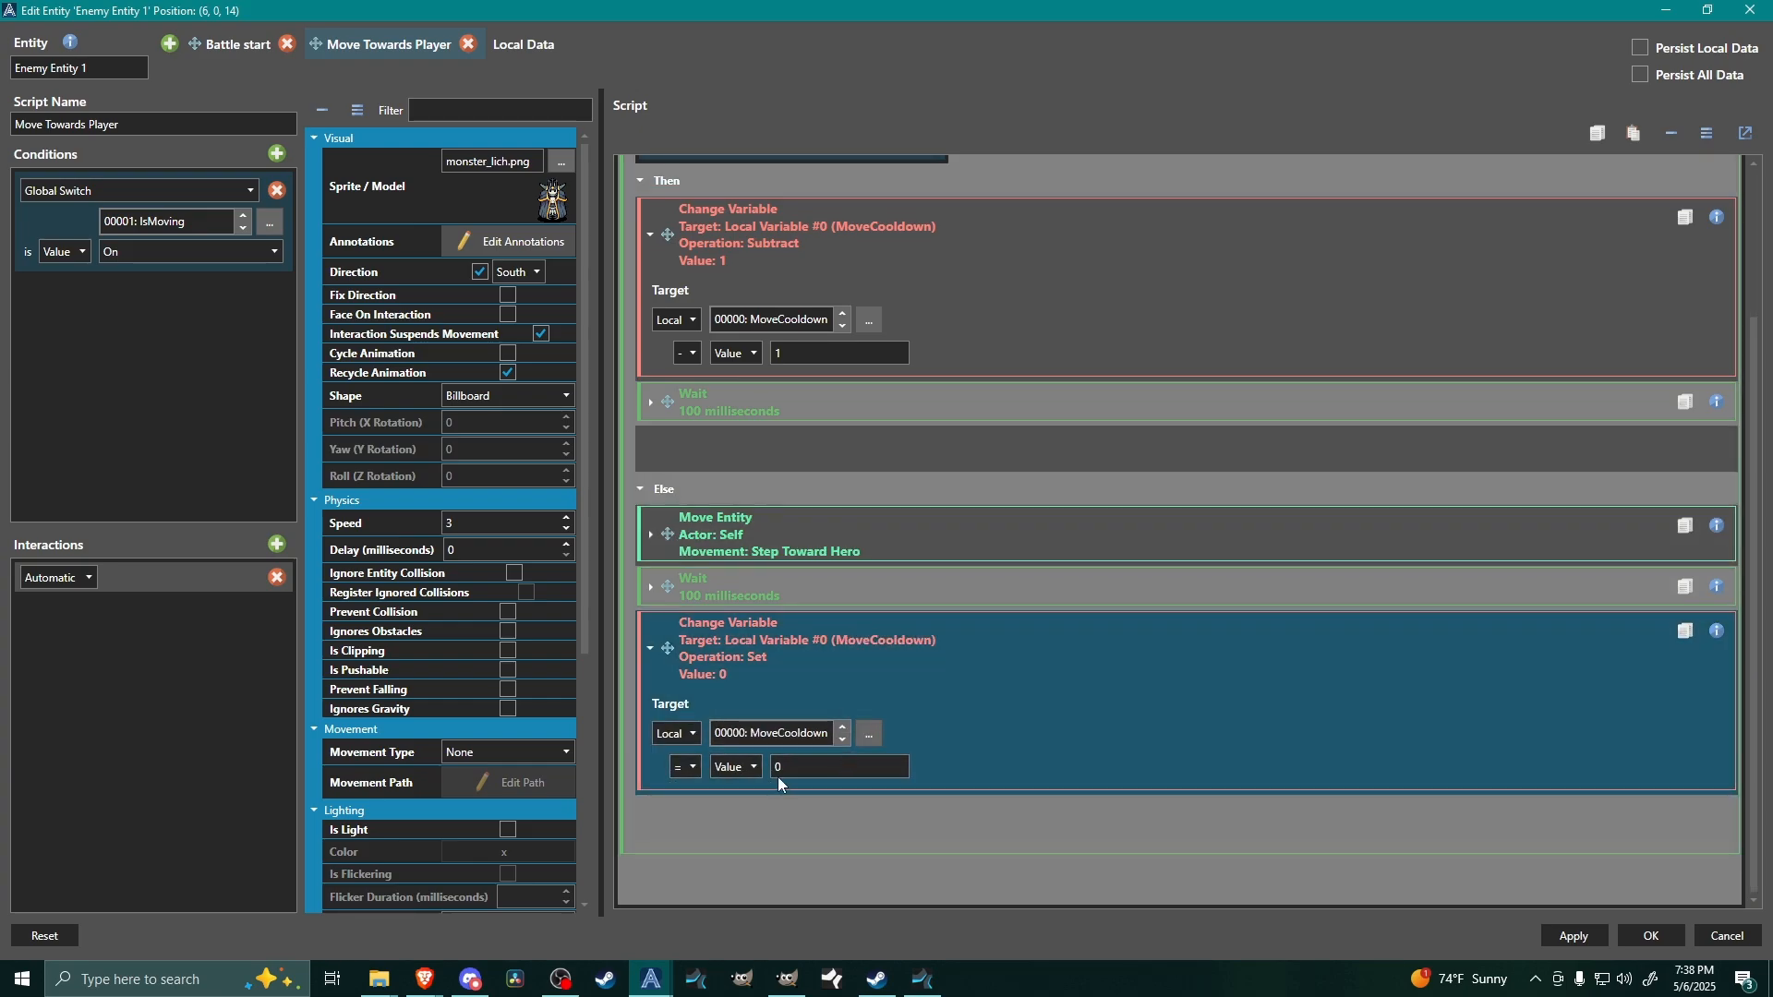
click(805, 774)
text(2)
scroll(1509, 507, up, 3)
click(1652, 937)
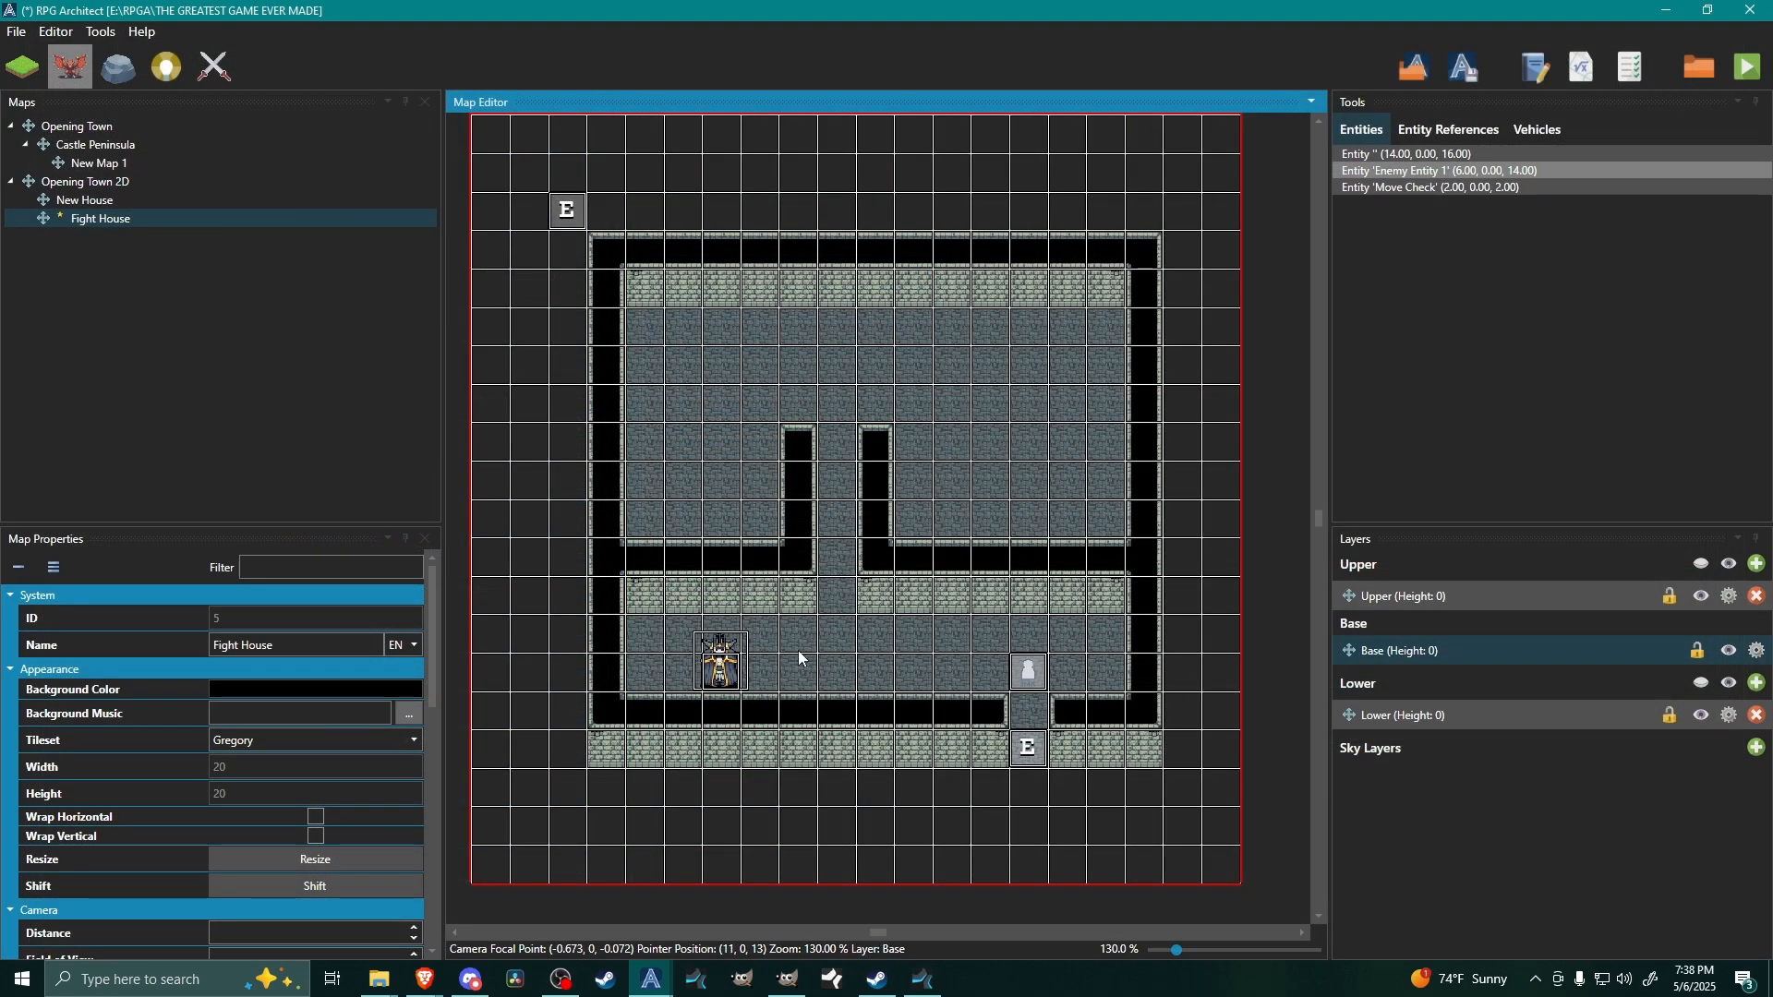
- Try the lich enemy in the upper room's far corner and return it to its original tile
drag(725, 661, 651, 321)
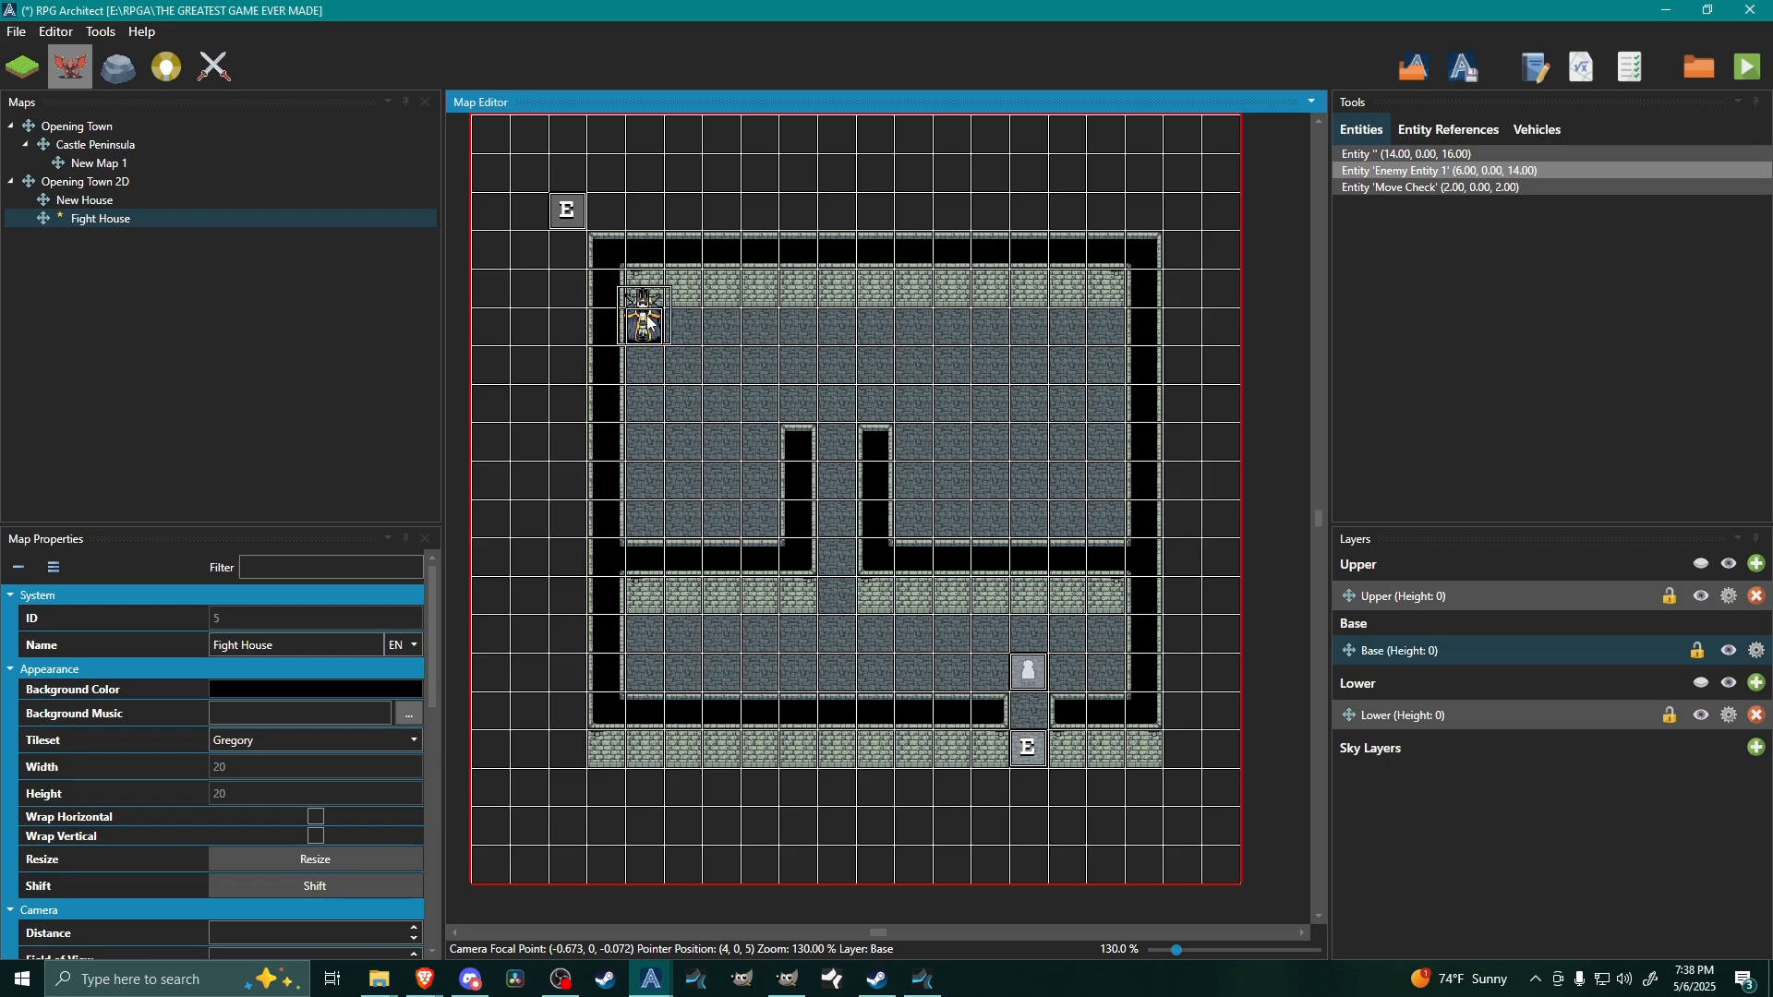
drag(651, 322, 722, 679)
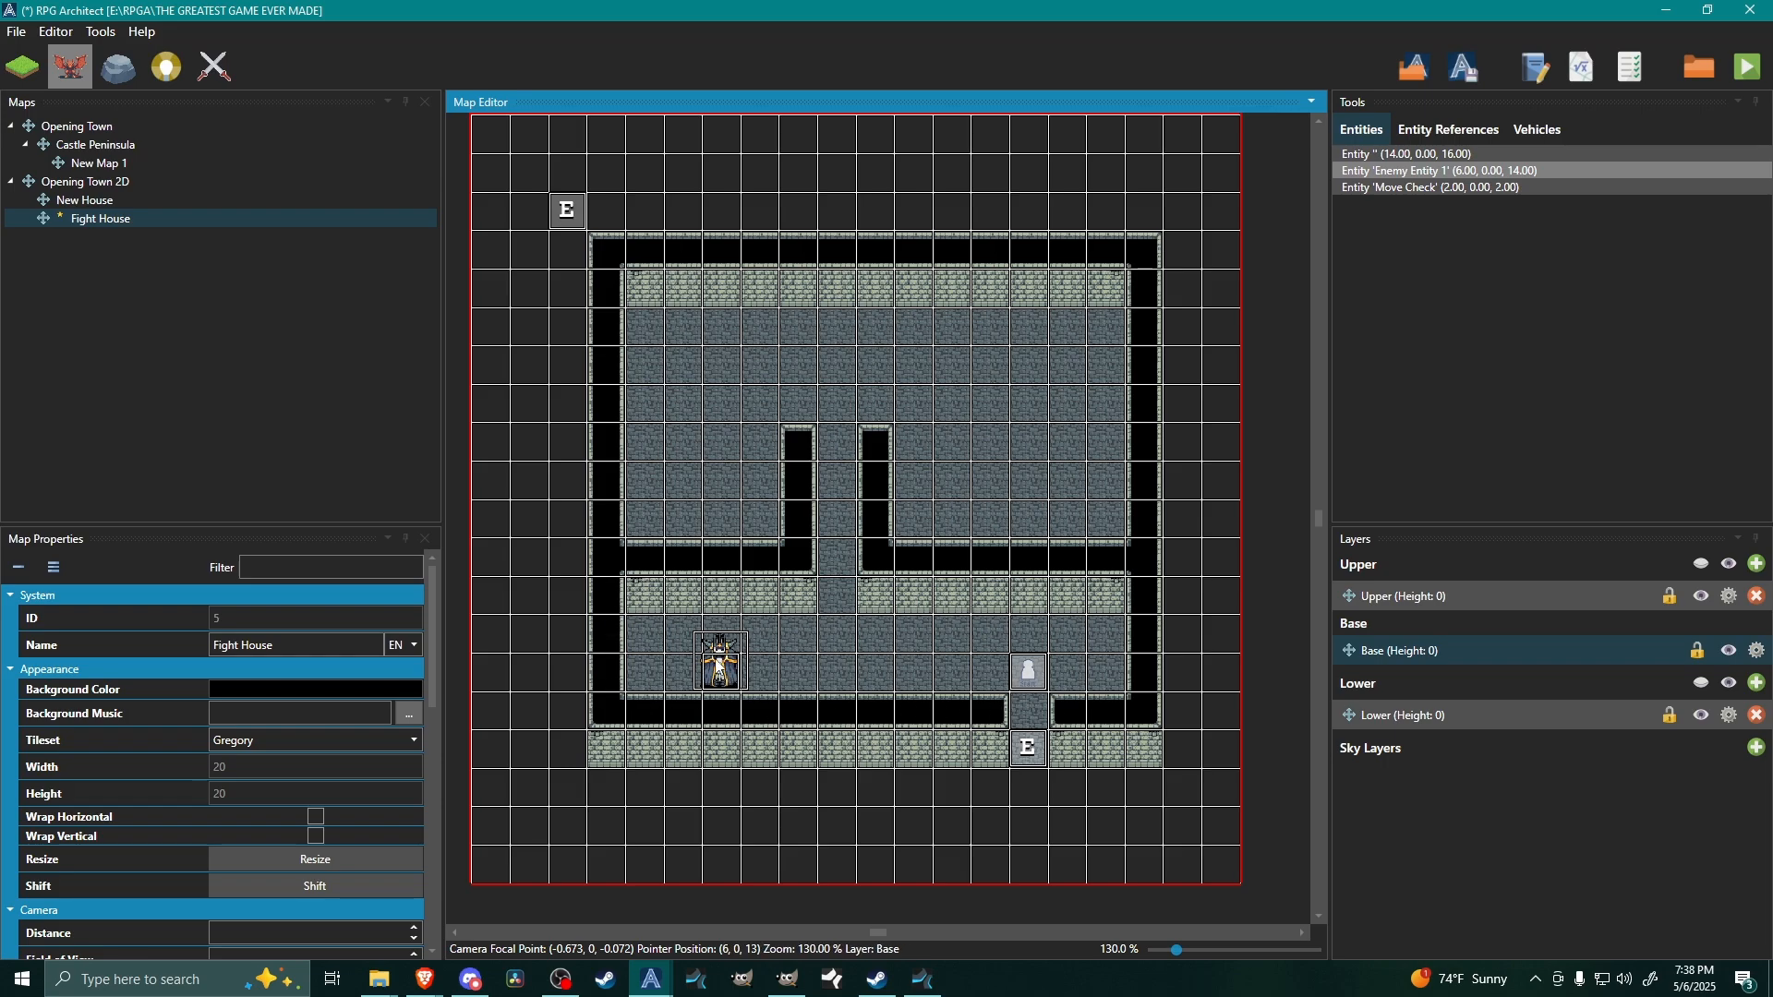
- Add a new script named Aggro range to Enemy Entity 1 and place it first, ahead of Battle start
double_click(720, 666)
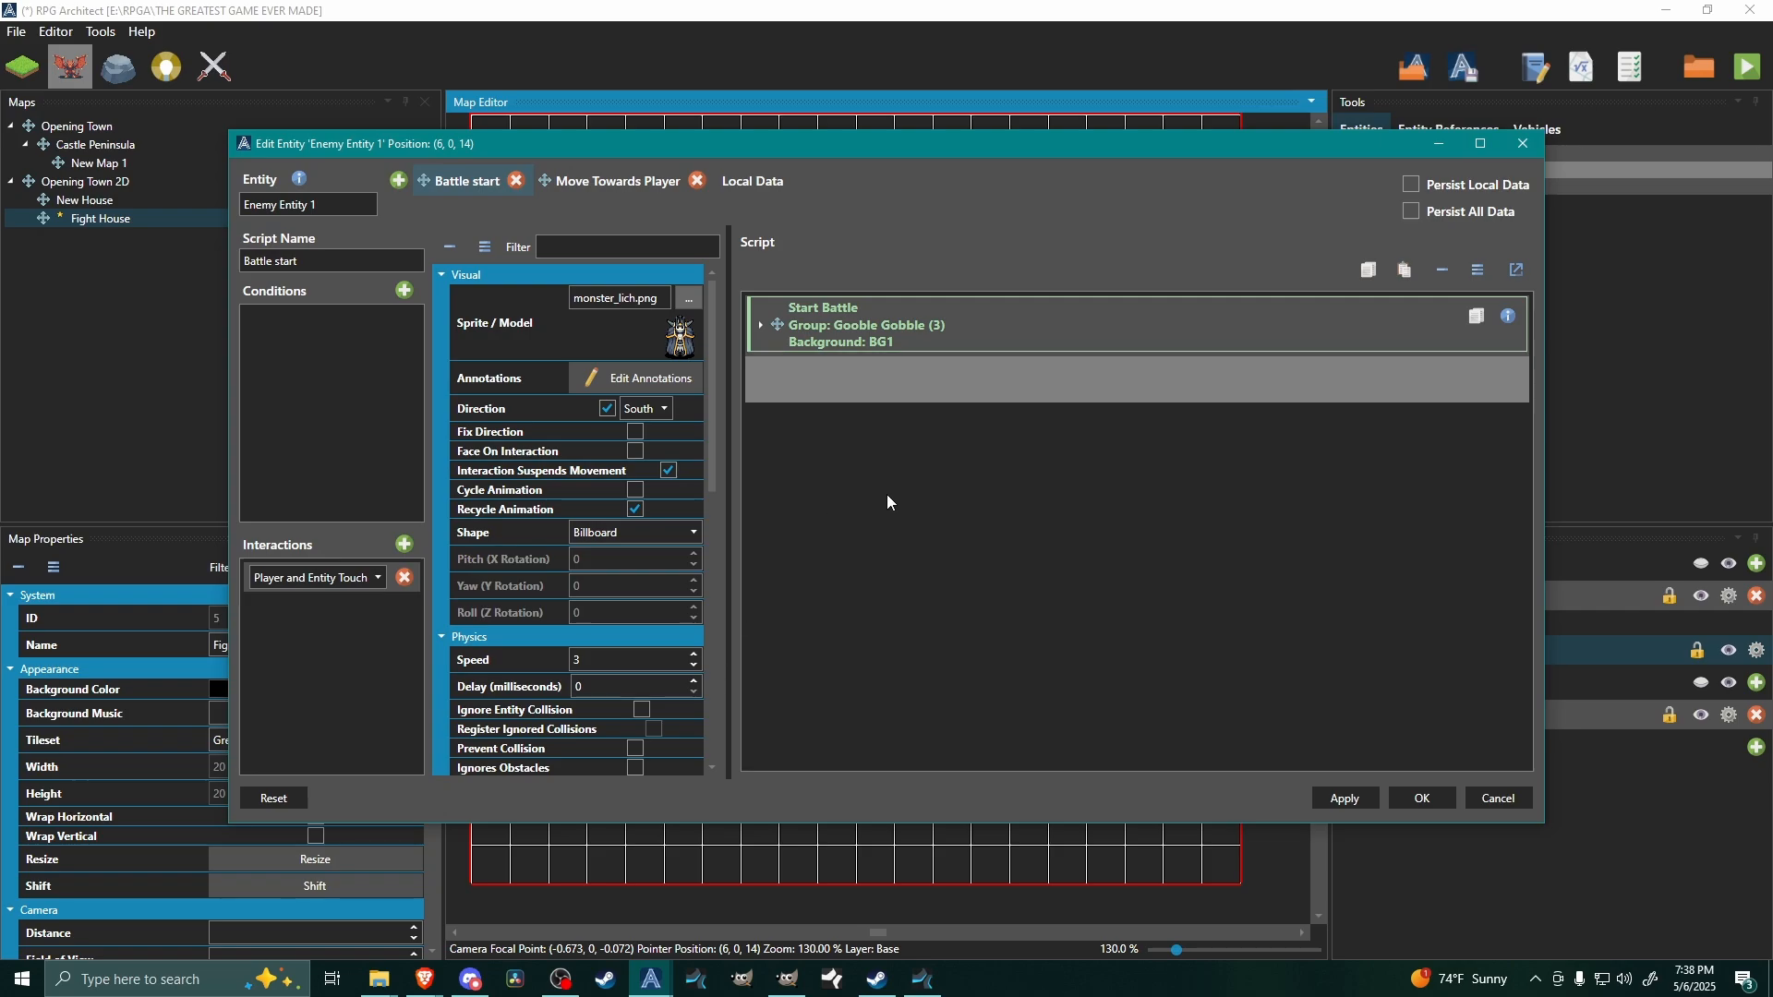
click(399, 182)
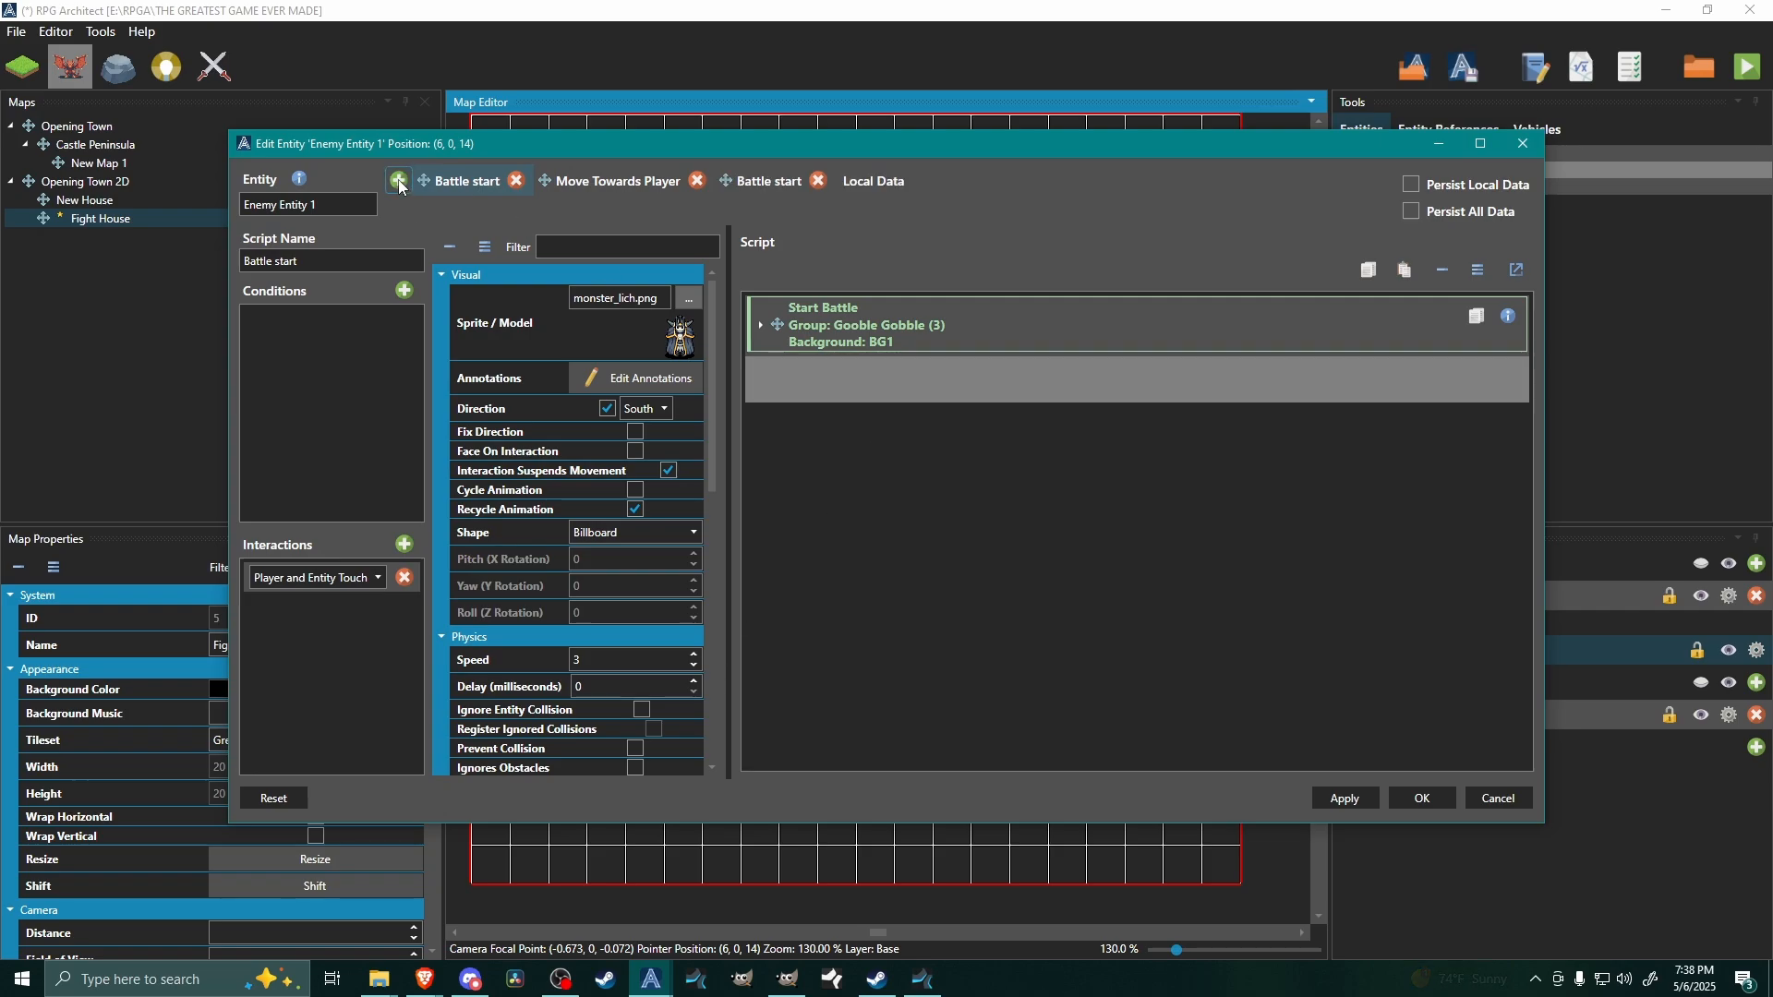
click(773, 181)
triple_click(335, 257)
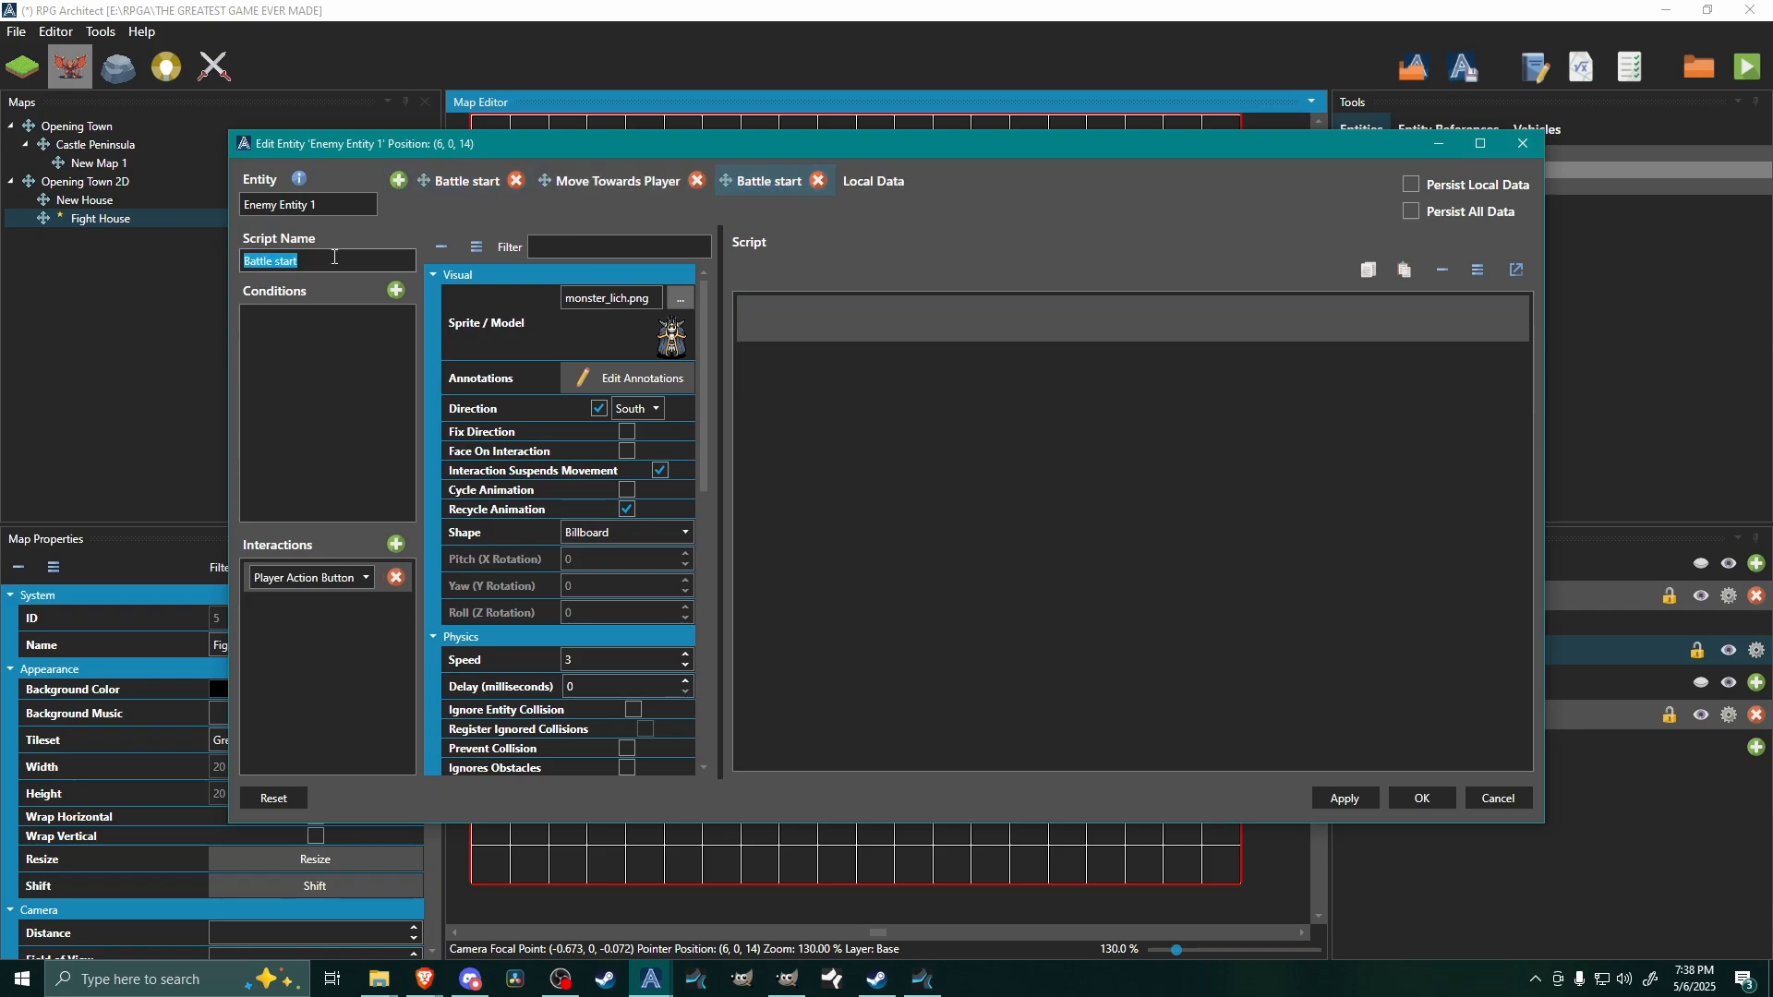
text(Aggro)
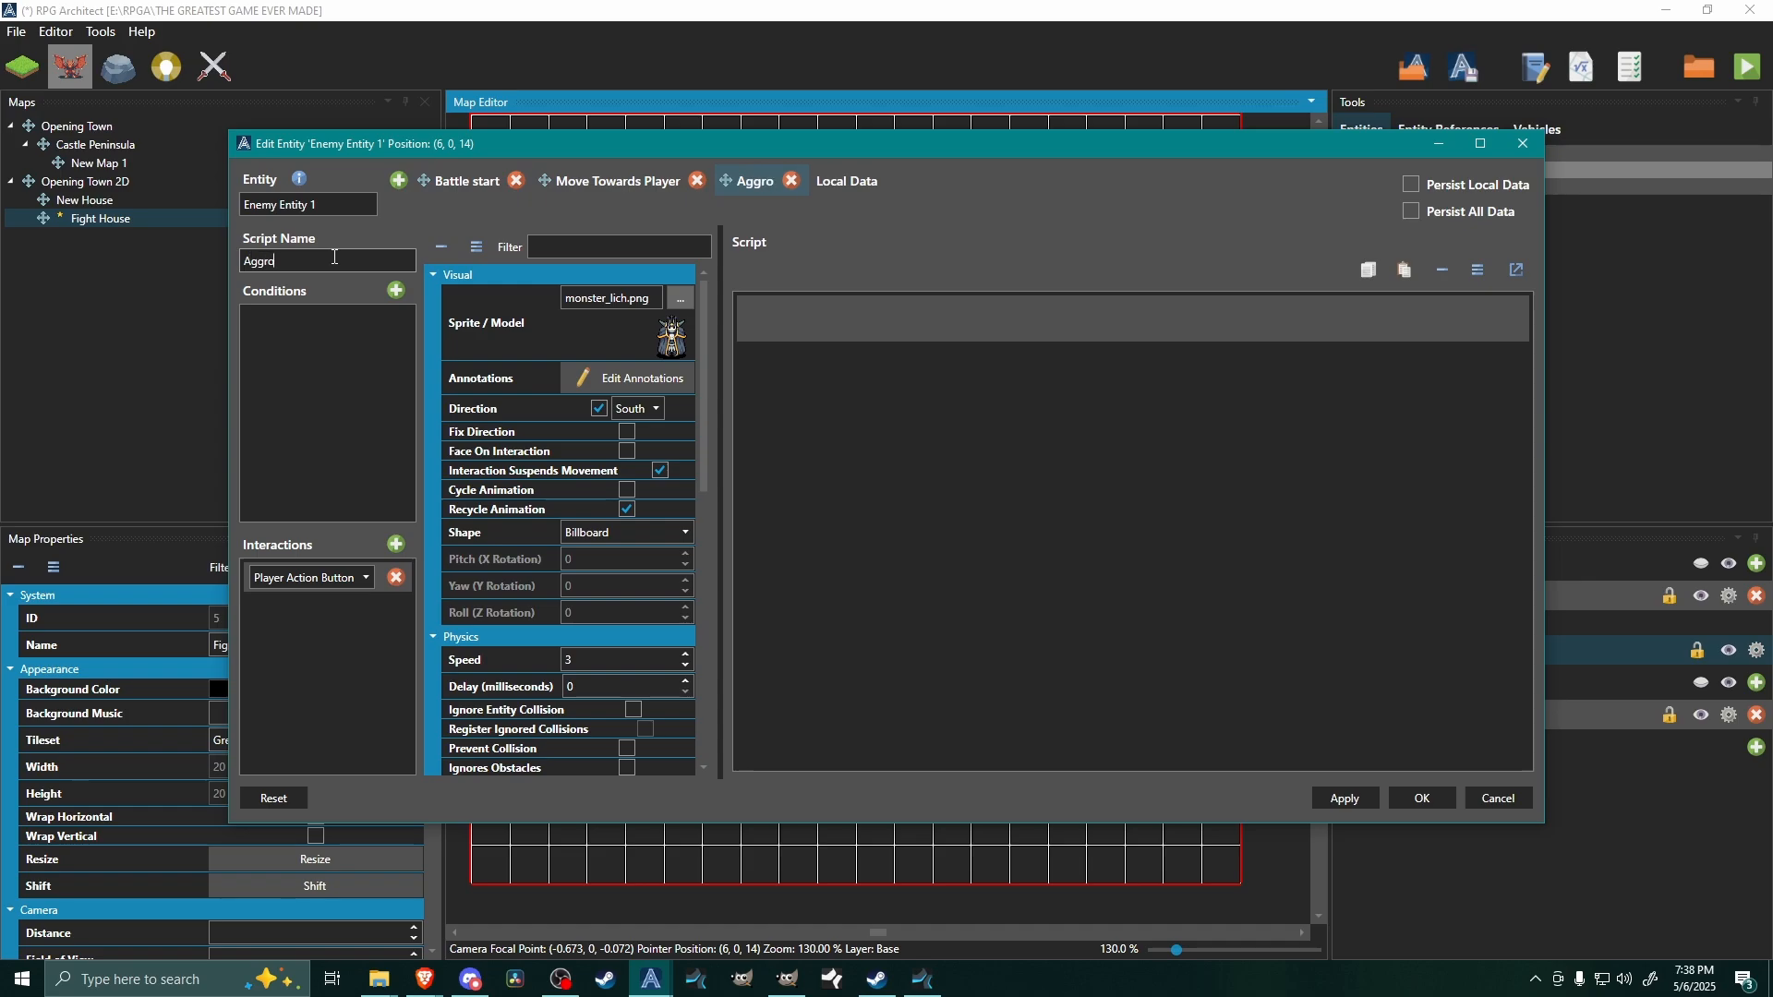
text( range)
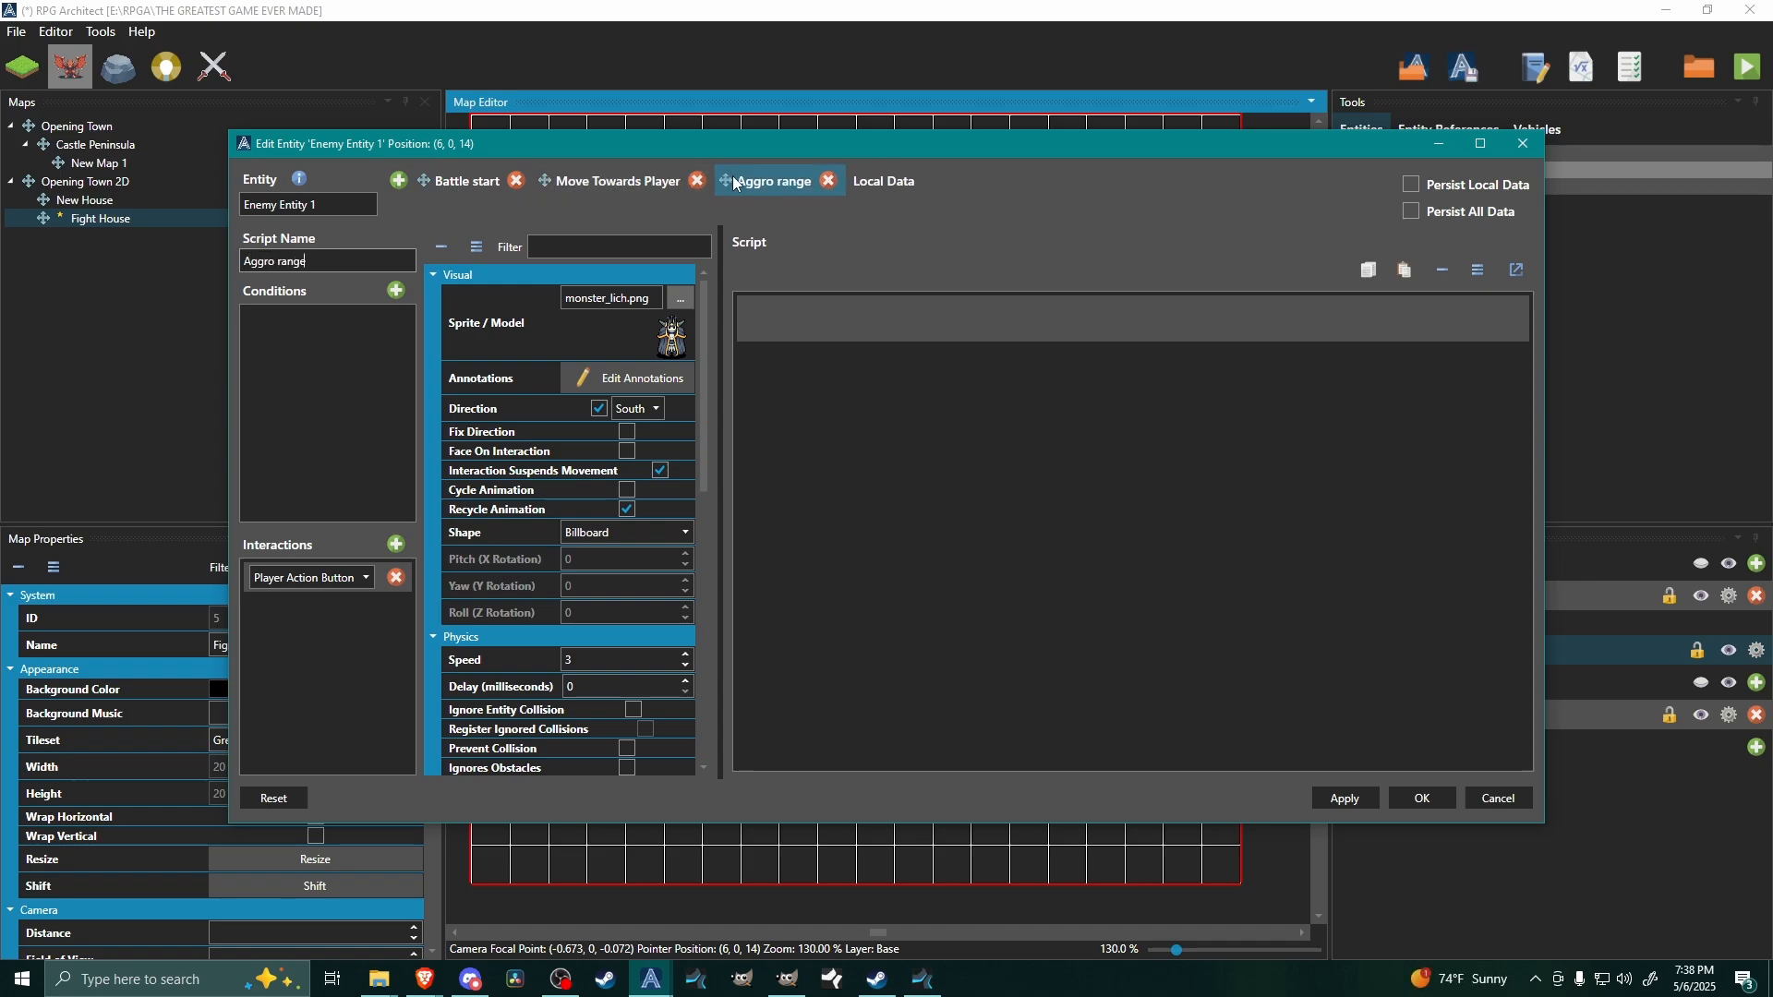
drag(423, 183, 424, 184)
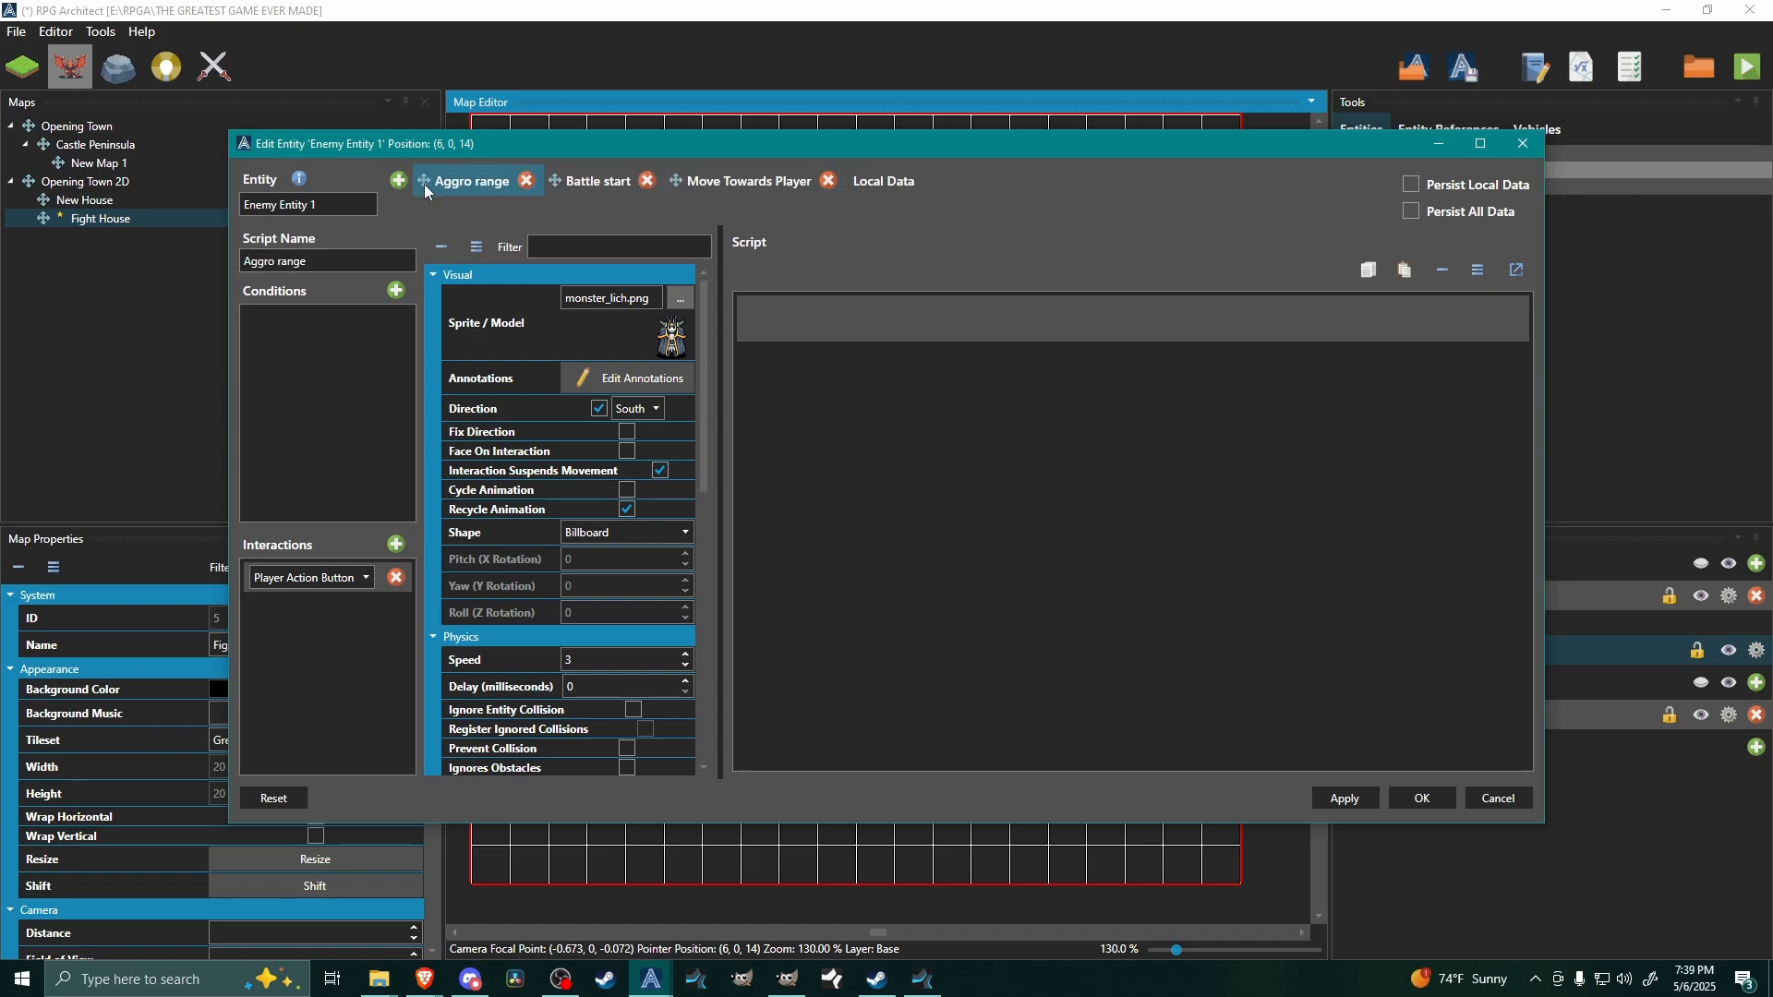
- Set the Aggro range script's interaction to Player and Entity Touch and add a Change Switch command to it
click(321, 578)
click(321, 617)
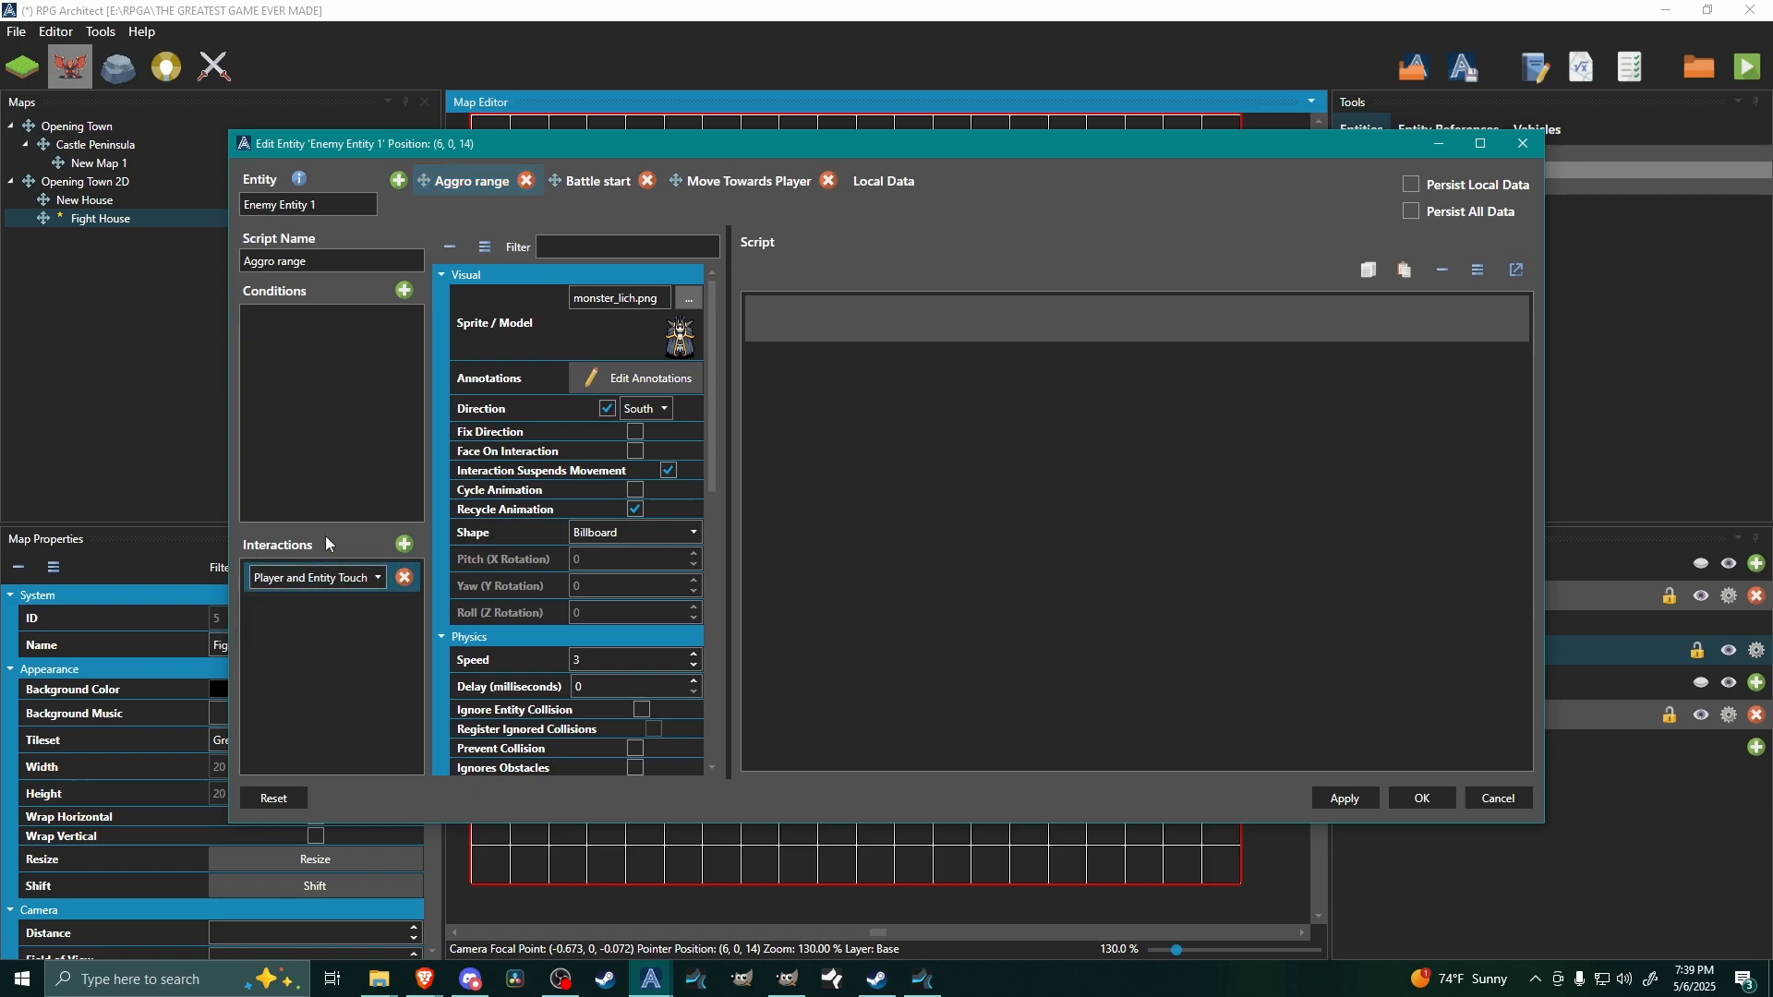
right_click(846, 329)
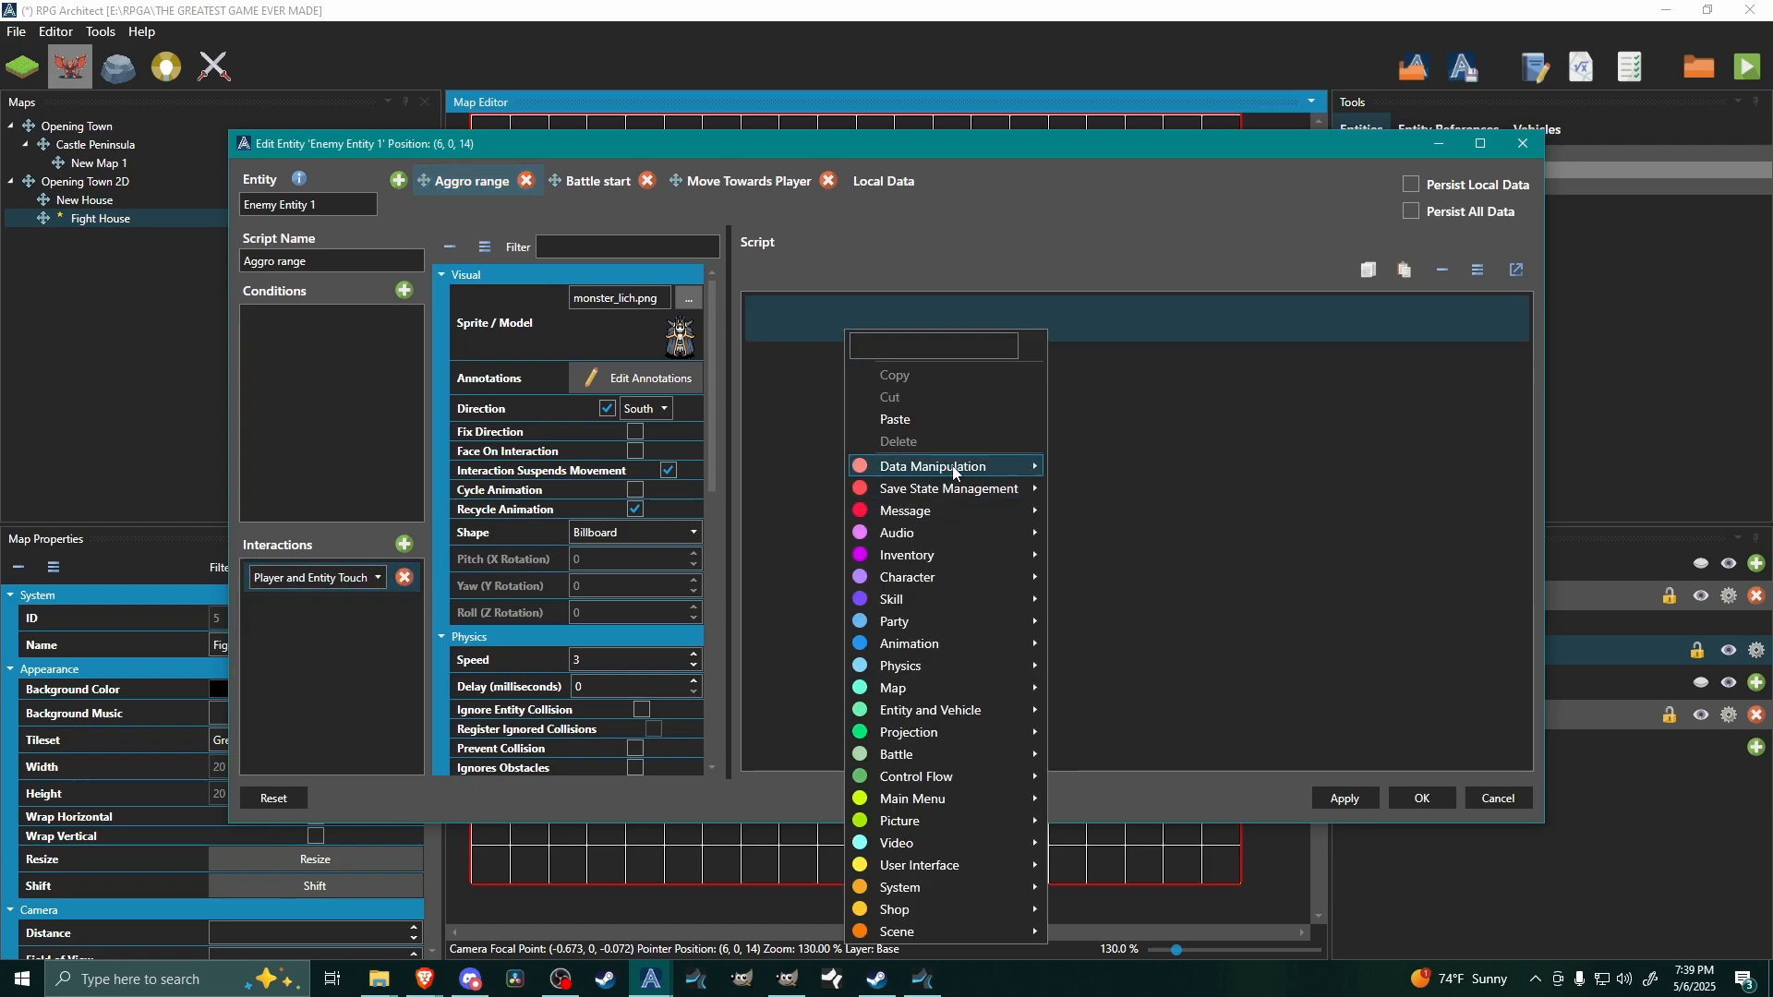
mouse_move(954, 472)
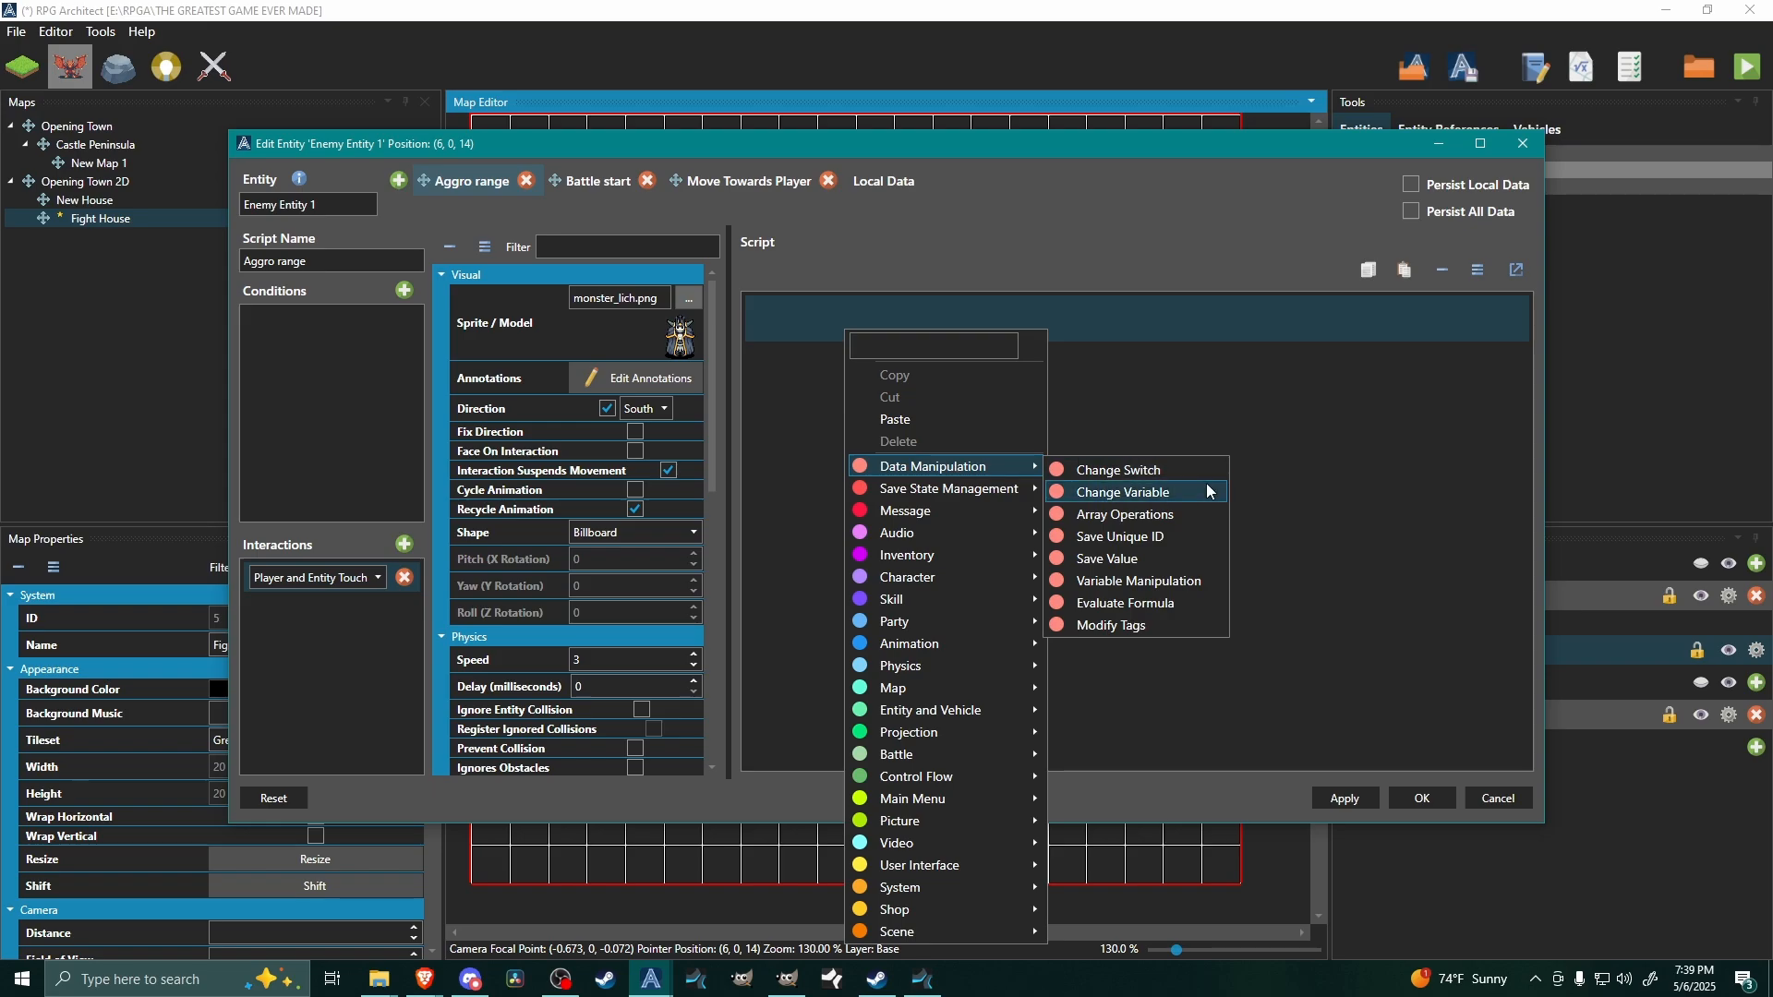
click(1161, 471)
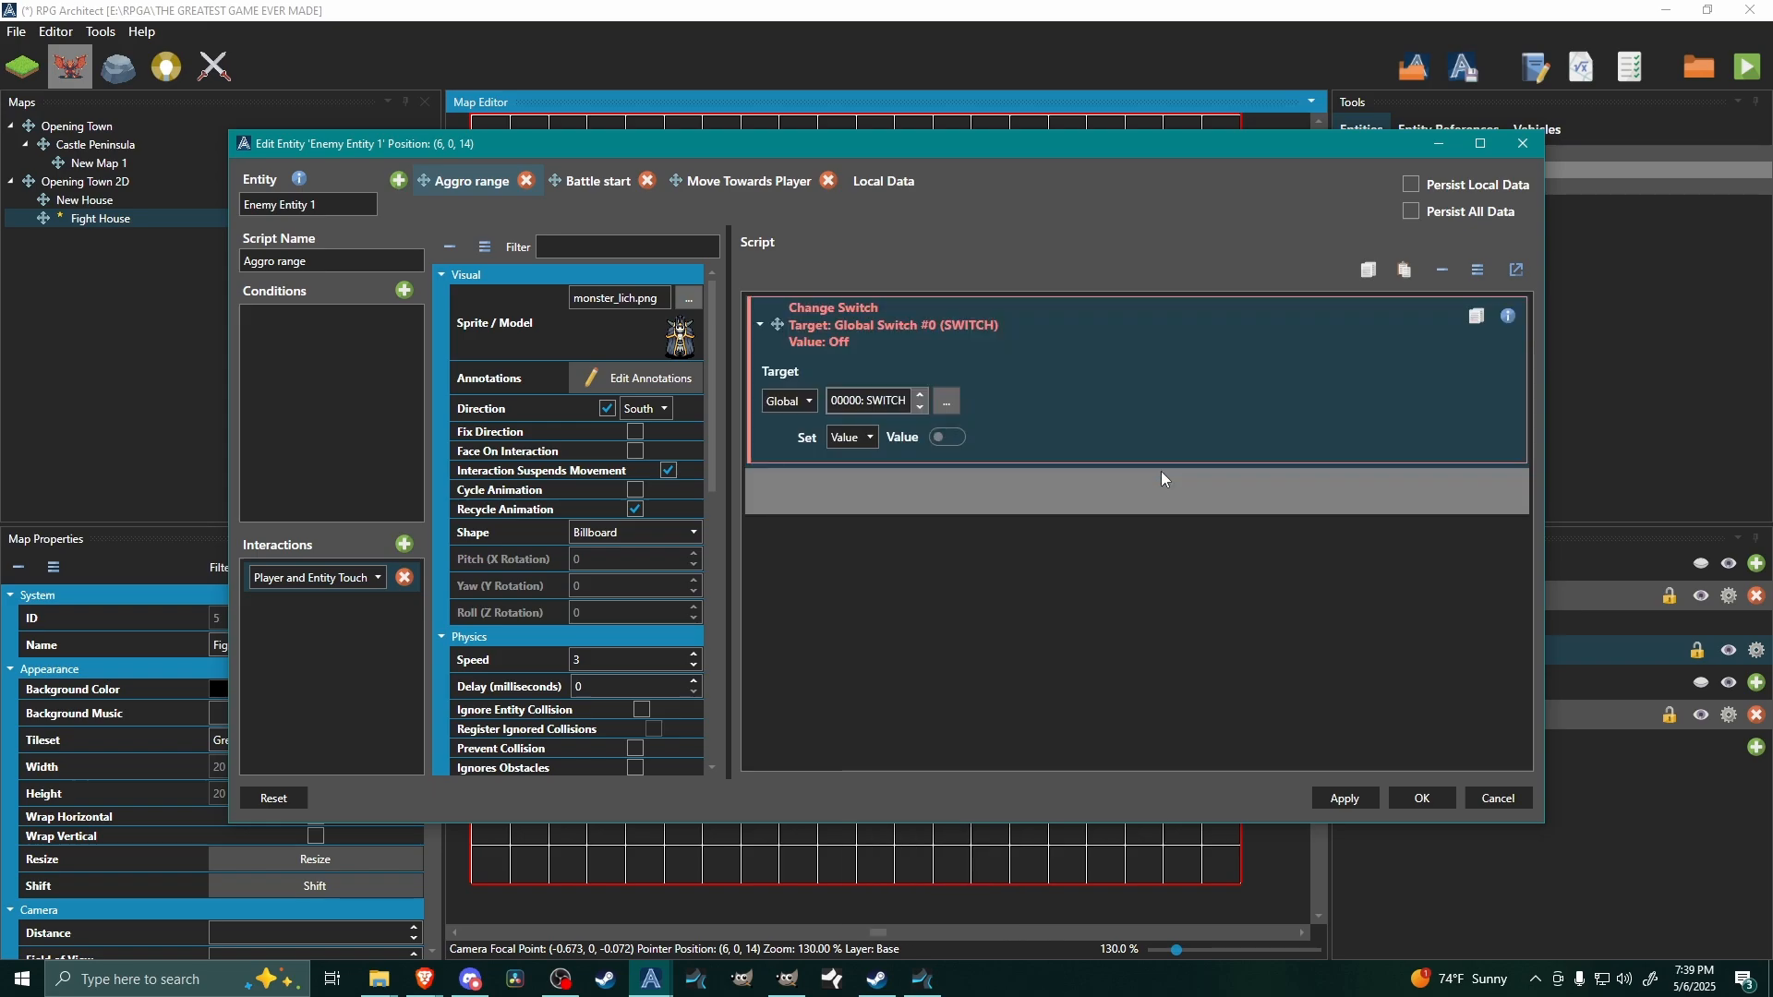
- Create a single local switch named Aggro and make the Change Switch command set it to On
click(790, 401)
click(785, 439)
click(926, 410)
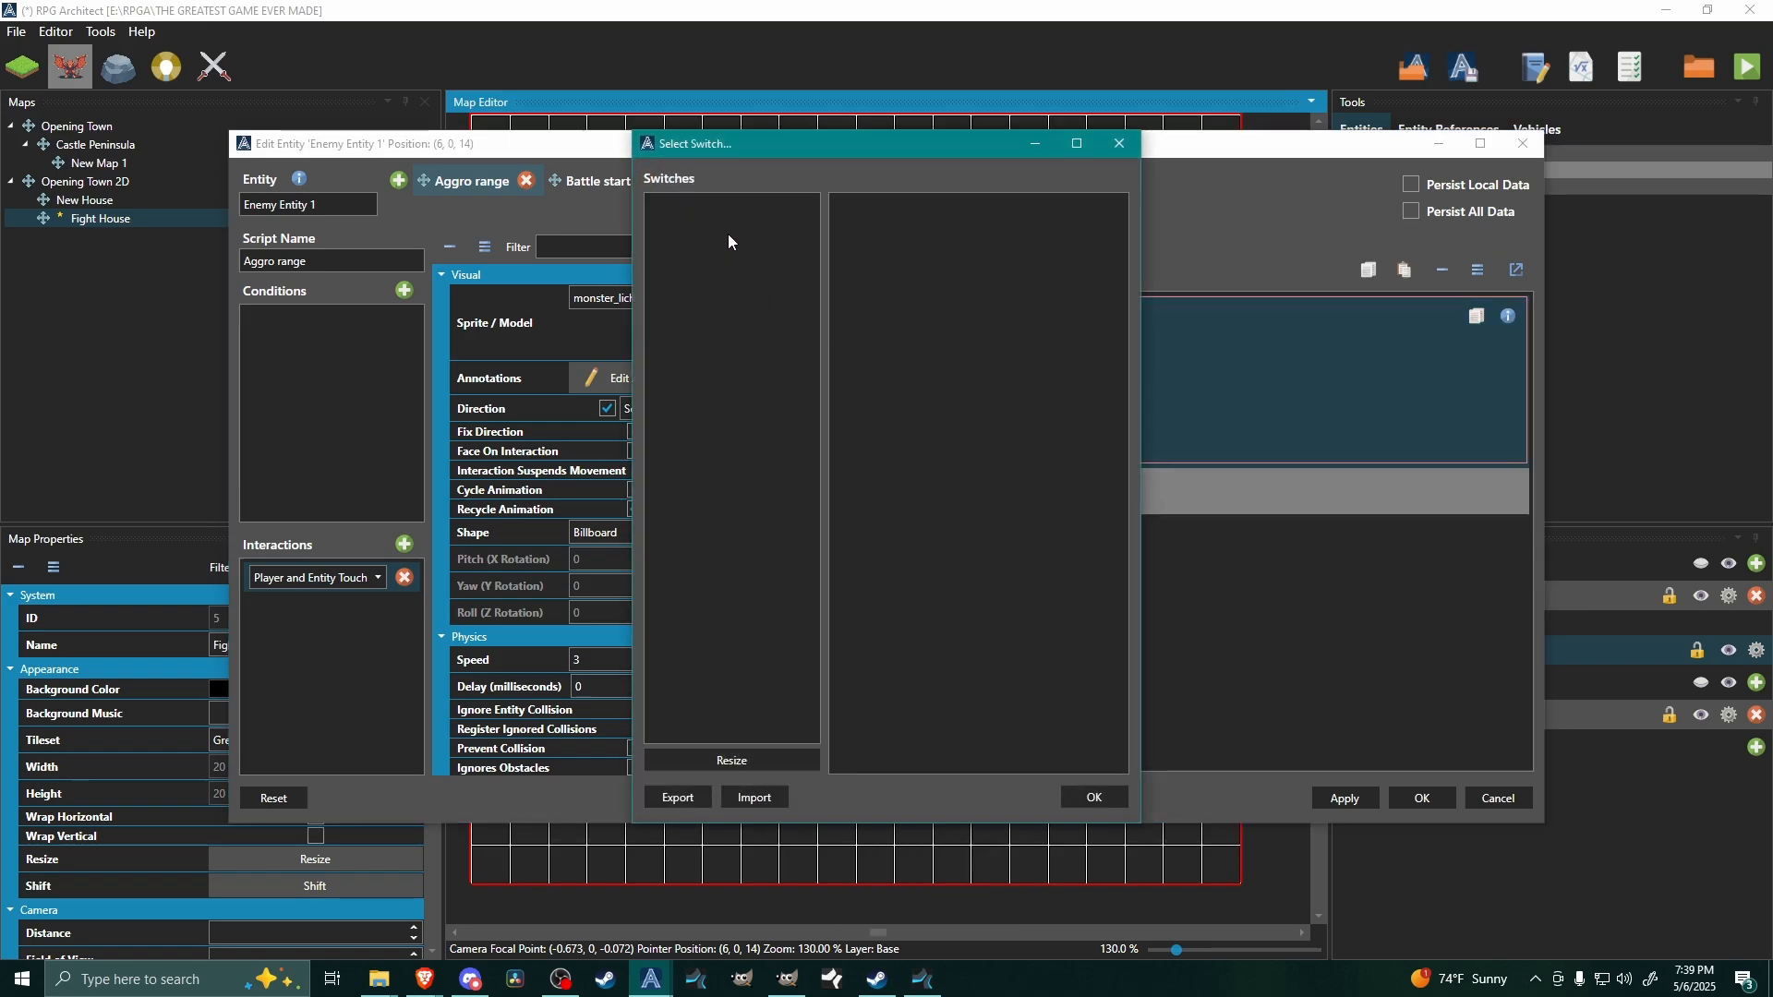
click(725, 760)
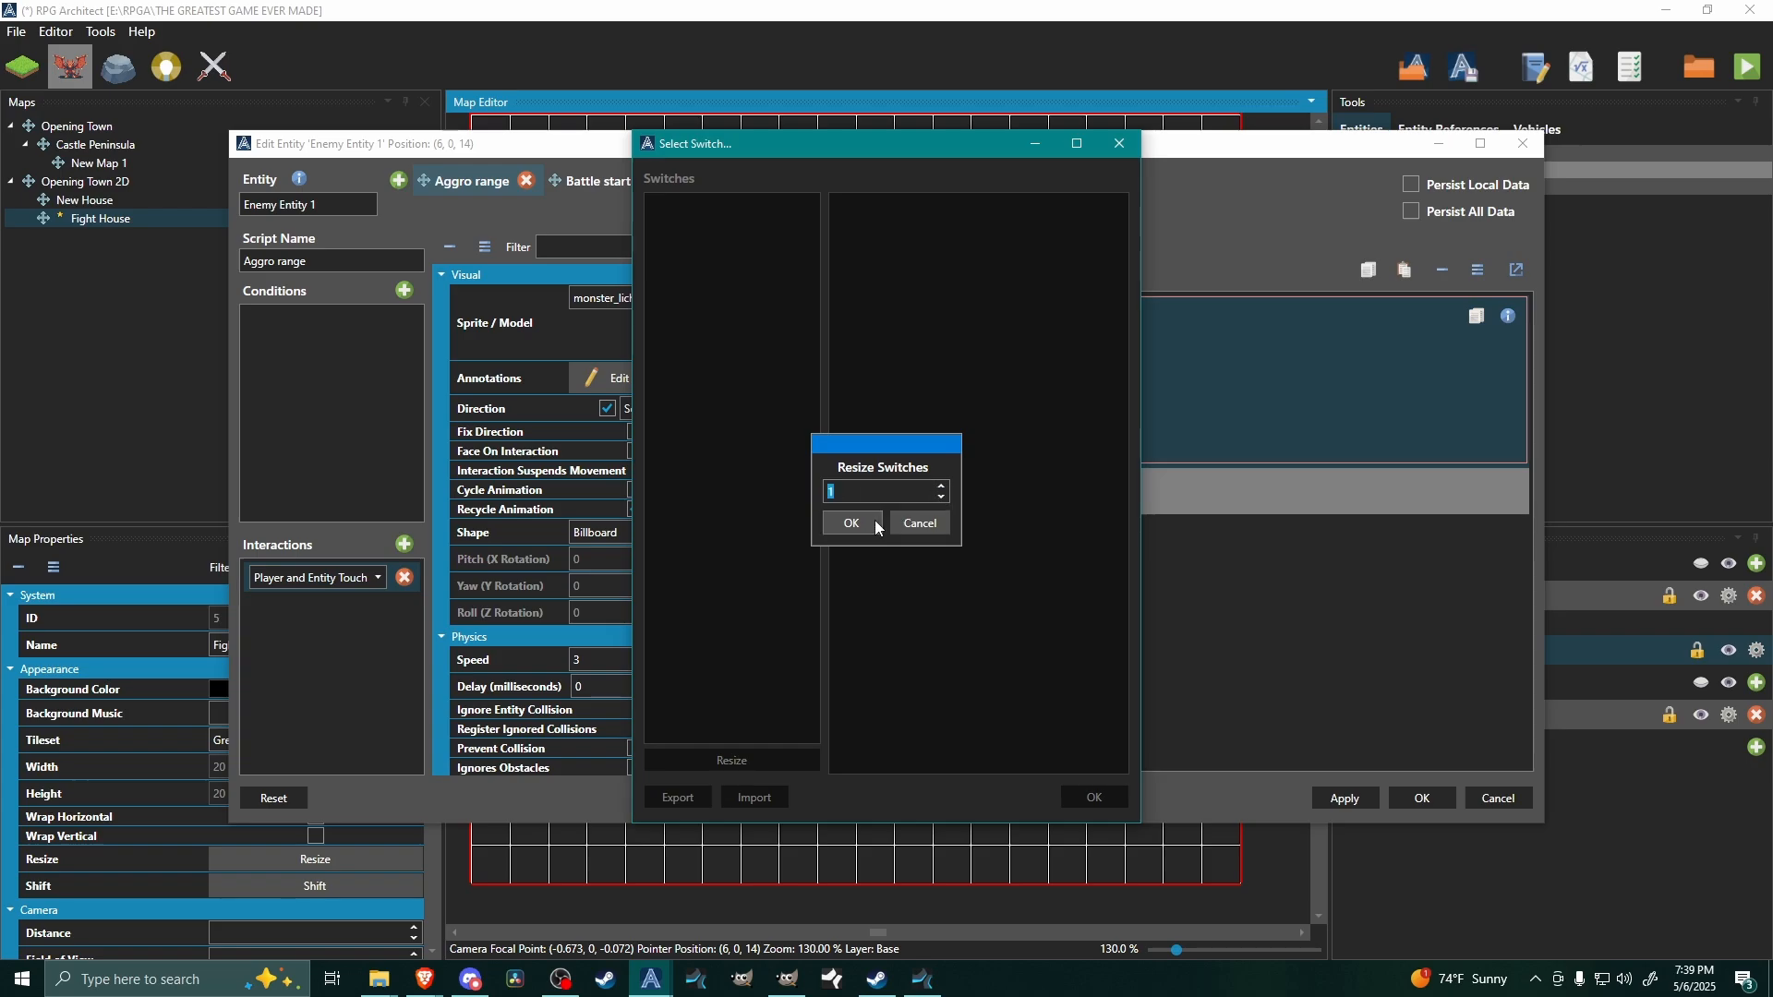
click(852, 523)
click(689, 205)
click(909, 205)
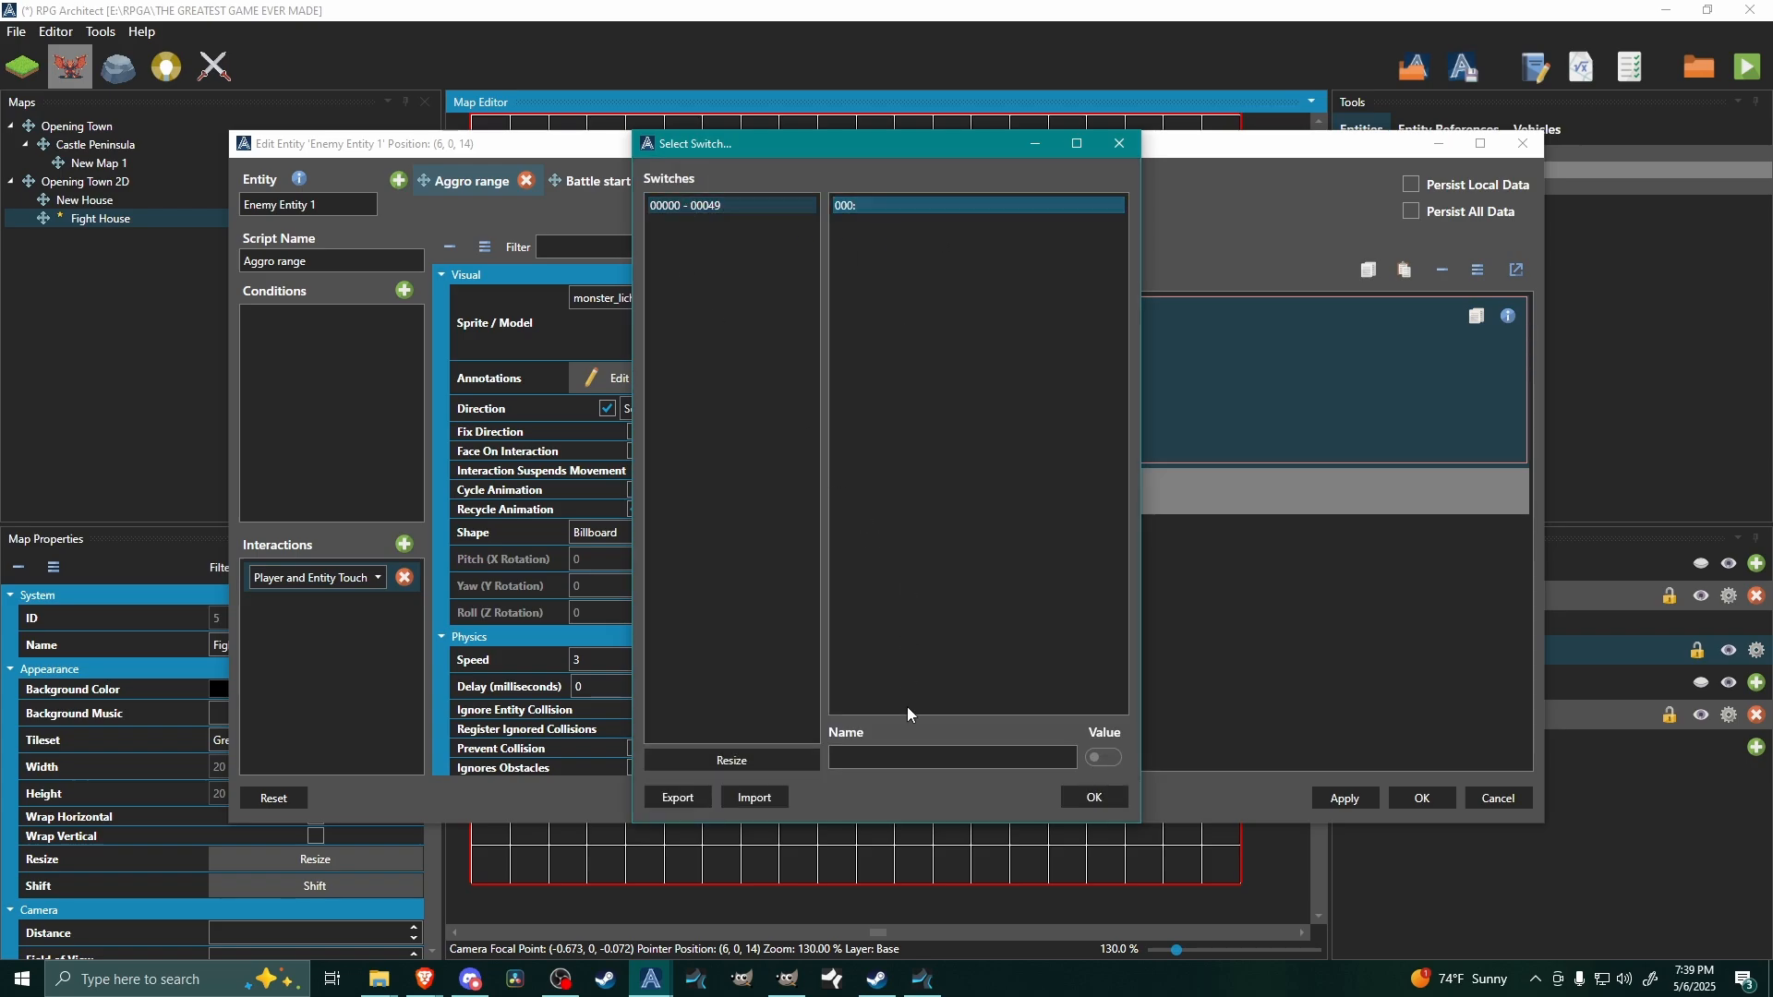
click(915, 759)
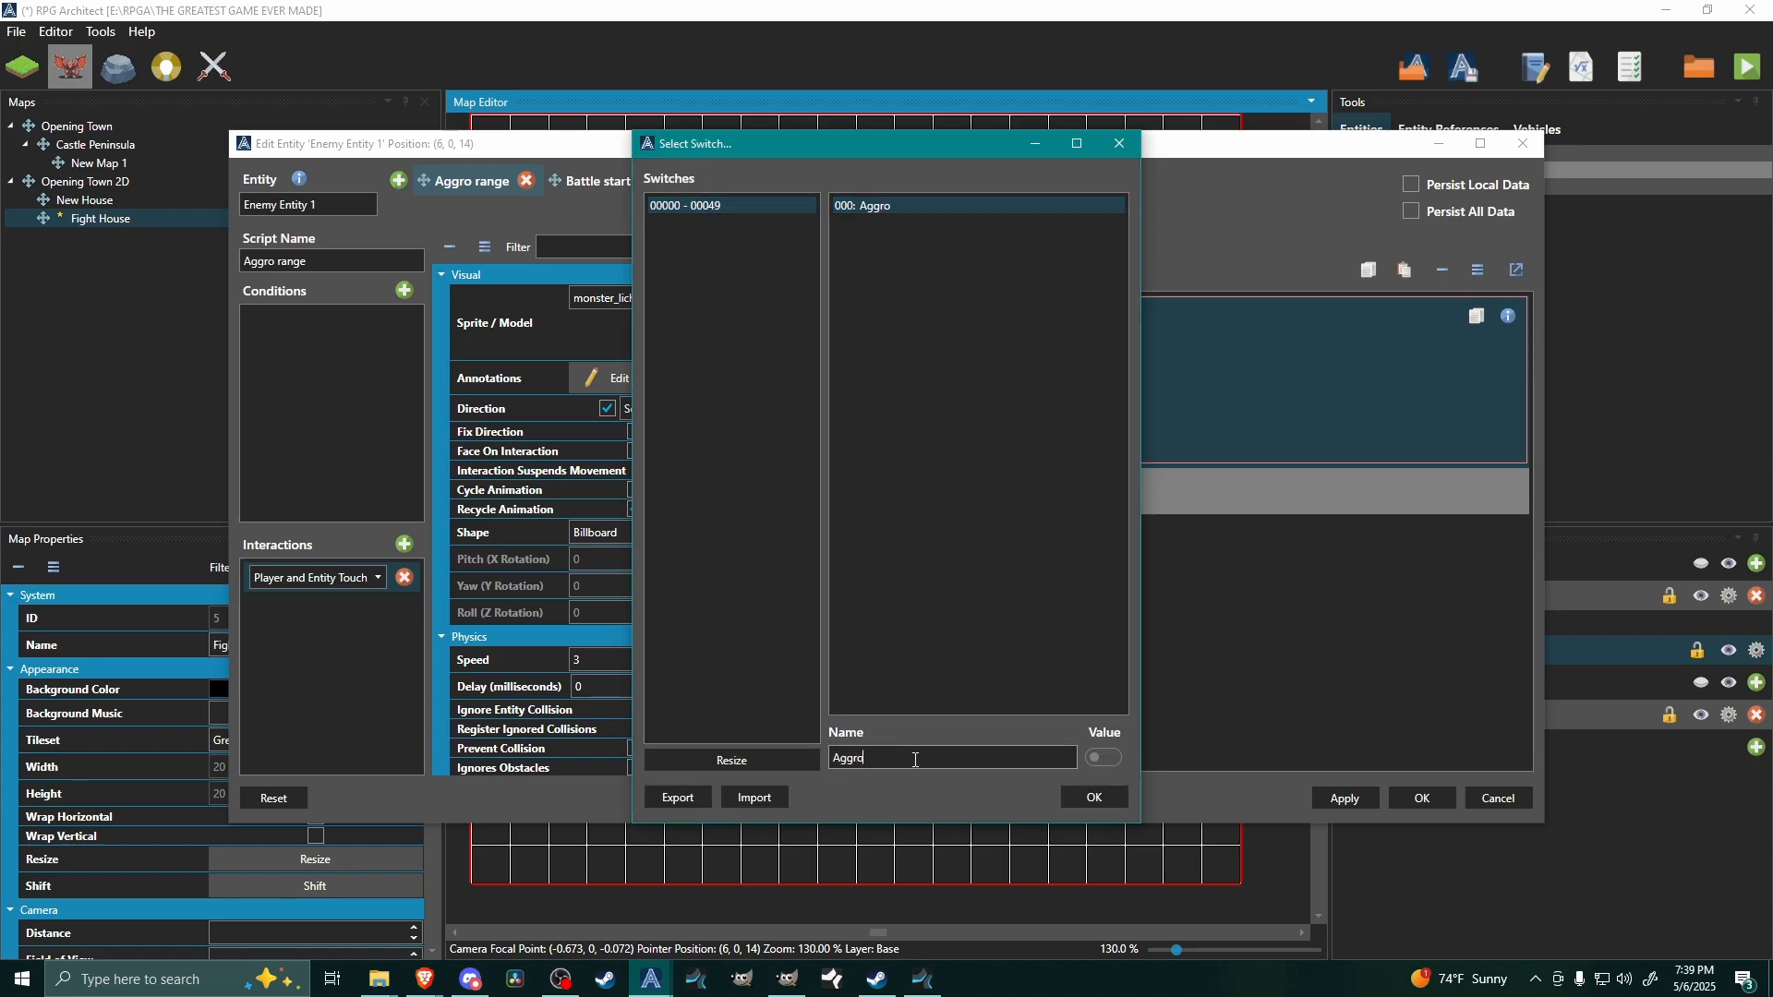
text(Aggro)
click(1094, 797)
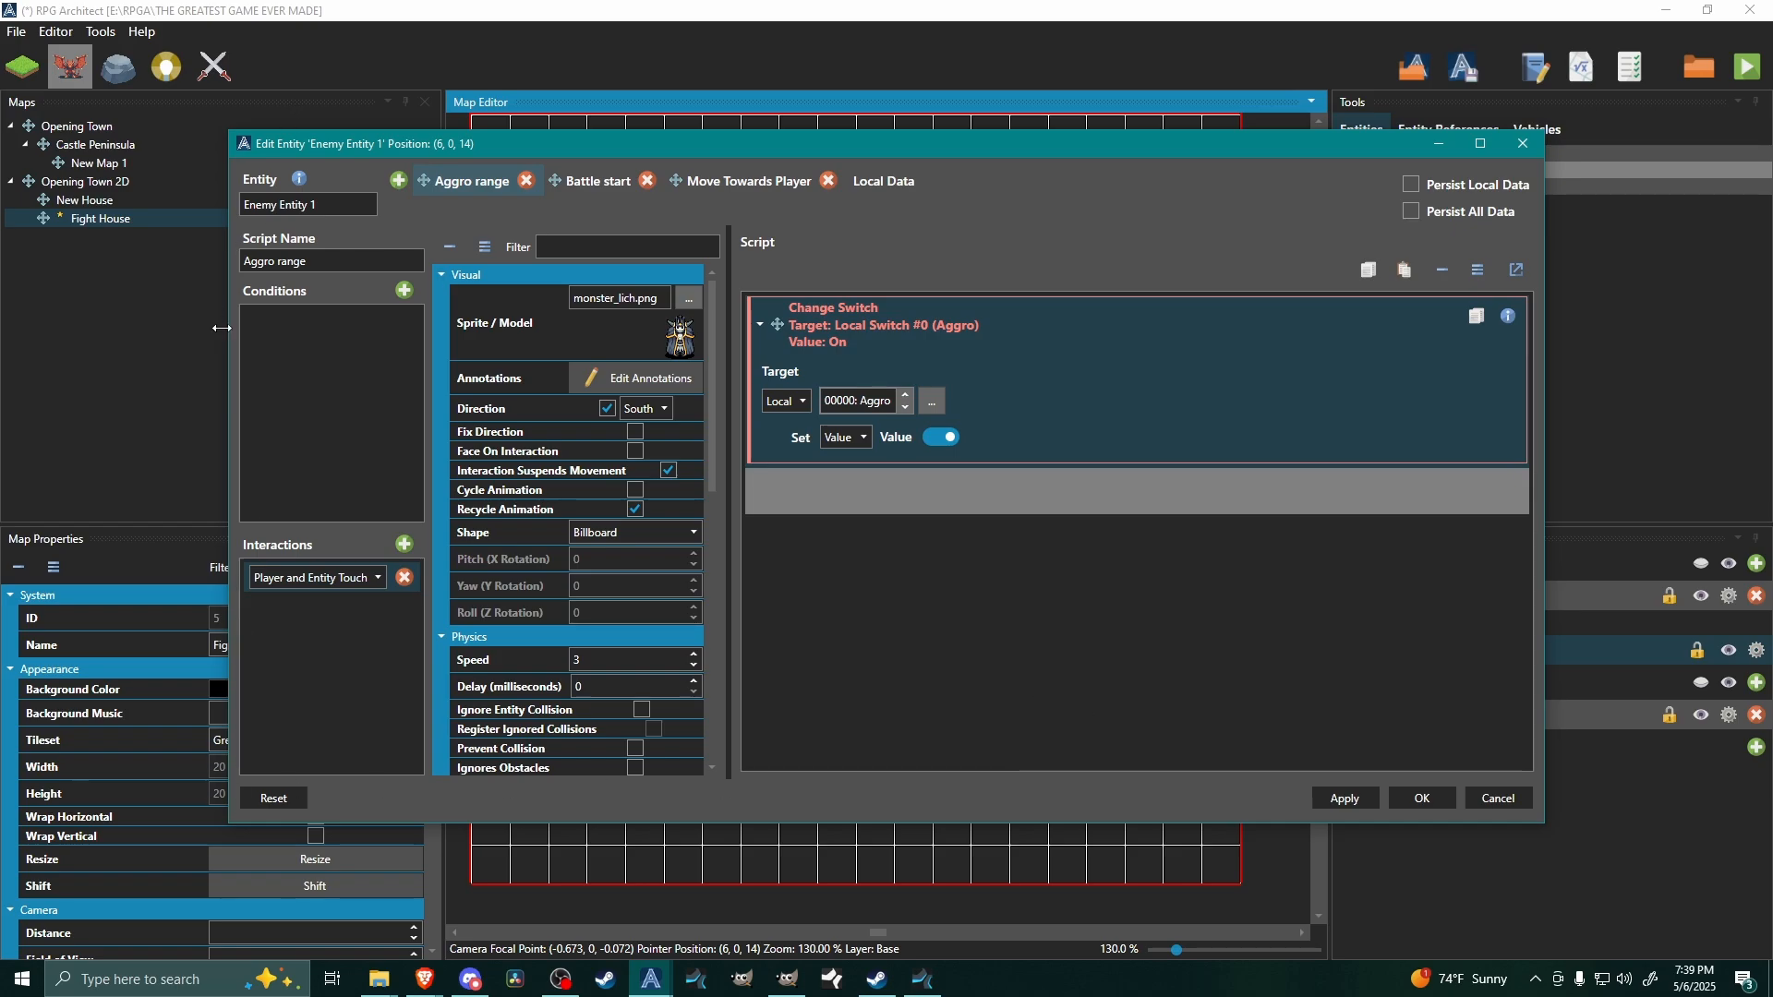
- Add a condition to the Aggro range script requiring the local switch Aggro to be Off
click(404, 290)
click(295, 330)
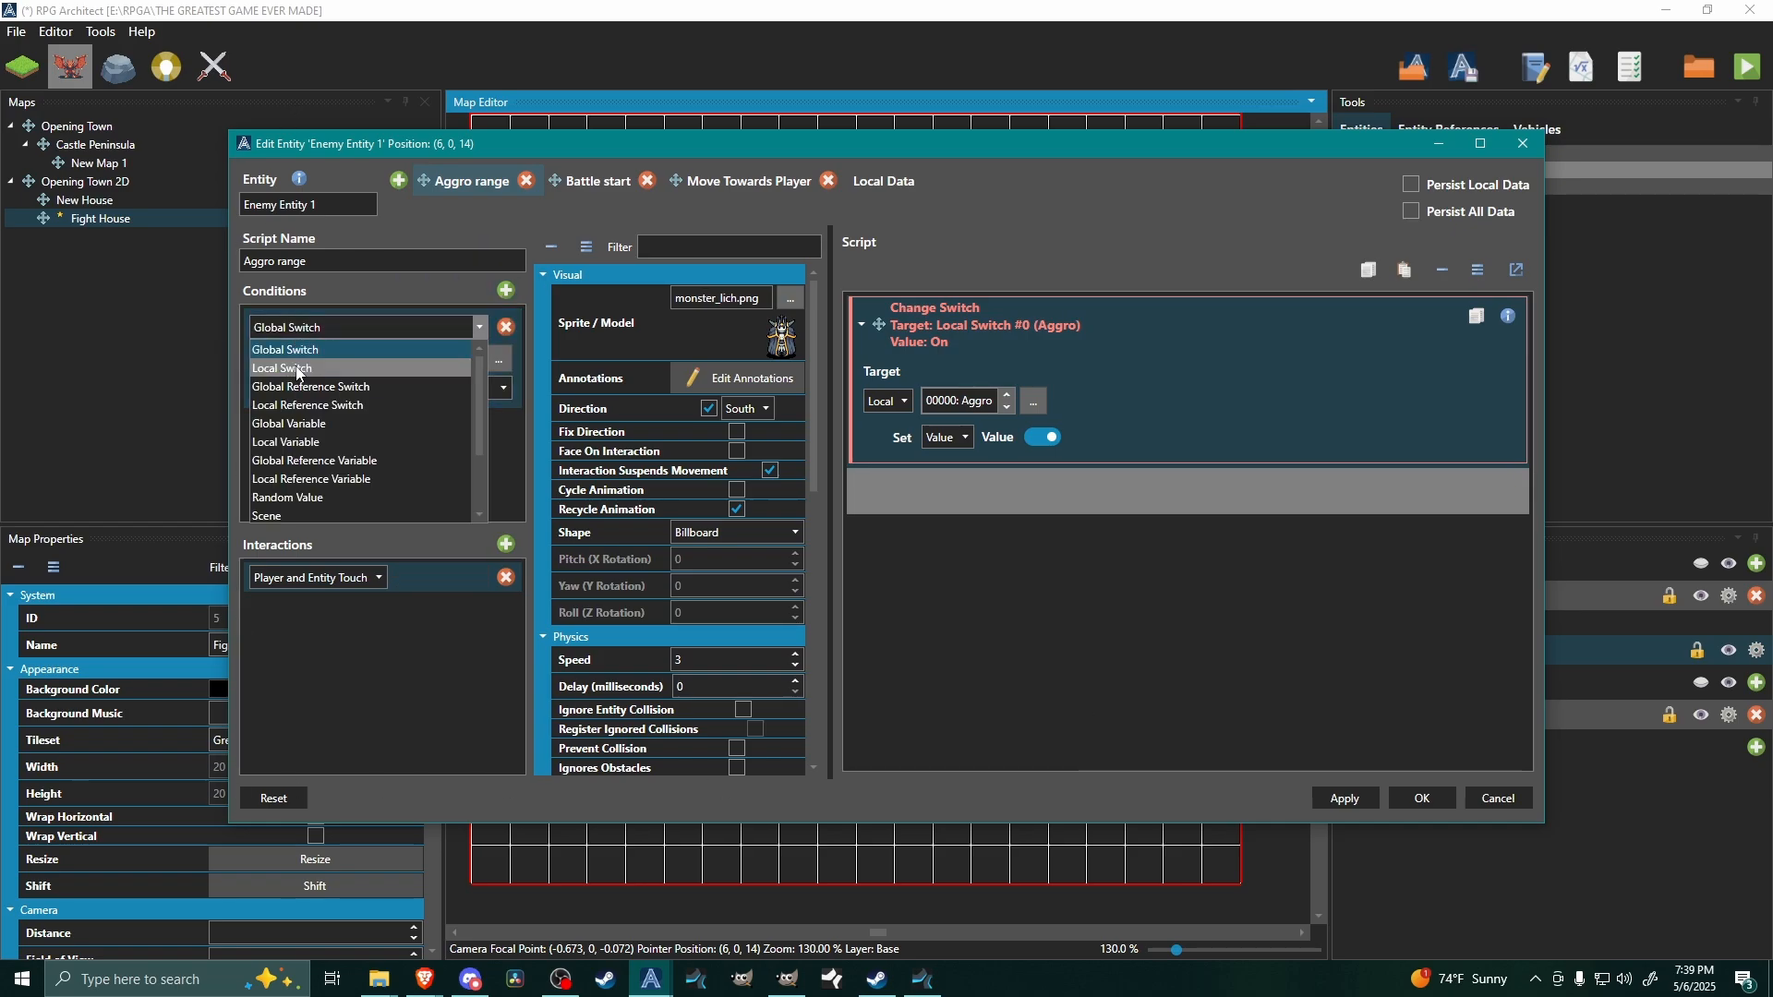
click(489, 360)
click(499, 359)
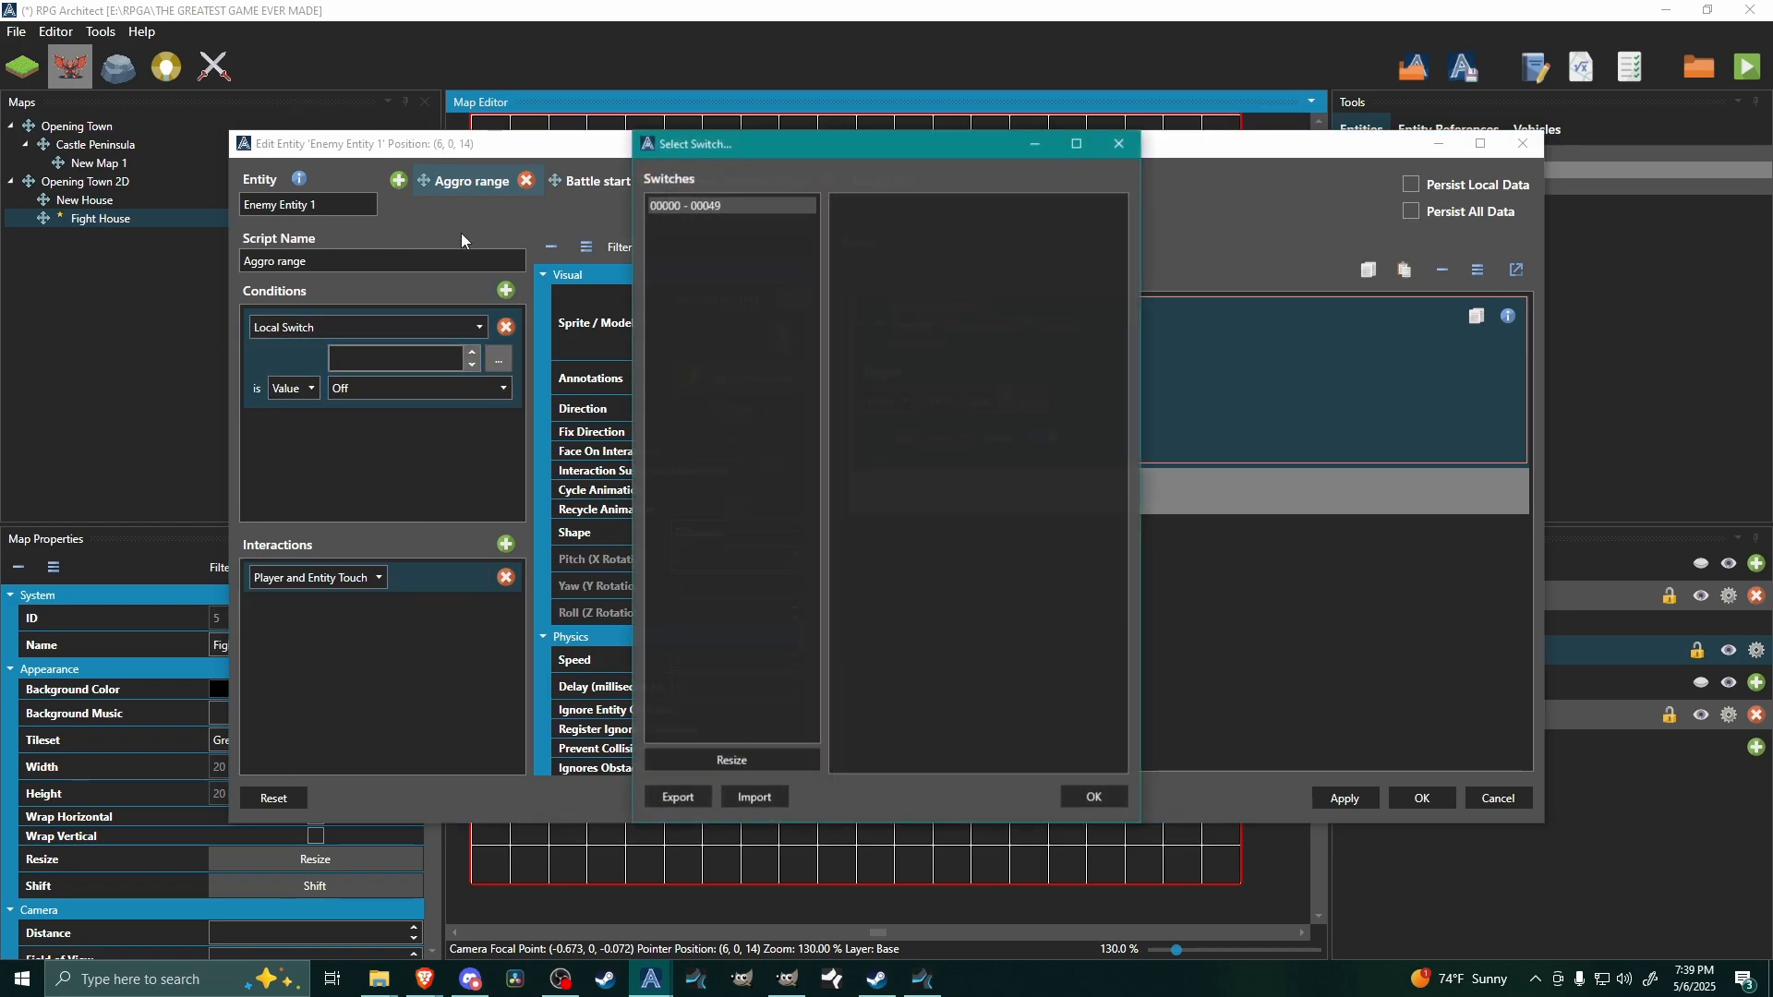
click(688, 209)
click(863, 209)
click(1090, 793)
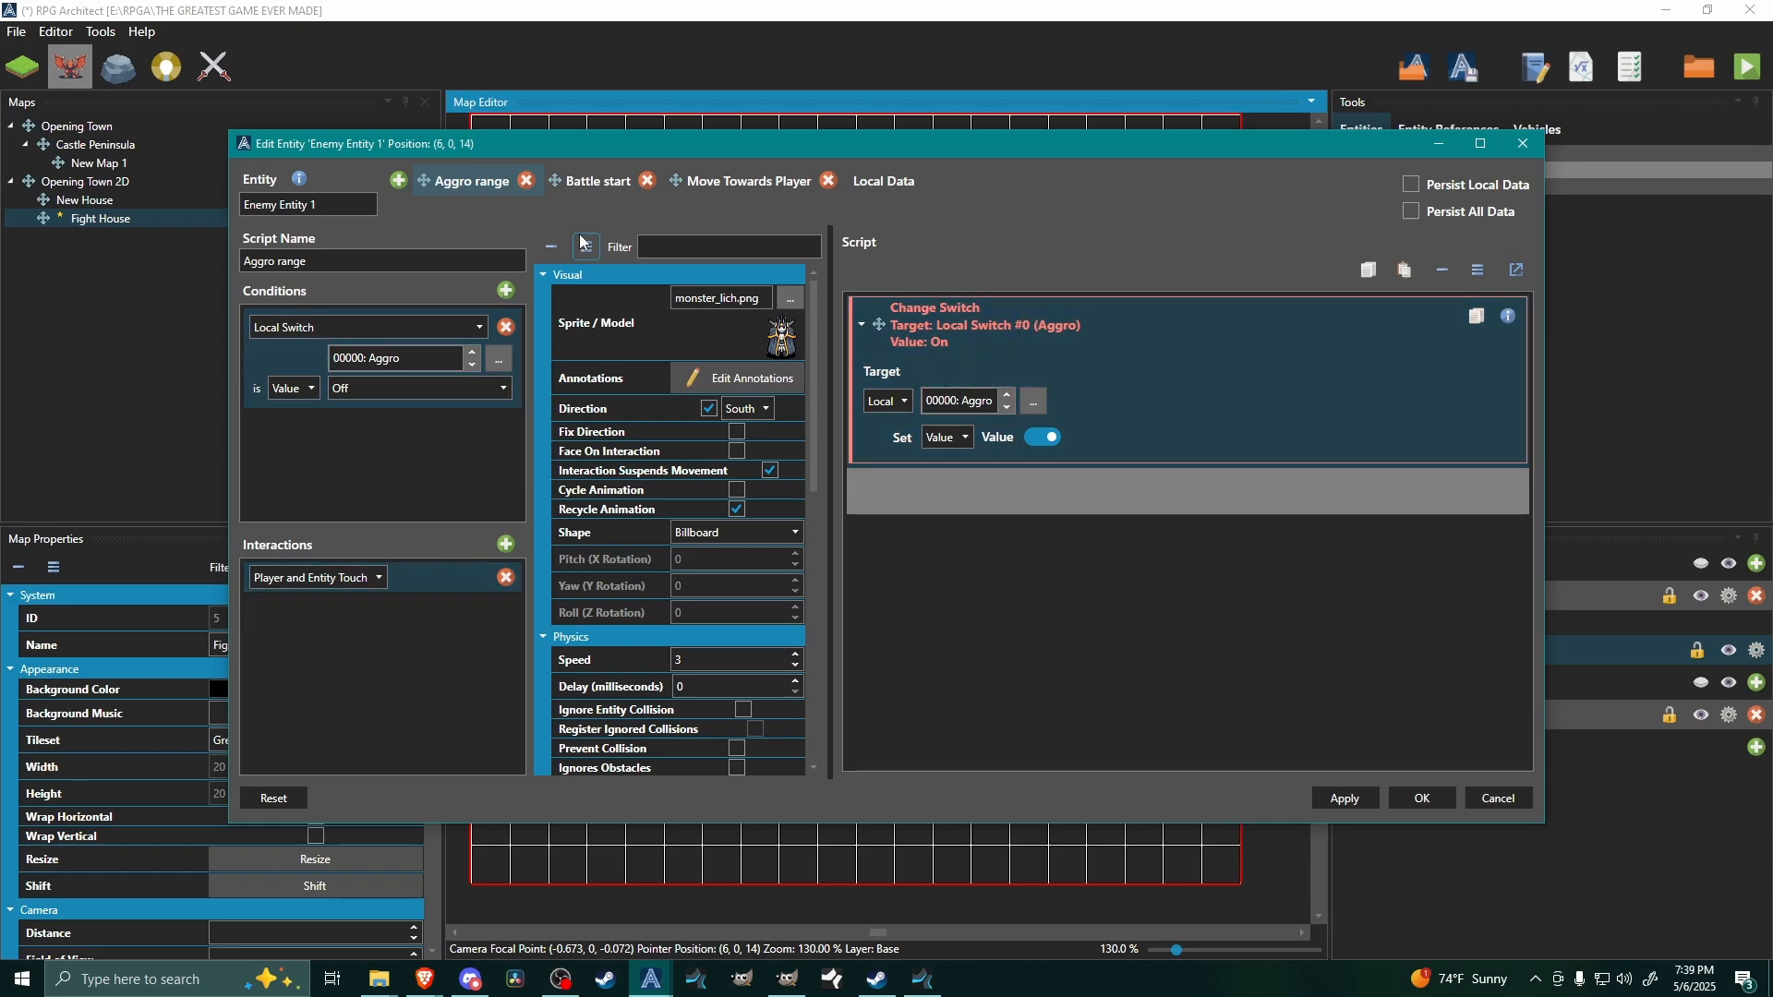
- Add a second condition to the Move Towards Player script requiring the local switch Aggro to be On
click(730, 182)
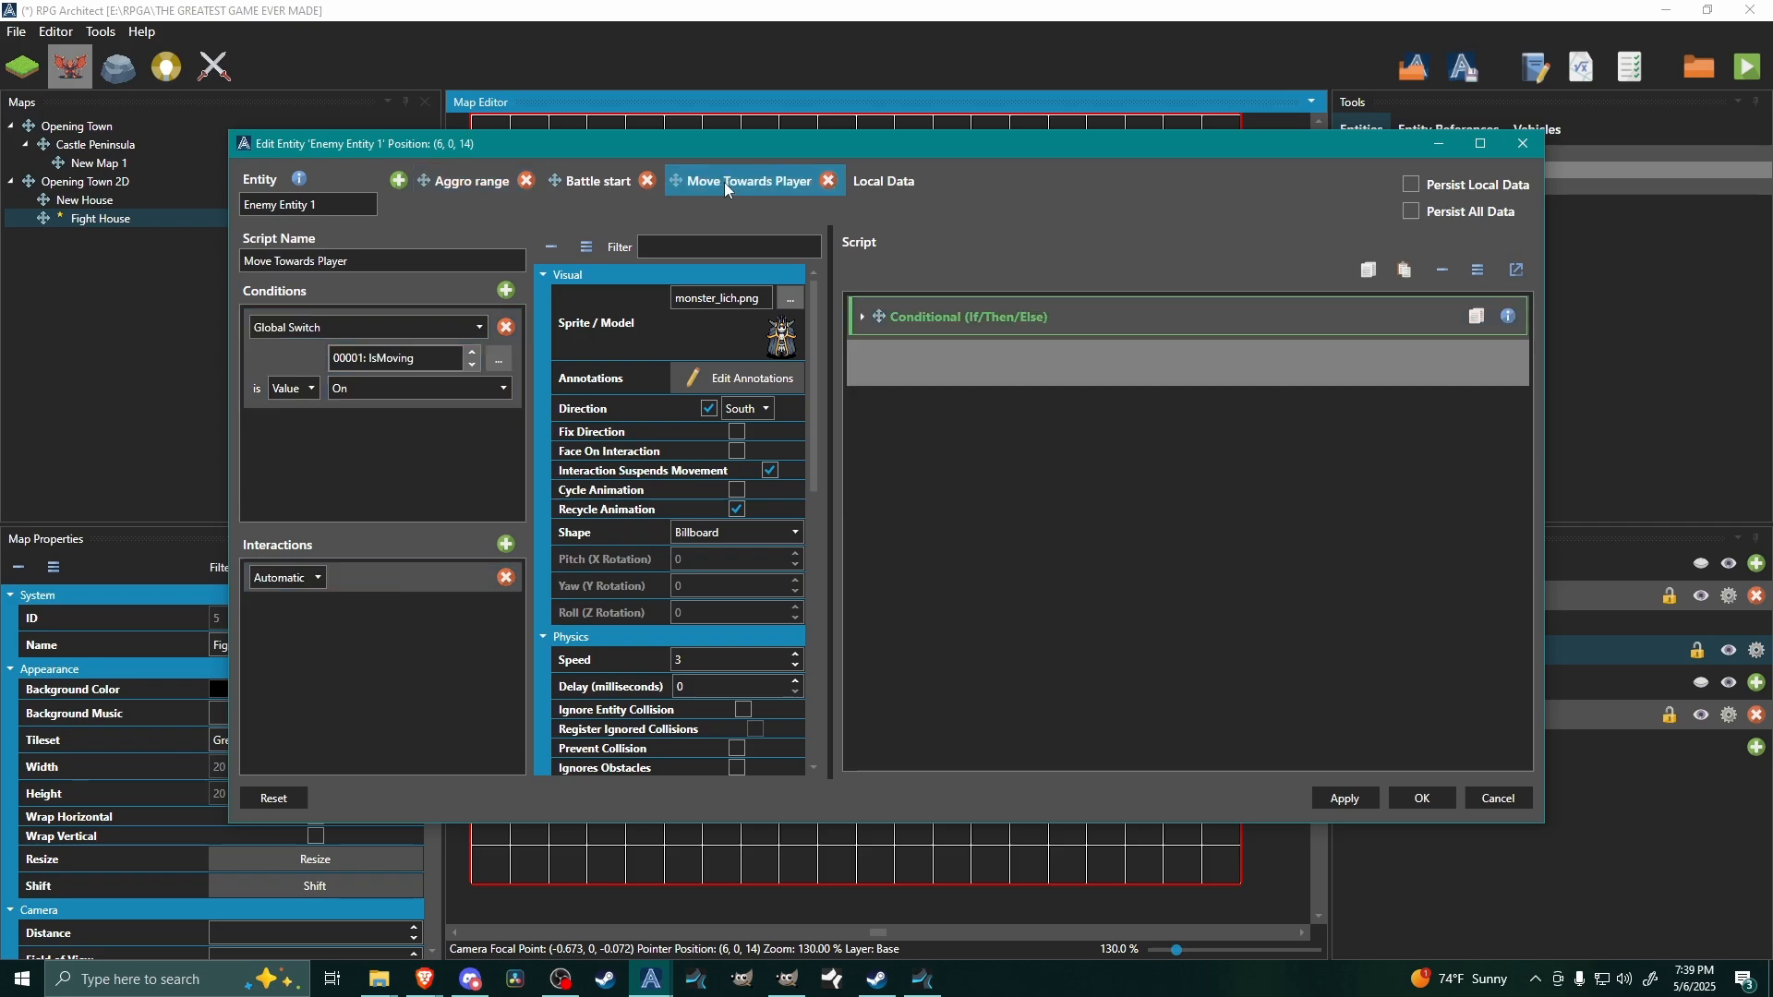
click(506, 291)
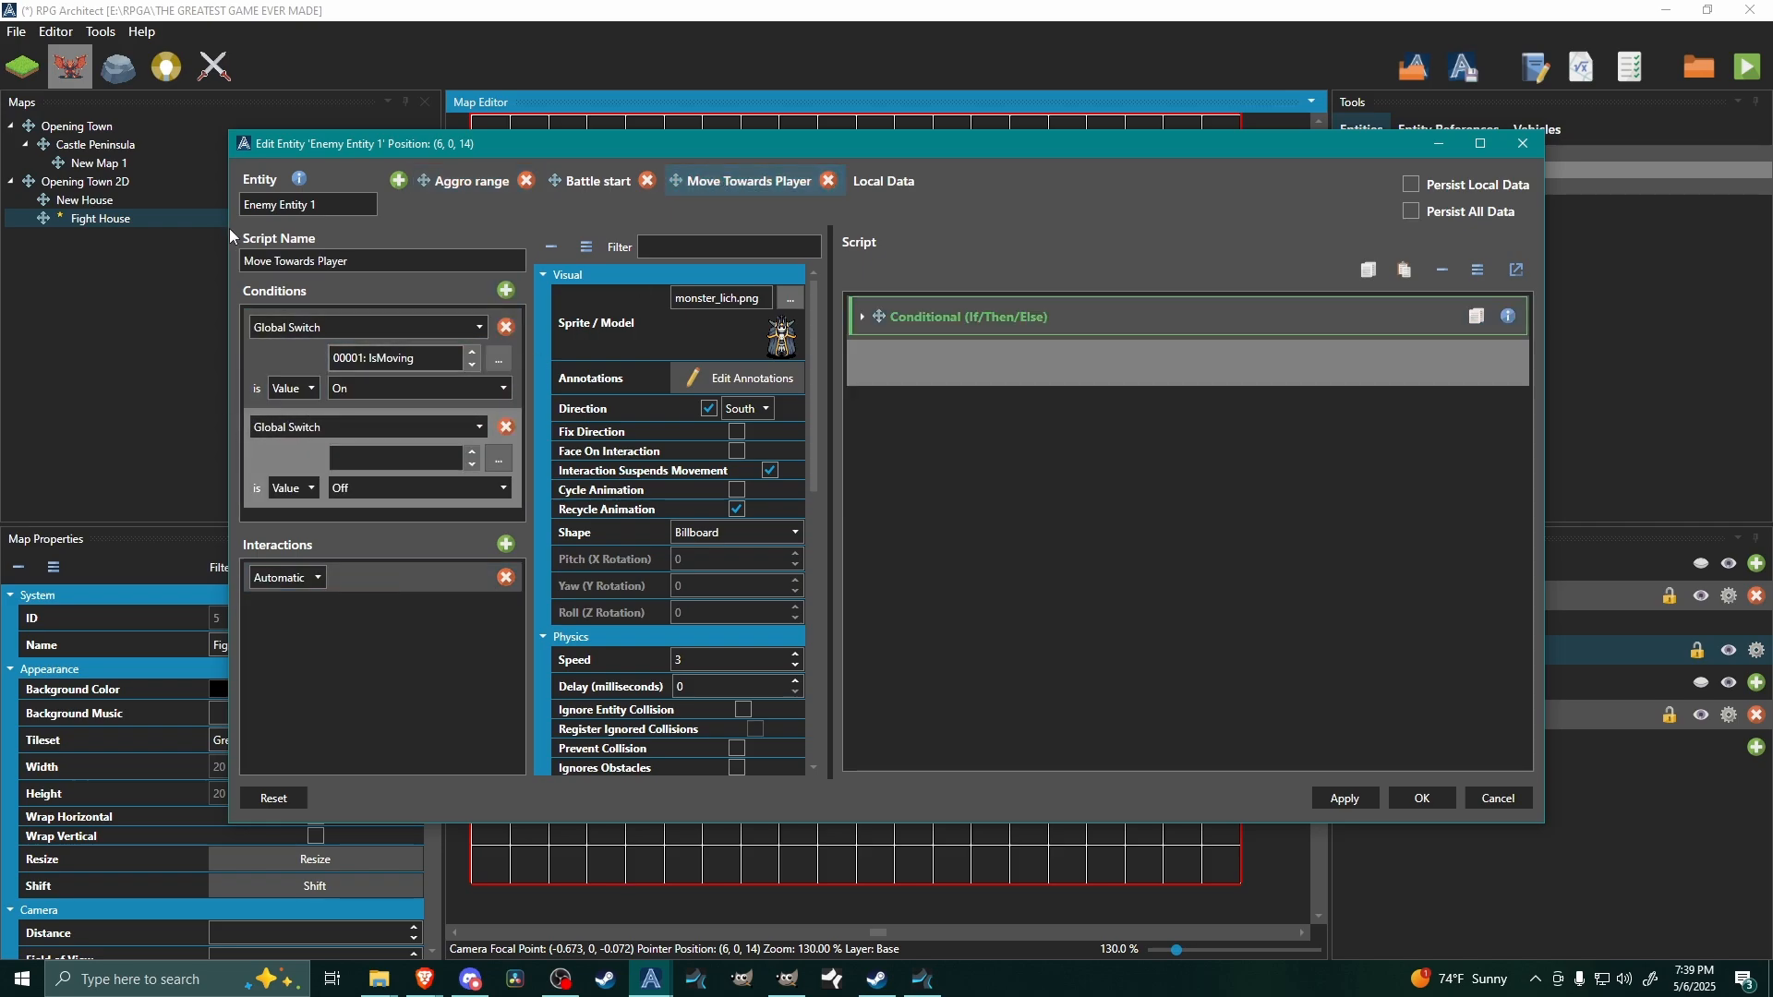
click(289, 427)
click(305, 467)
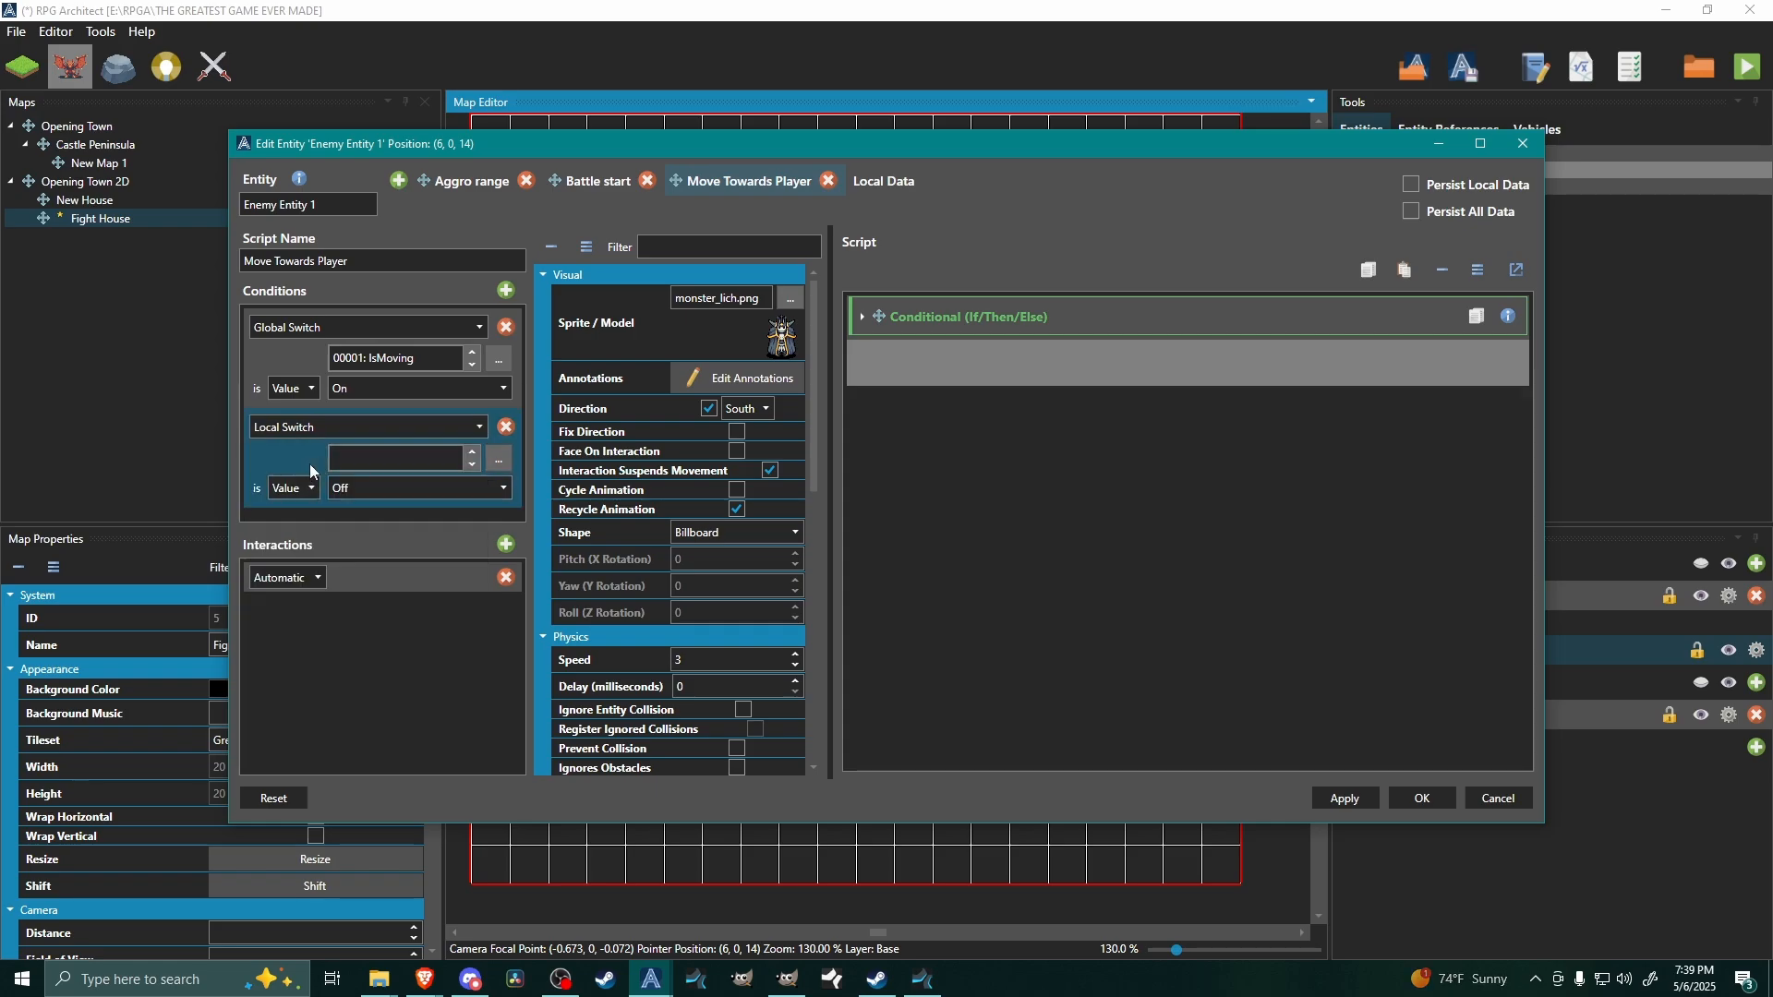
click(498, 459)
click(690, 215)
click(864, 215)
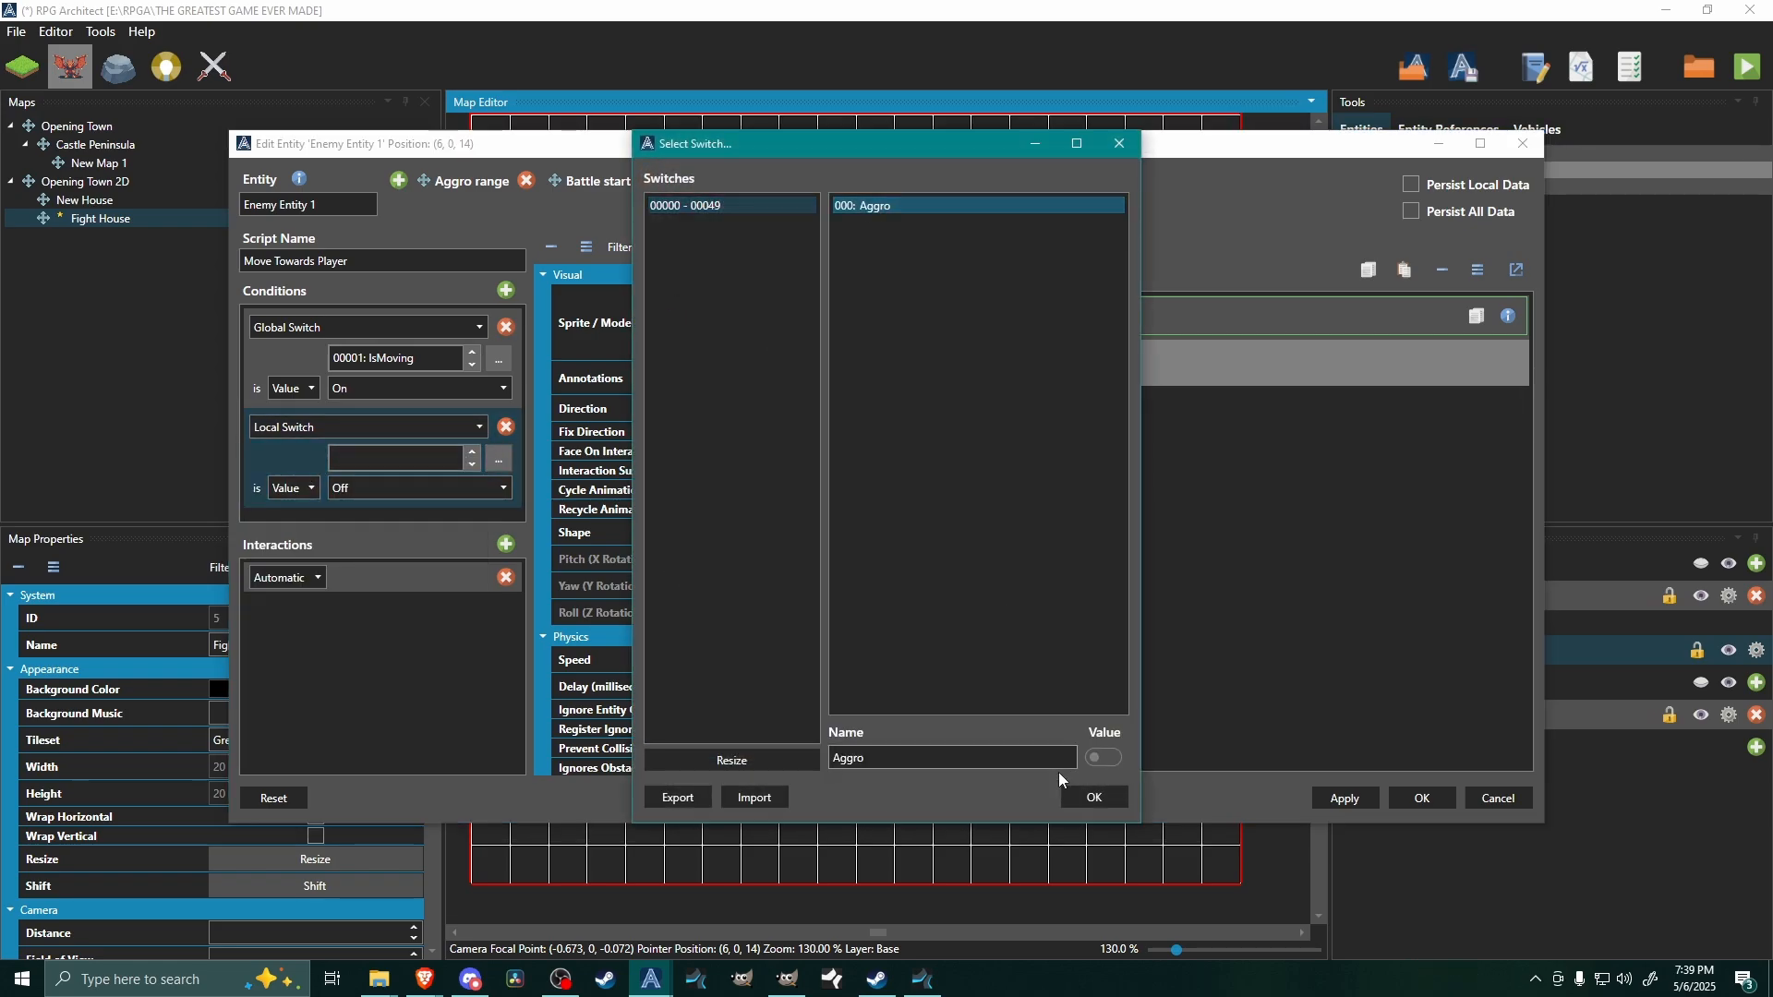
click(1086, 784)
click(368, 486)
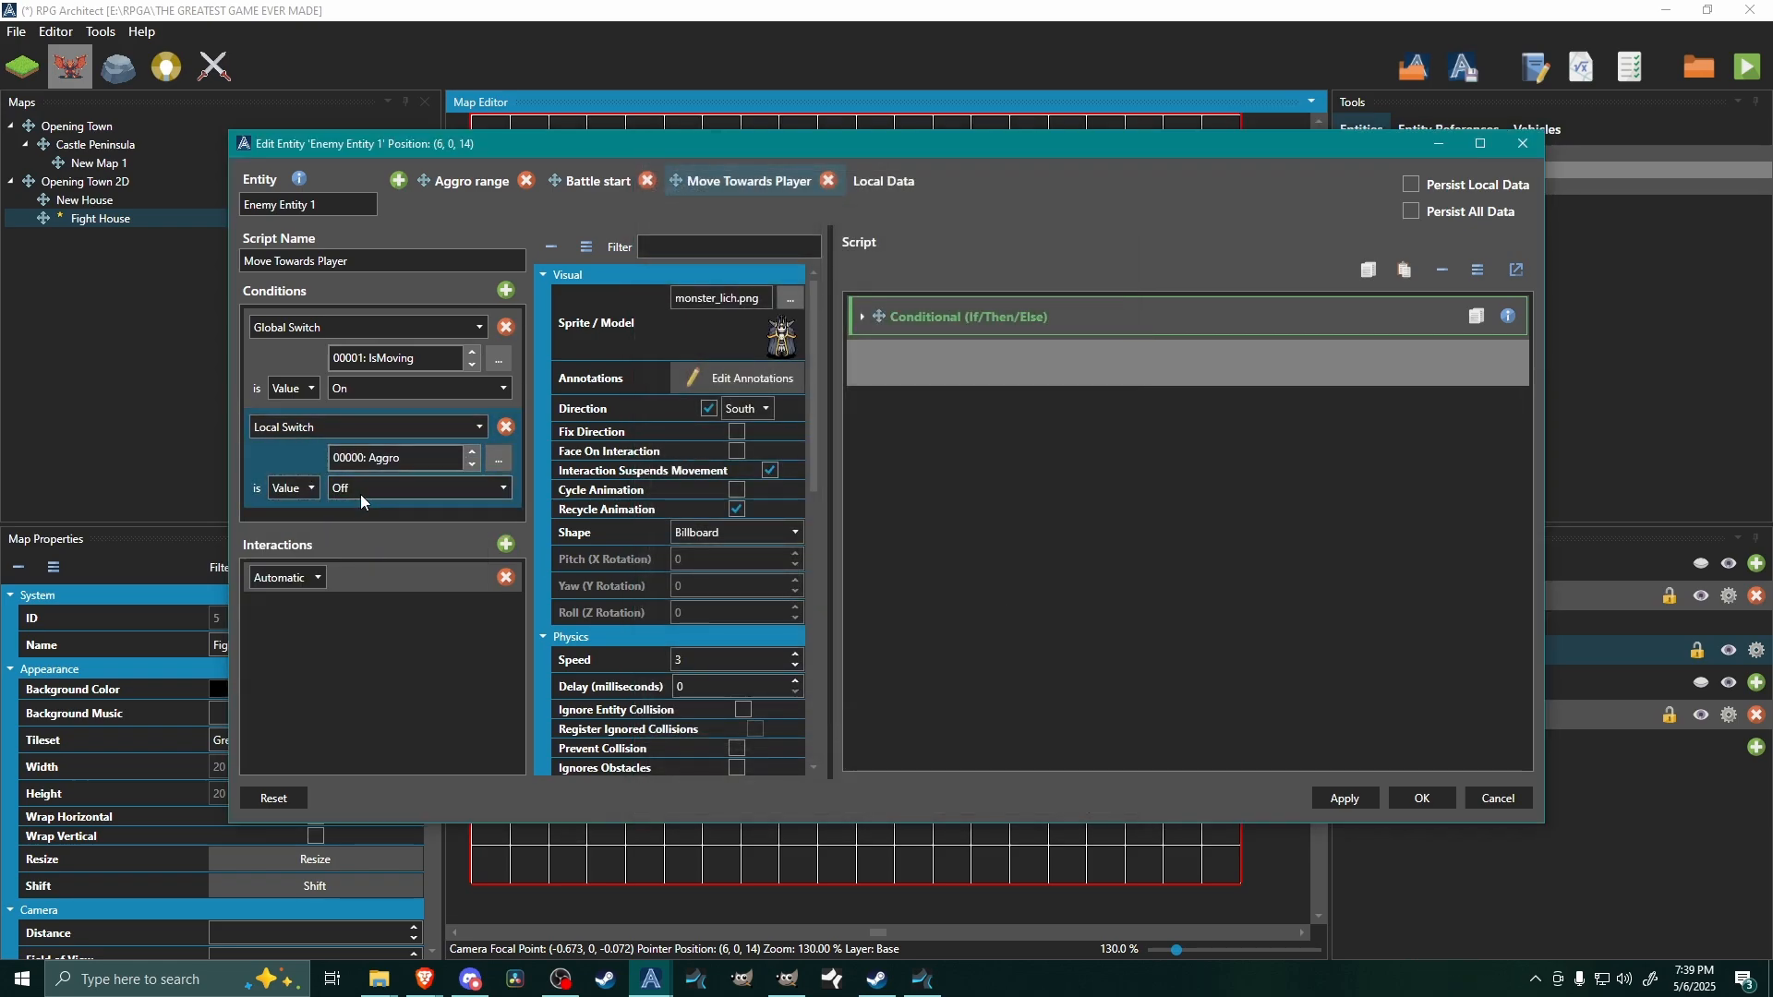
click(357, 529)
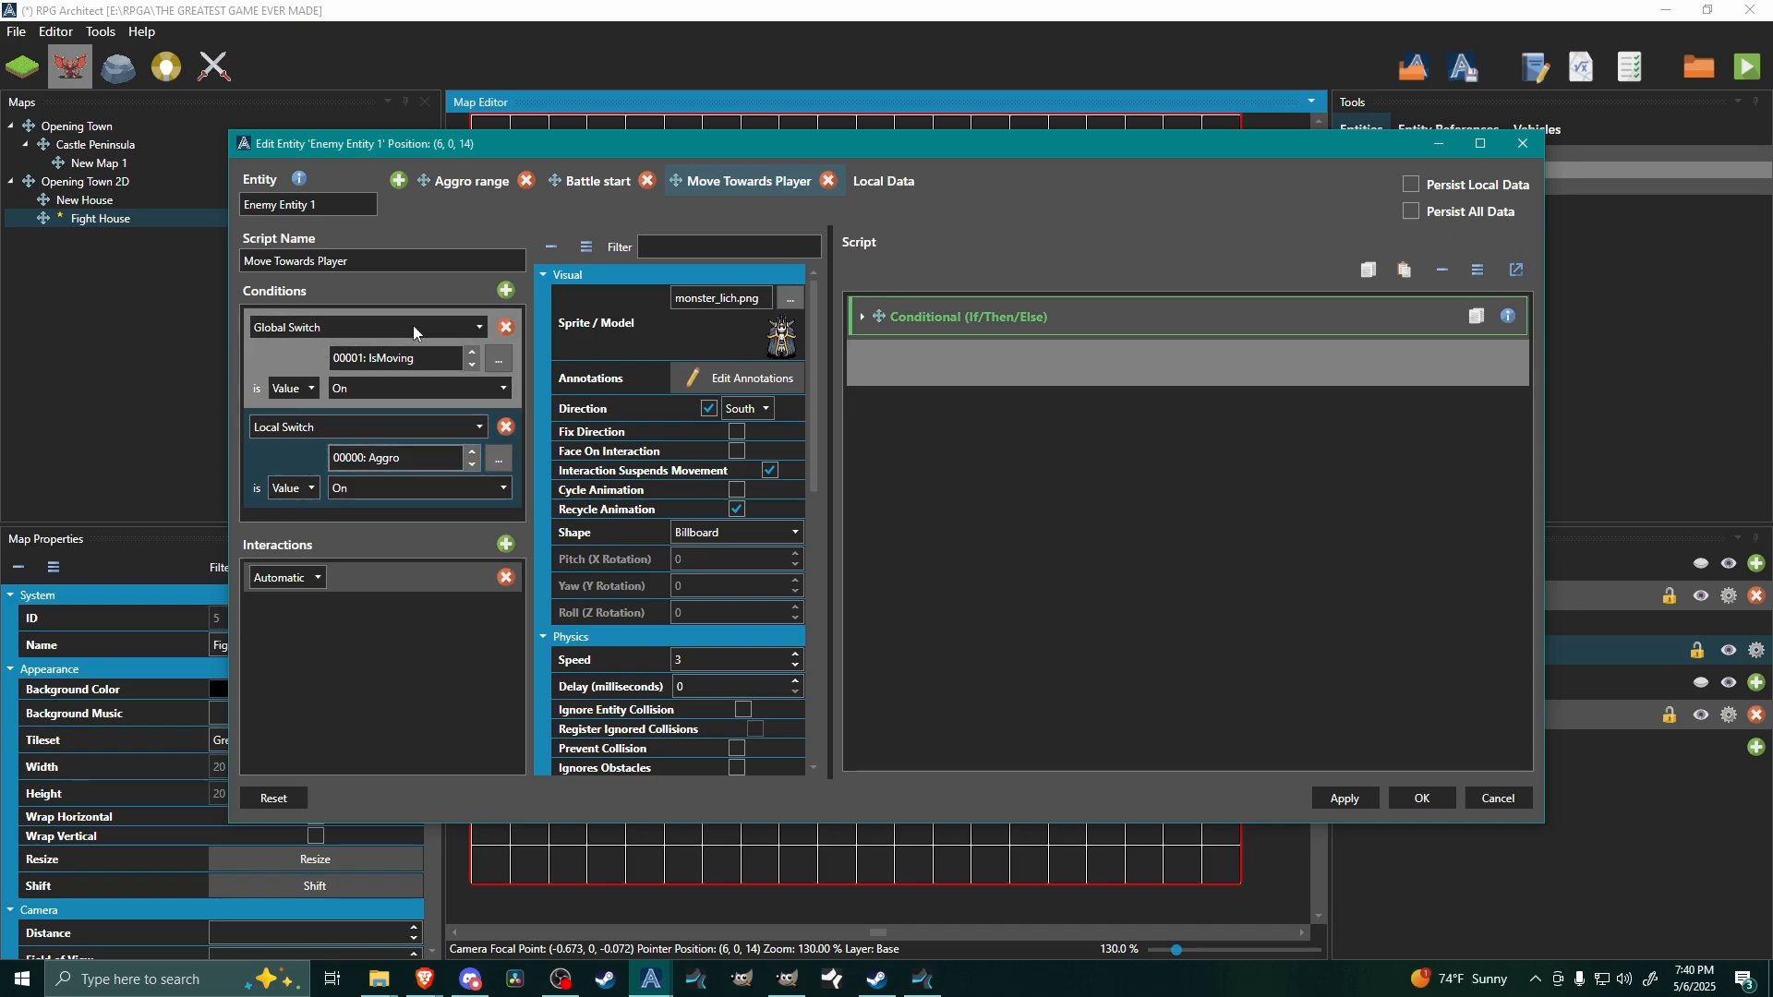
- Review the commands inside Move Towards Player's conditional and view the Battle start script
click(1055, 315)
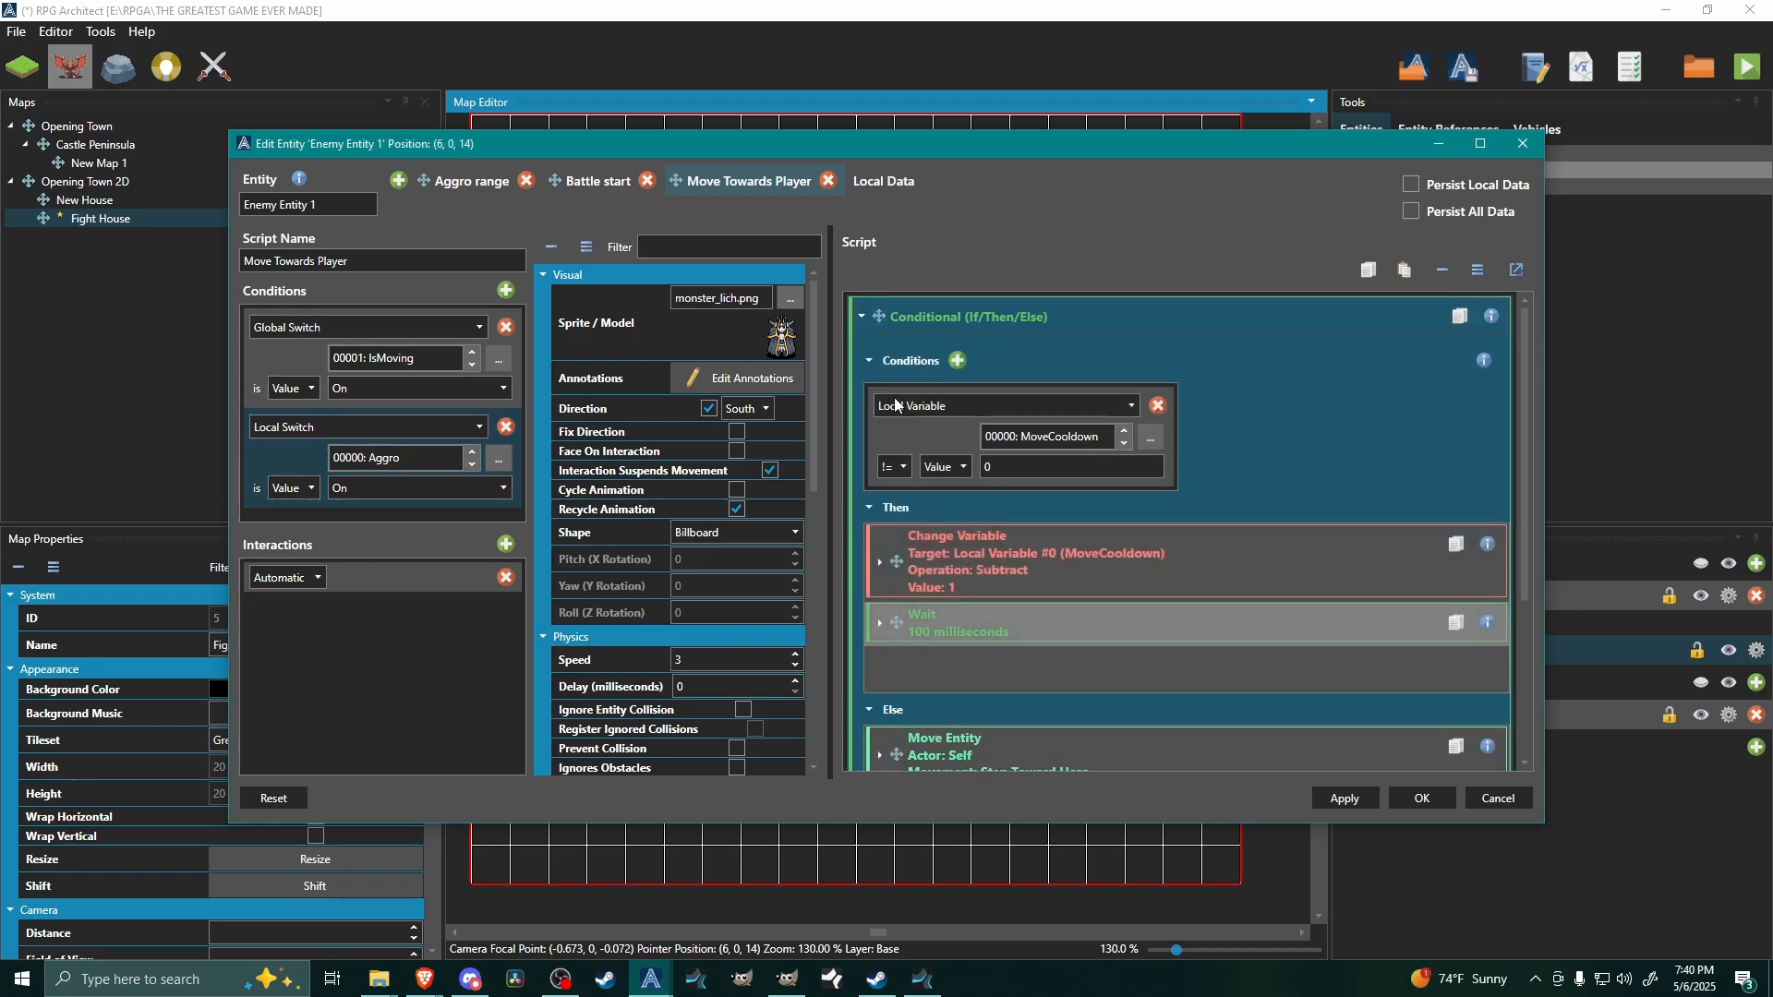
scroll(1191, 503, down, 3)
scroll(1090, 646, up, 4)
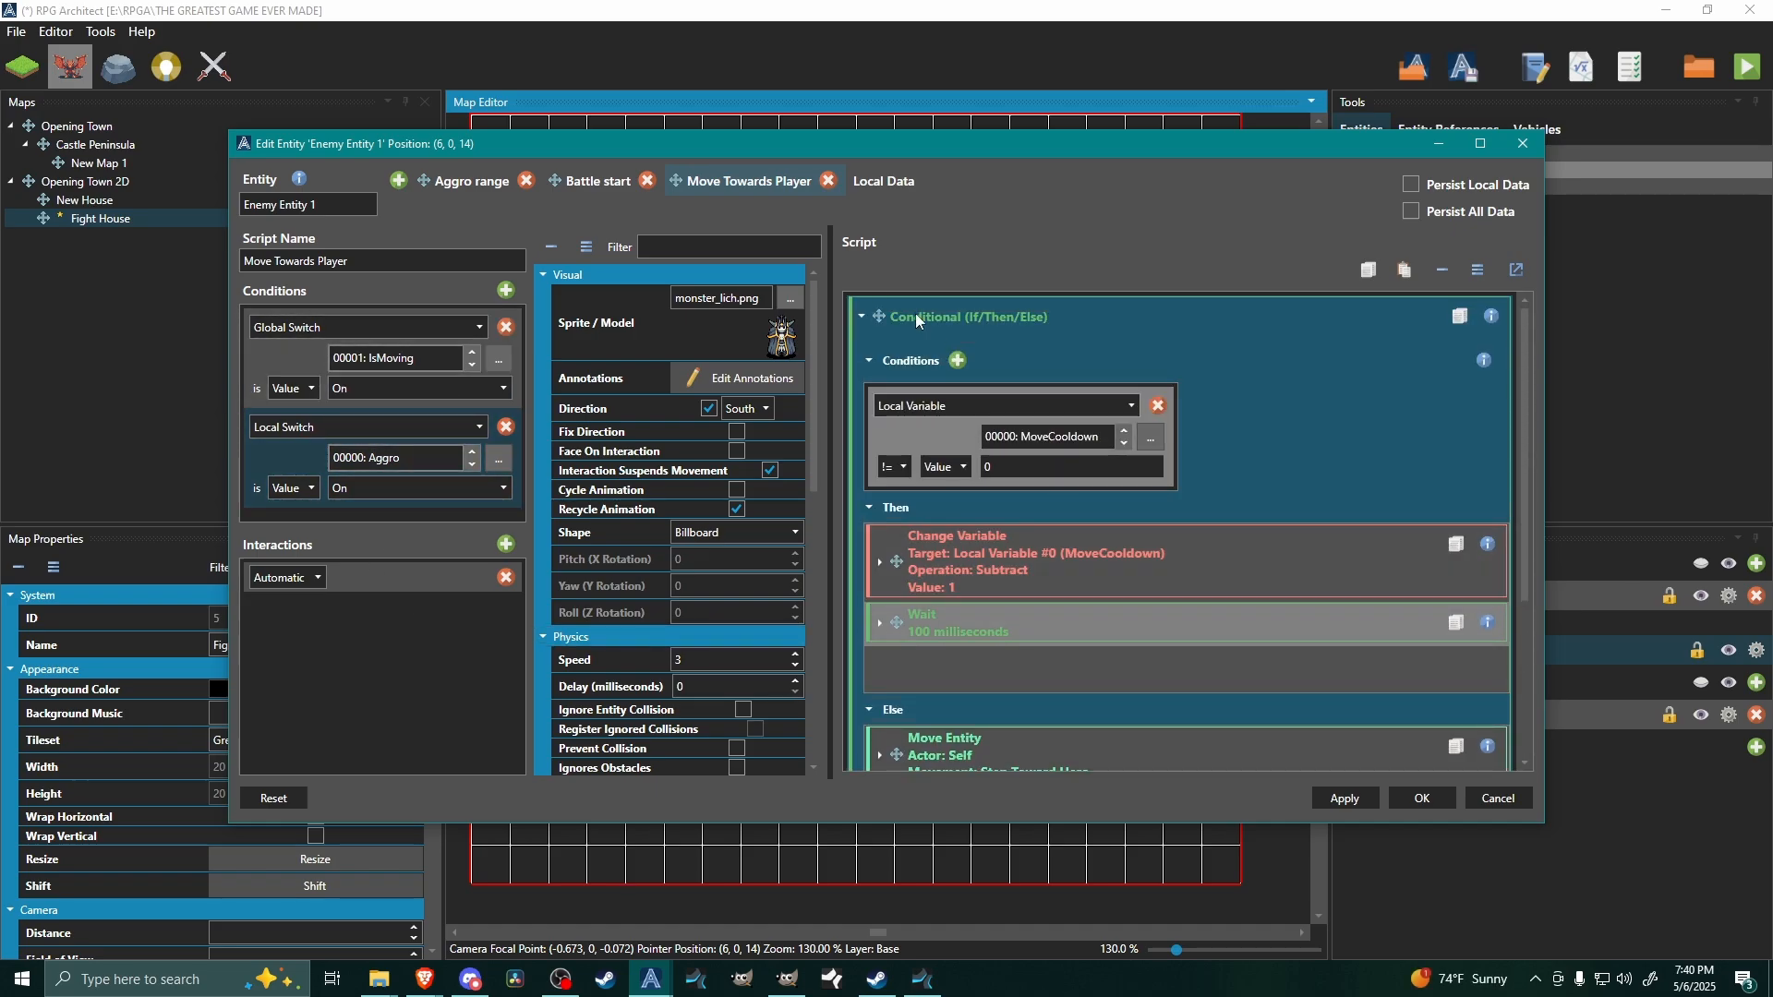
click(601, 182)
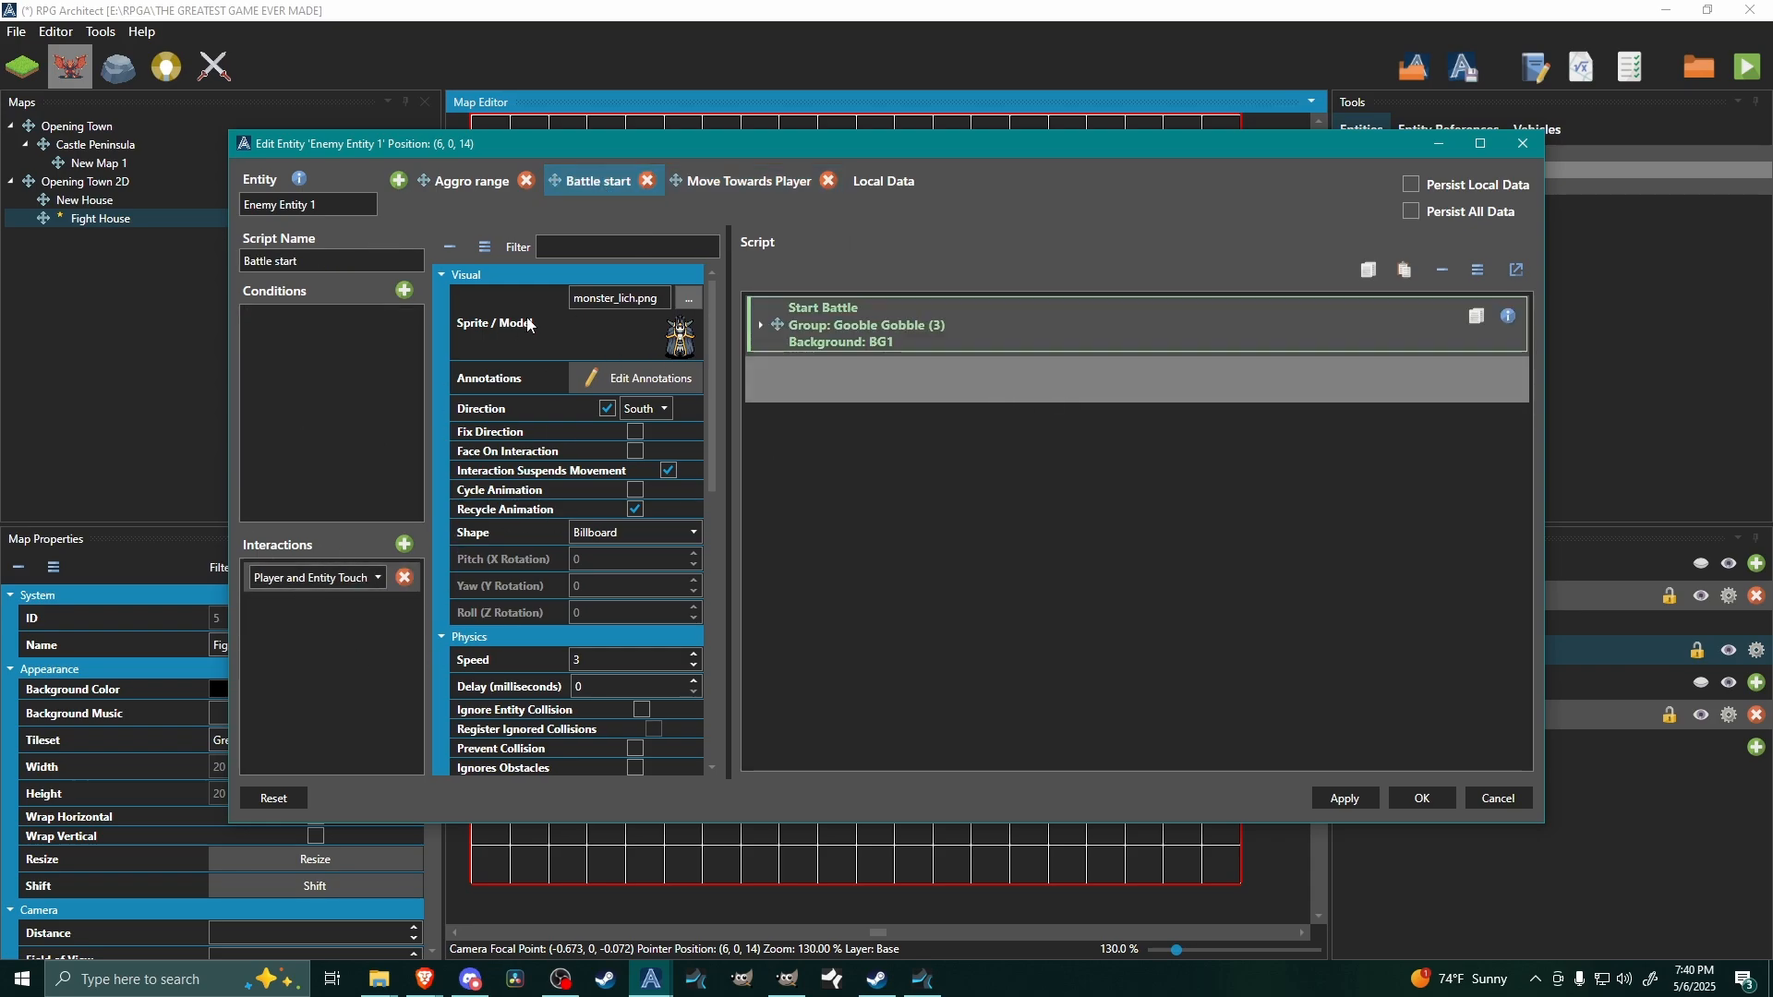
- Change the Aggro range script's collider shape to Box and save the enemy entity
click(733, 183)
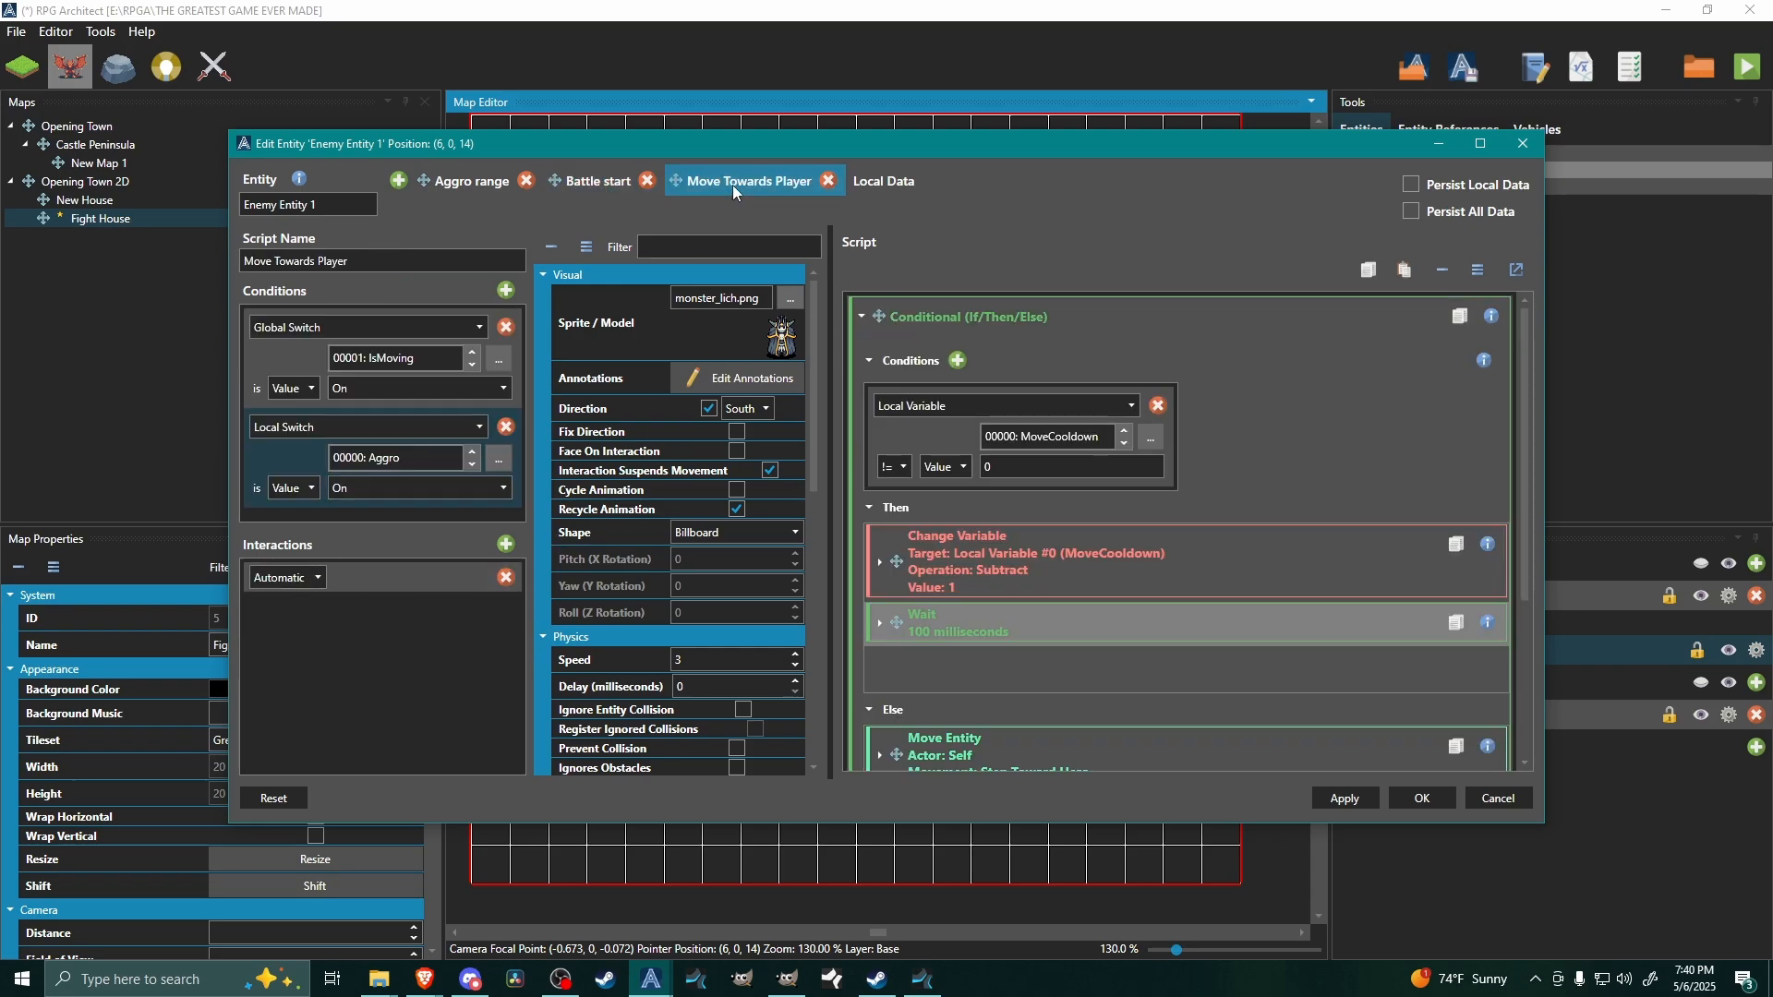
scroll(665, 473, down, 9)
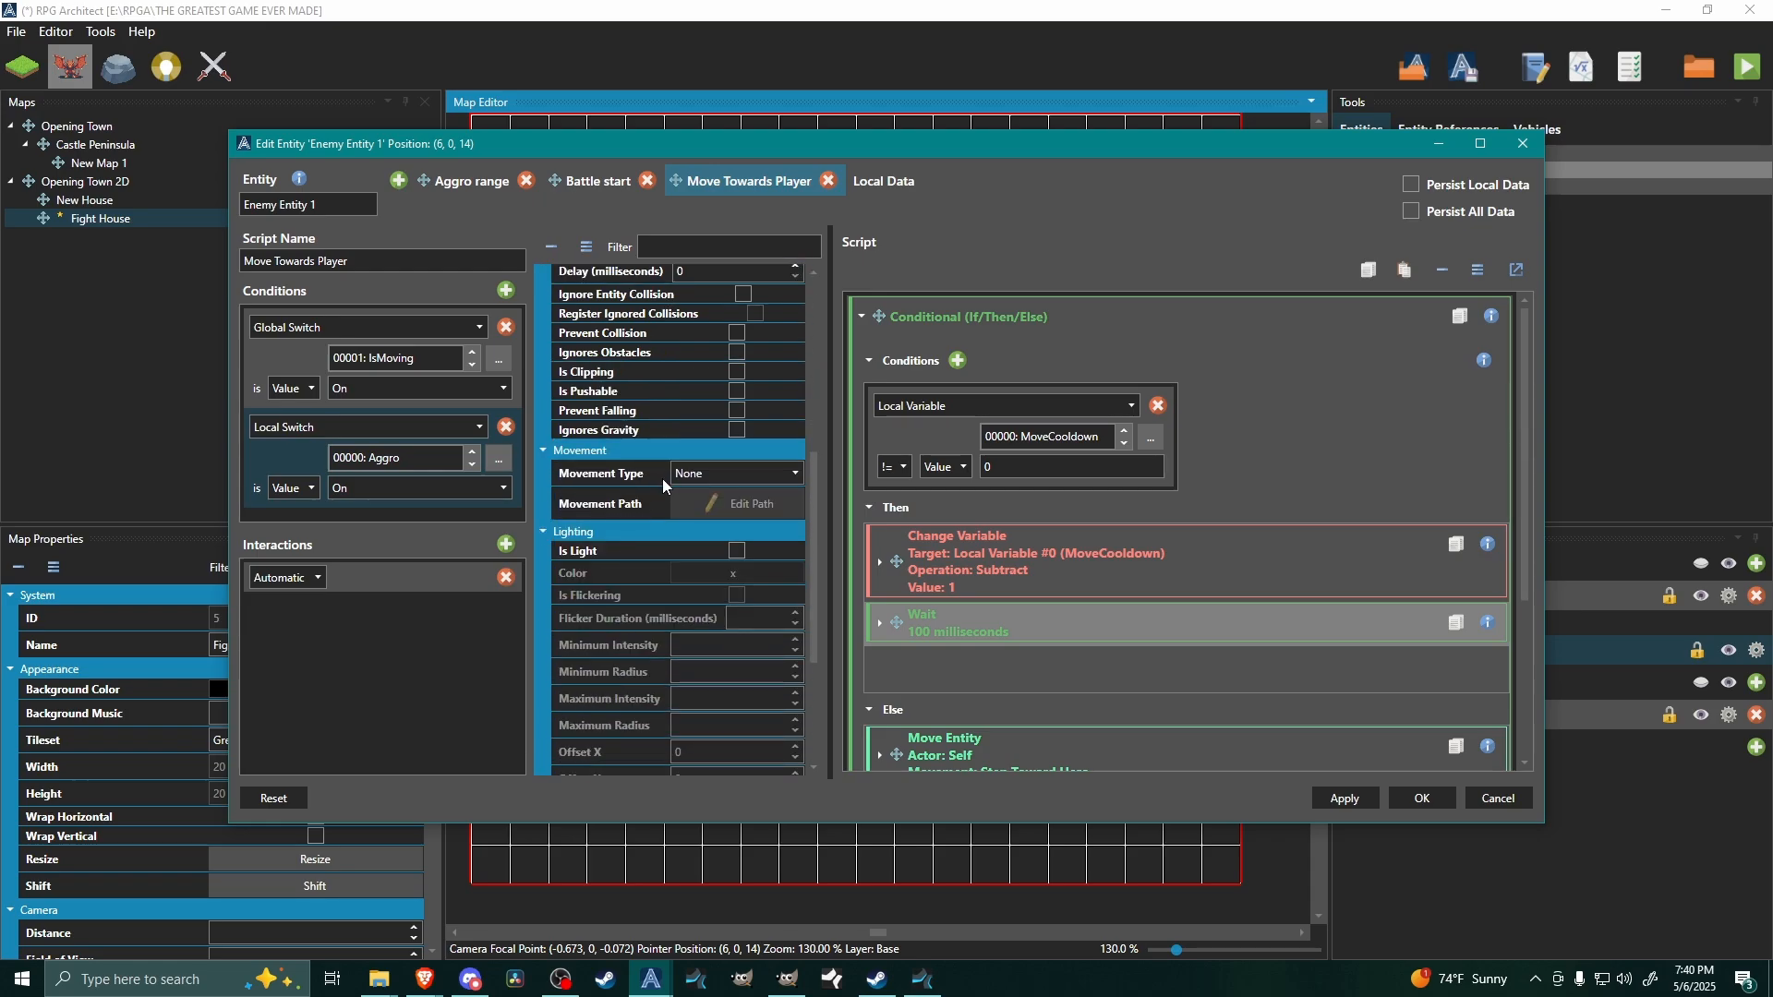
scroll(596, 497, down, 1)
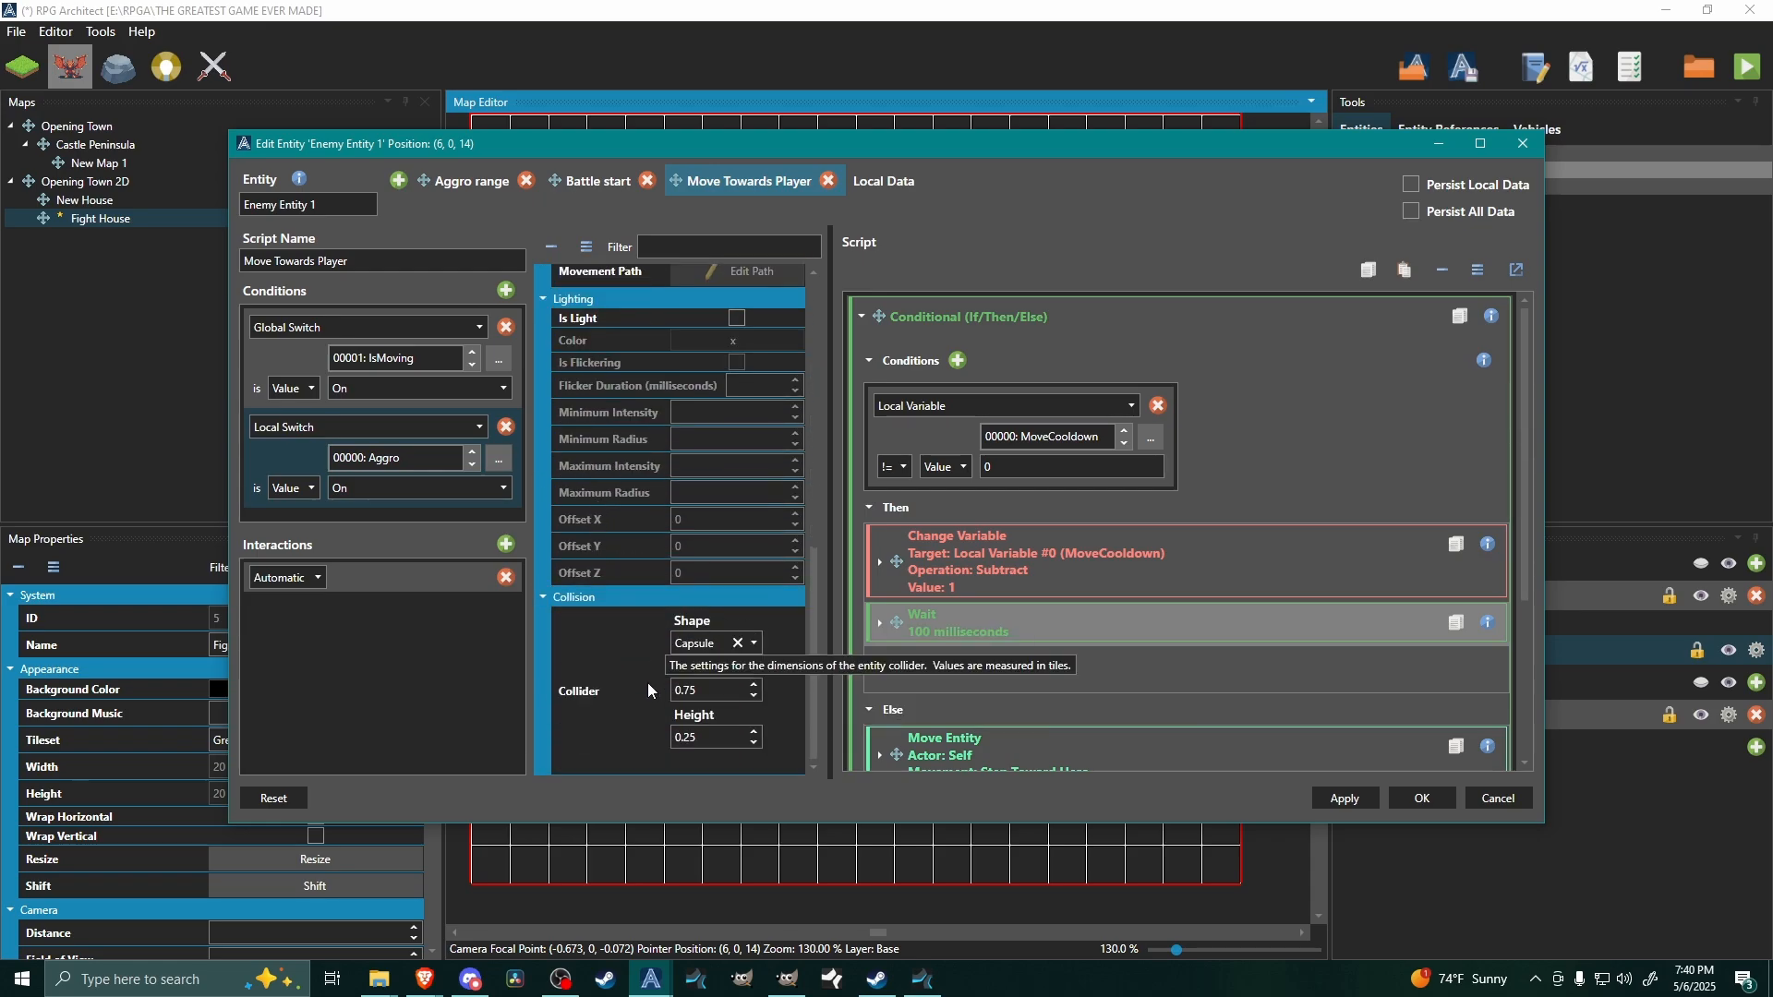
scroll(617, 651, up, 10)
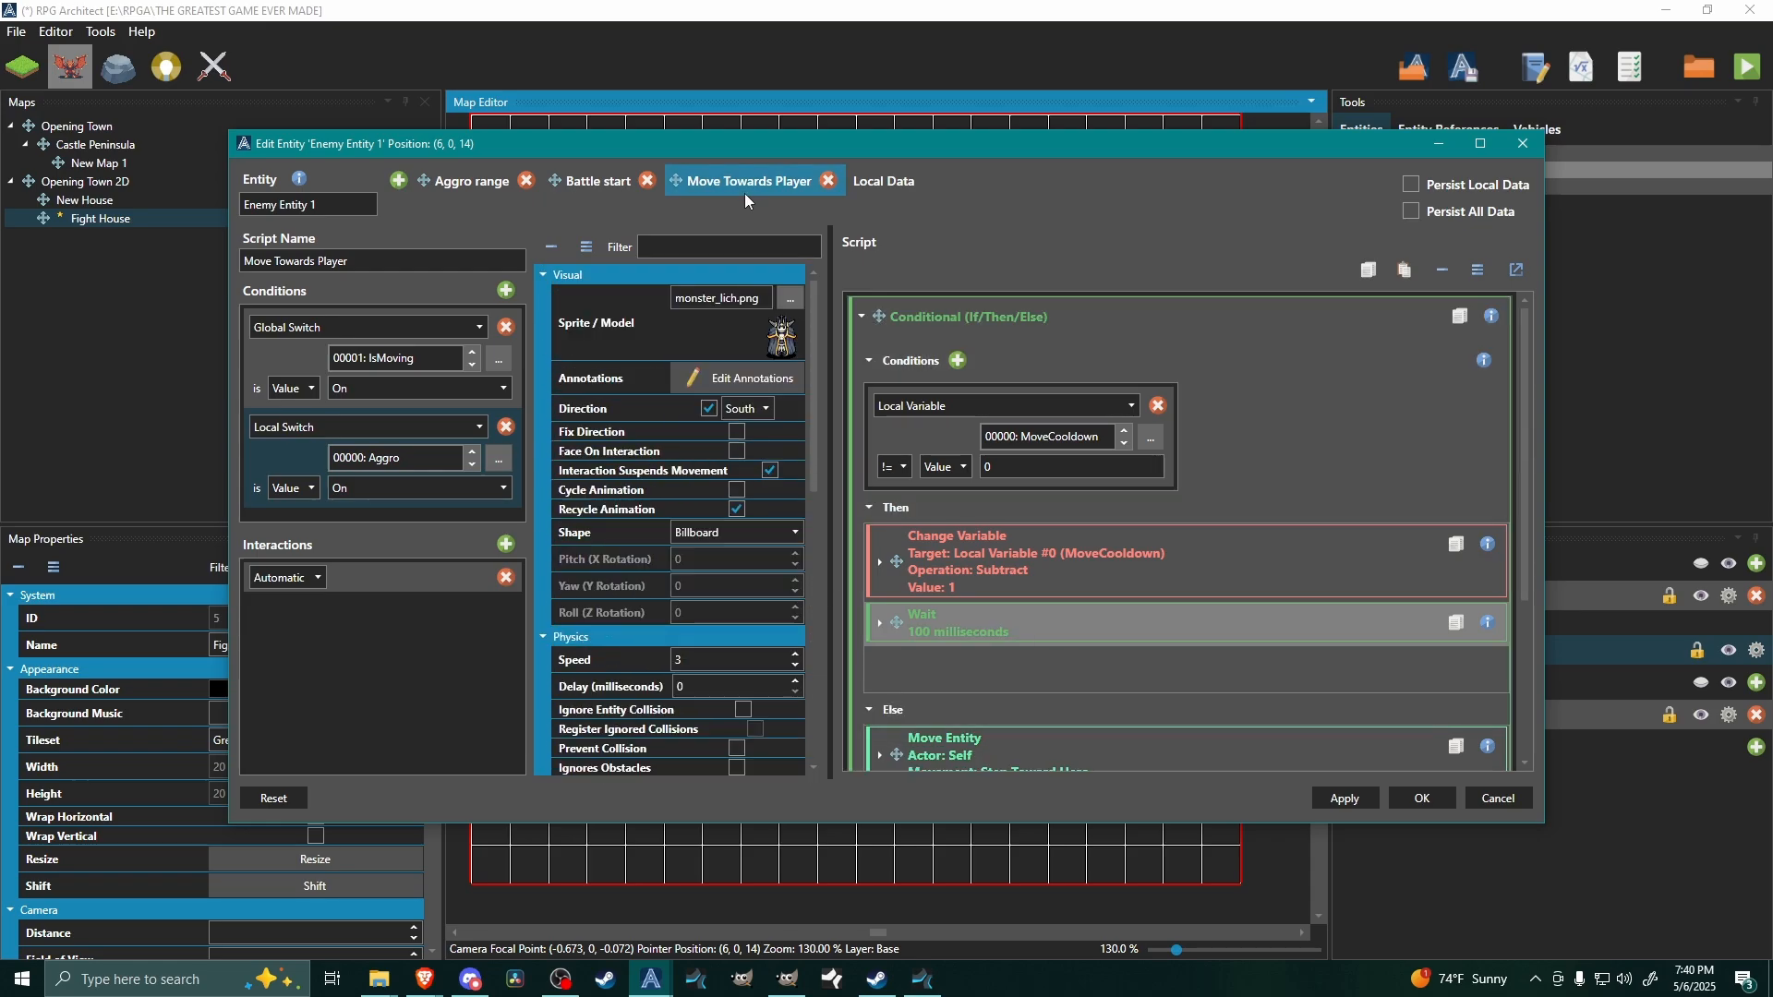
click(471, 181)
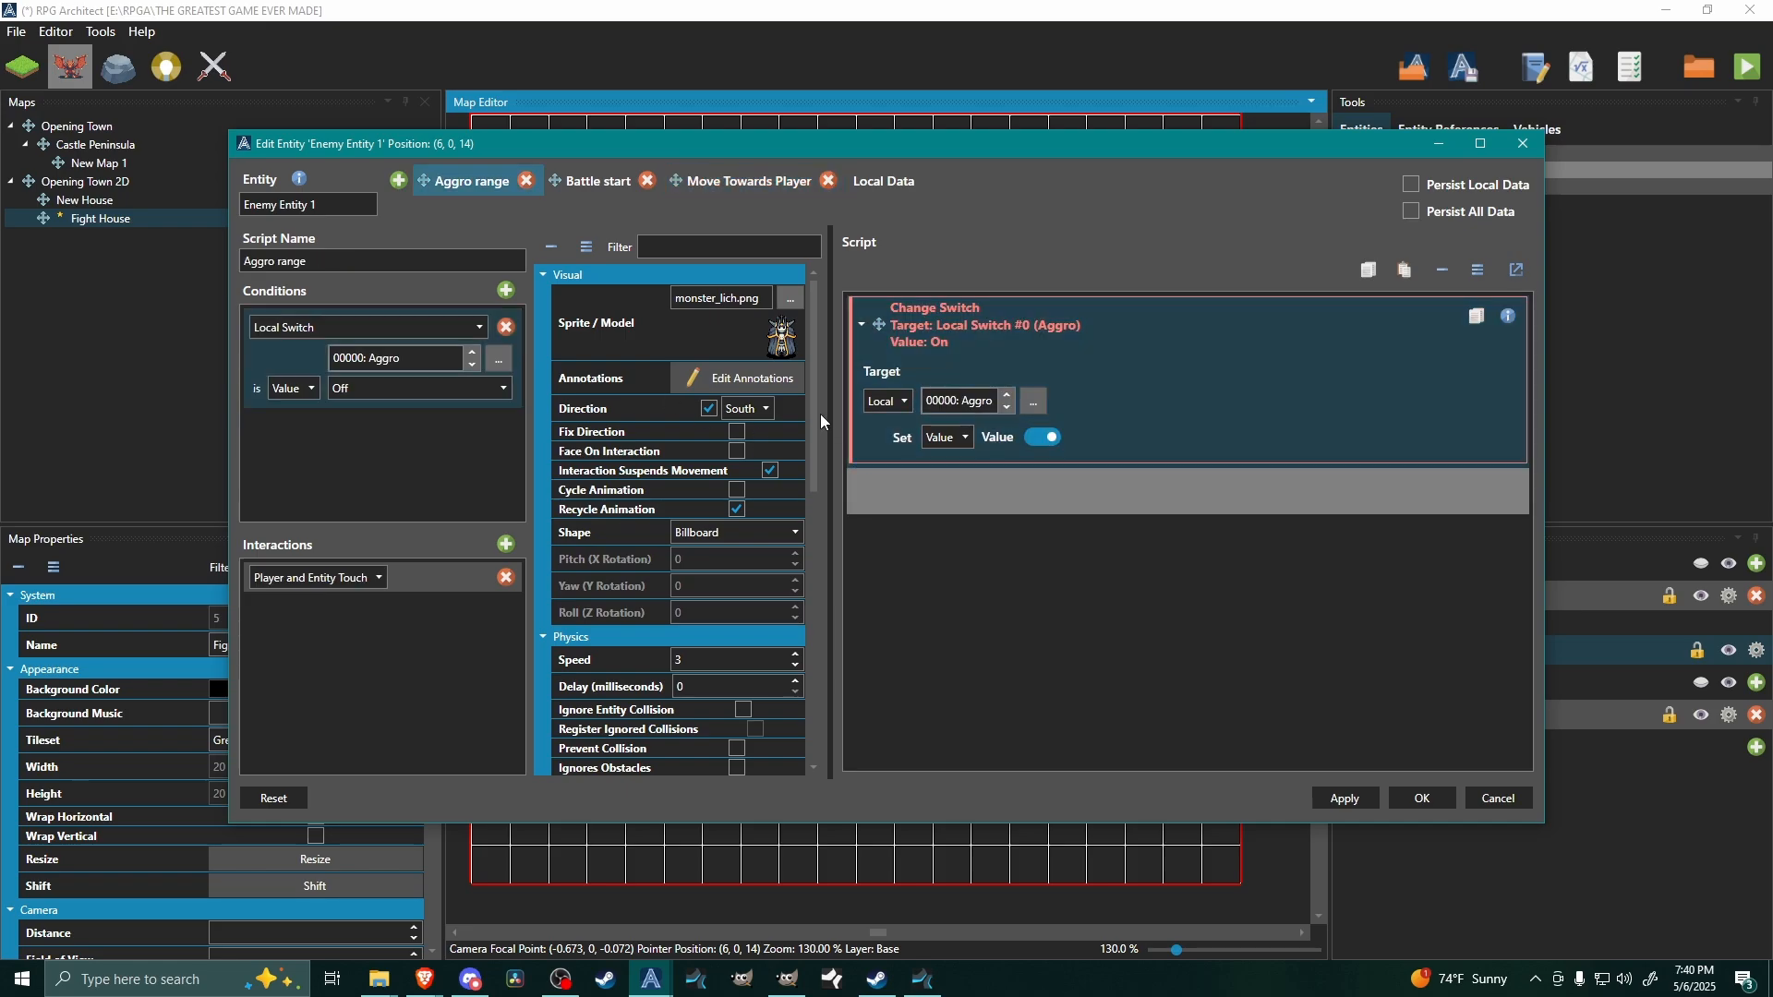
scroll(813, 413, down, 10)
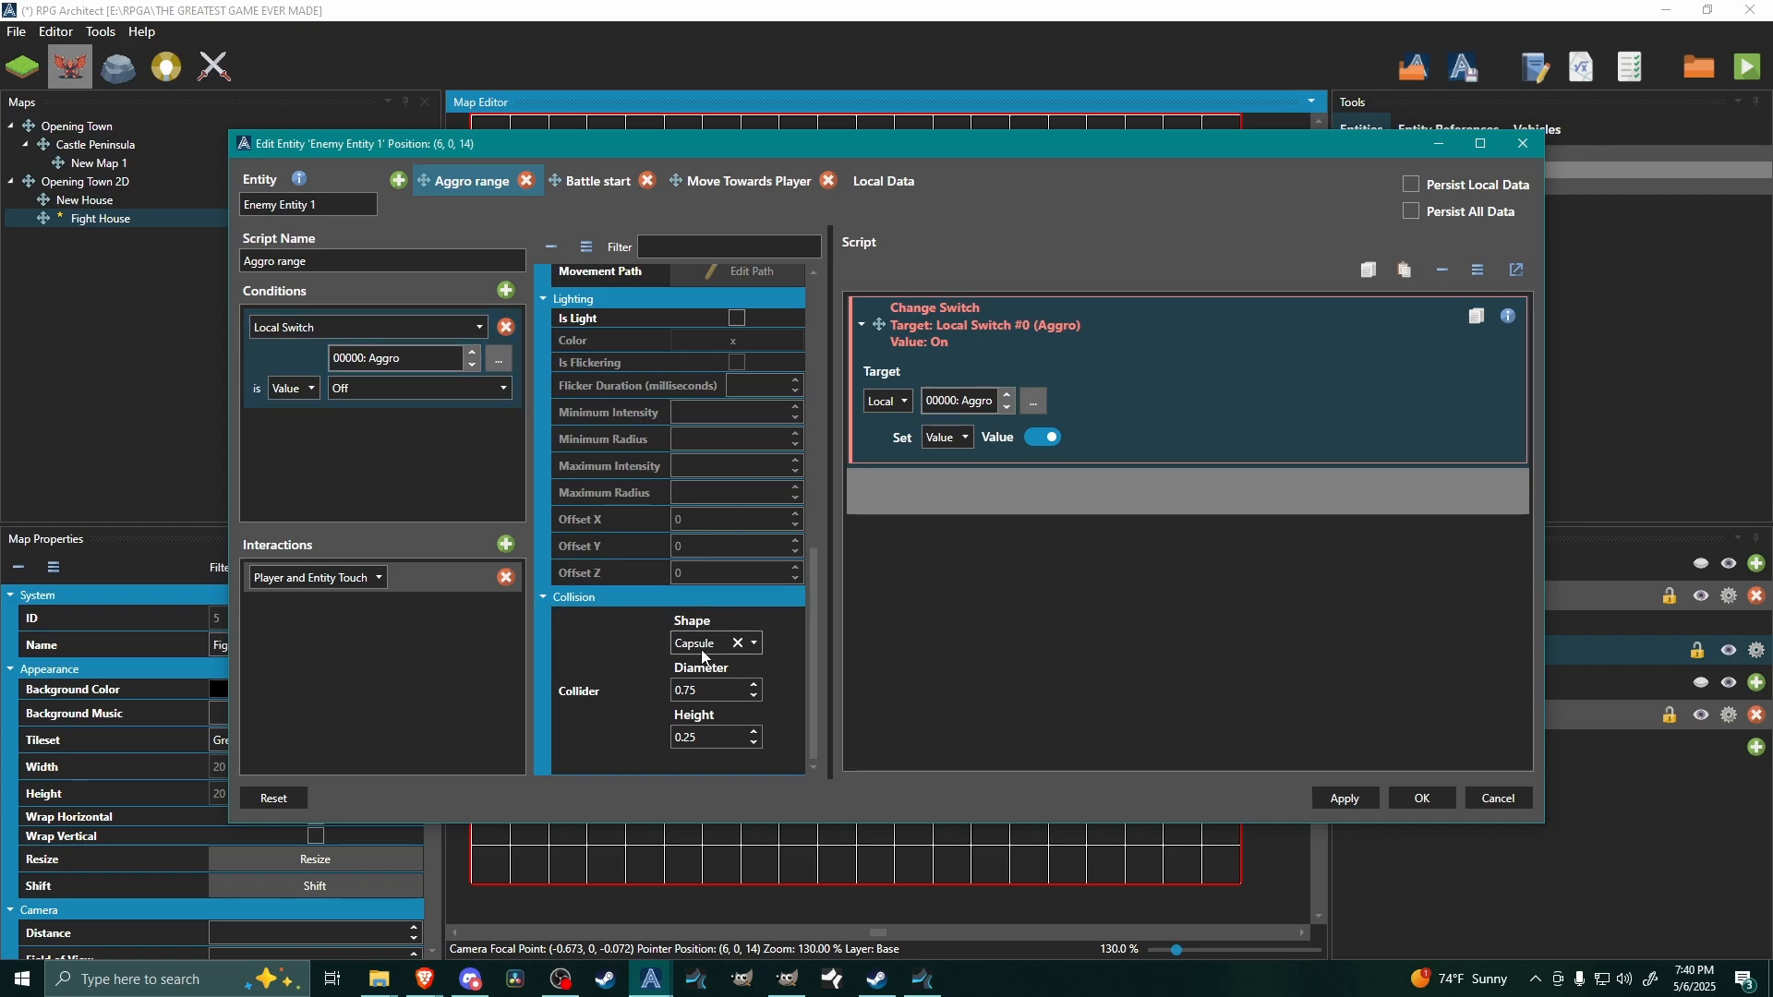
click(724, 647)
click(707, 679)
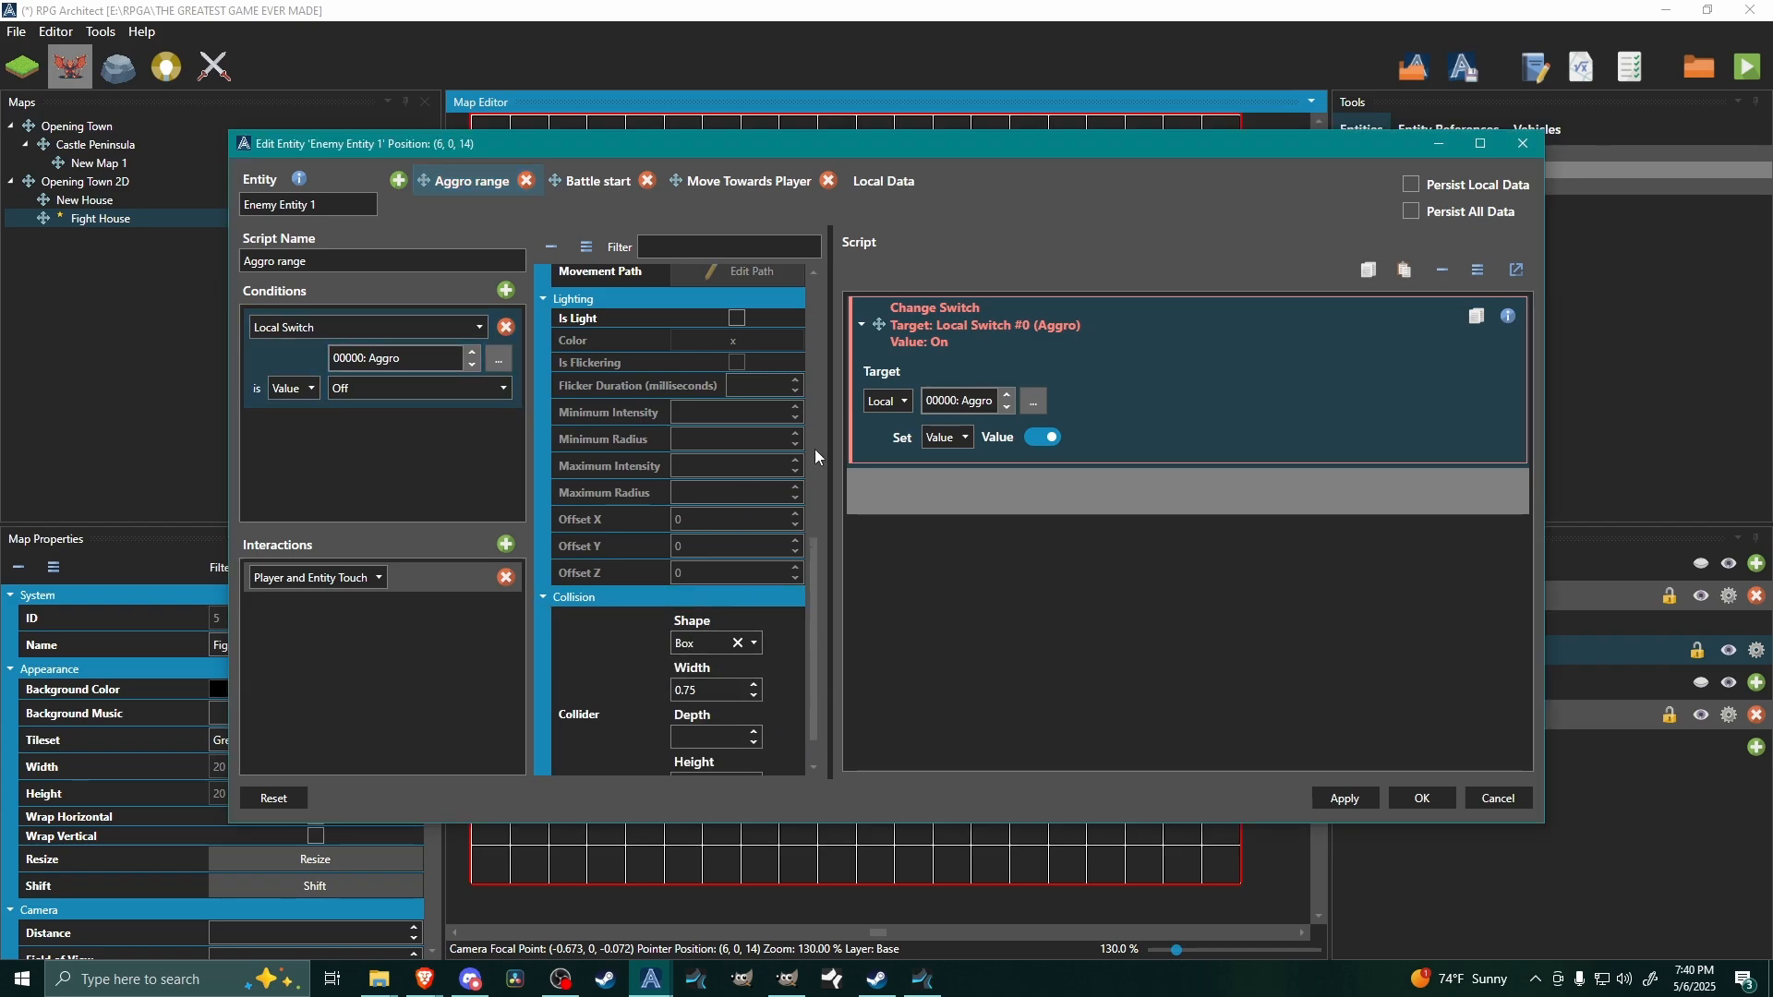
click(1405, 798)
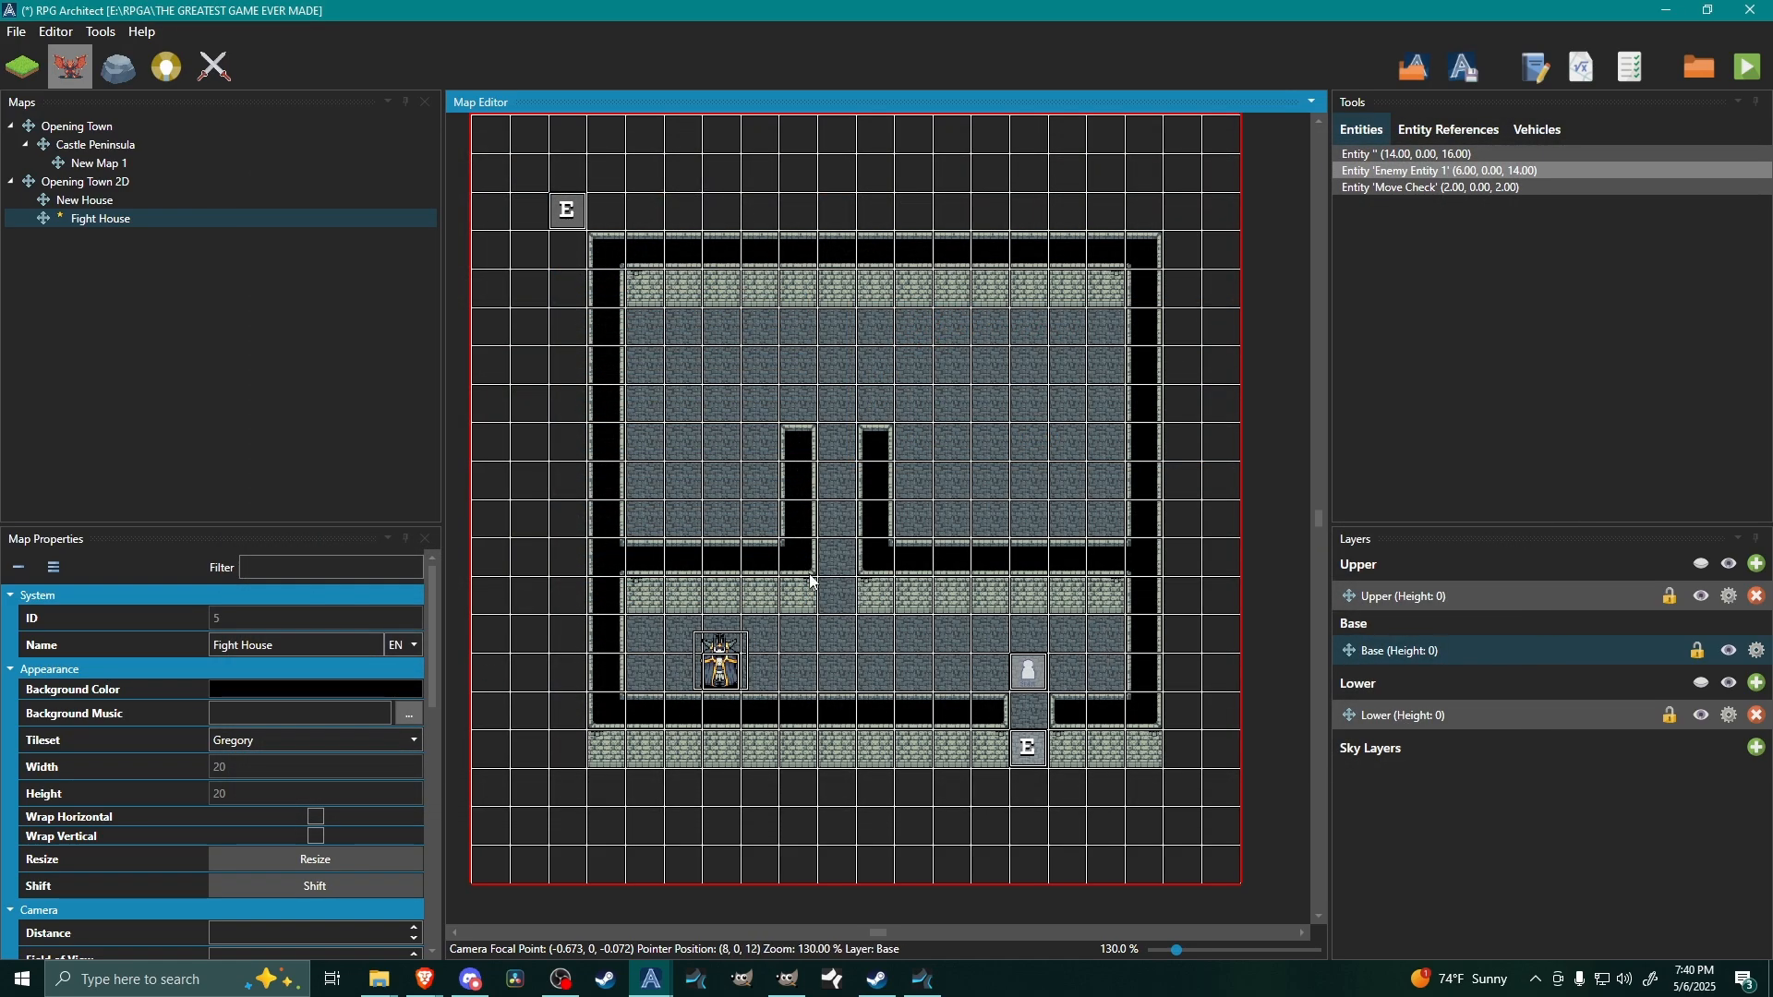
- Set the Aggro range box collider of Enemy Entity 1 to width 12 and depth 3, and save the entity
double_click(719, 661)
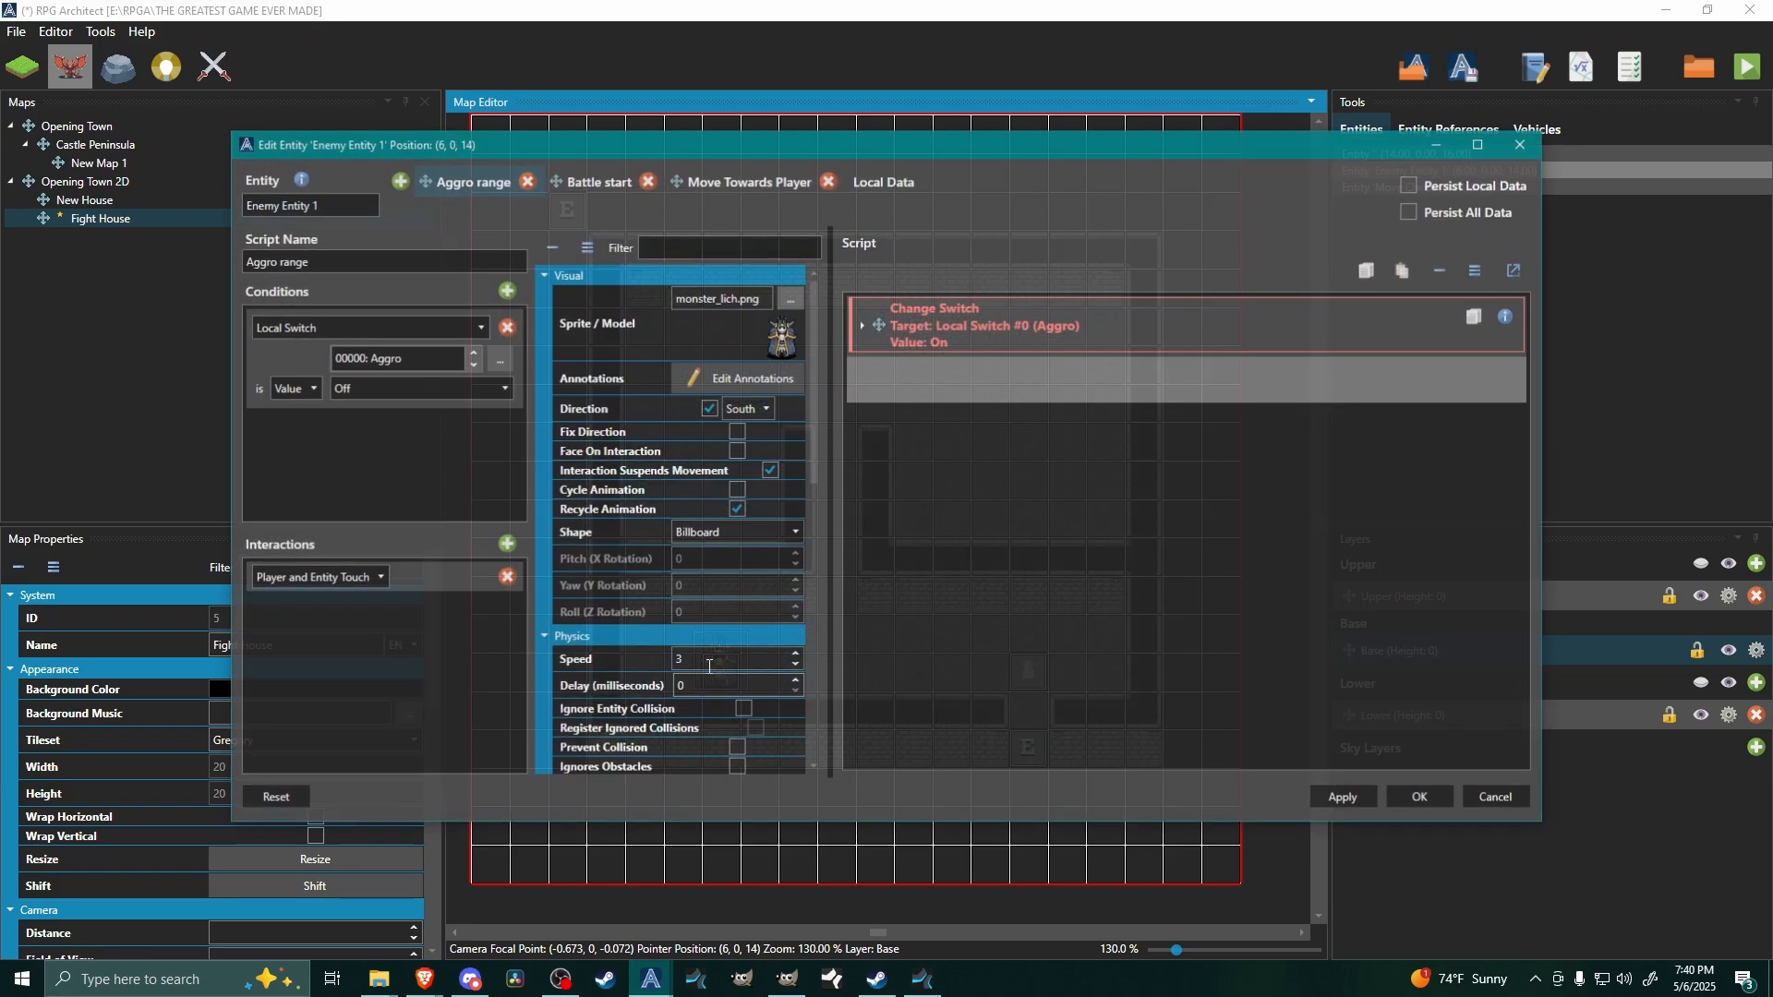
double_click(1091, 152)
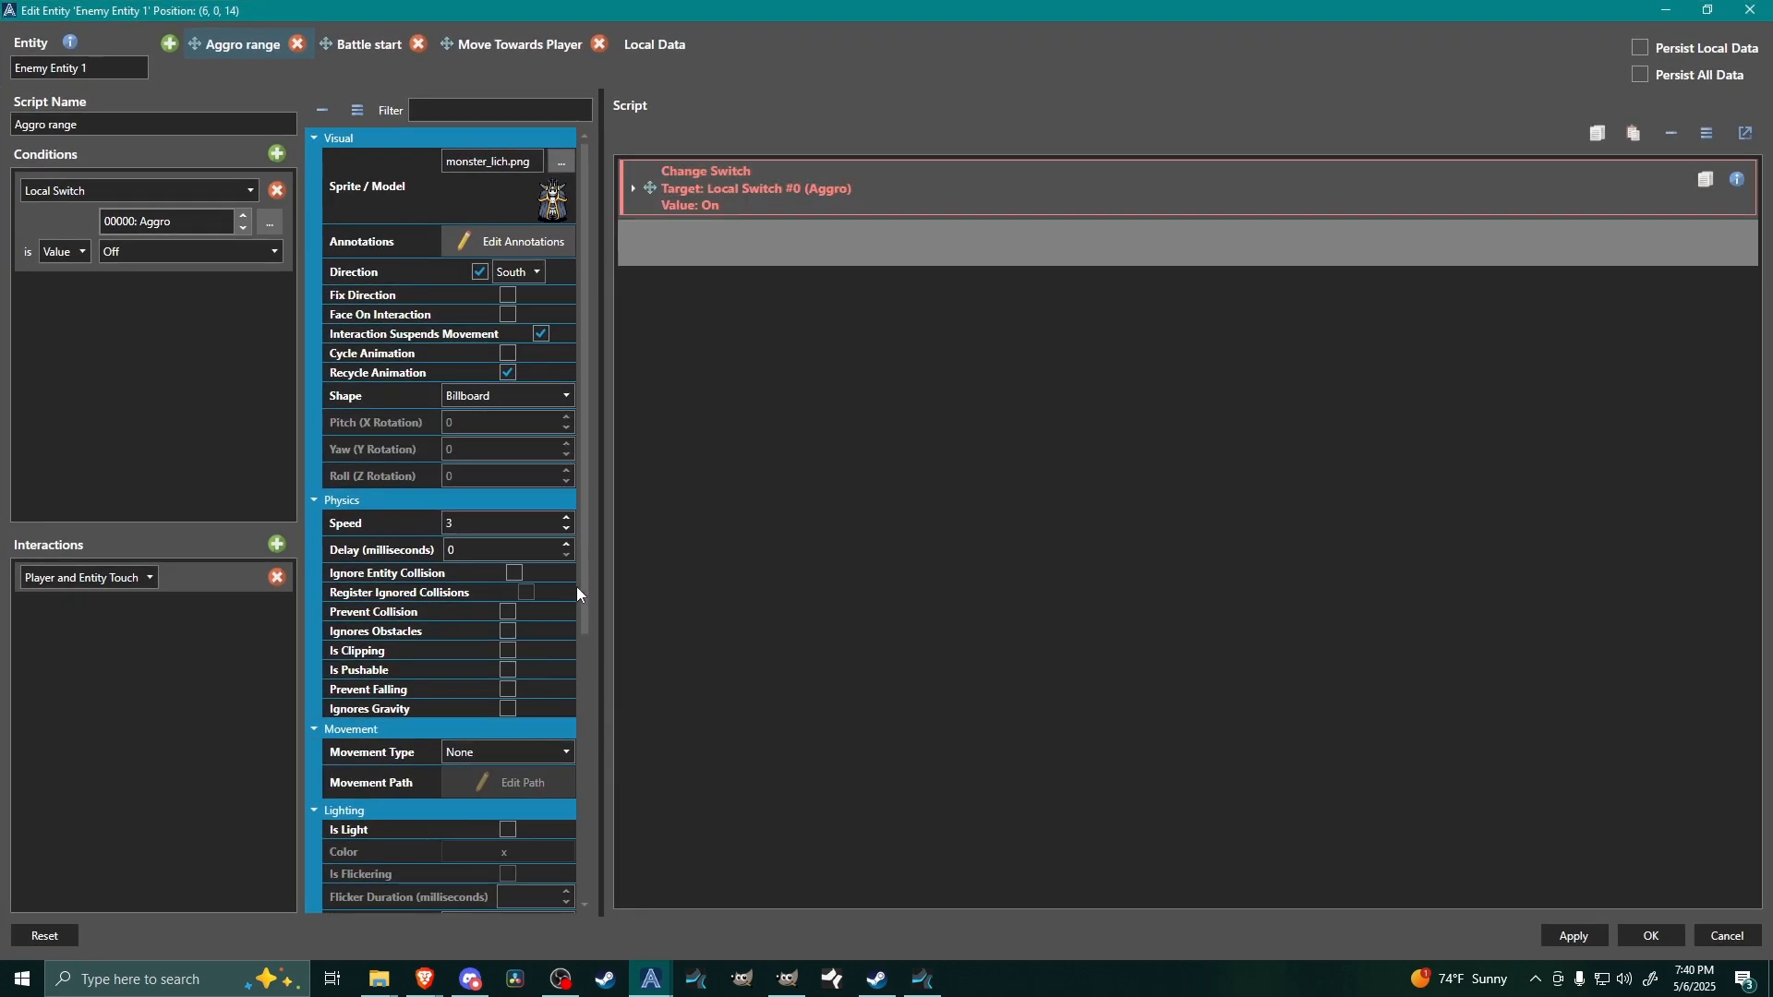
drag(583, 591, 558, 866)
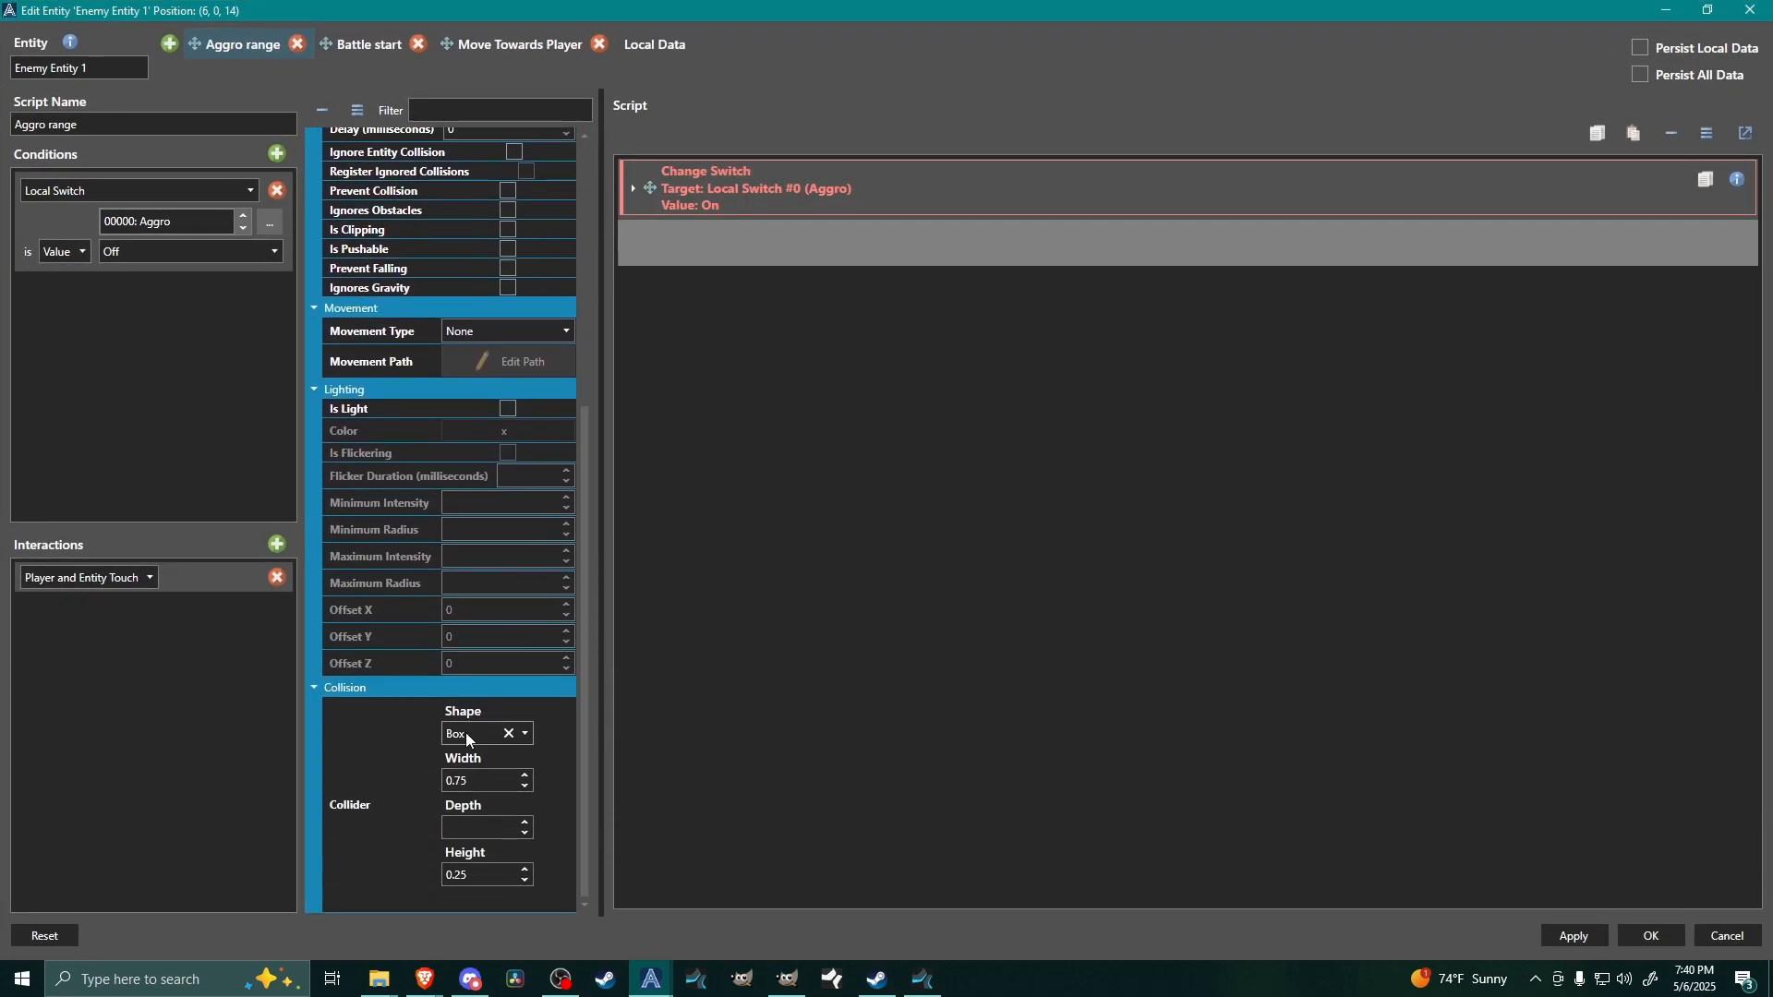
drag(483, 781, 418, 796)
text(12)
click(468, 826)
text(3)
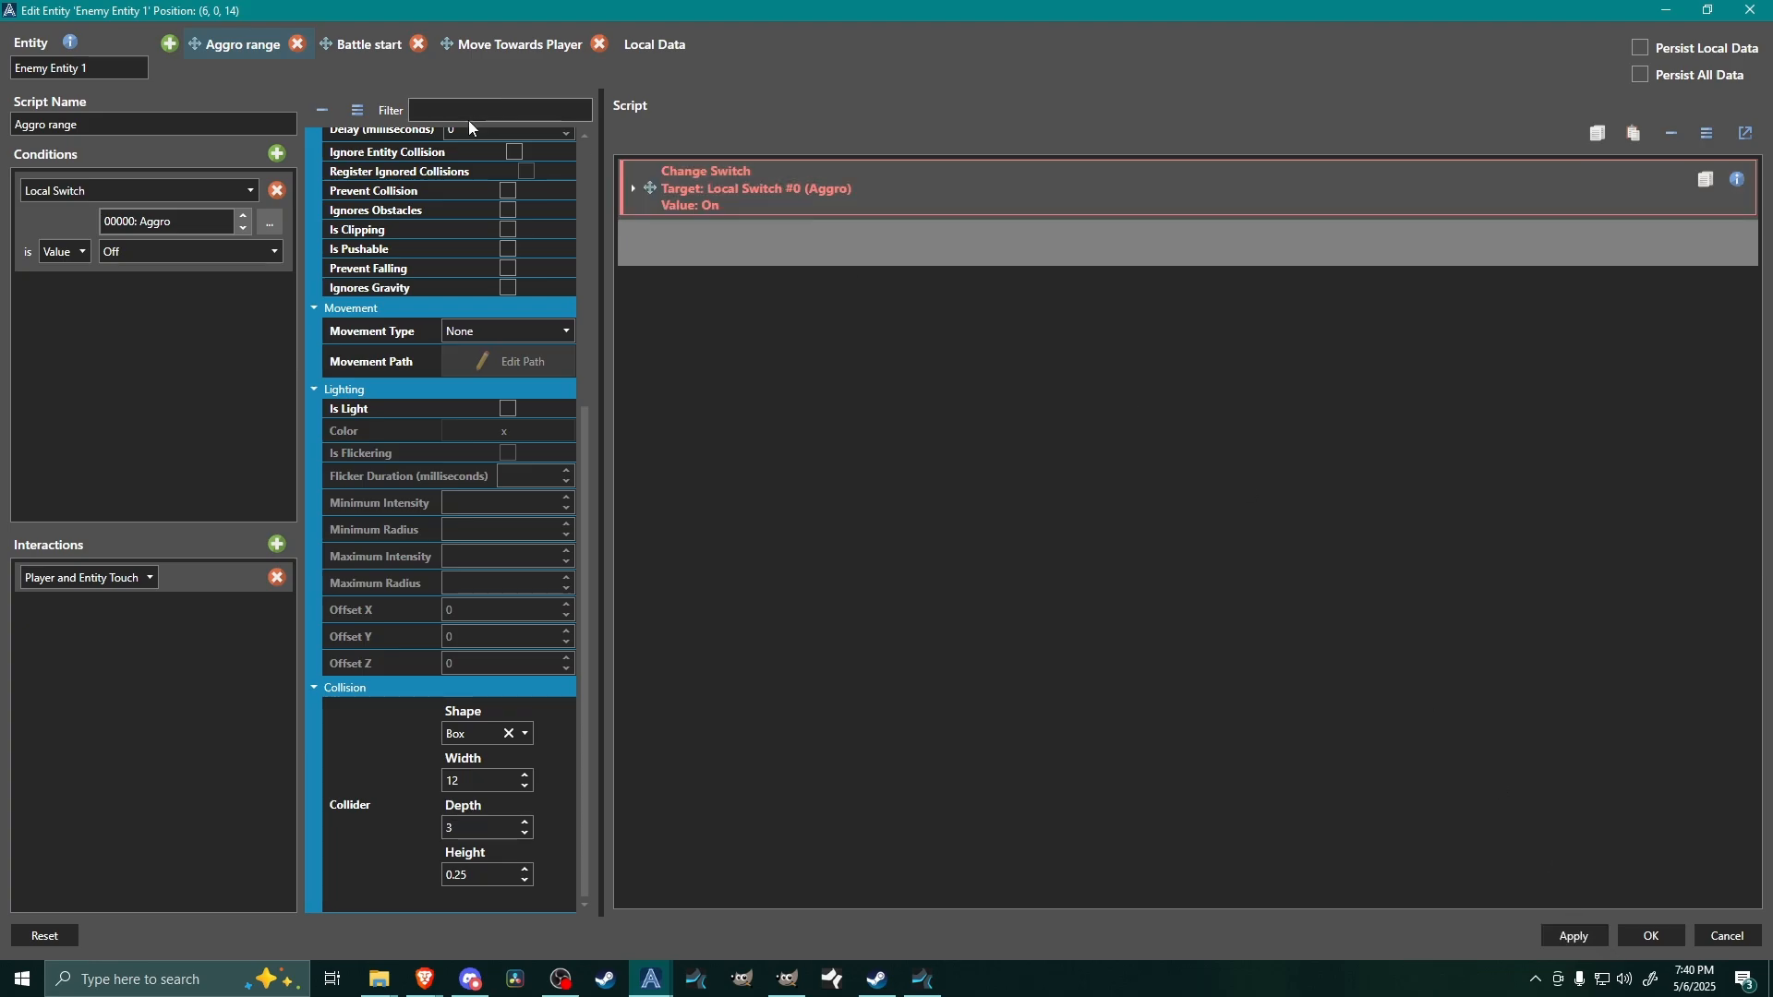
click(362, 44)
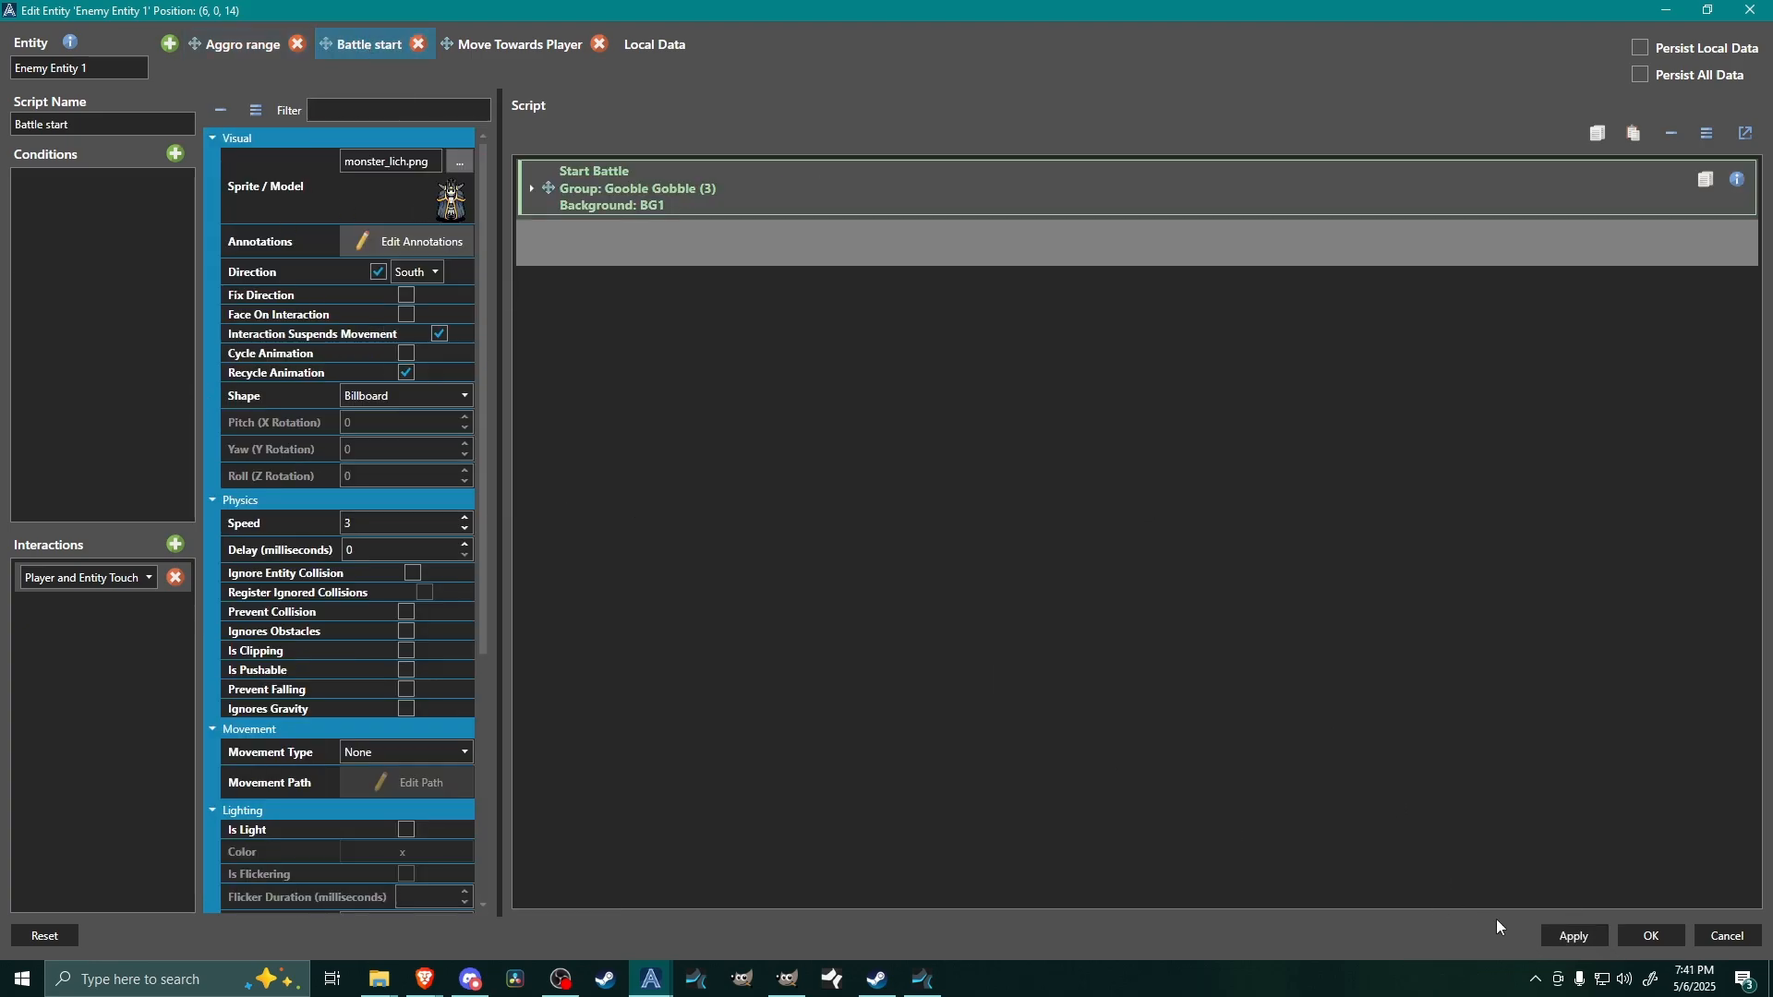
click(1644, 937)
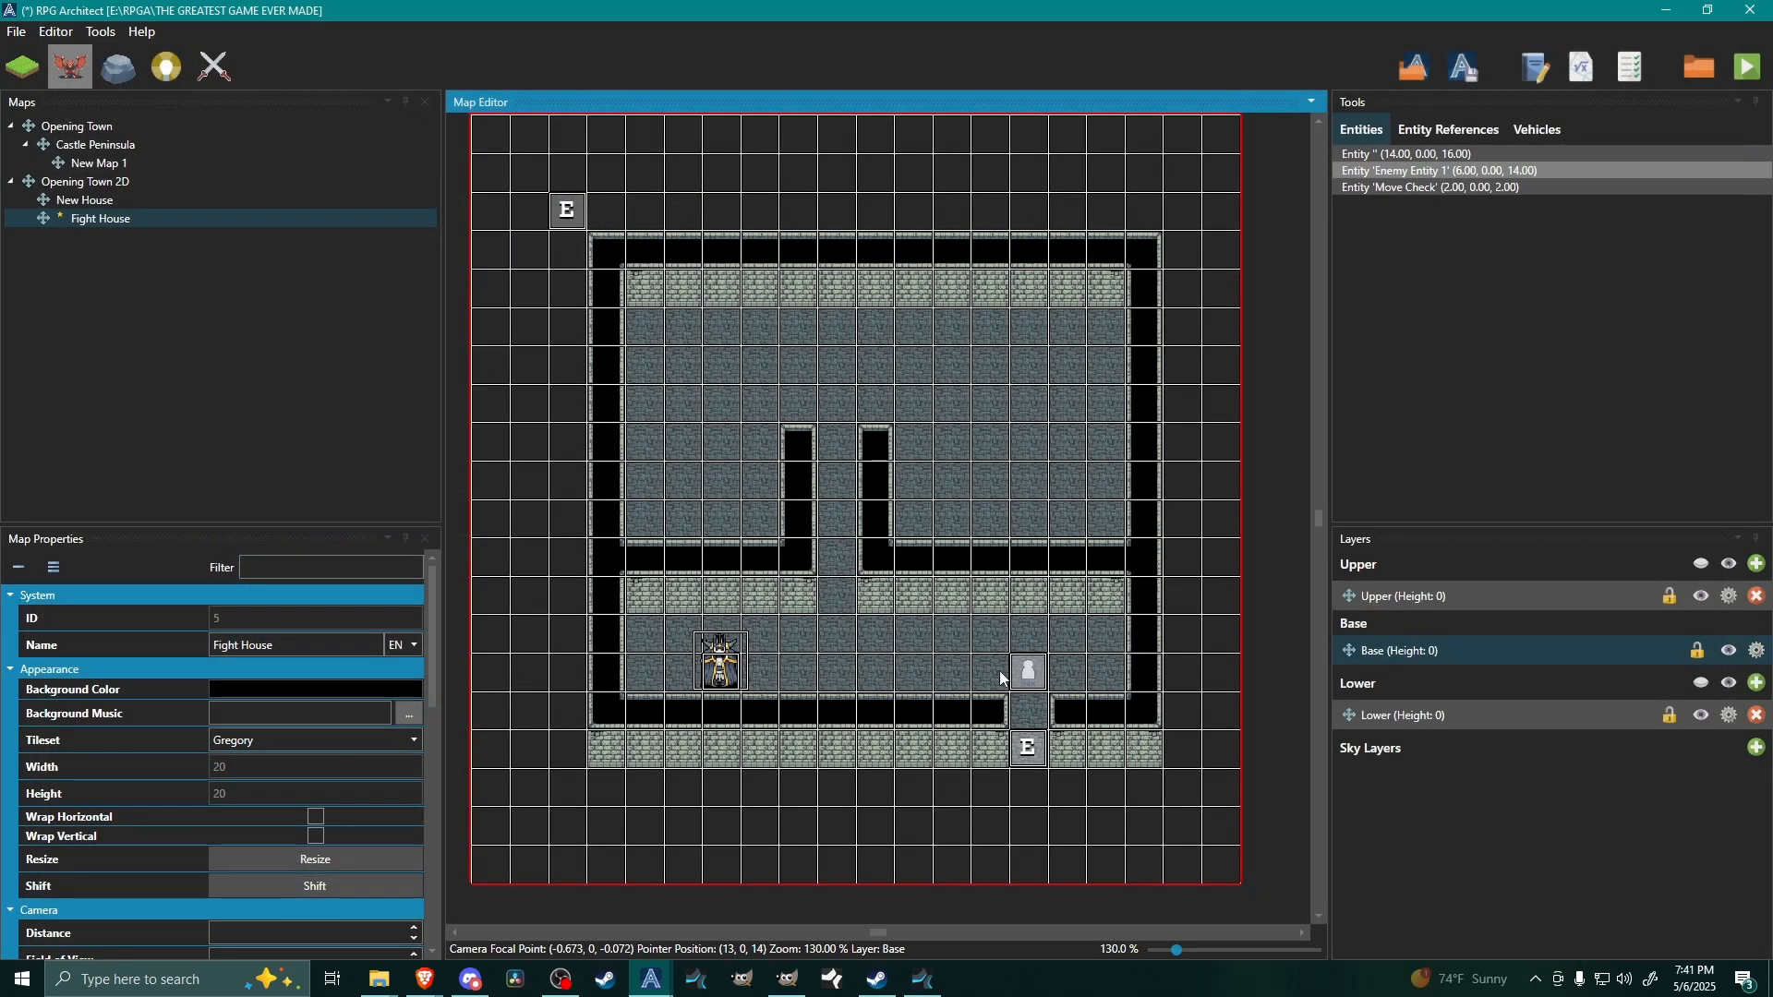
- Make the Battle start script's collider of Enemy Entity 1 a Sphere with a diameter of 1.5
double_click(730, 678)
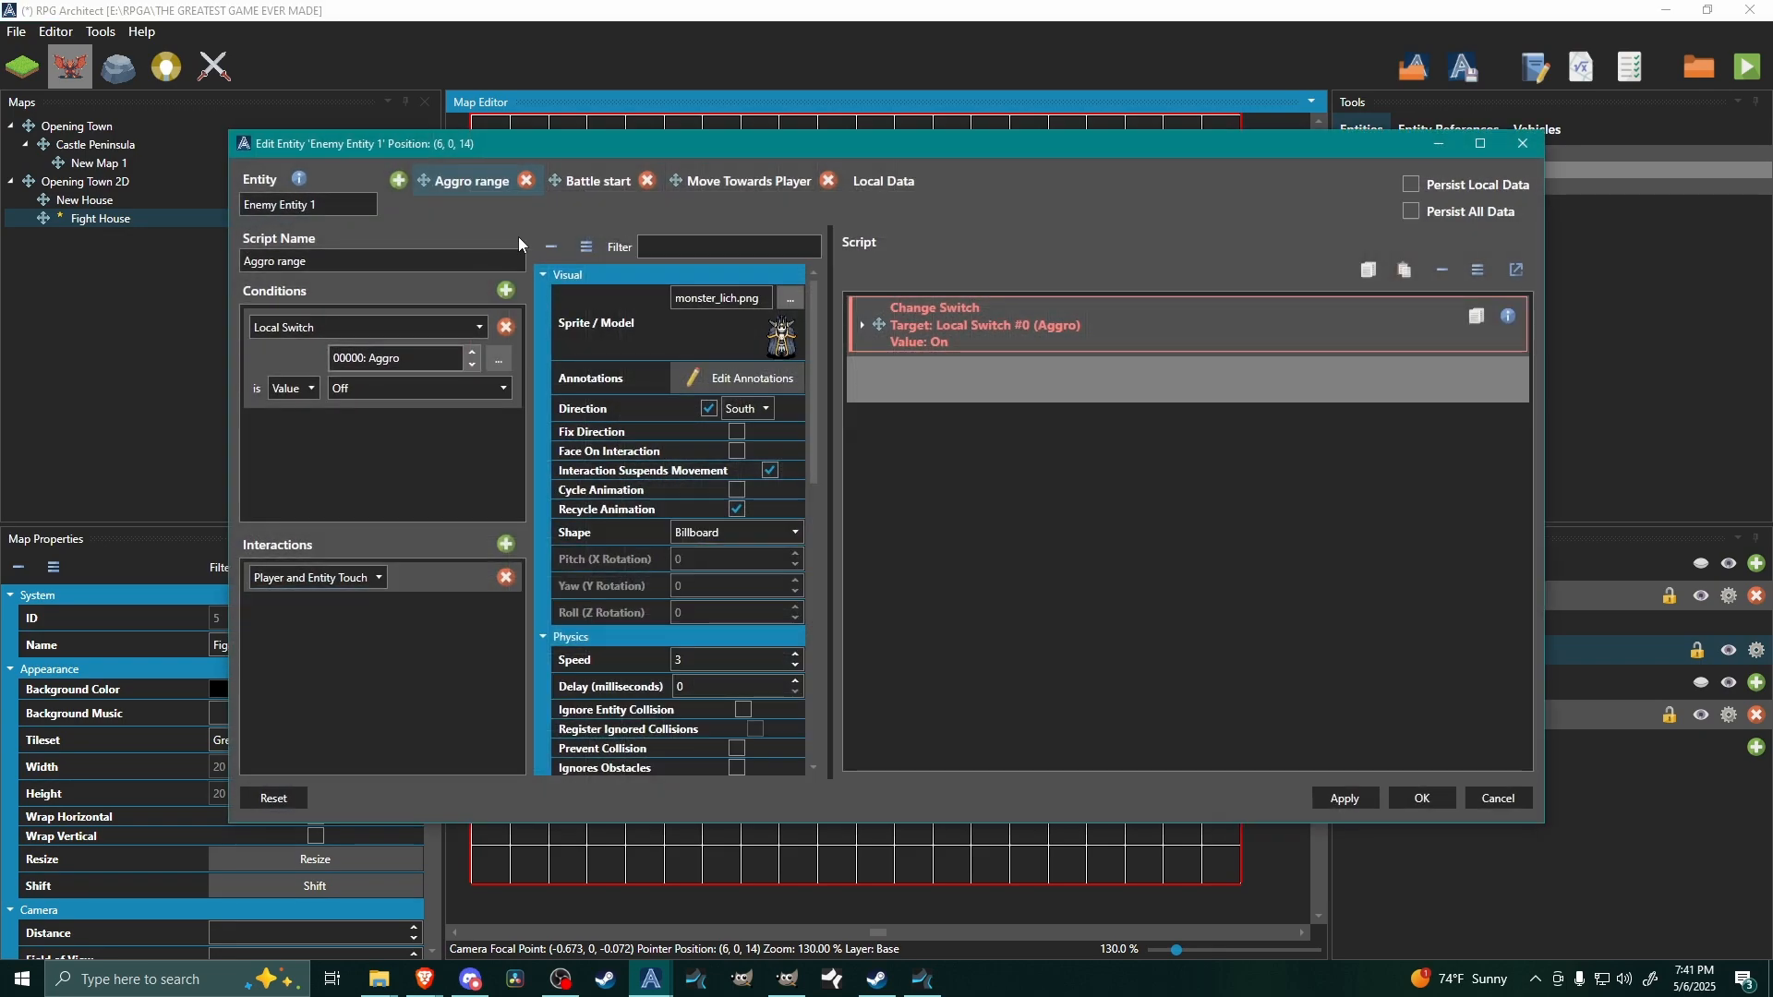
click(595, 181)
scroll(485, 577, down, 4)
scroll(482, 577, down, 5)
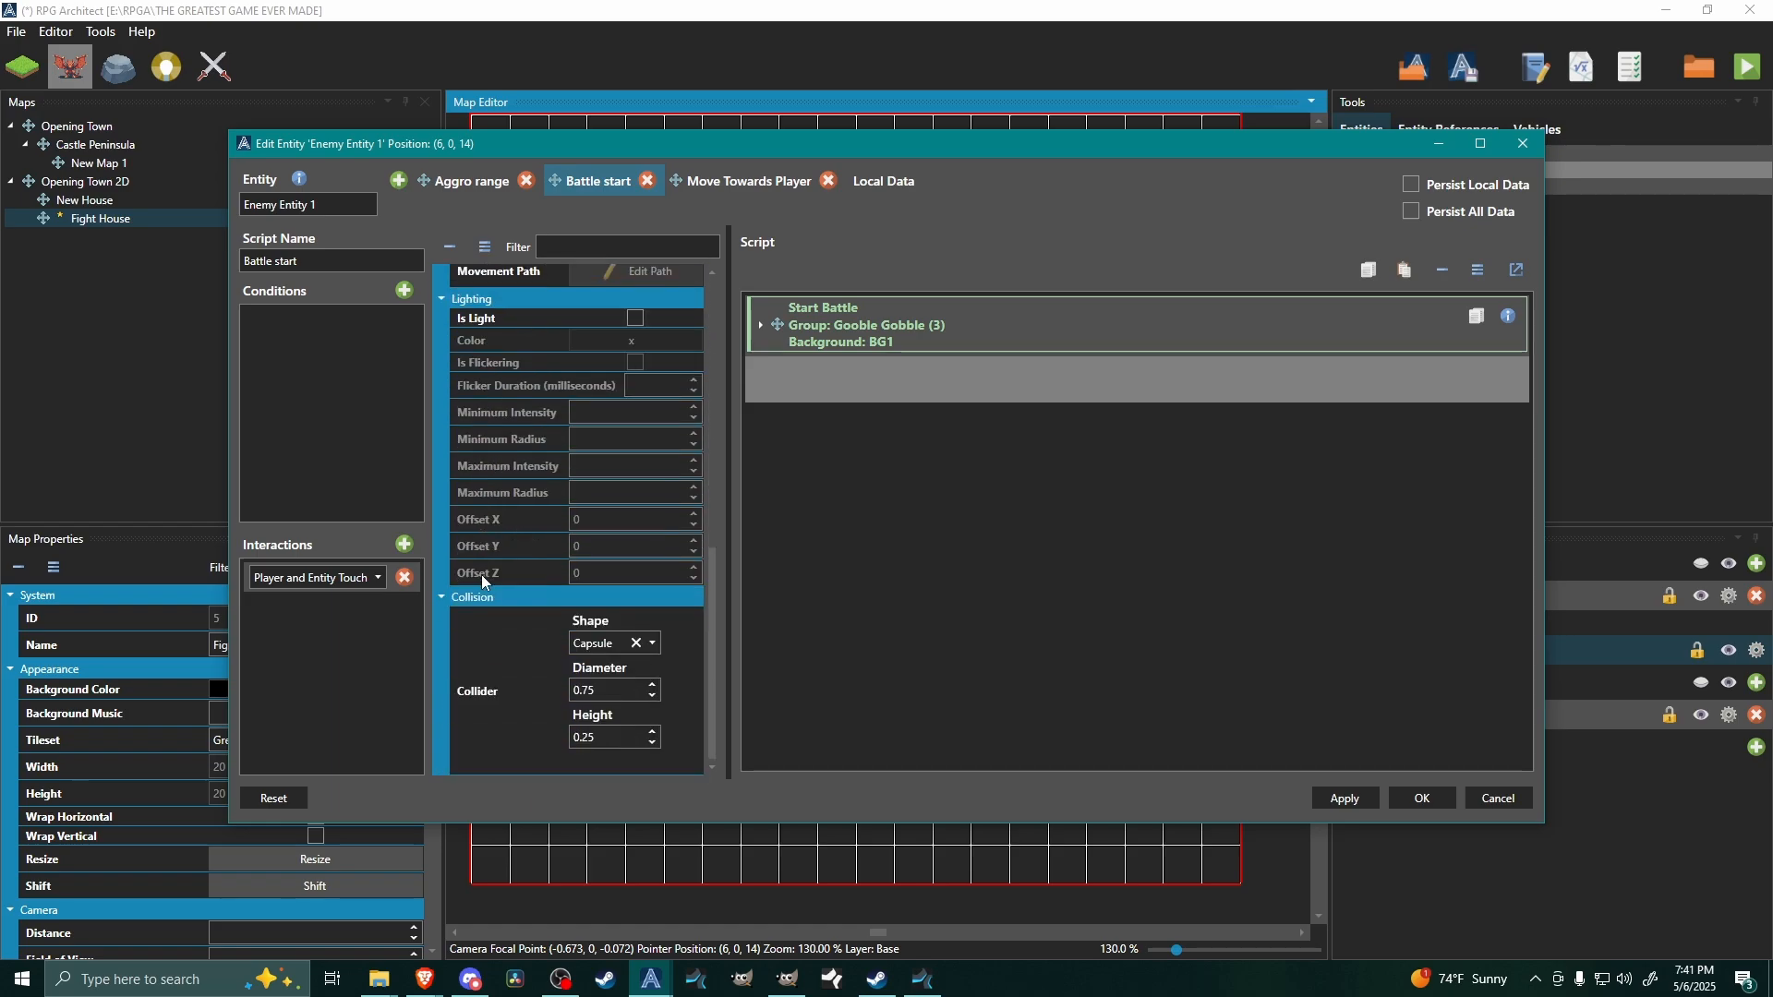
click(605, 644)
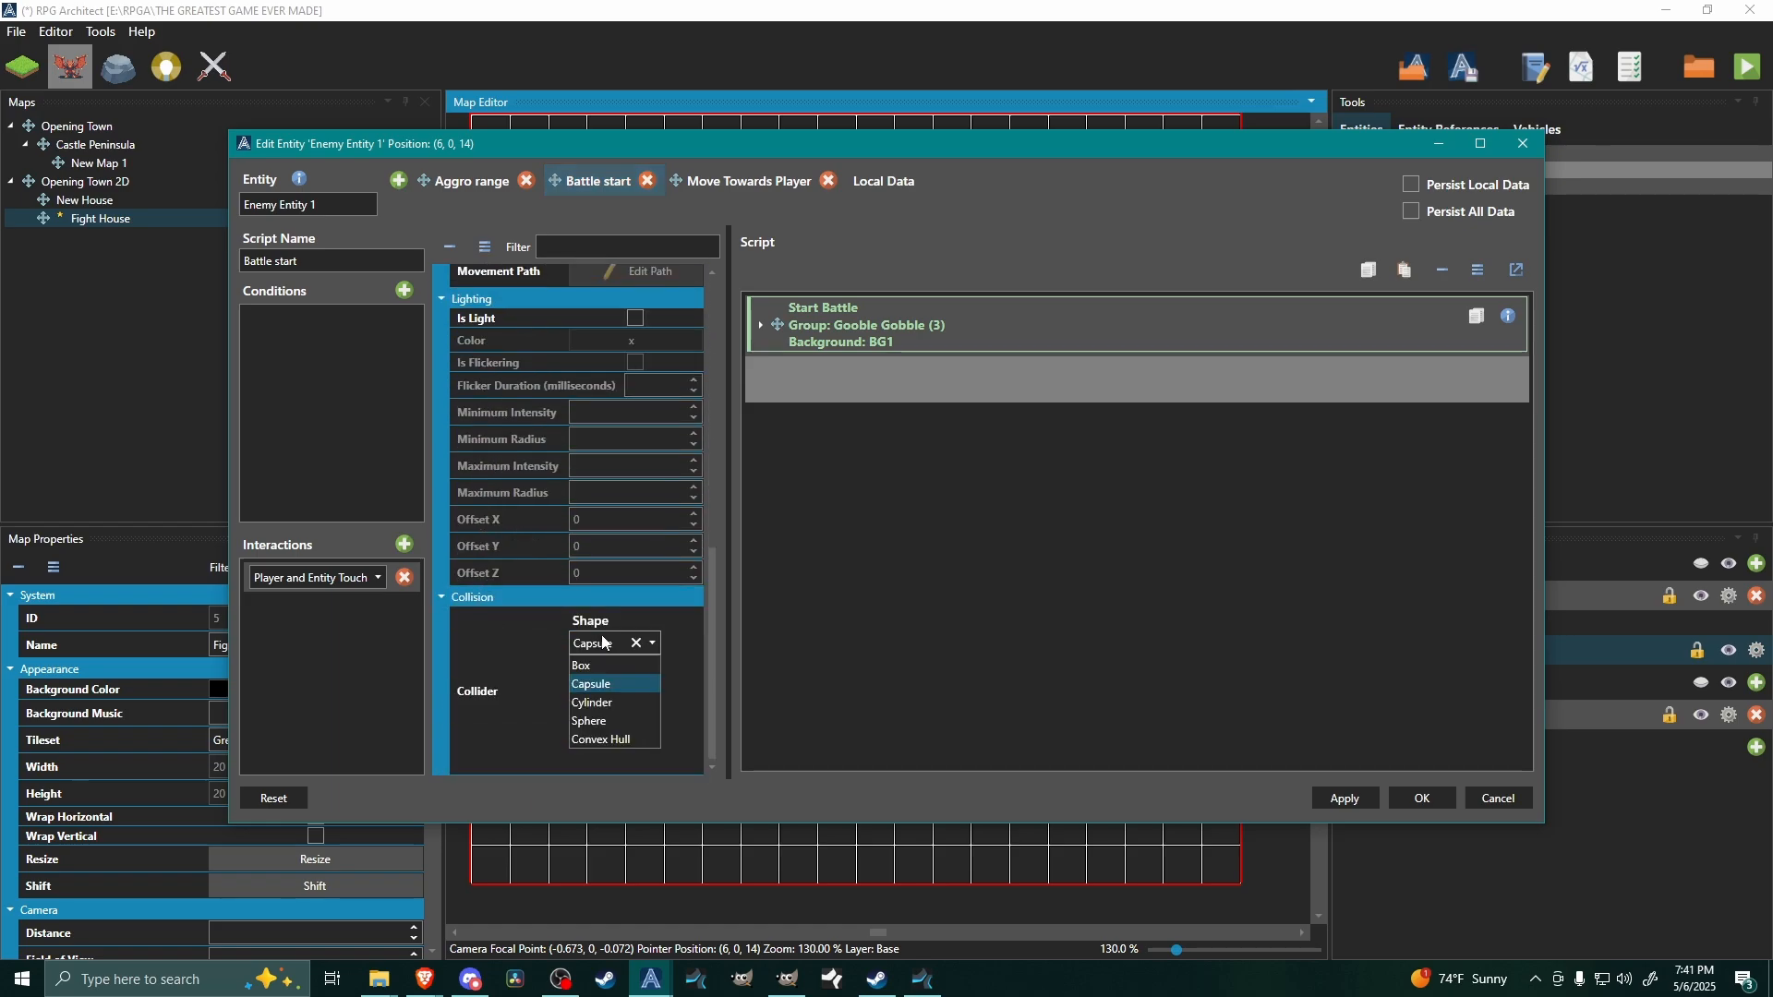
click(589, 721)
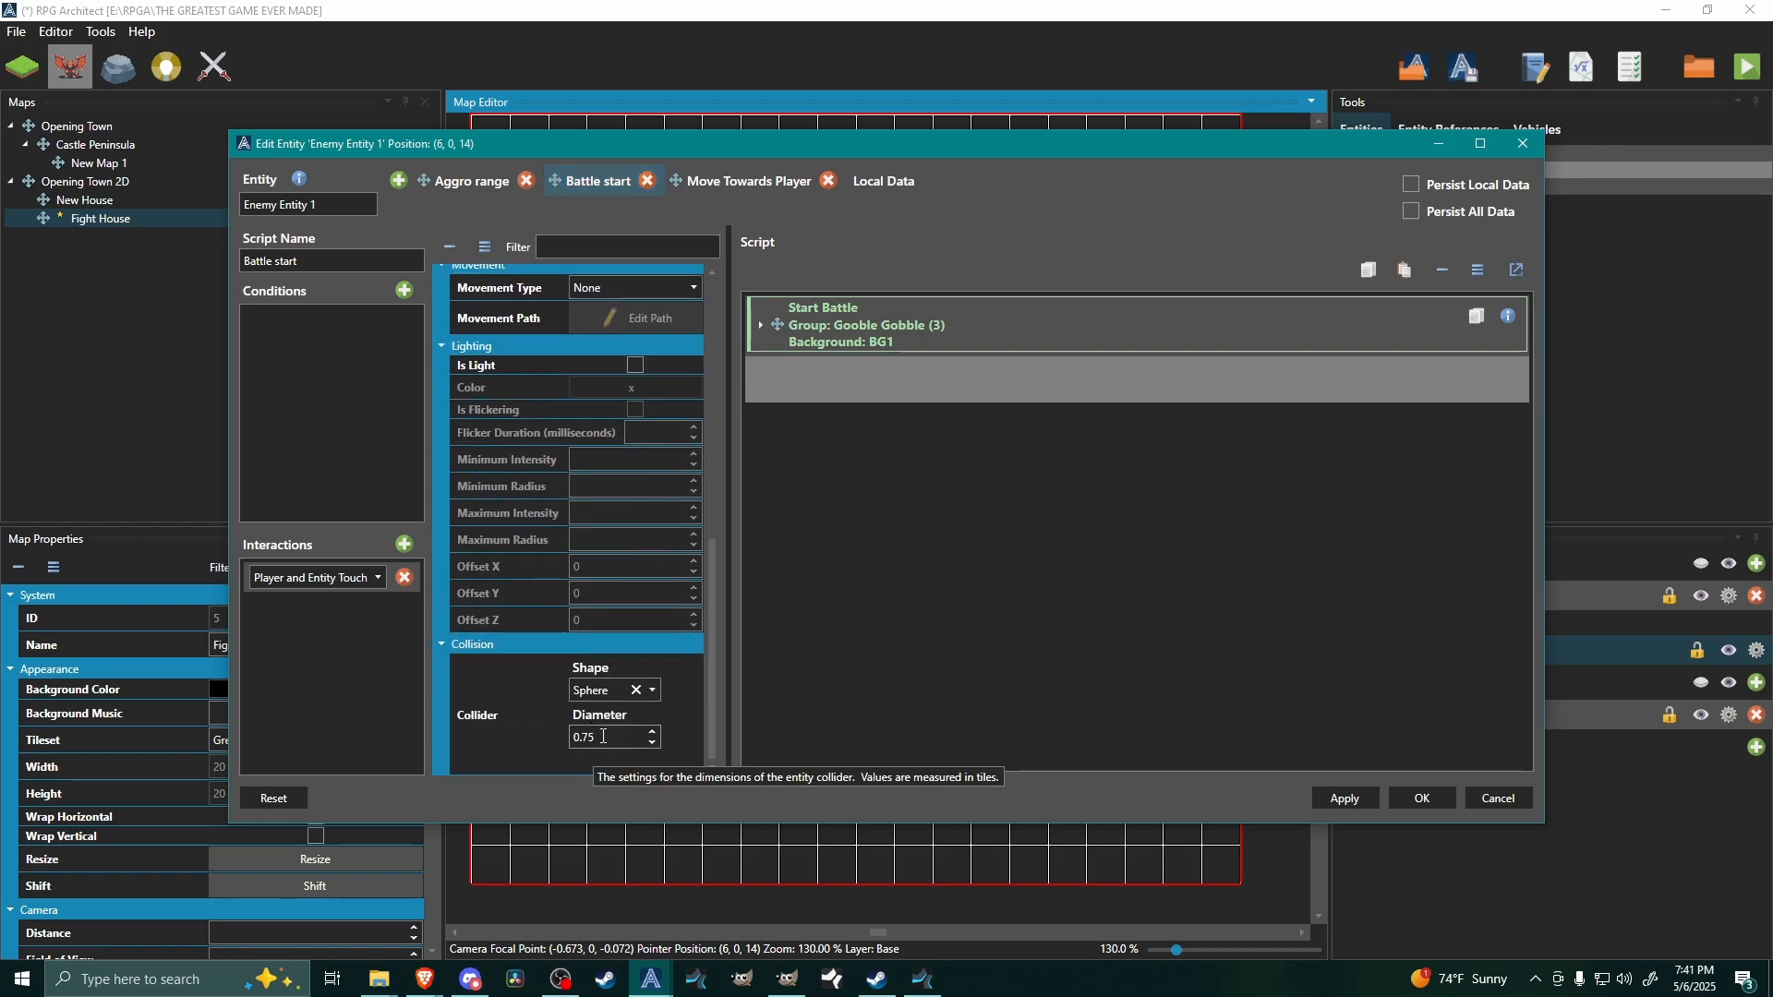
double_click(603, 736)
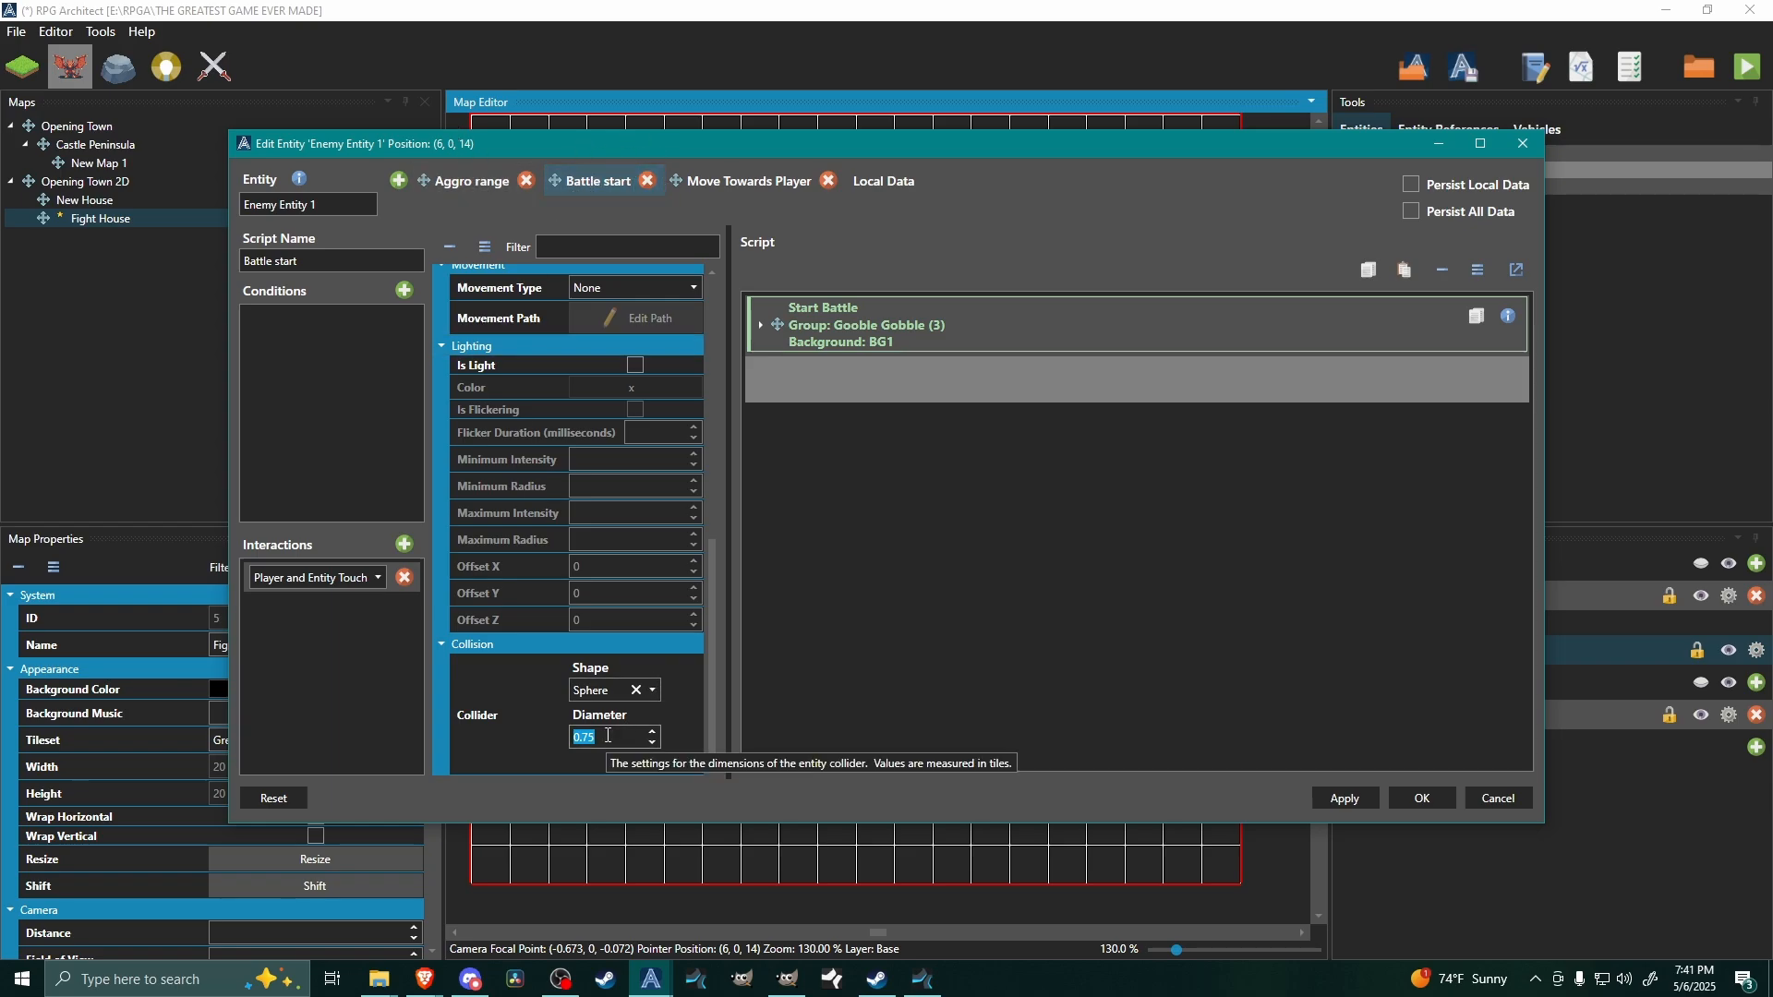
text(1)
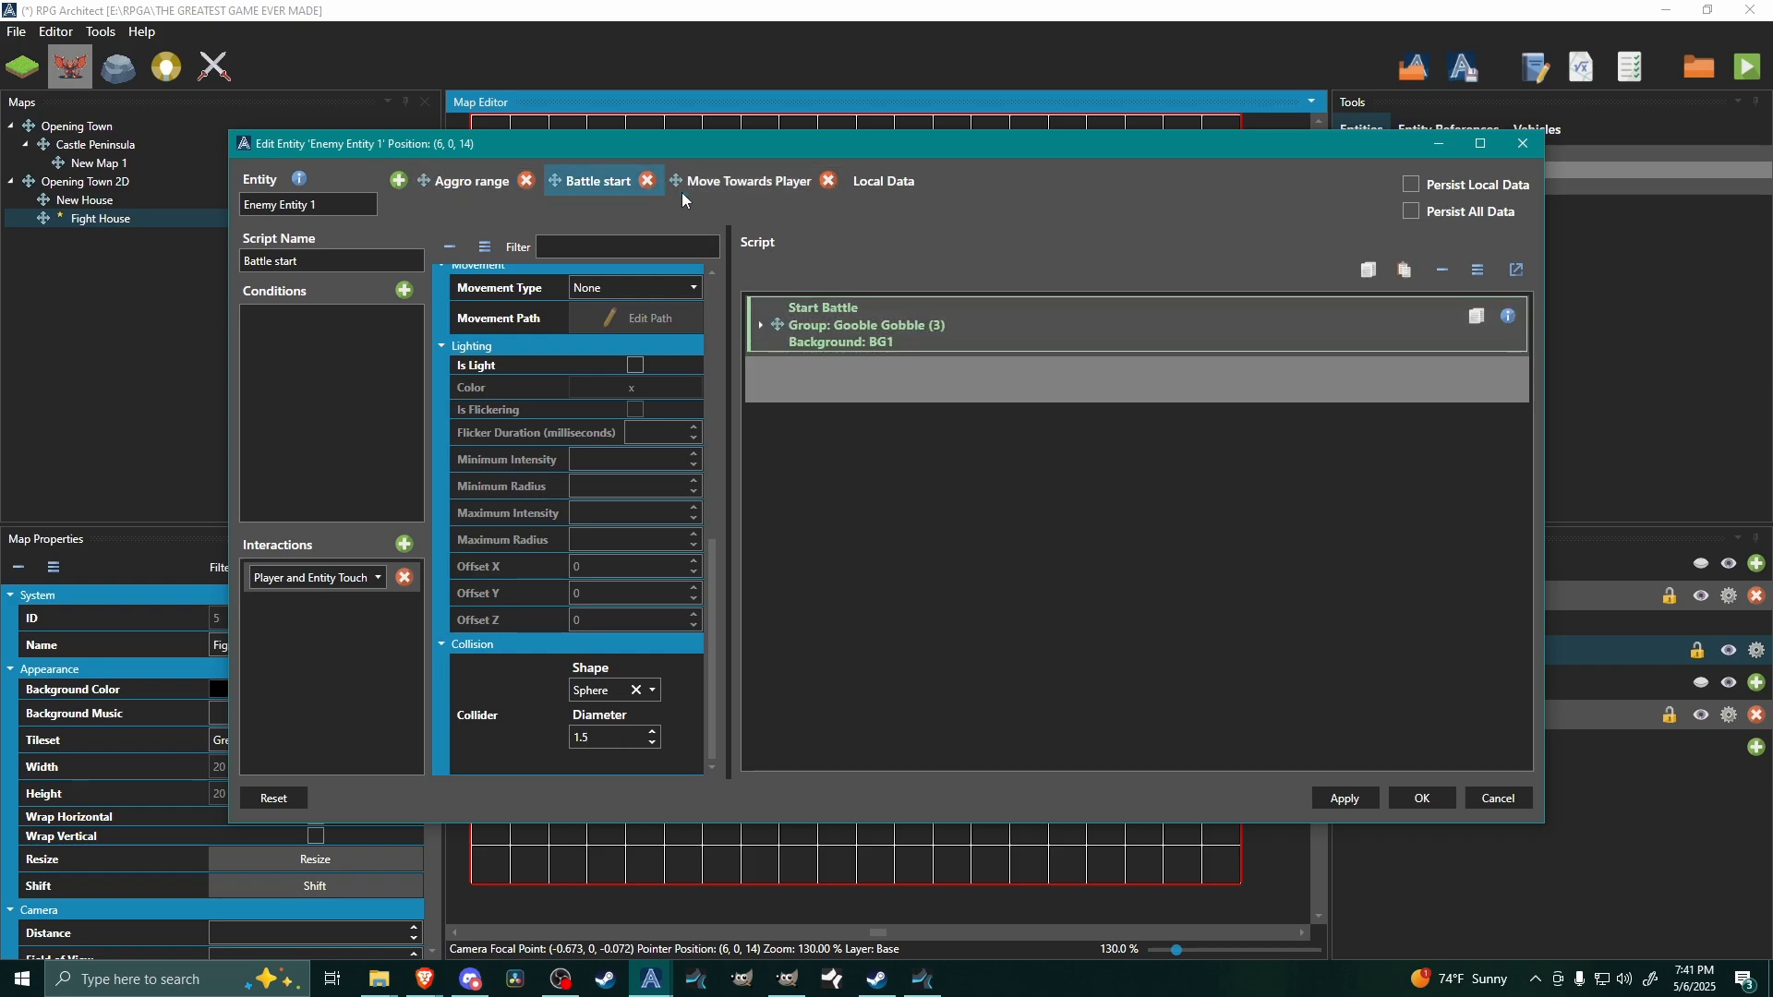
- Review the Aggro range, Battle start and Move Towards Player scripts, including the collider settings and the MoveCooldown conditional's Then and Else commands
click(458, 184)
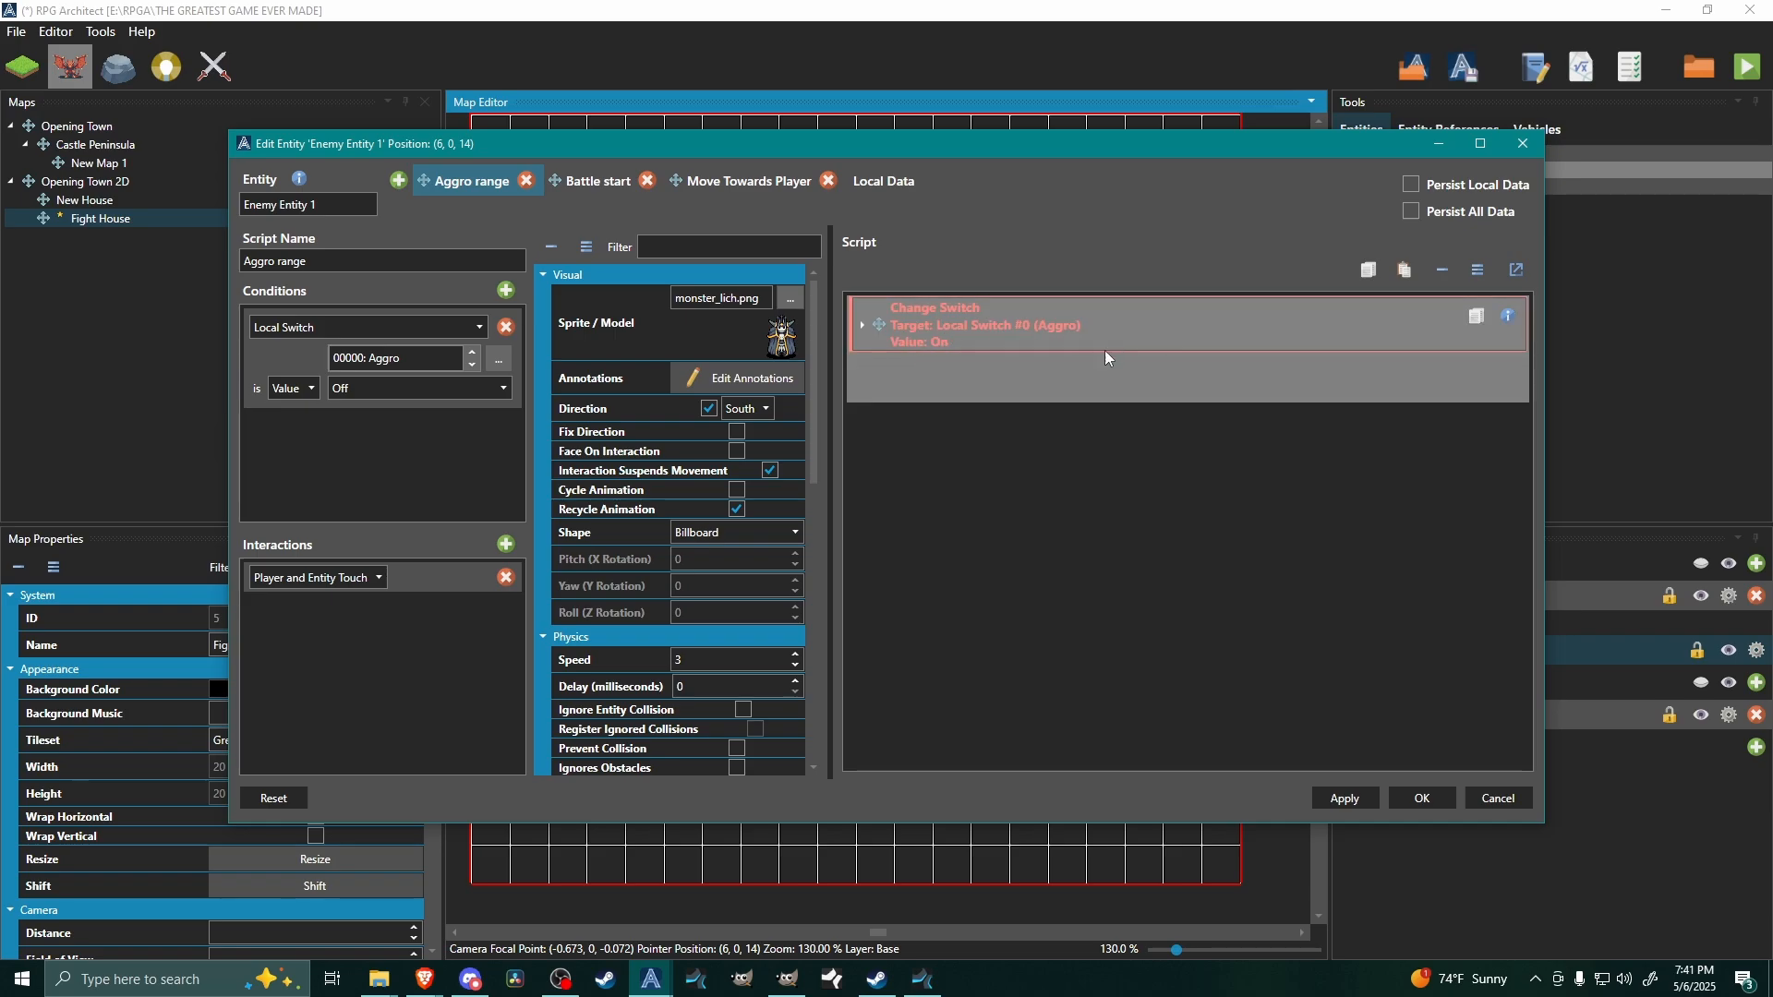
click(744, 181)
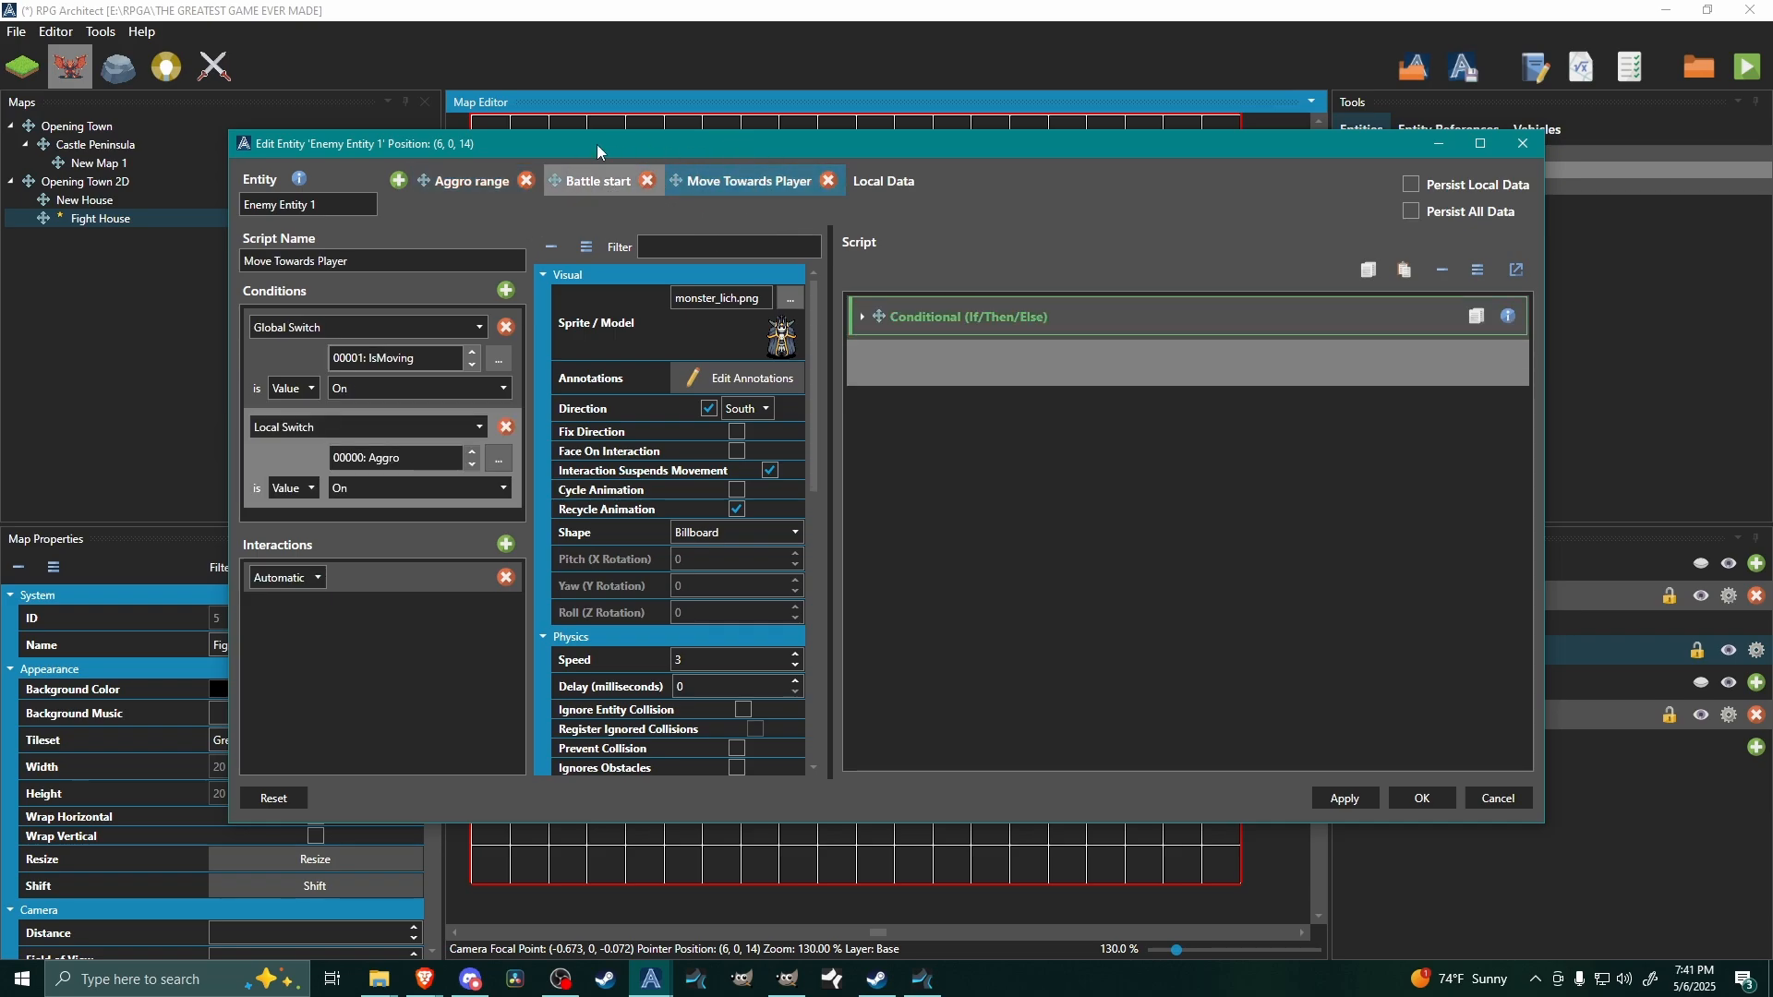
click(596, 181)
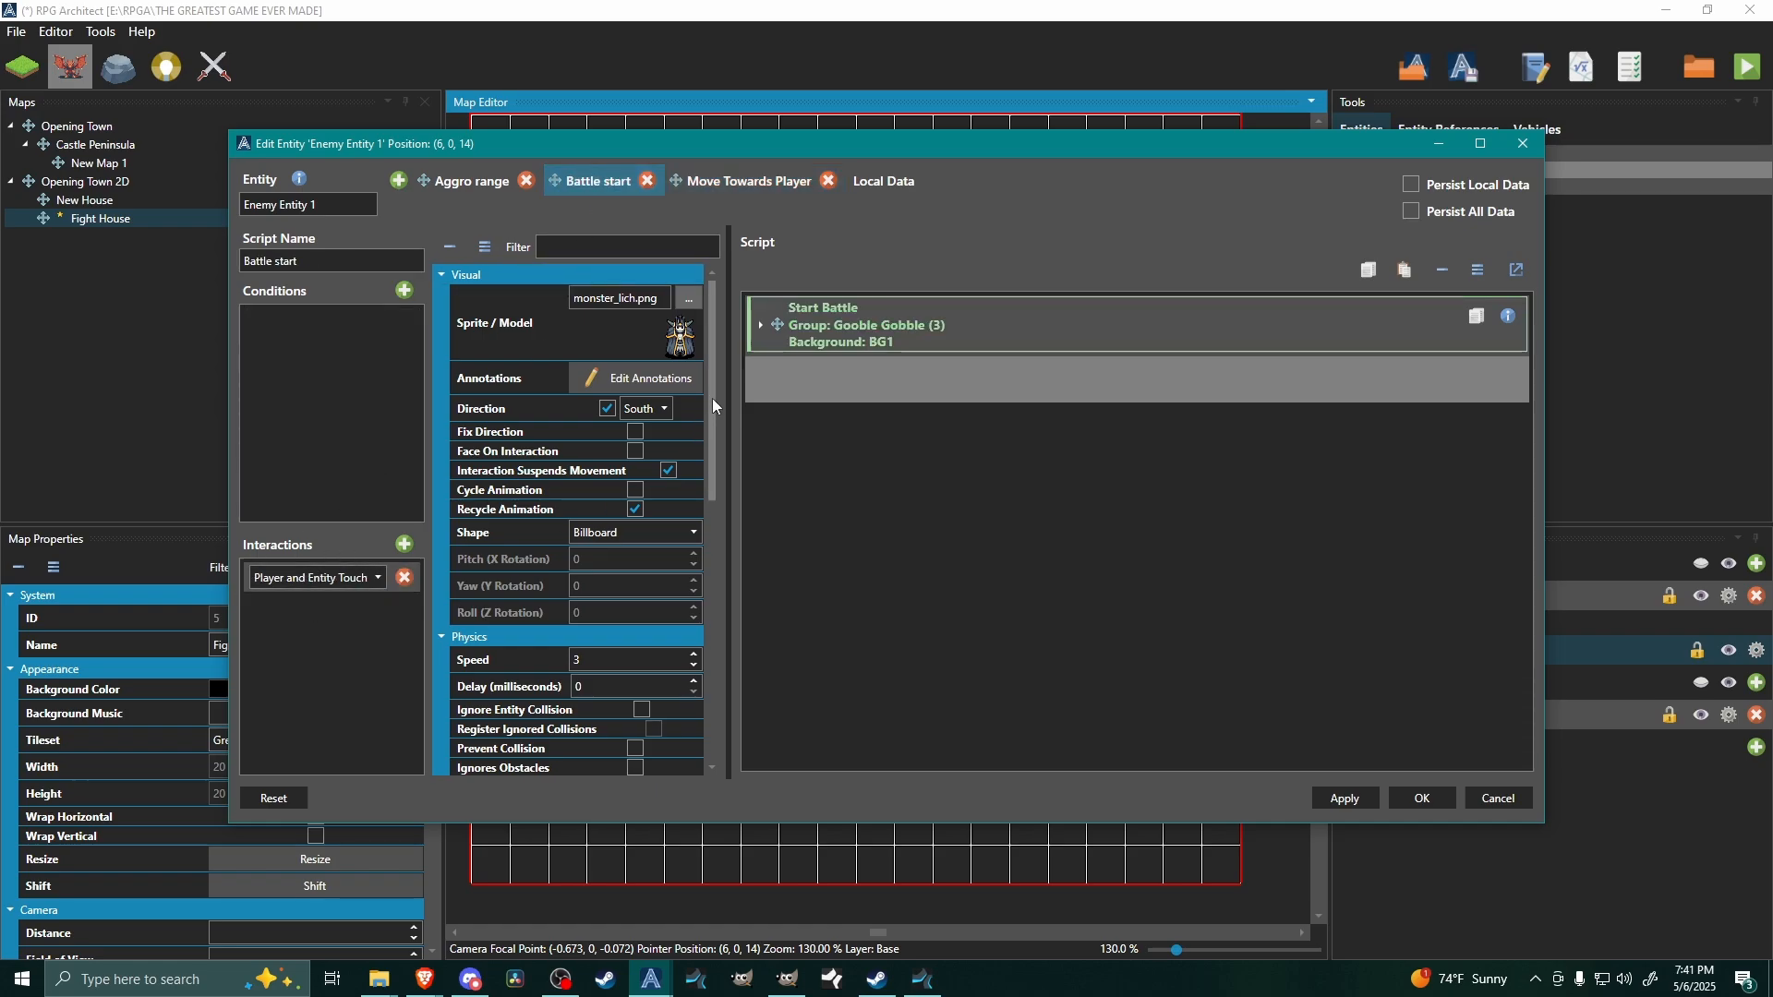
drag(712, 397, 709, 685)
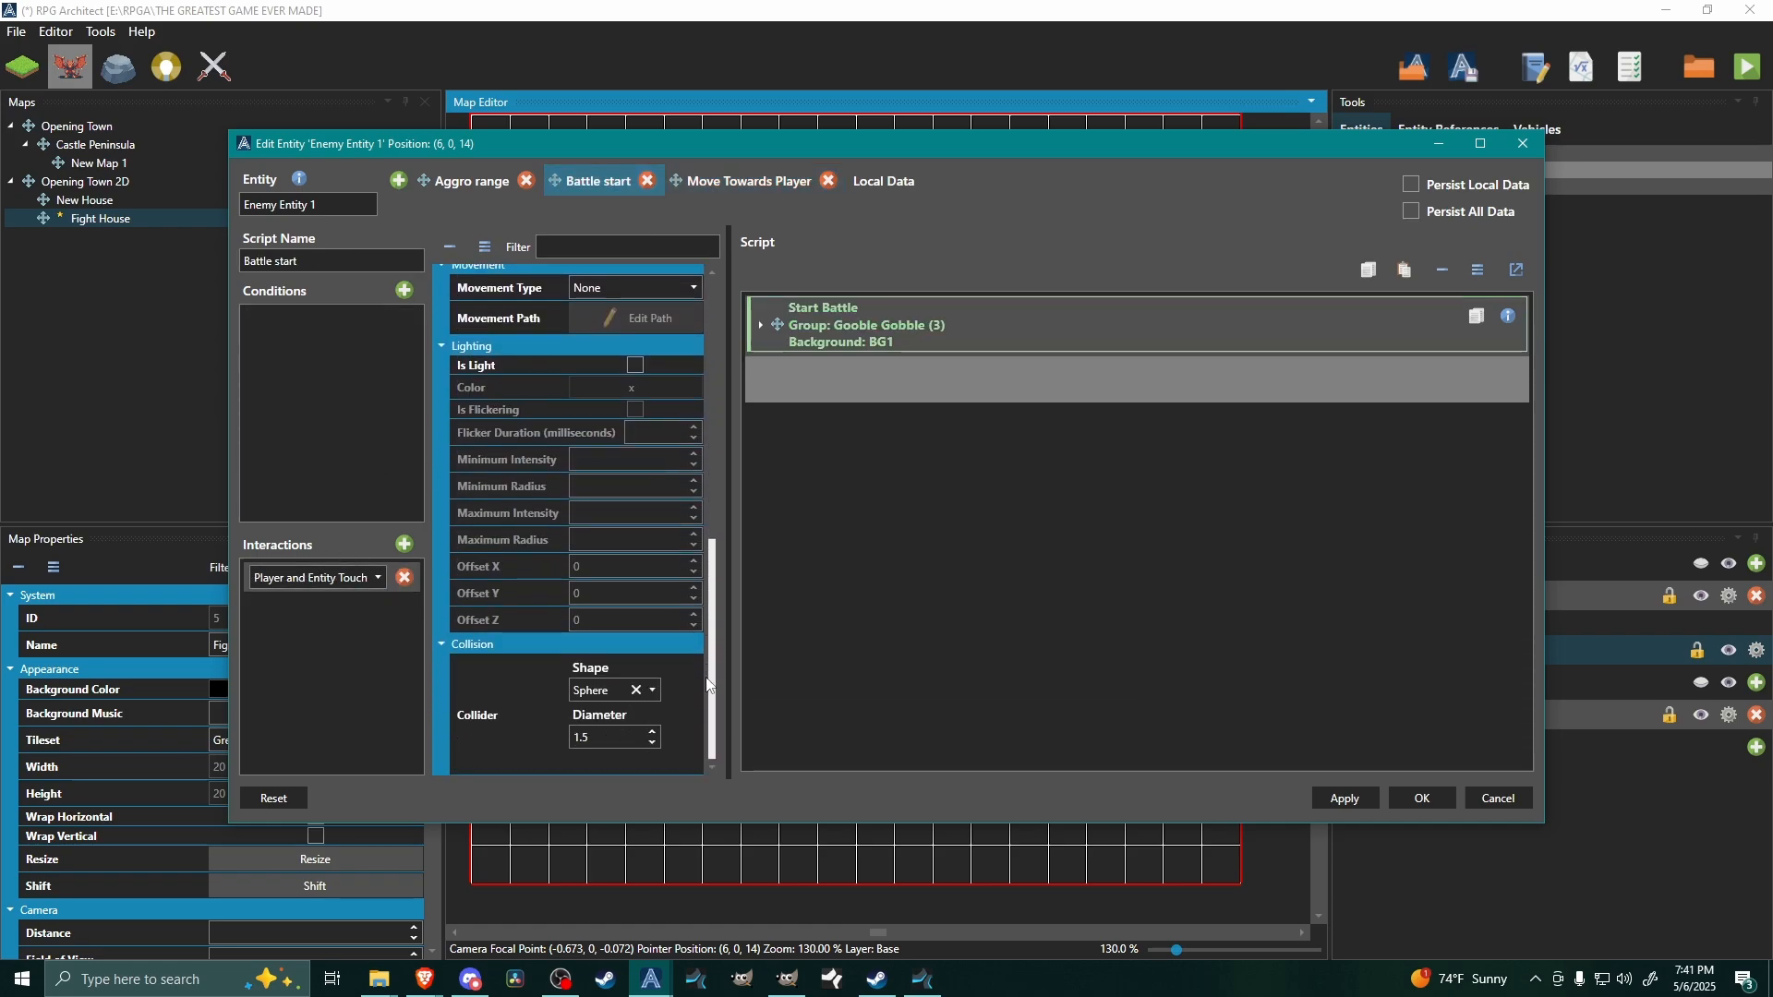
scroll(700, 626, up, 10)
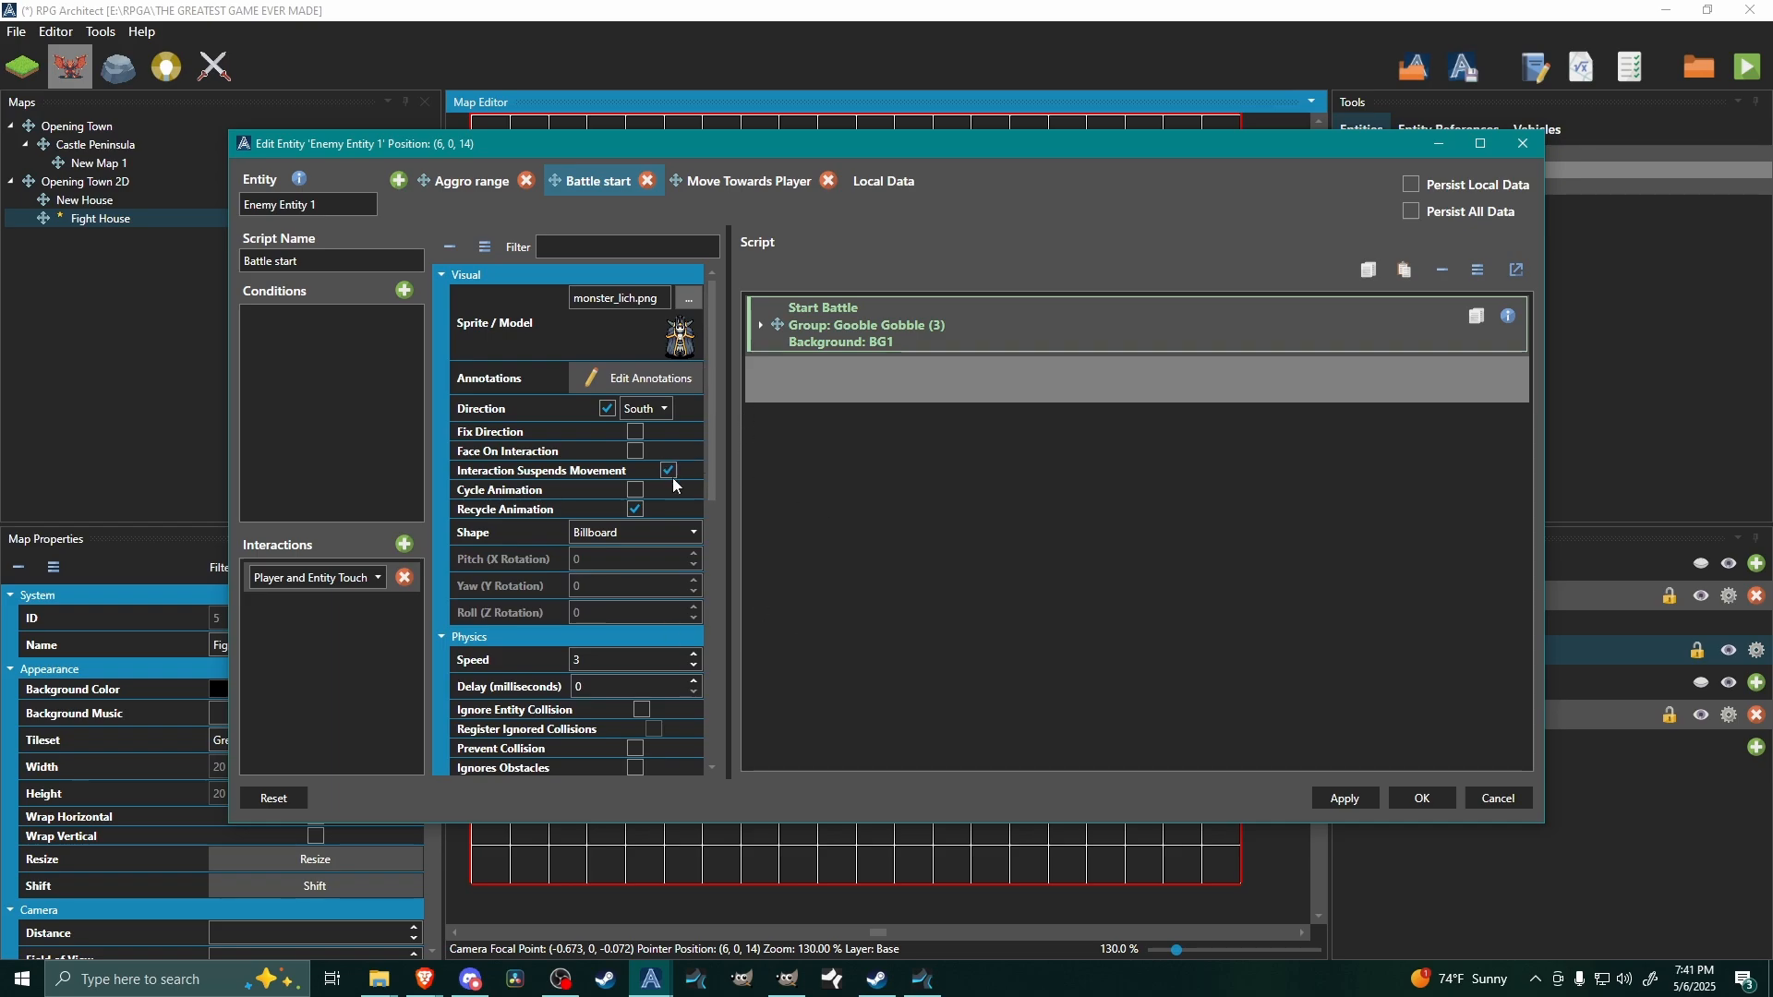
click(734, 185)
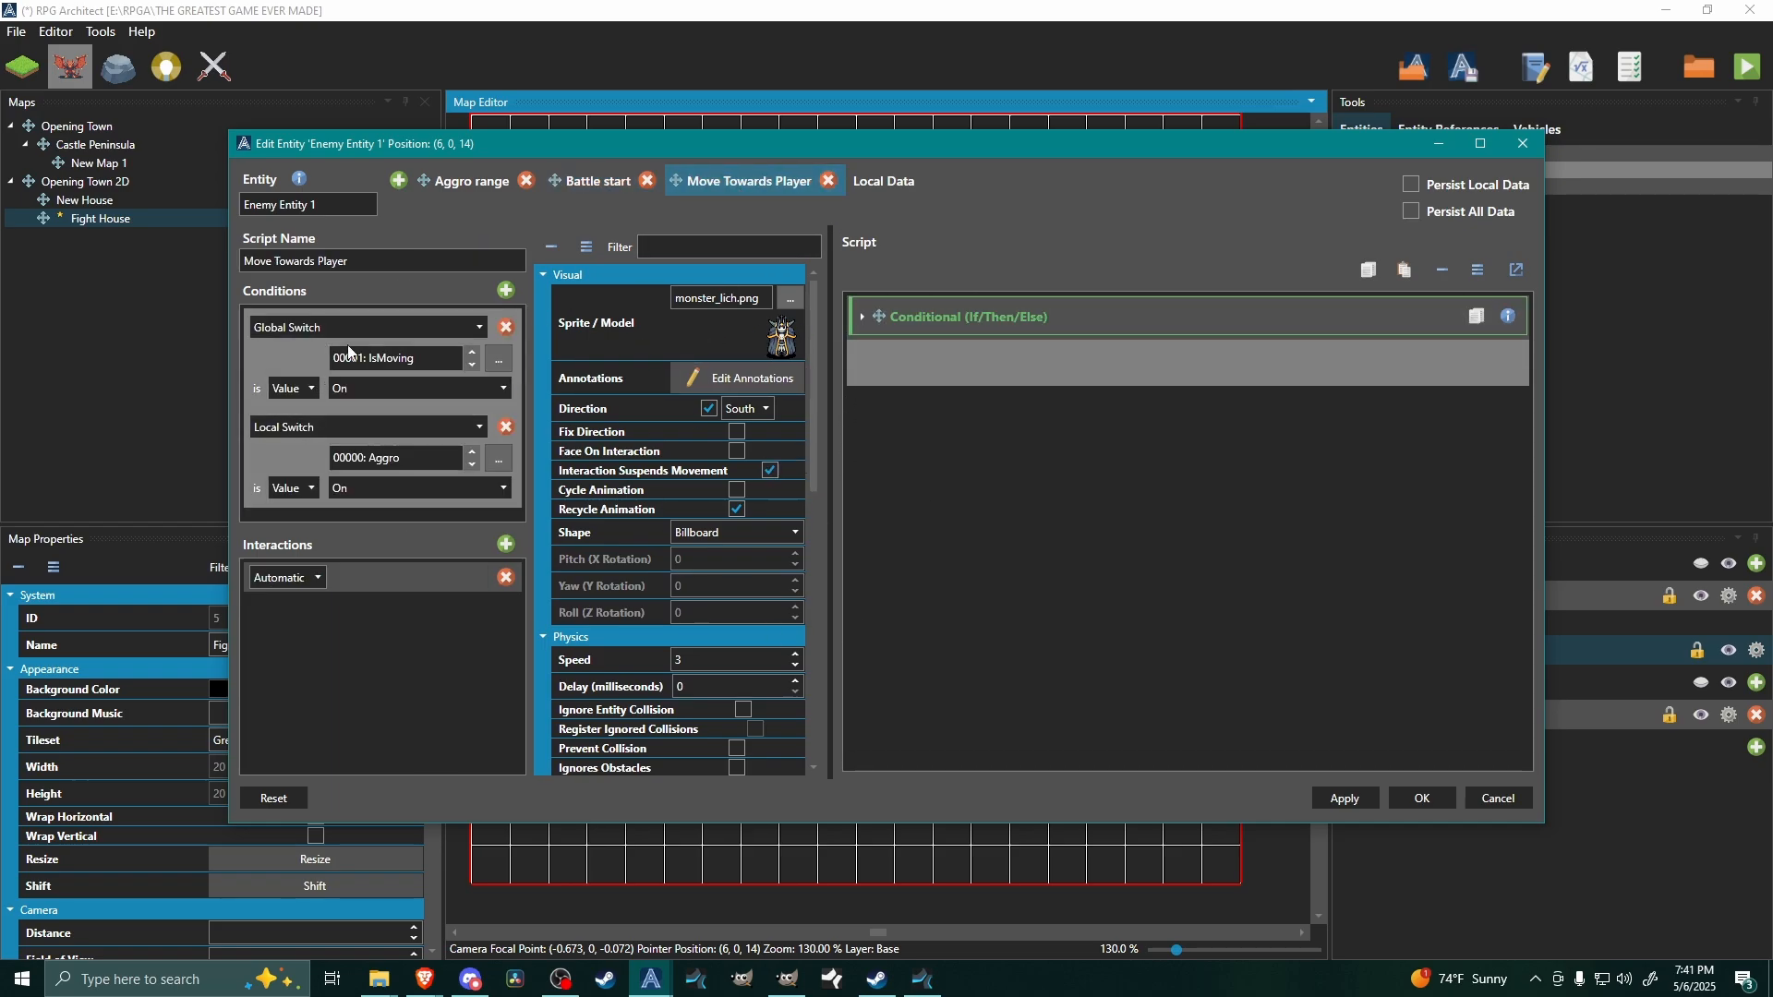
click(925, 315)
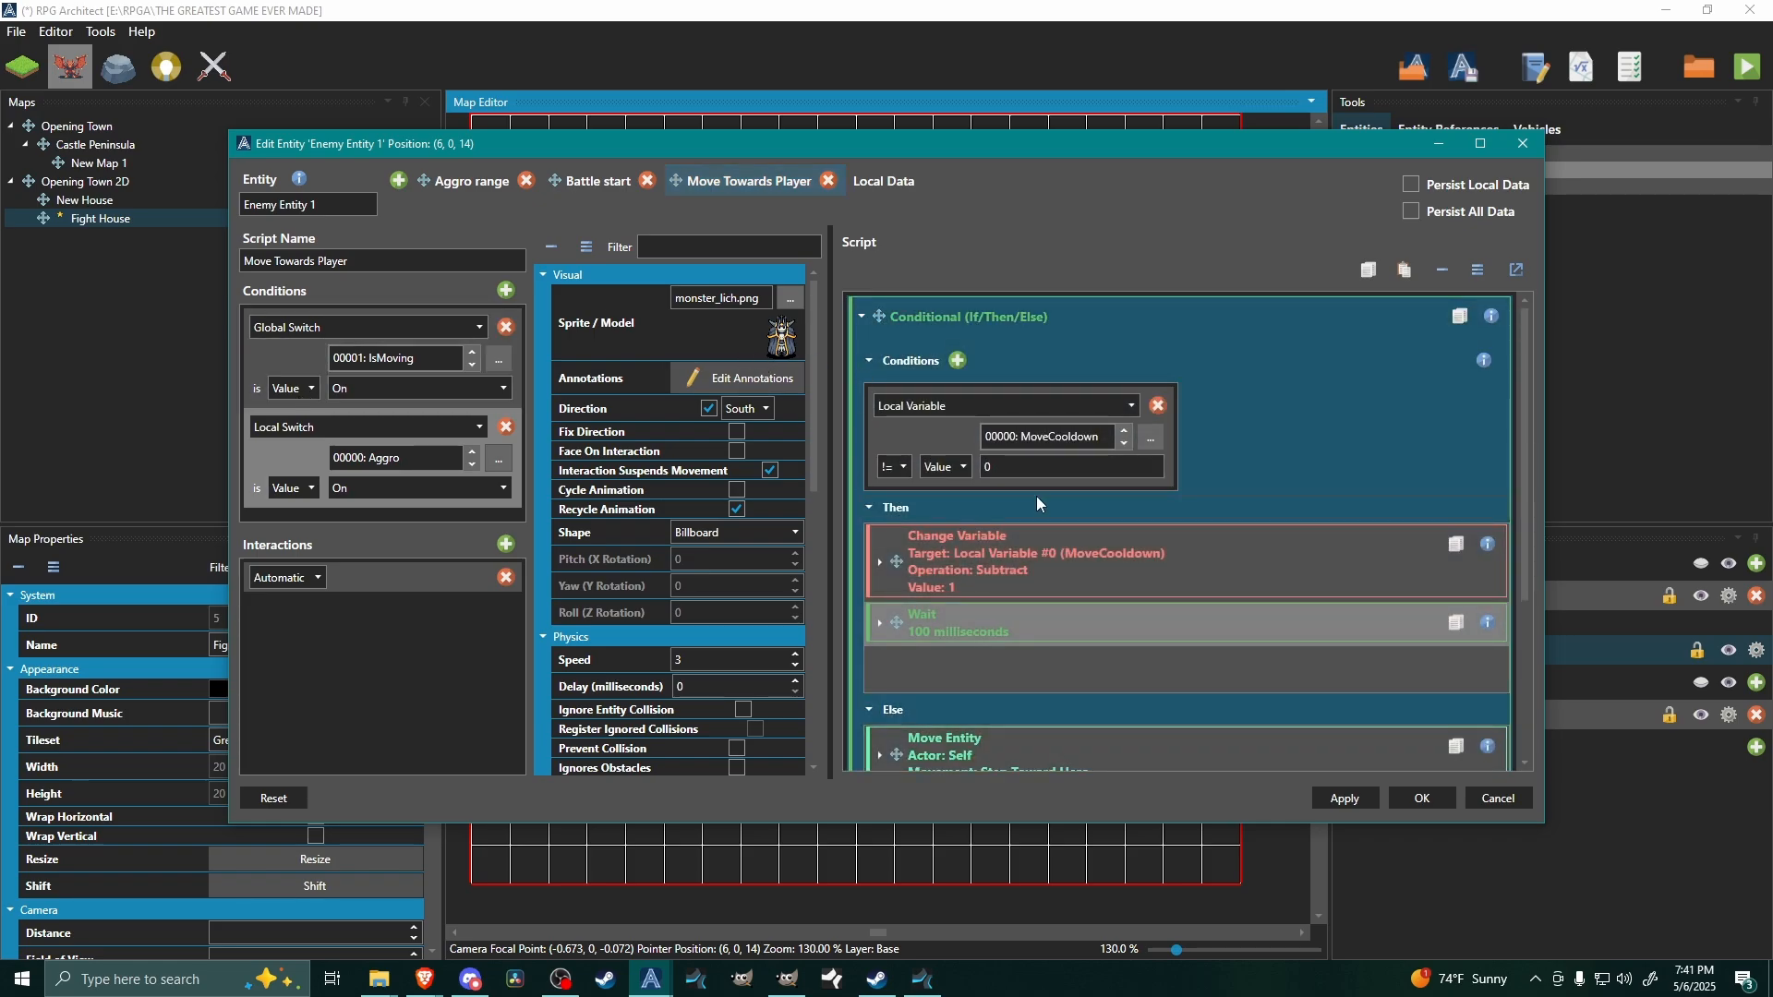
scroll(1232, 445, down, 4)
scroll(991, 619, down, 1)
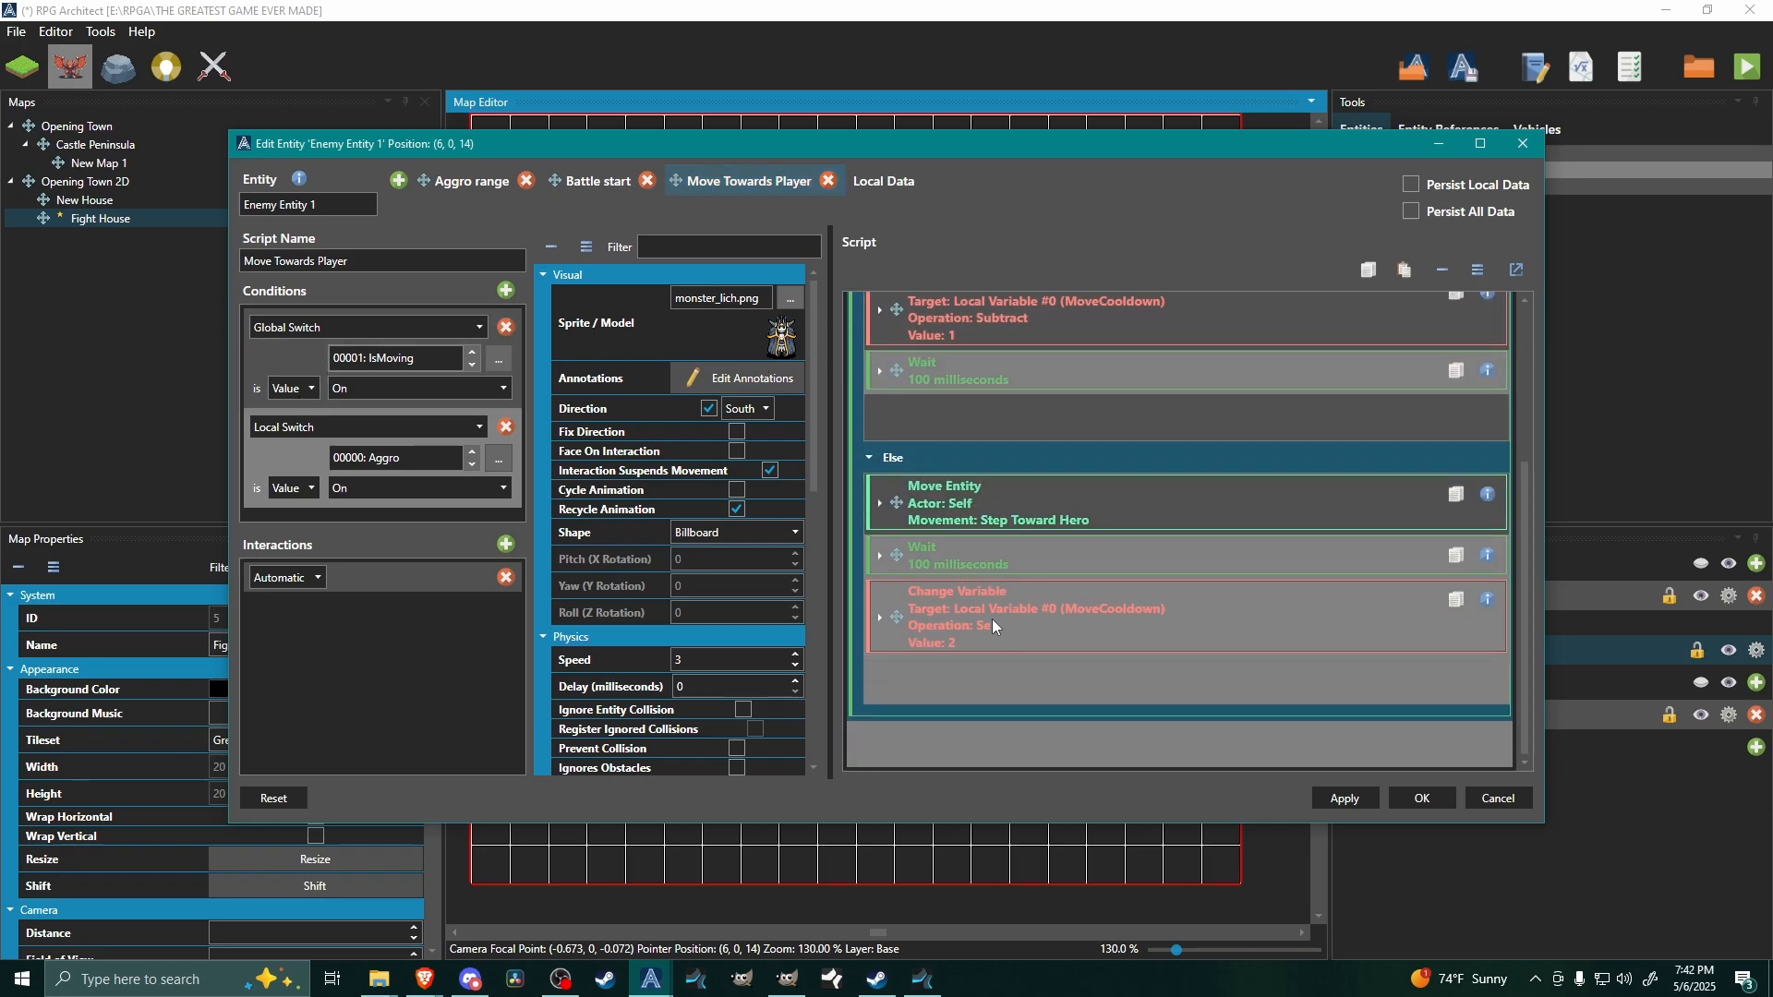
scroll(895, 684, up, 5)
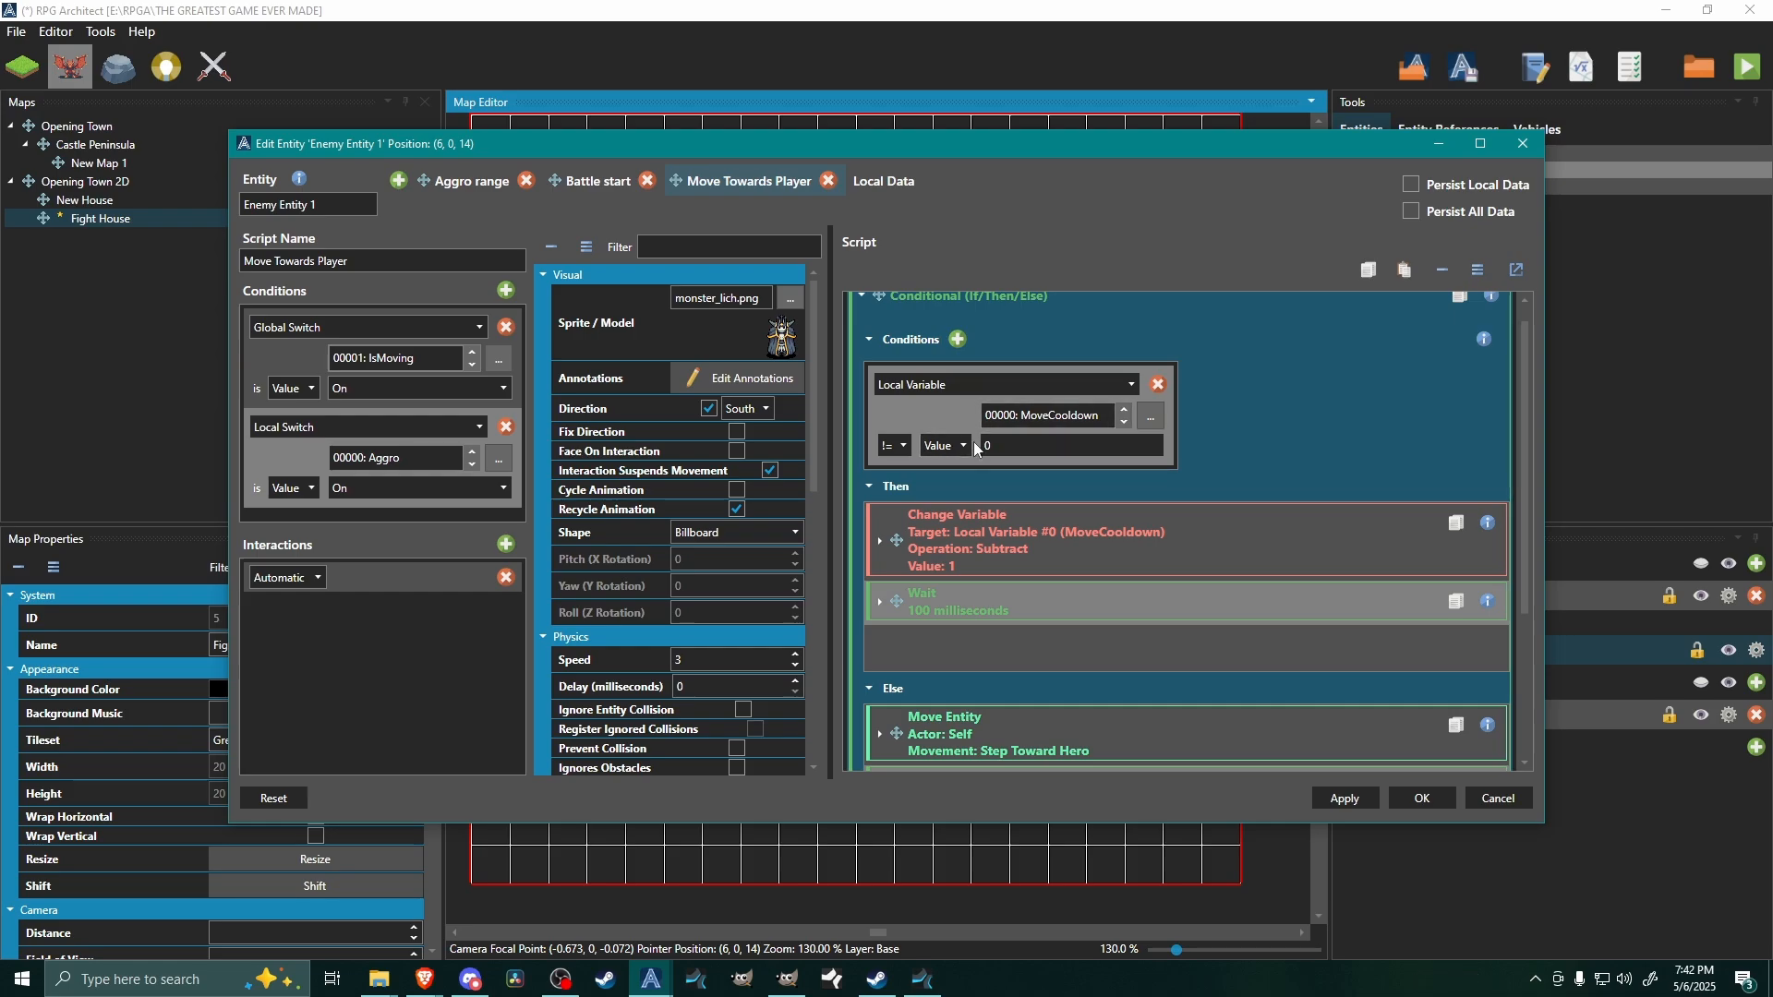
scroll(1117, 630, down, 3)
scroll(1116, 623, up, 3)
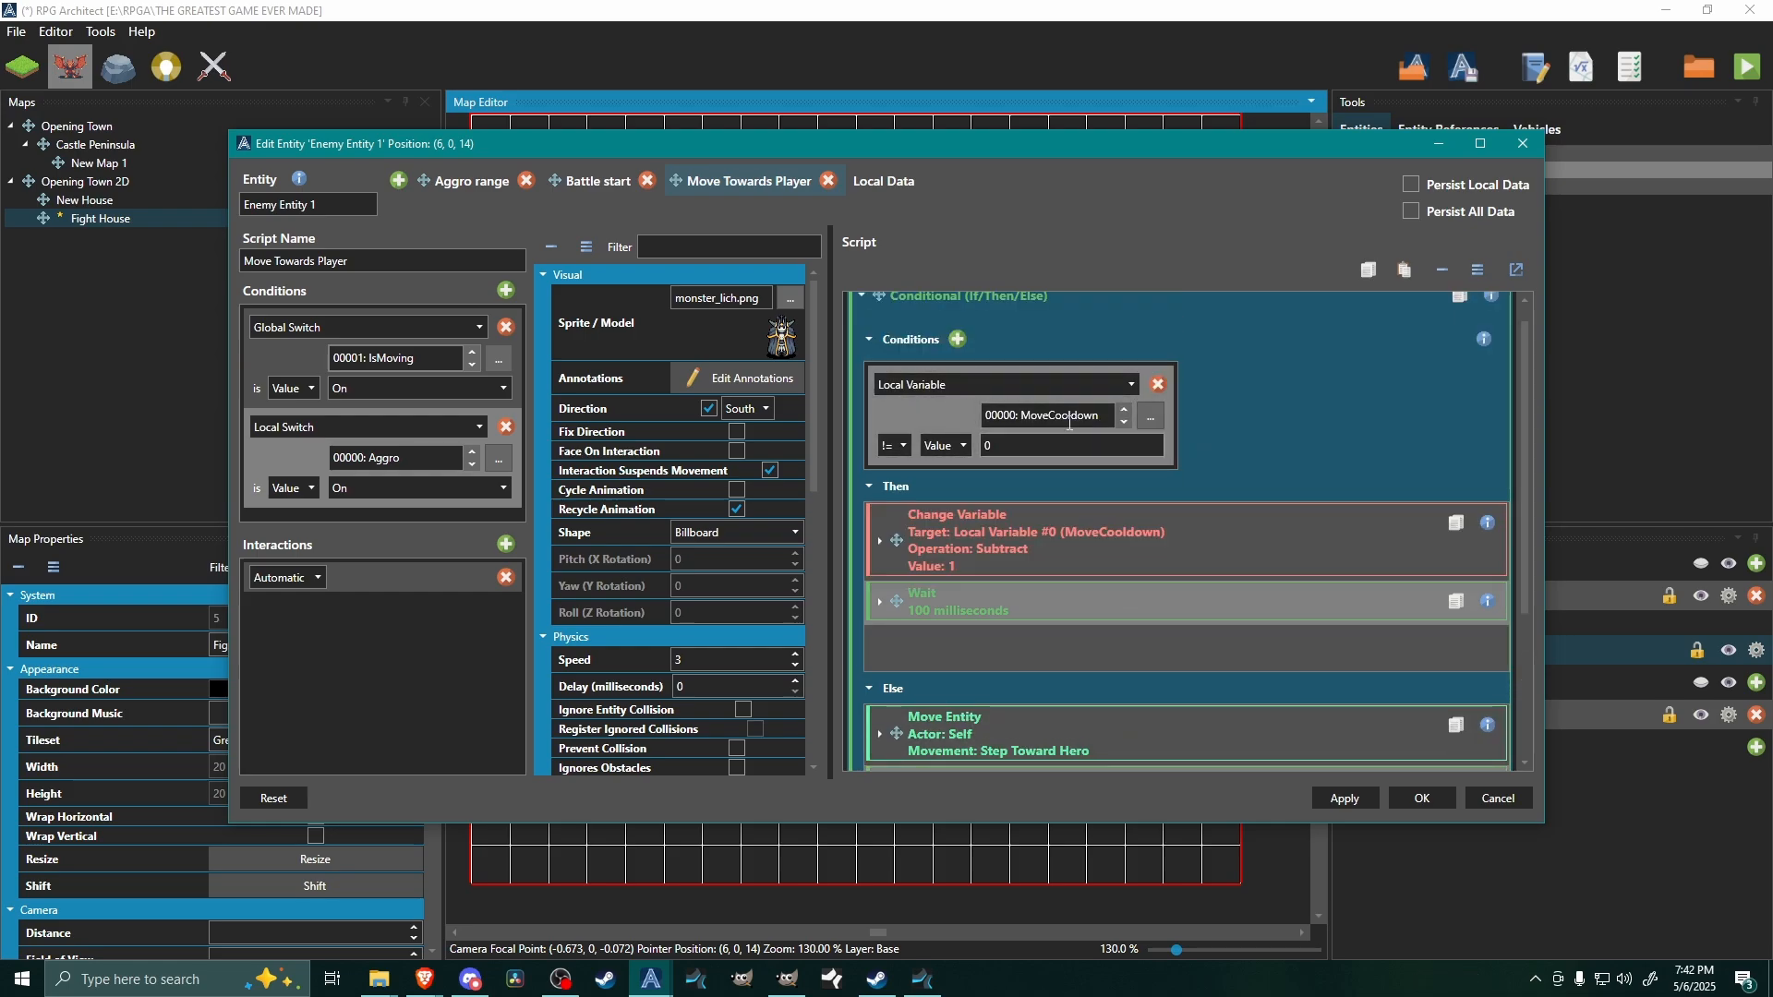
scroll(1039, 639, down, 4)
scroll(1036, 616, up, 2)
scroll(1016, 591, up, 1)
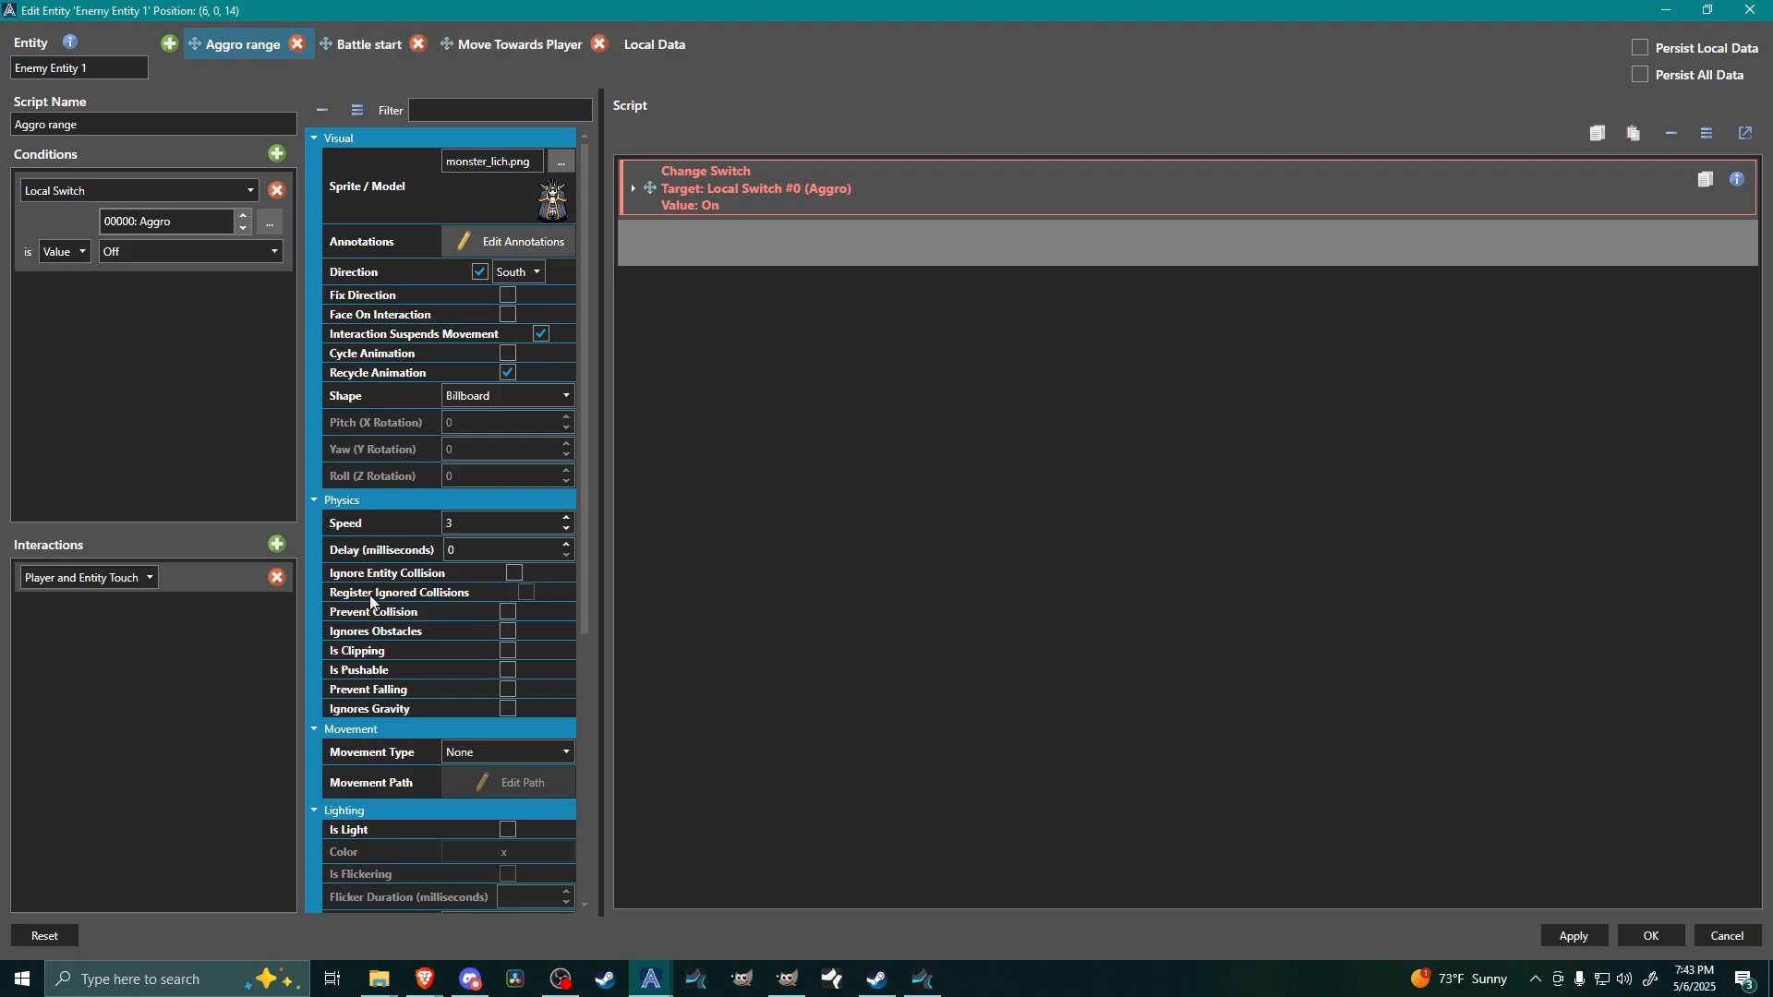
- Enable Ignore Entity Collision for the Aggro range, Battle start and Move Towards Player scripts
click(514, 574)
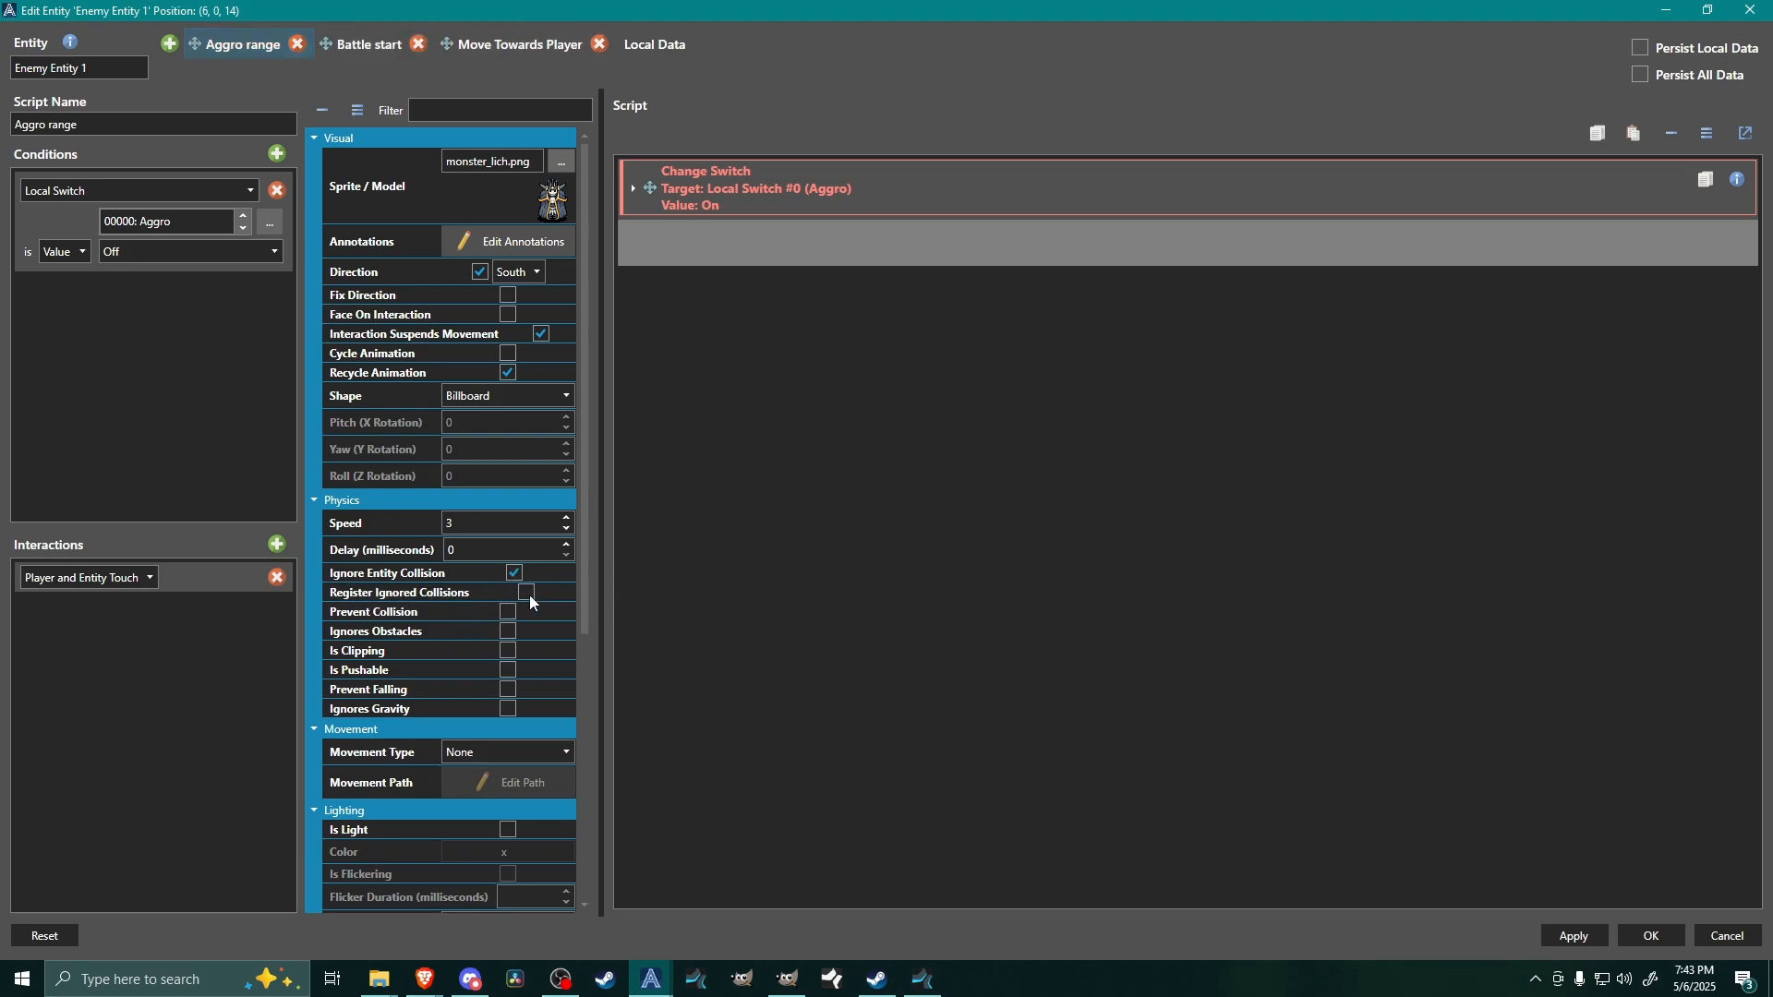
click(342, 46)
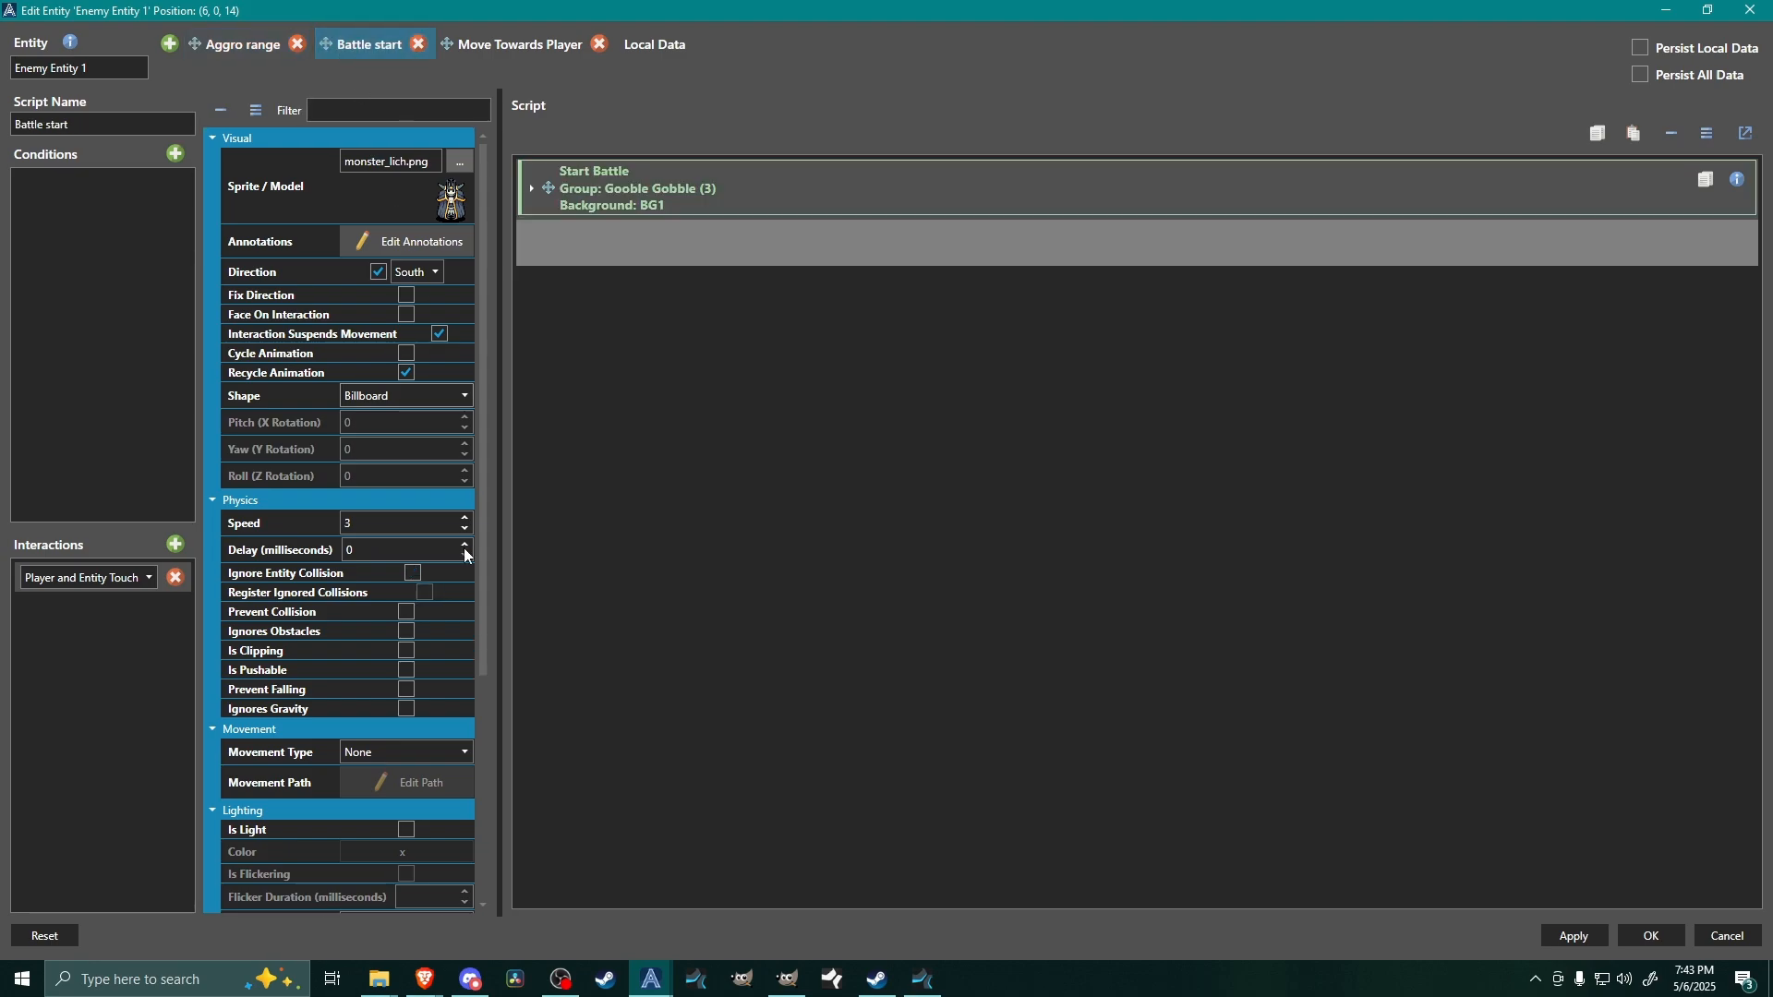
click(414, 572)
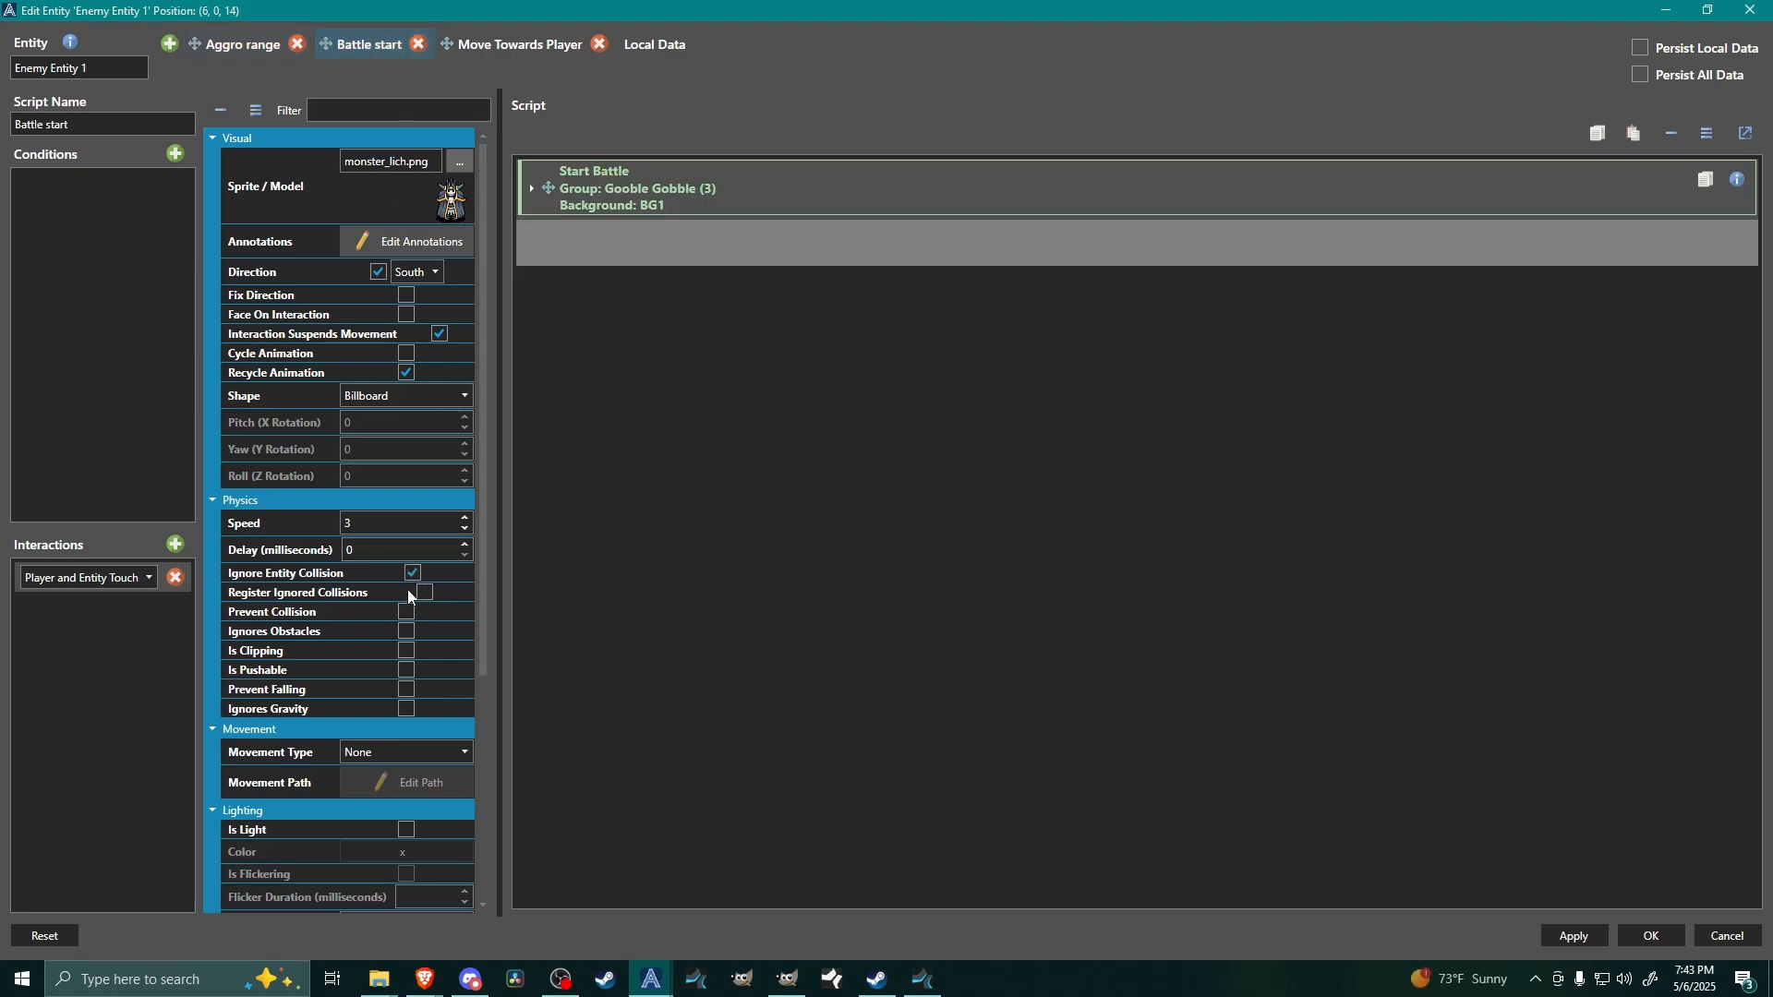
click(492, 40)
click(515, 574)
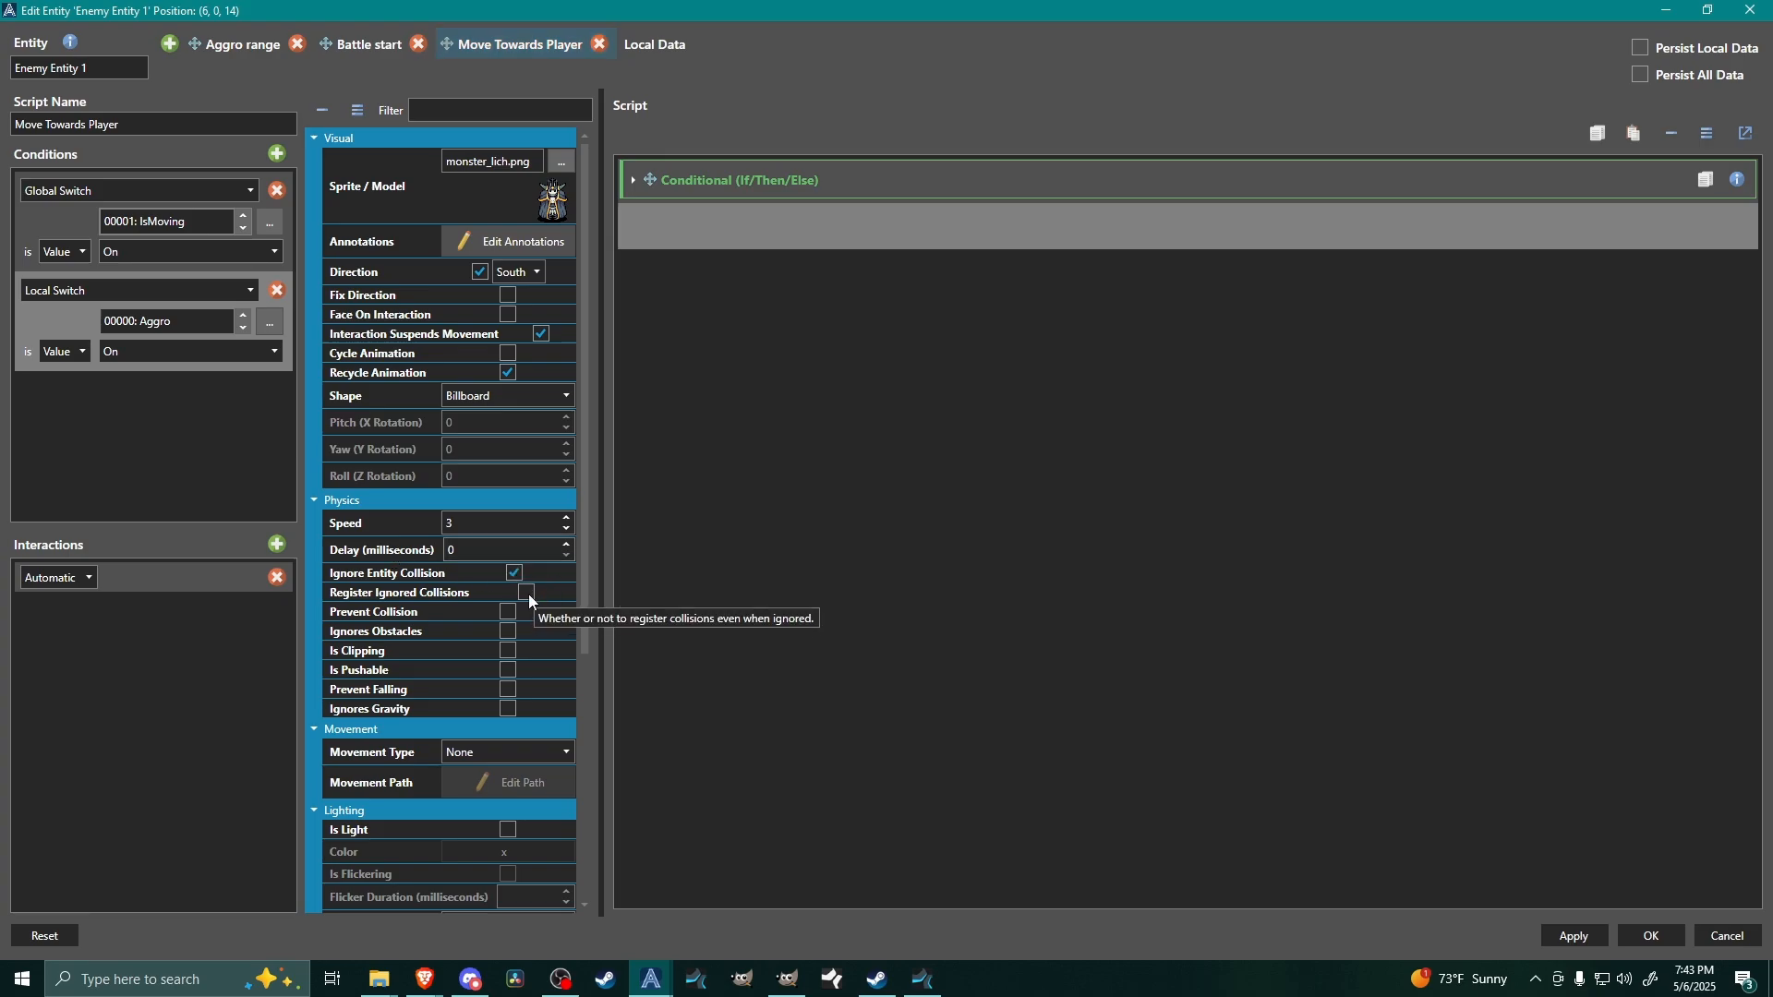
- Enable Register Ignored Collisions for the Move Towards Player script, confirm the entity changes, and save the project
click(527, 594)
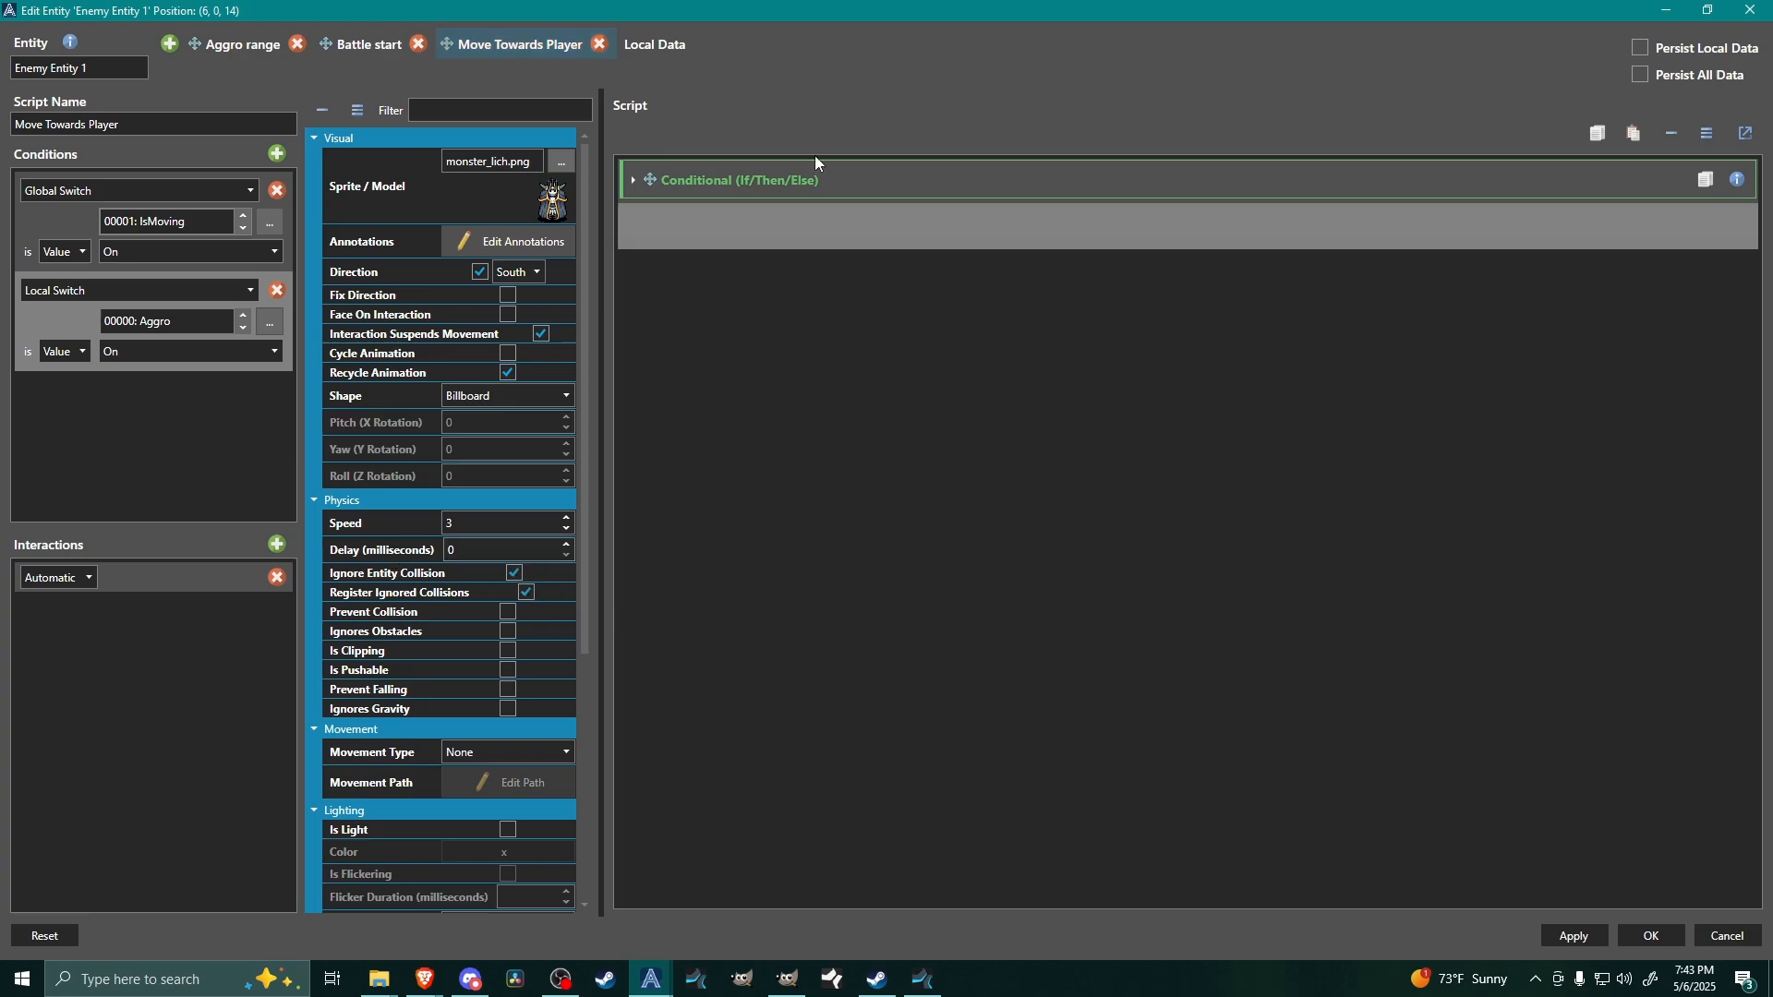
click(1664, 934)
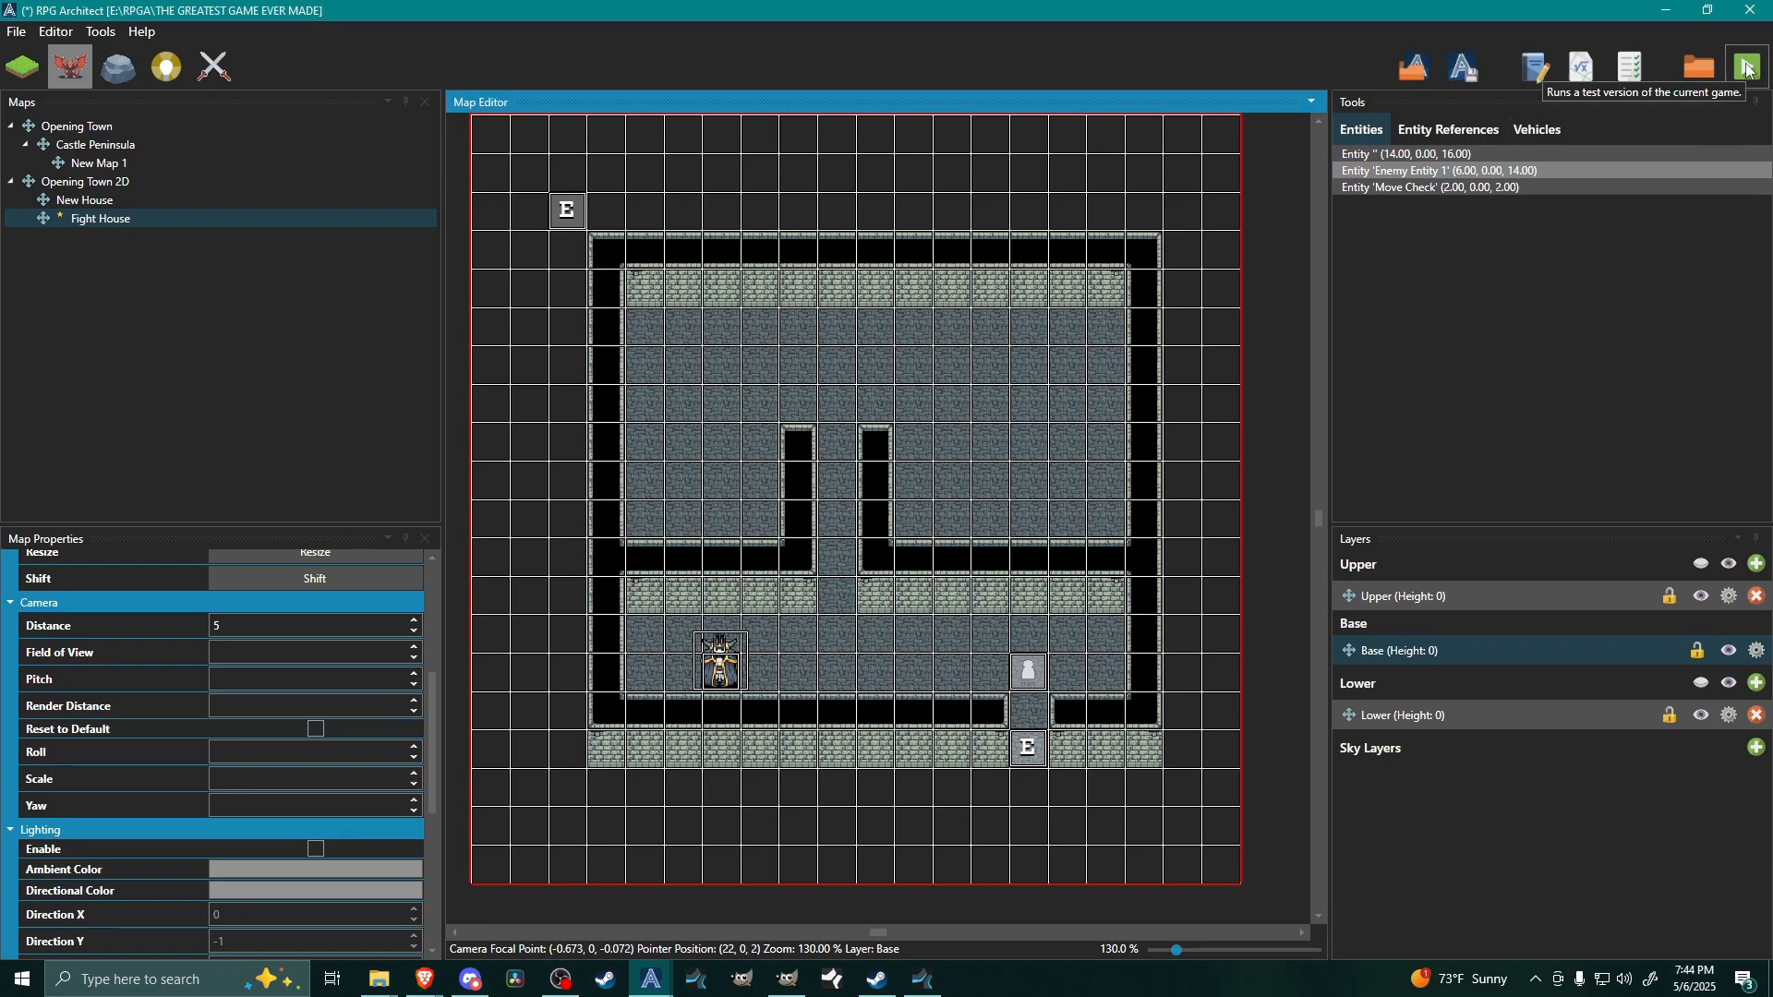
key(ctrl+s)
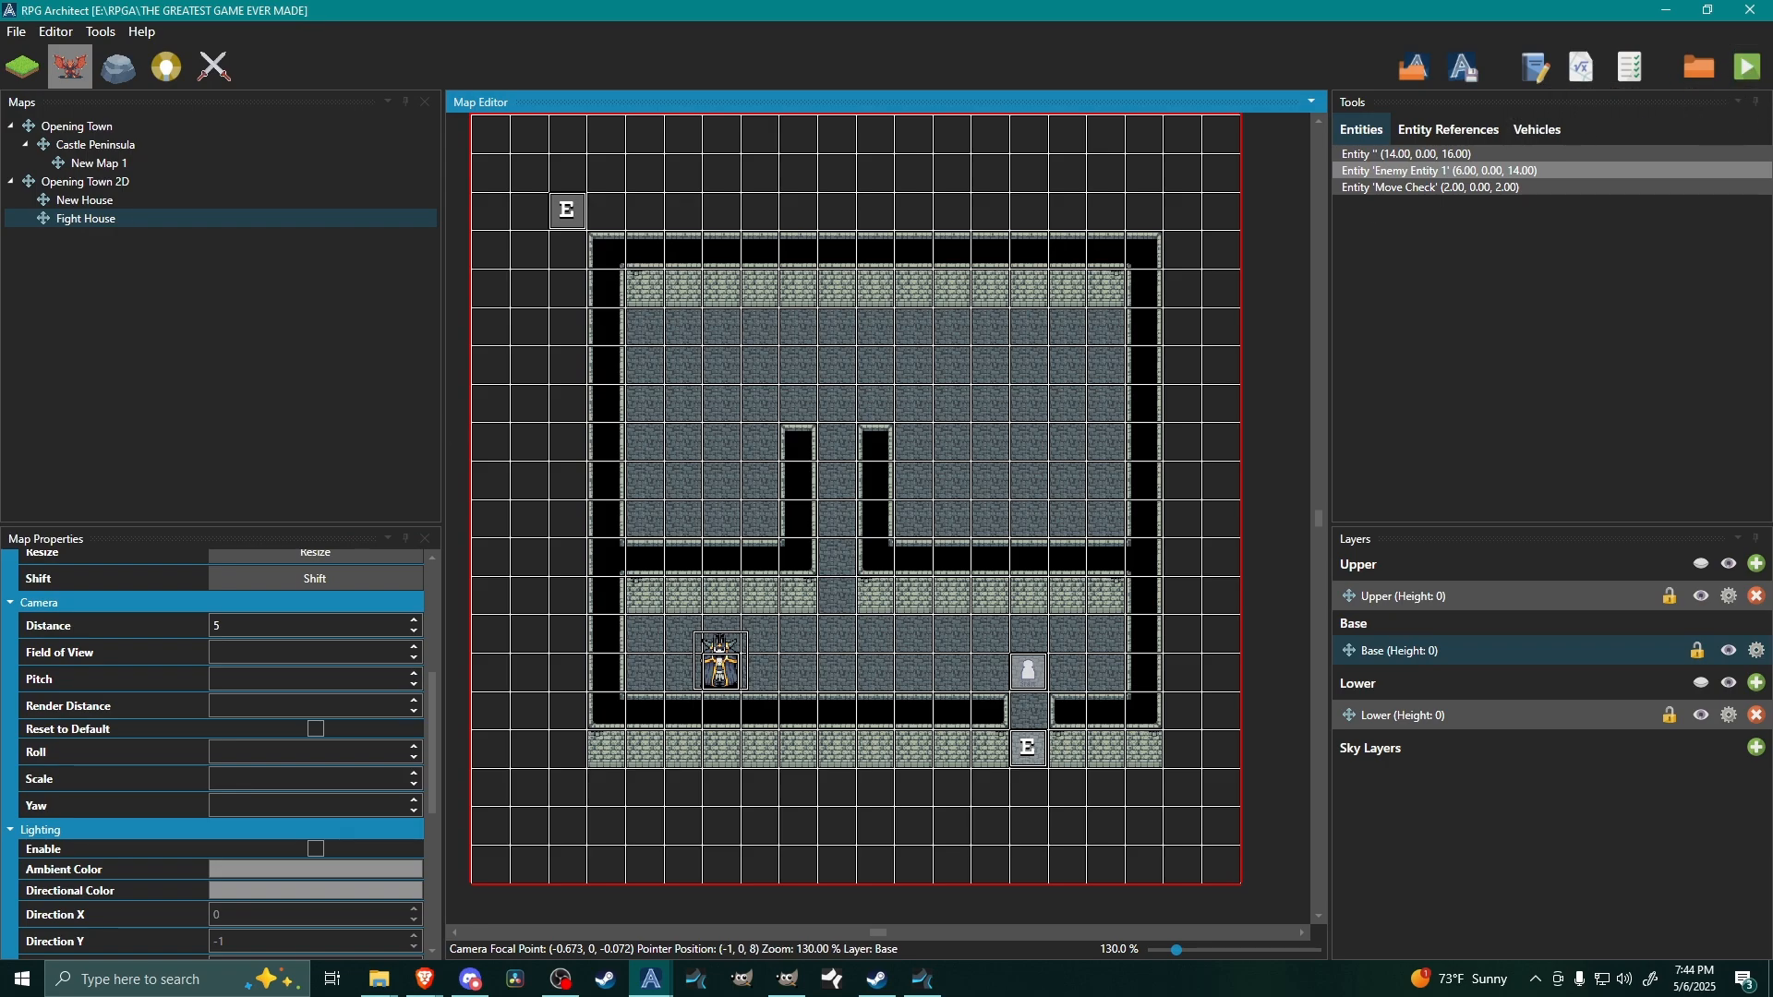
- Playtest the Fight House map by walking into the enemy's aggro range until a battle starts, and close the test game
key(F5)
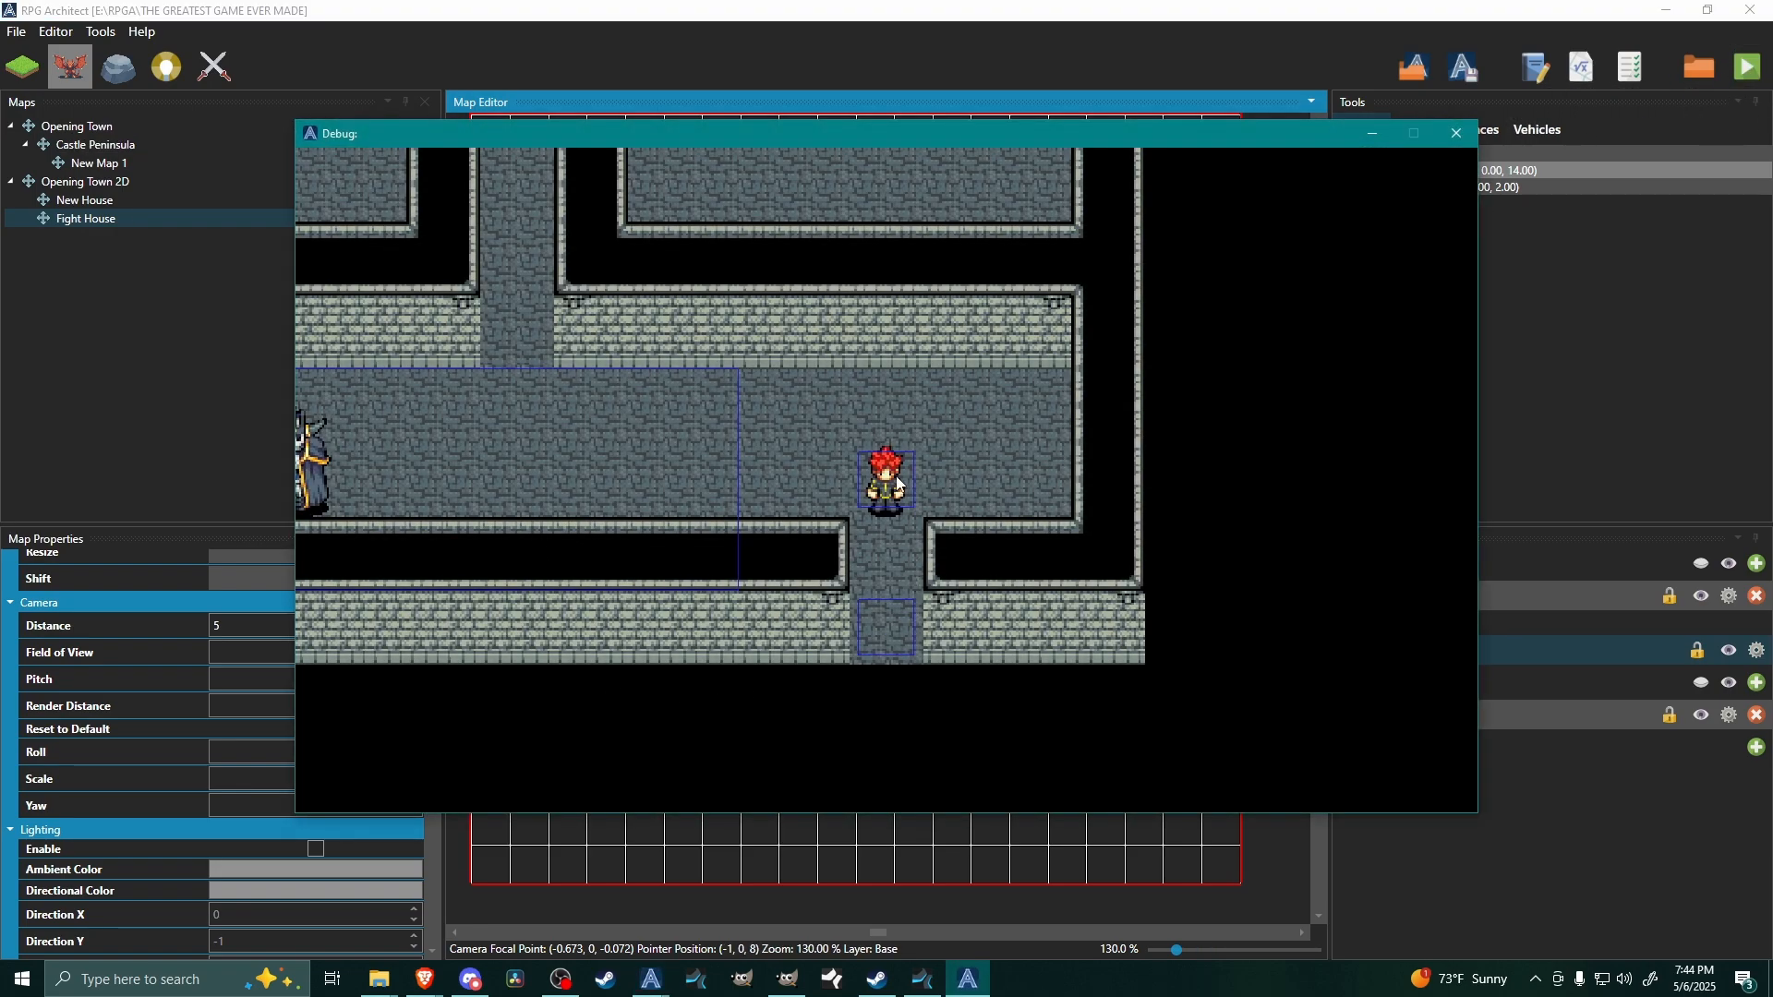
key(Up)
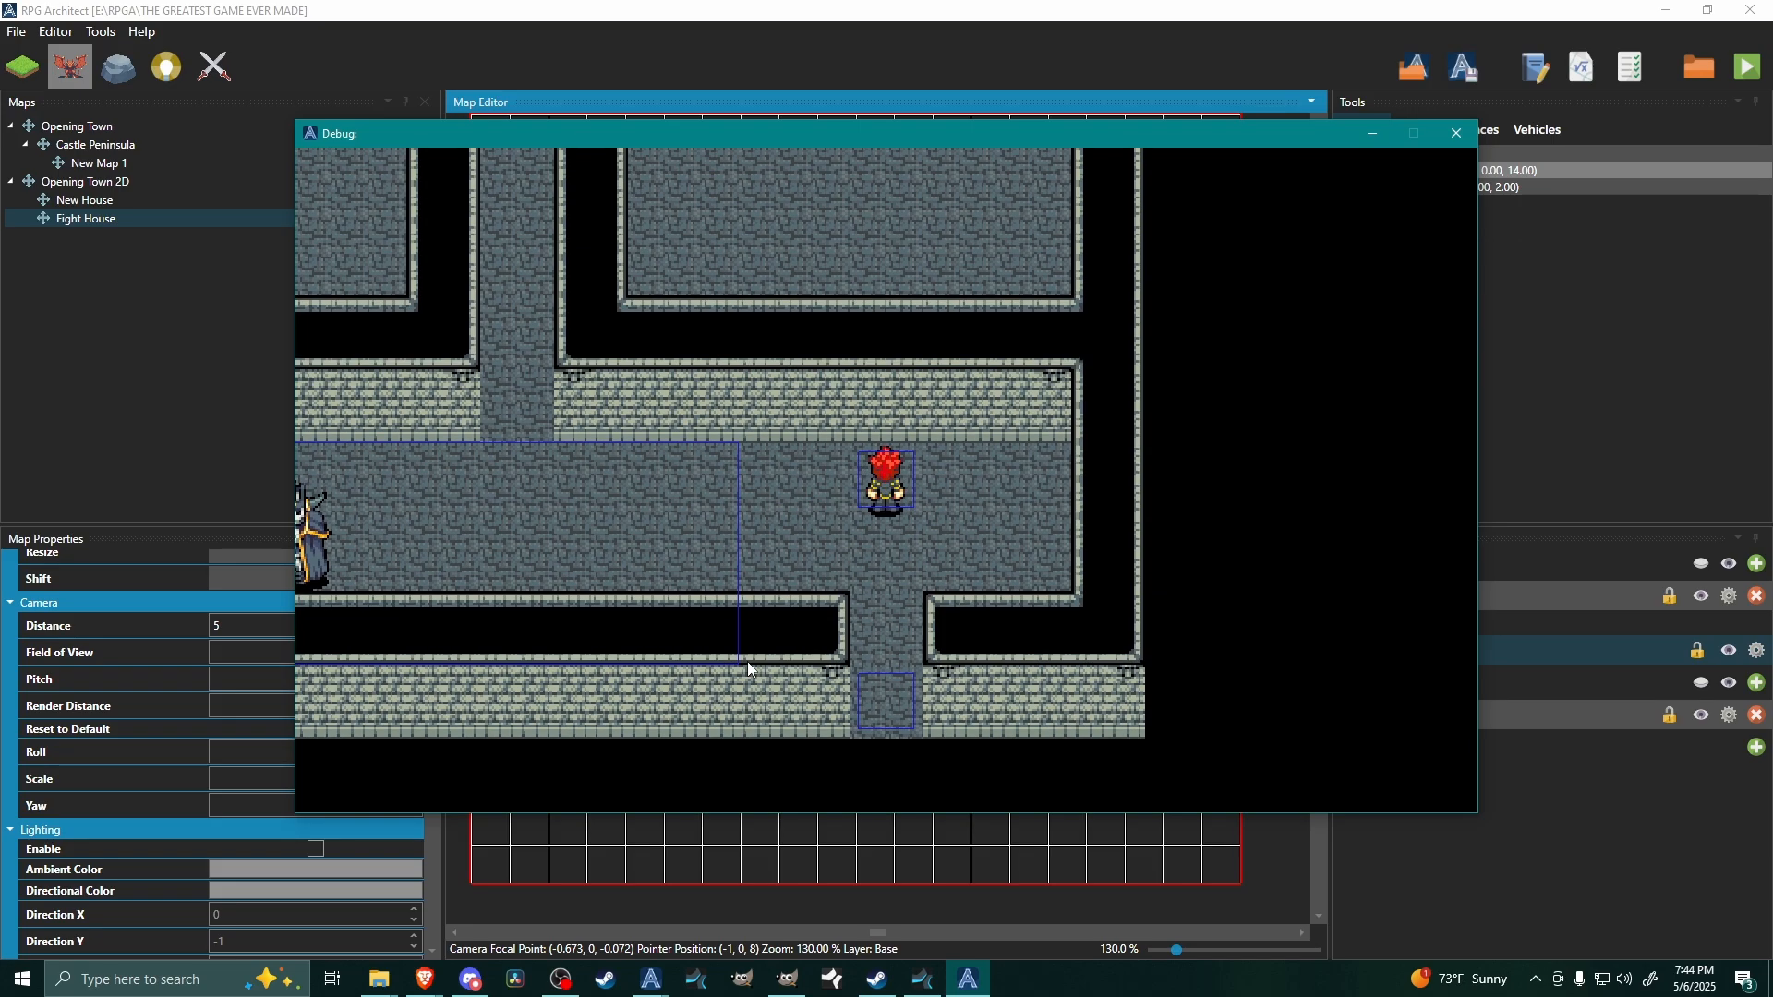
key(Right)
key(Left)
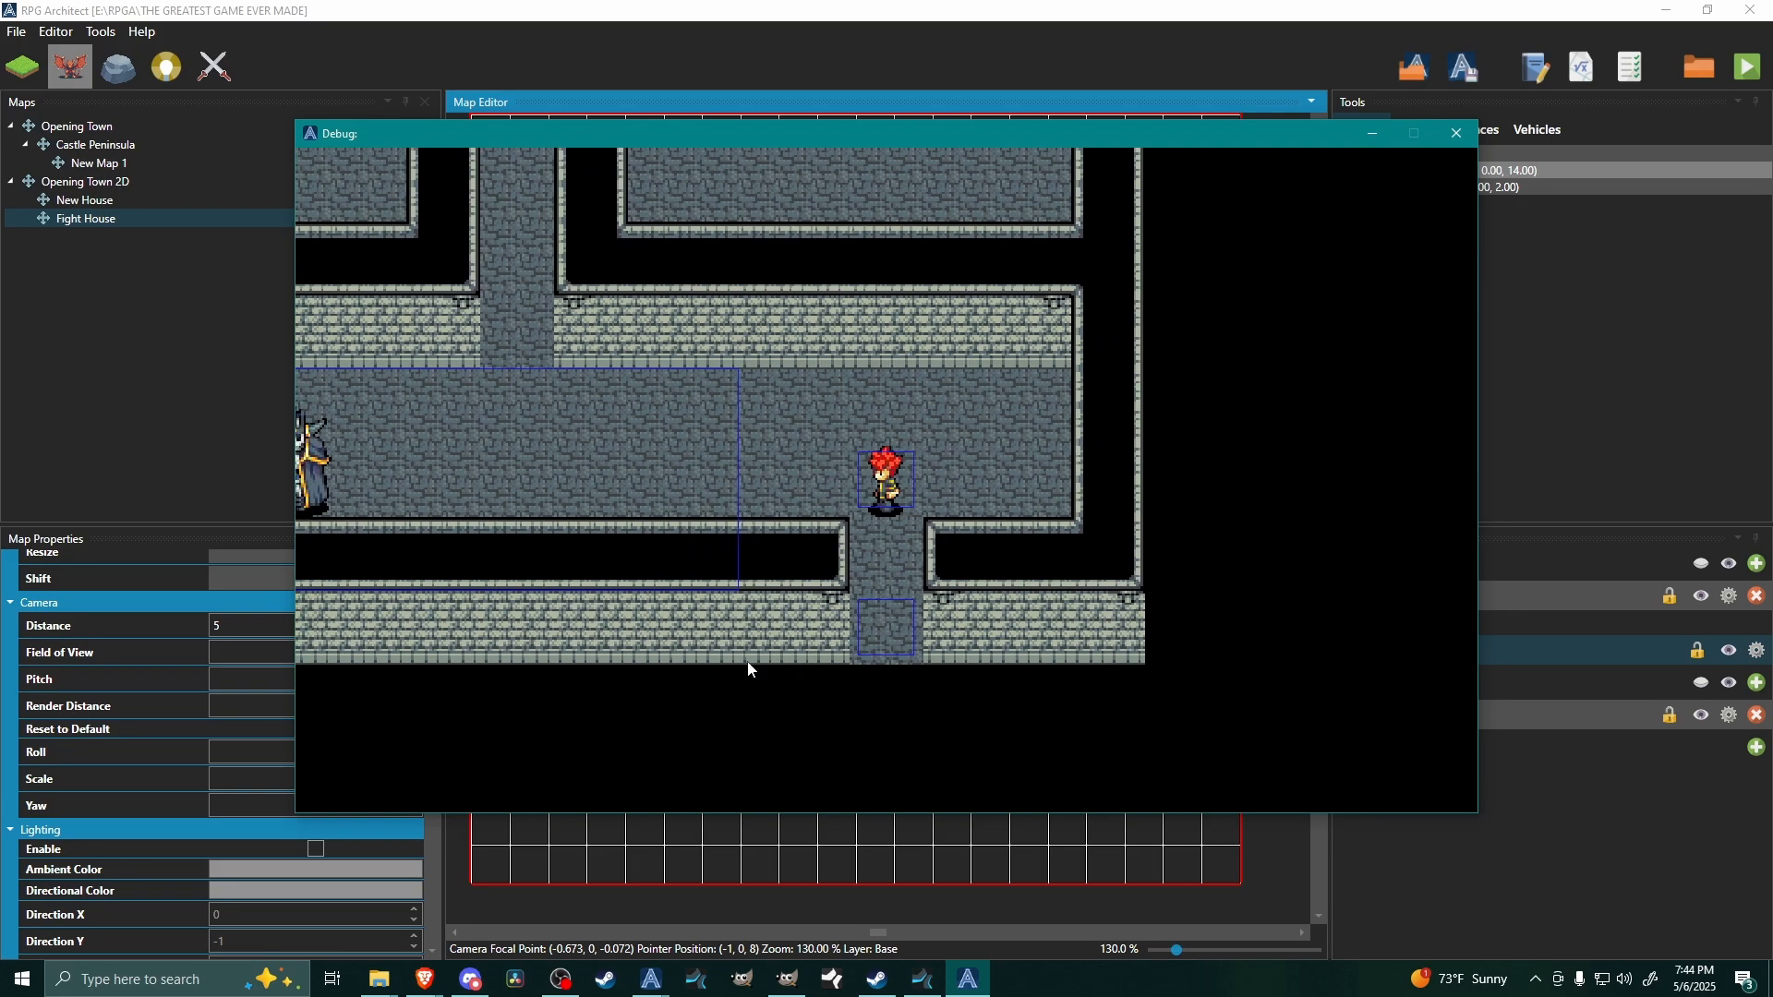
key(Right)
key(Down)
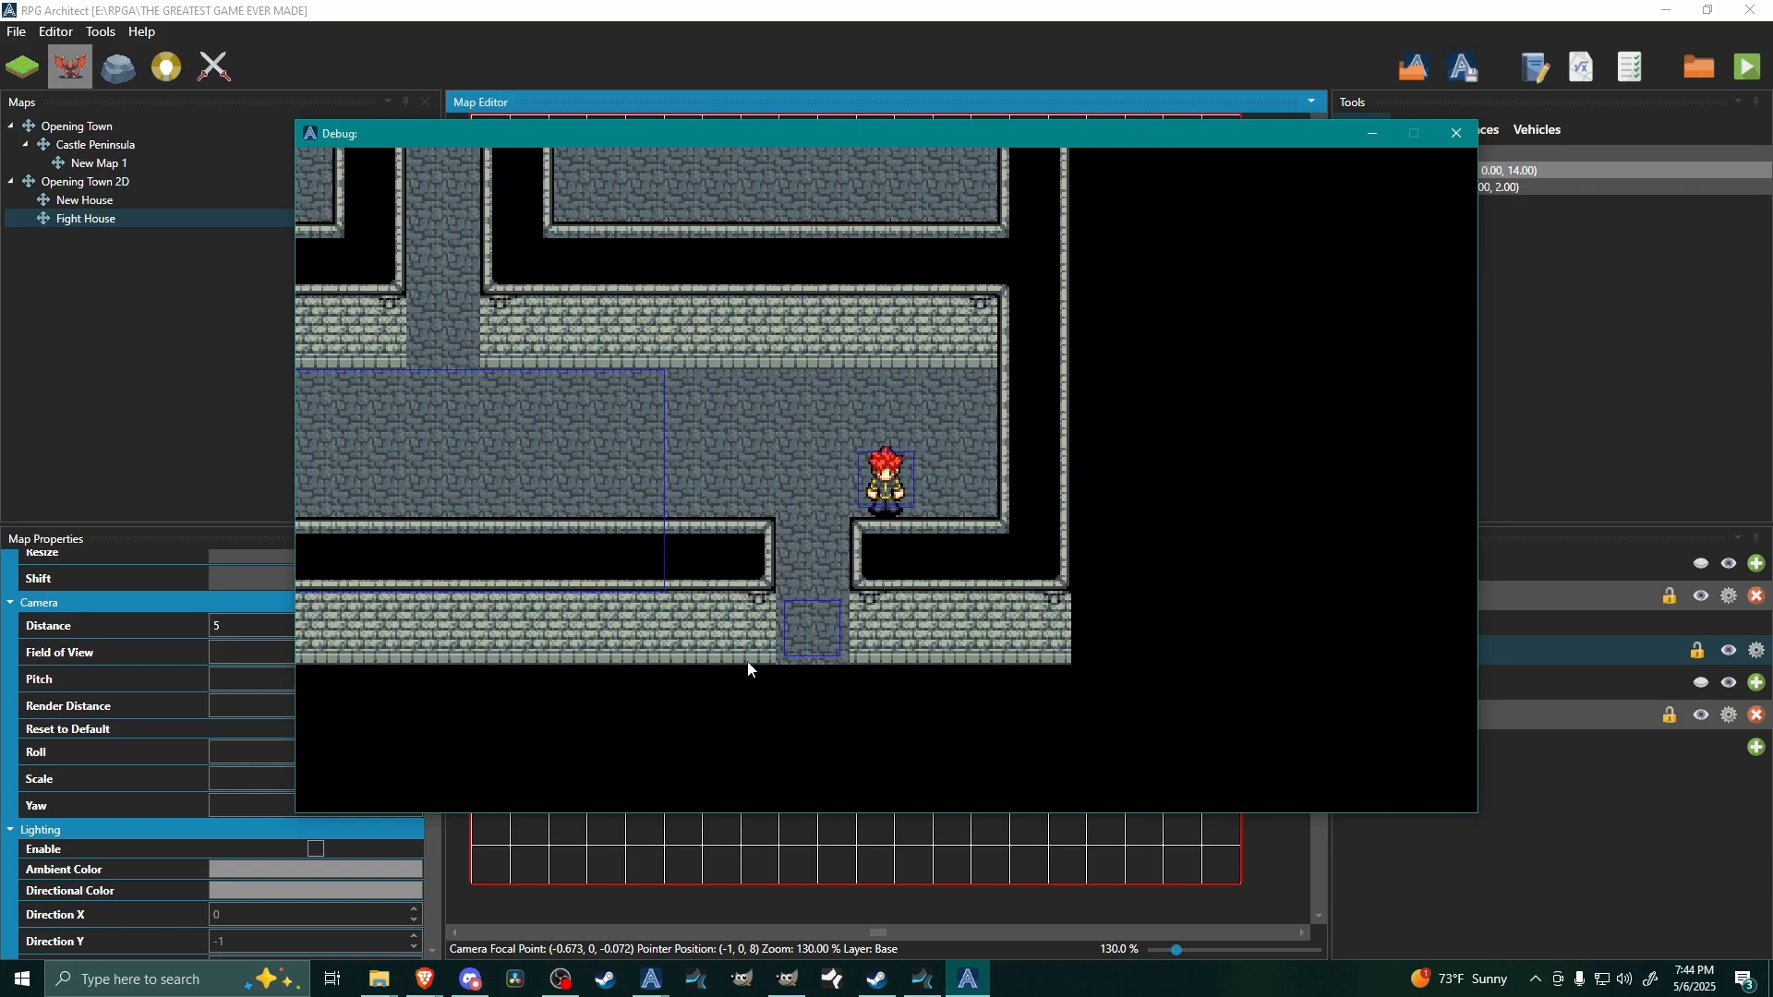
key(Left)
key(Left)
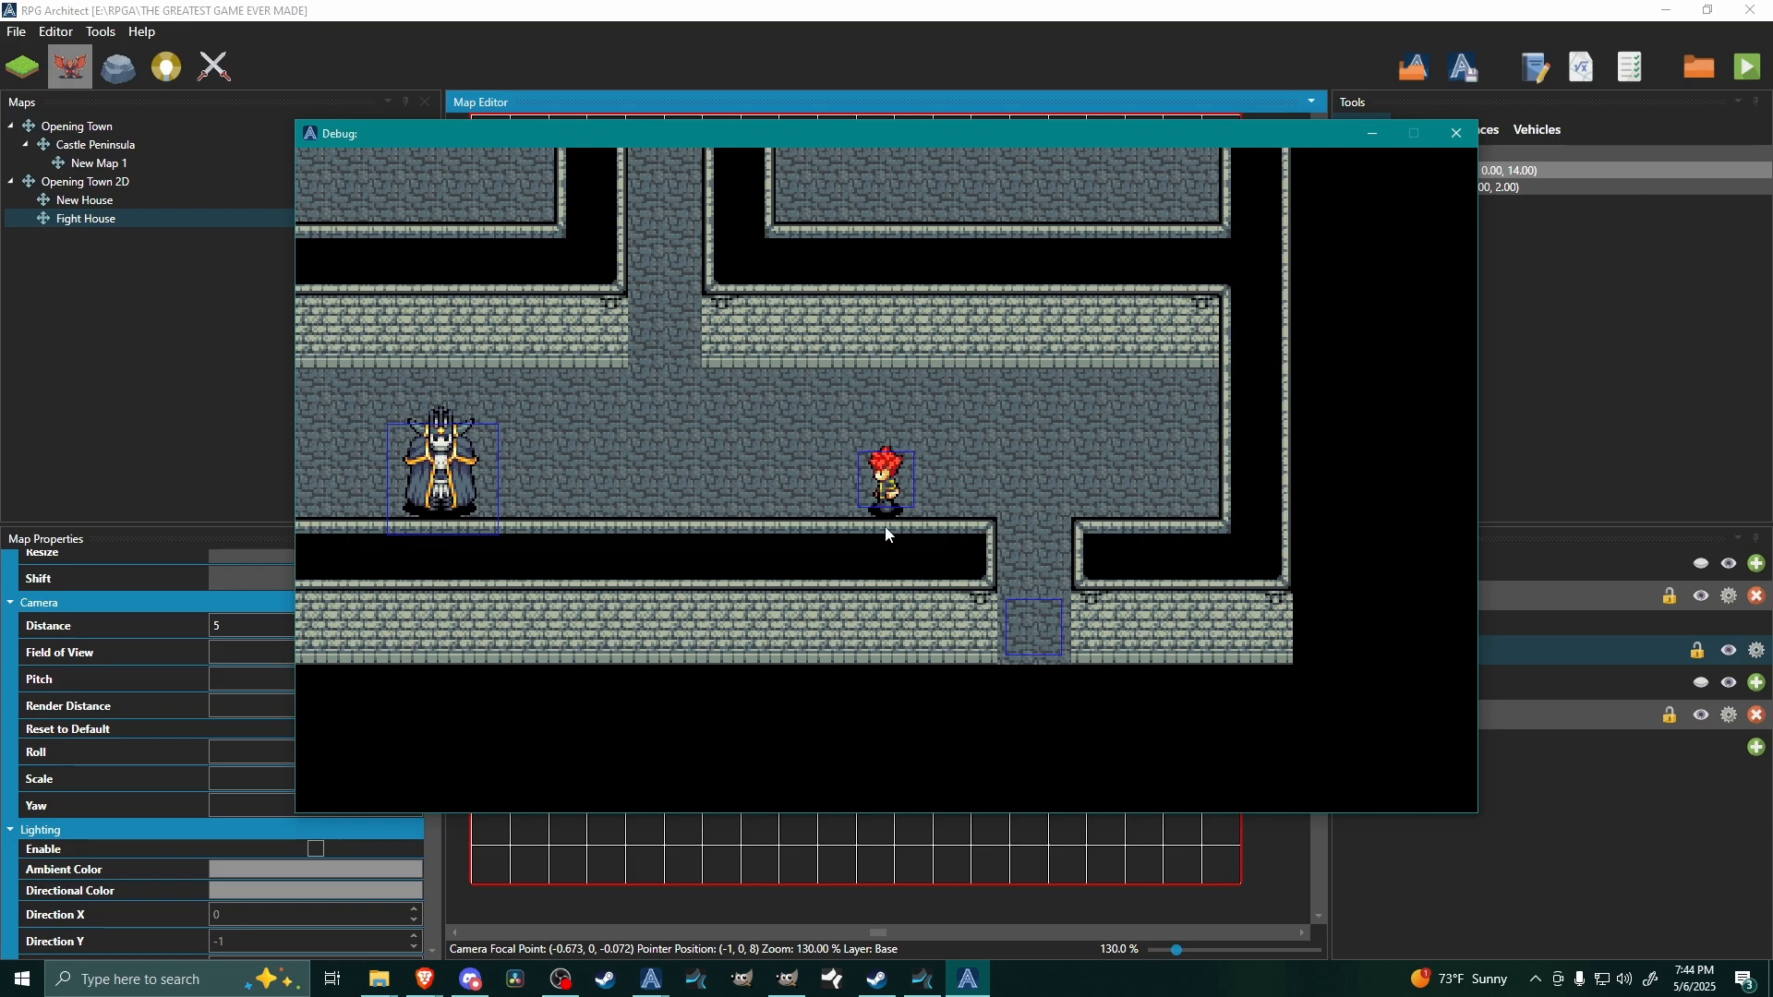
key(Up)
key(Down)
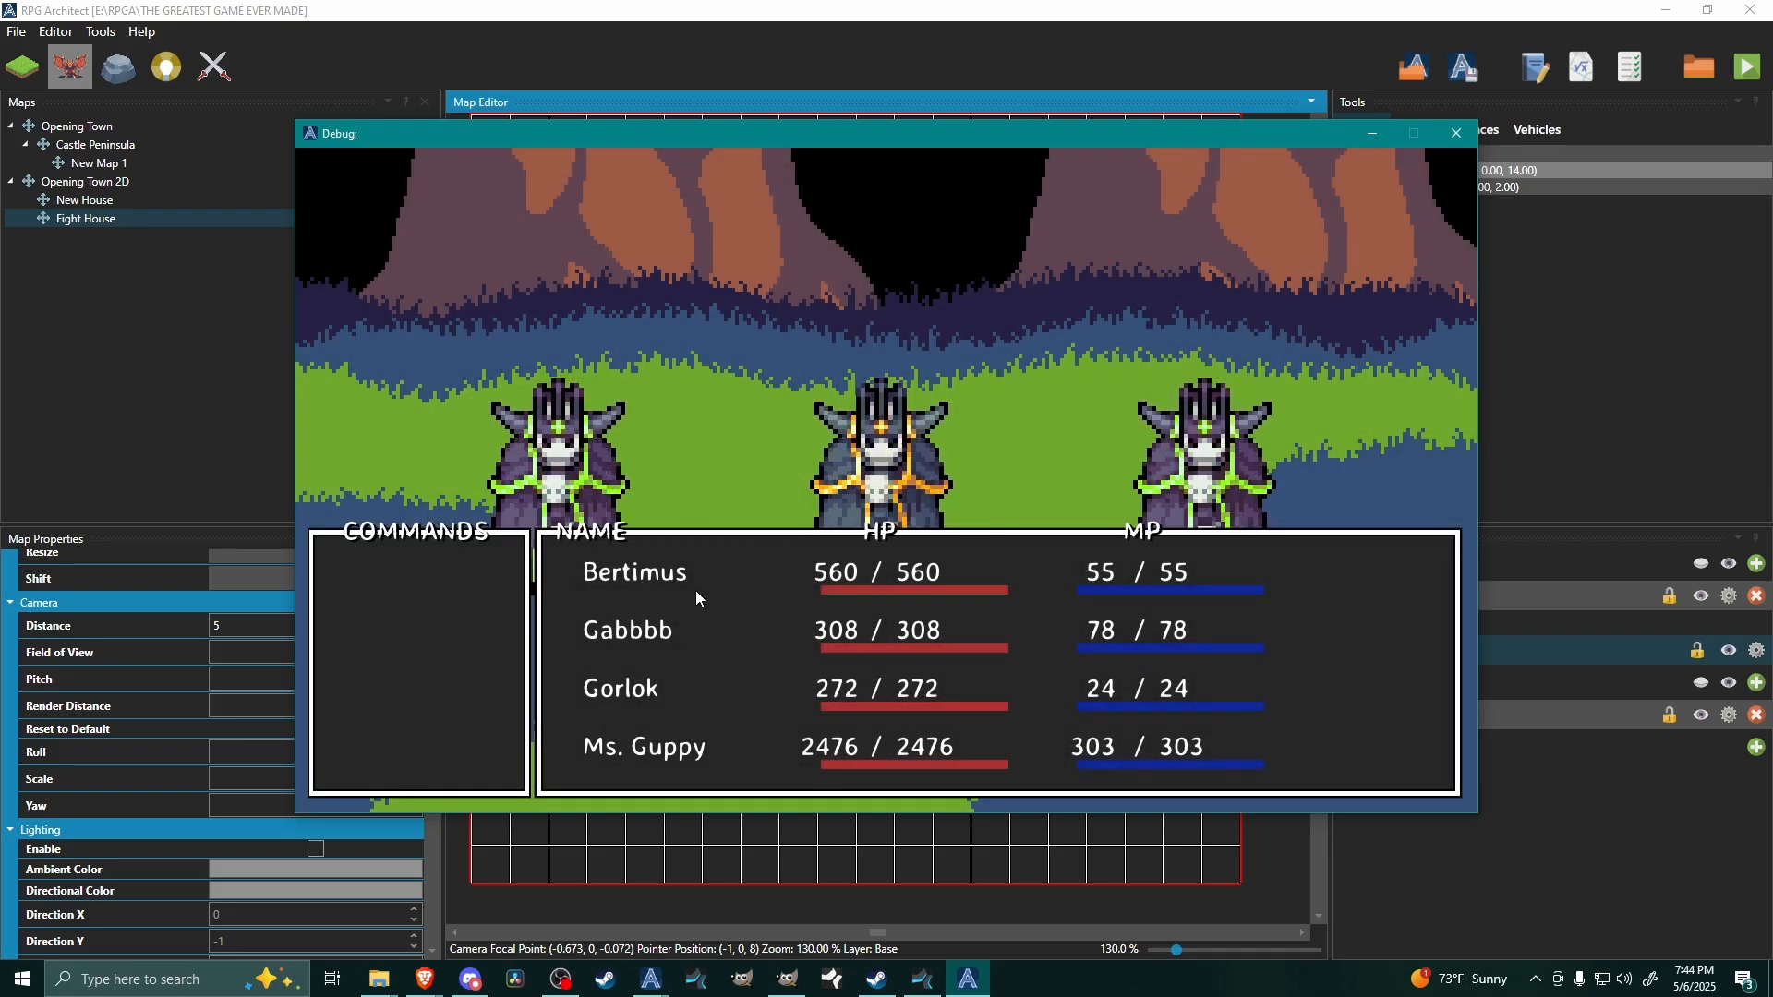
click(1456, 134)
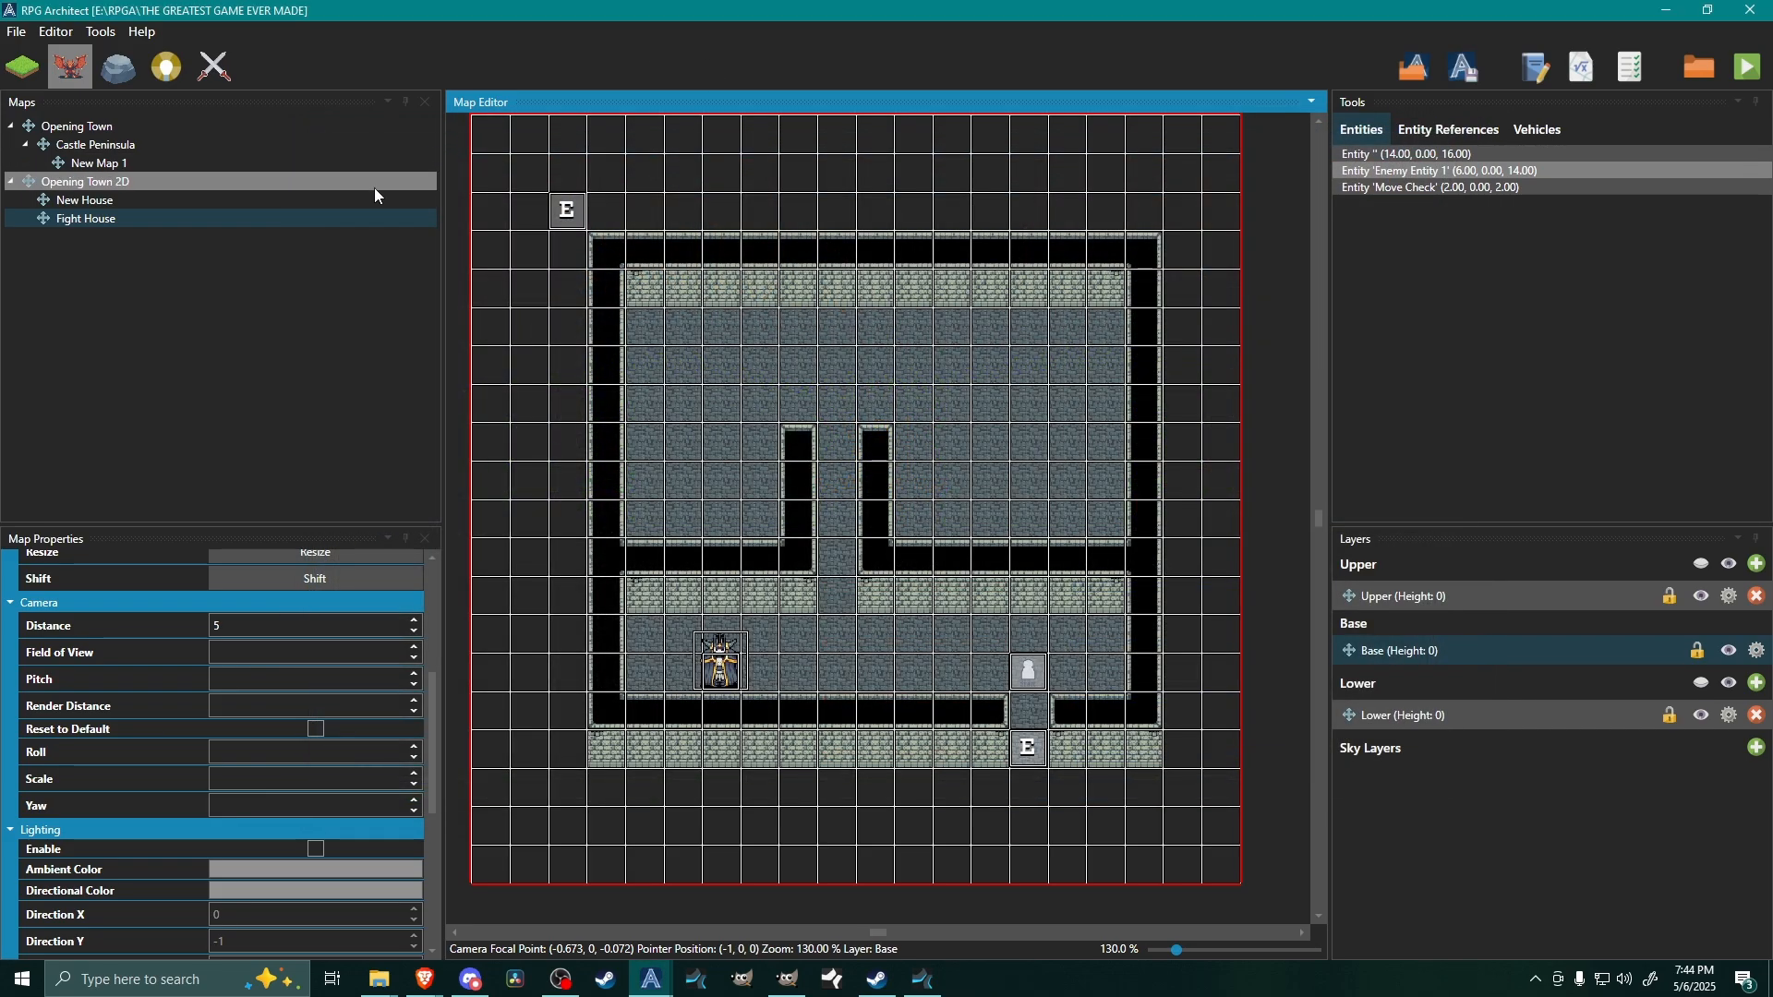
- Check the map configuration in the RPG Database, including the tile-based movement setting, without changing anything
click(100, 31)
click(136, 57)
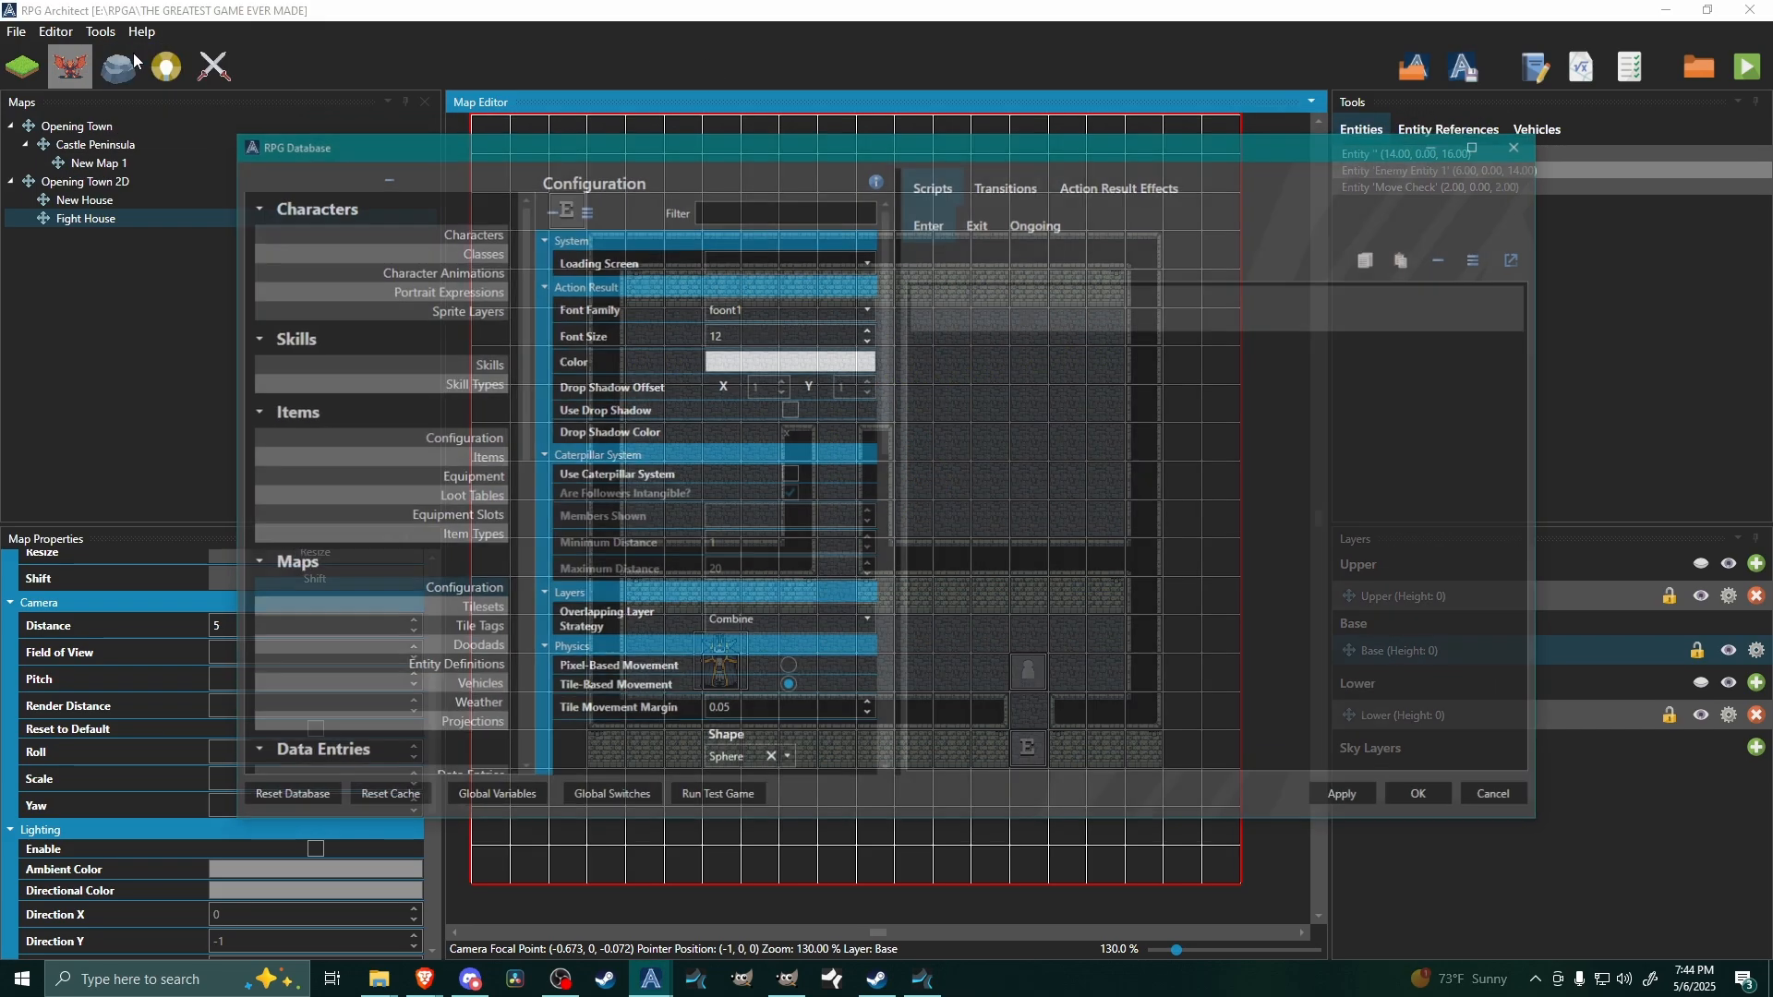
click(1490, 799)
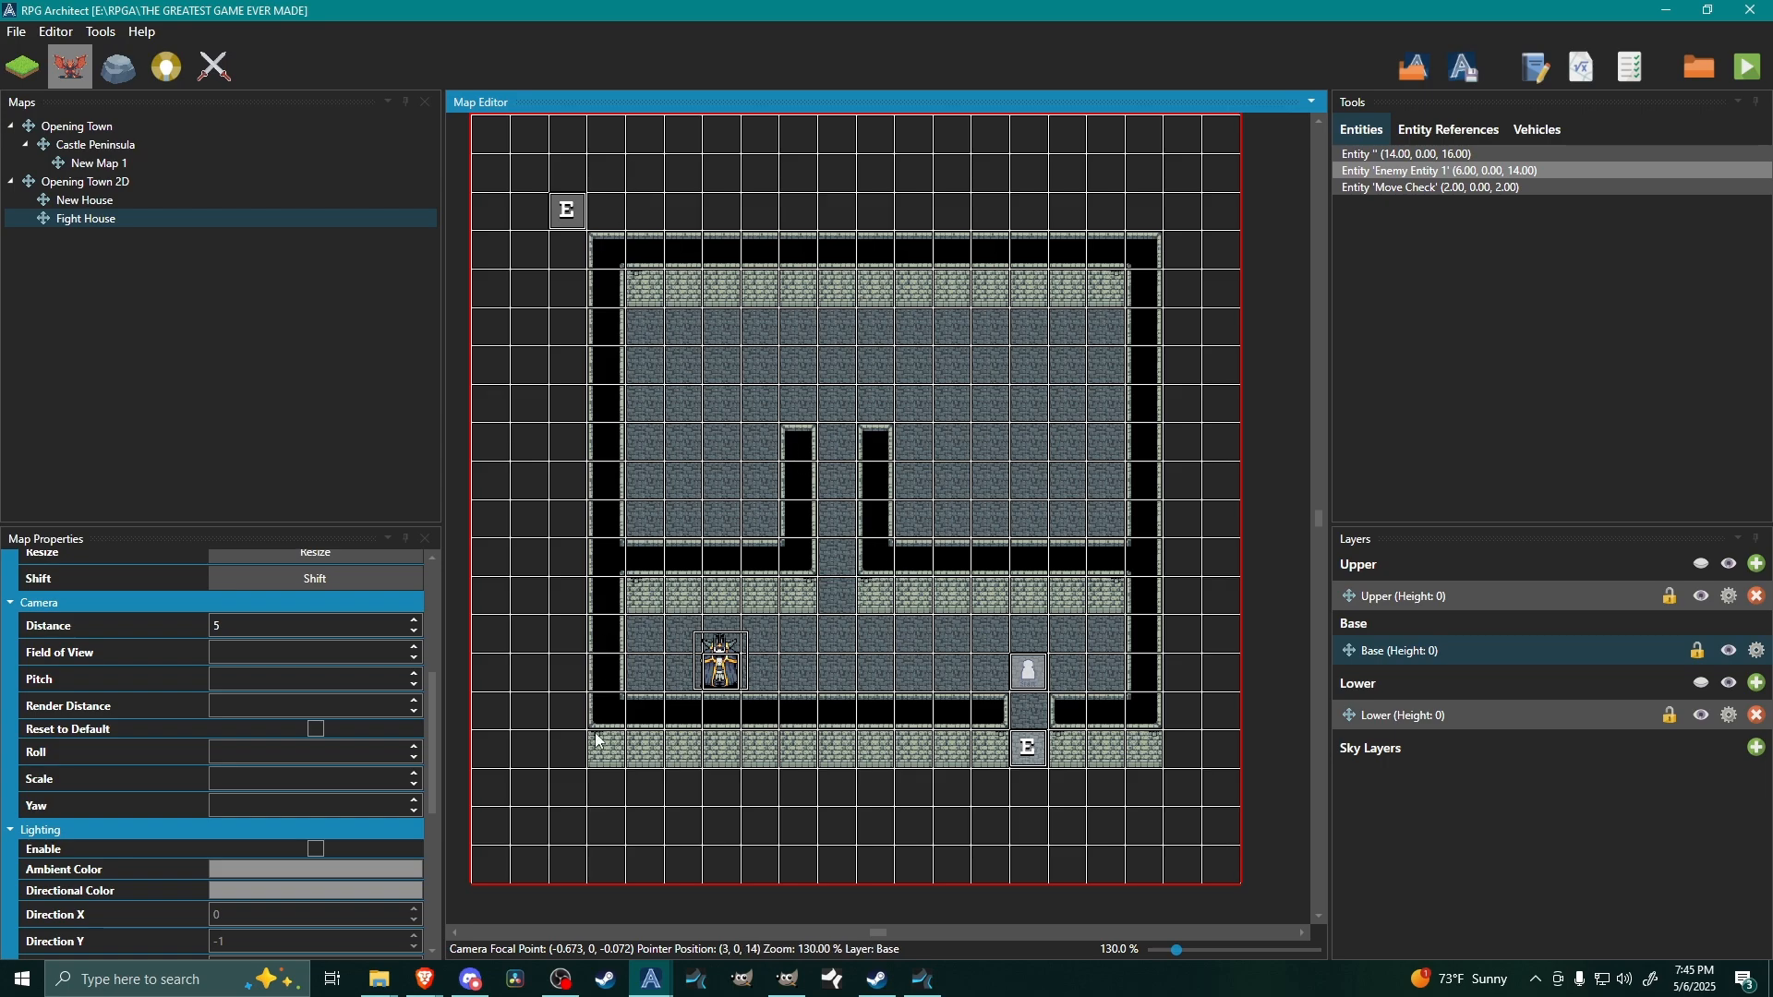
- Review the Move Check entity's IsMoving script and the conditions of Enemy Entity 1's Move Towards Player script
double_click(566, 222)
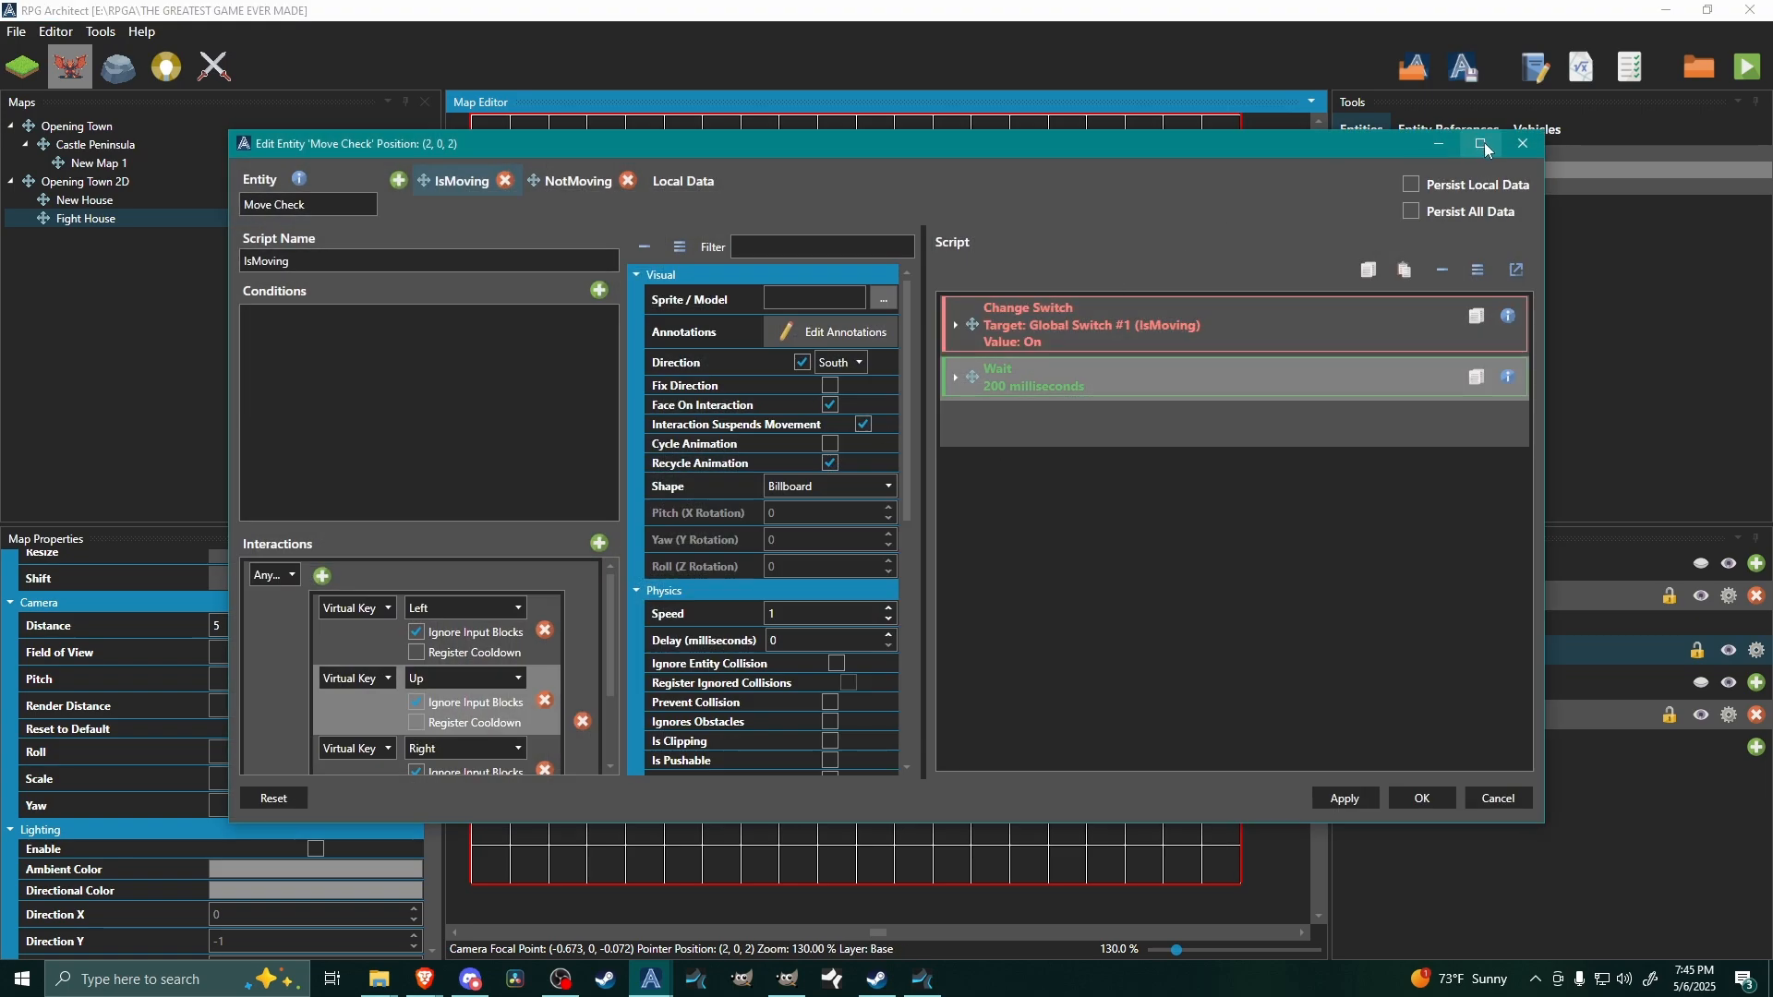
click(1481, 145)
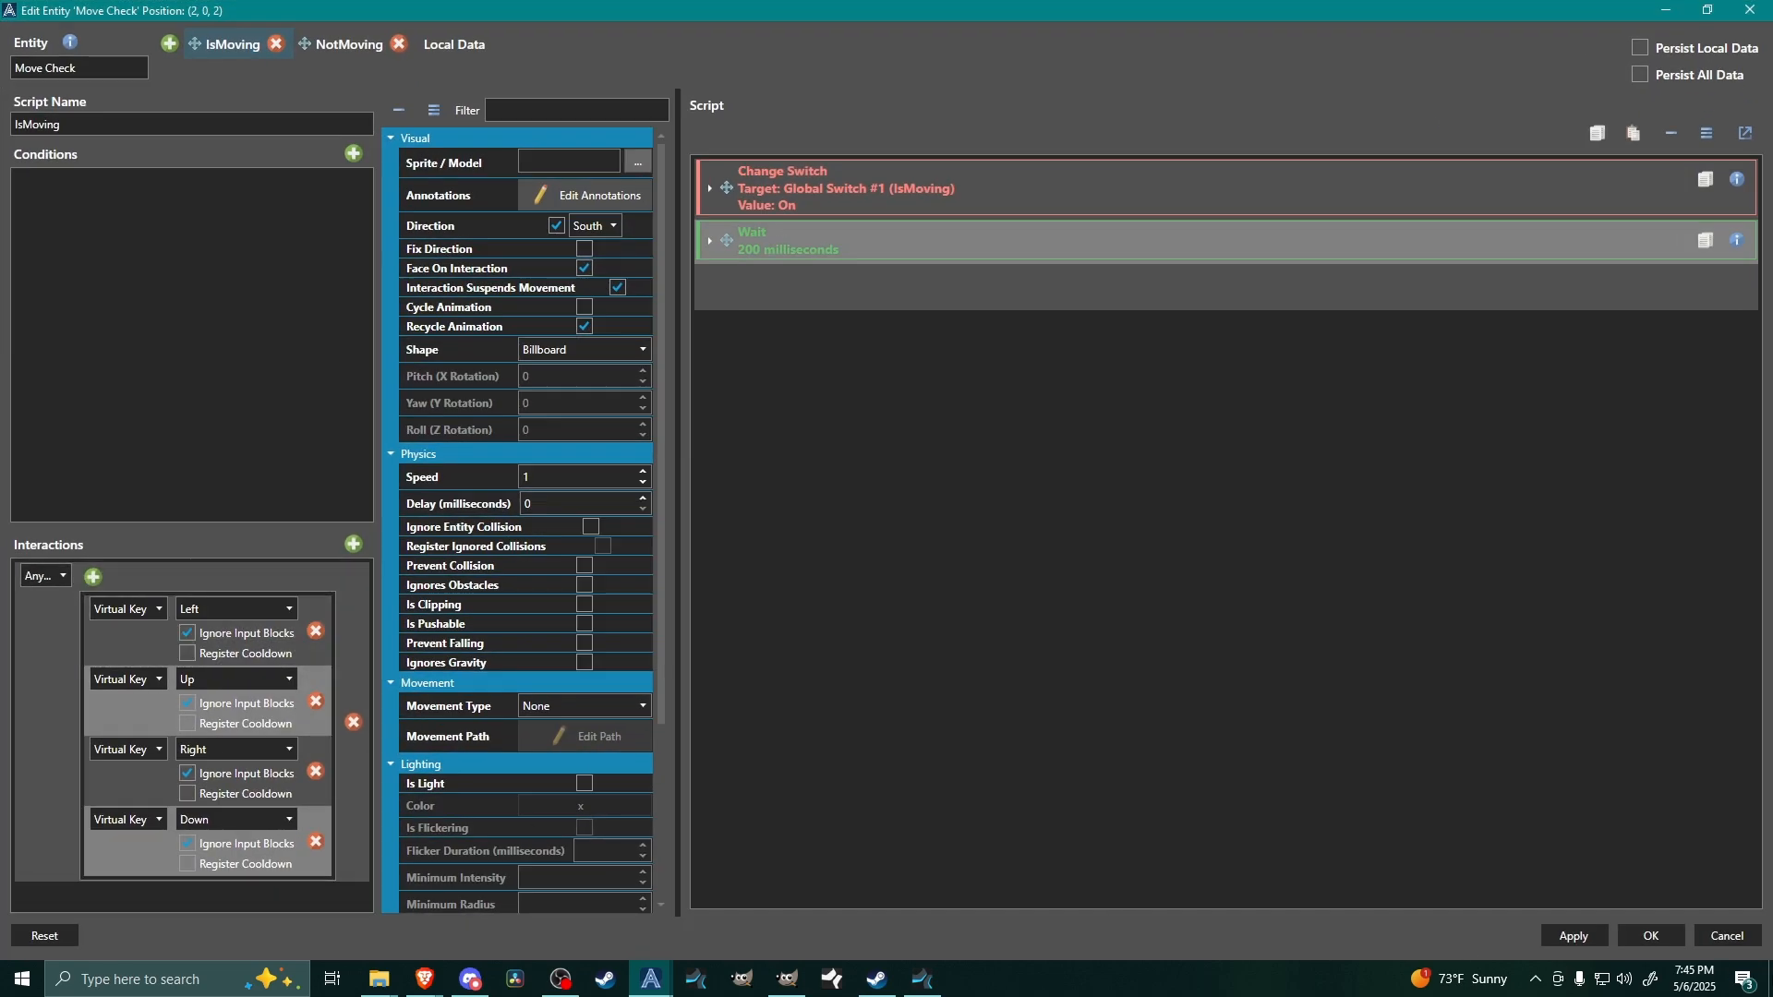
click(1649, 940)
double_click(724, 665)
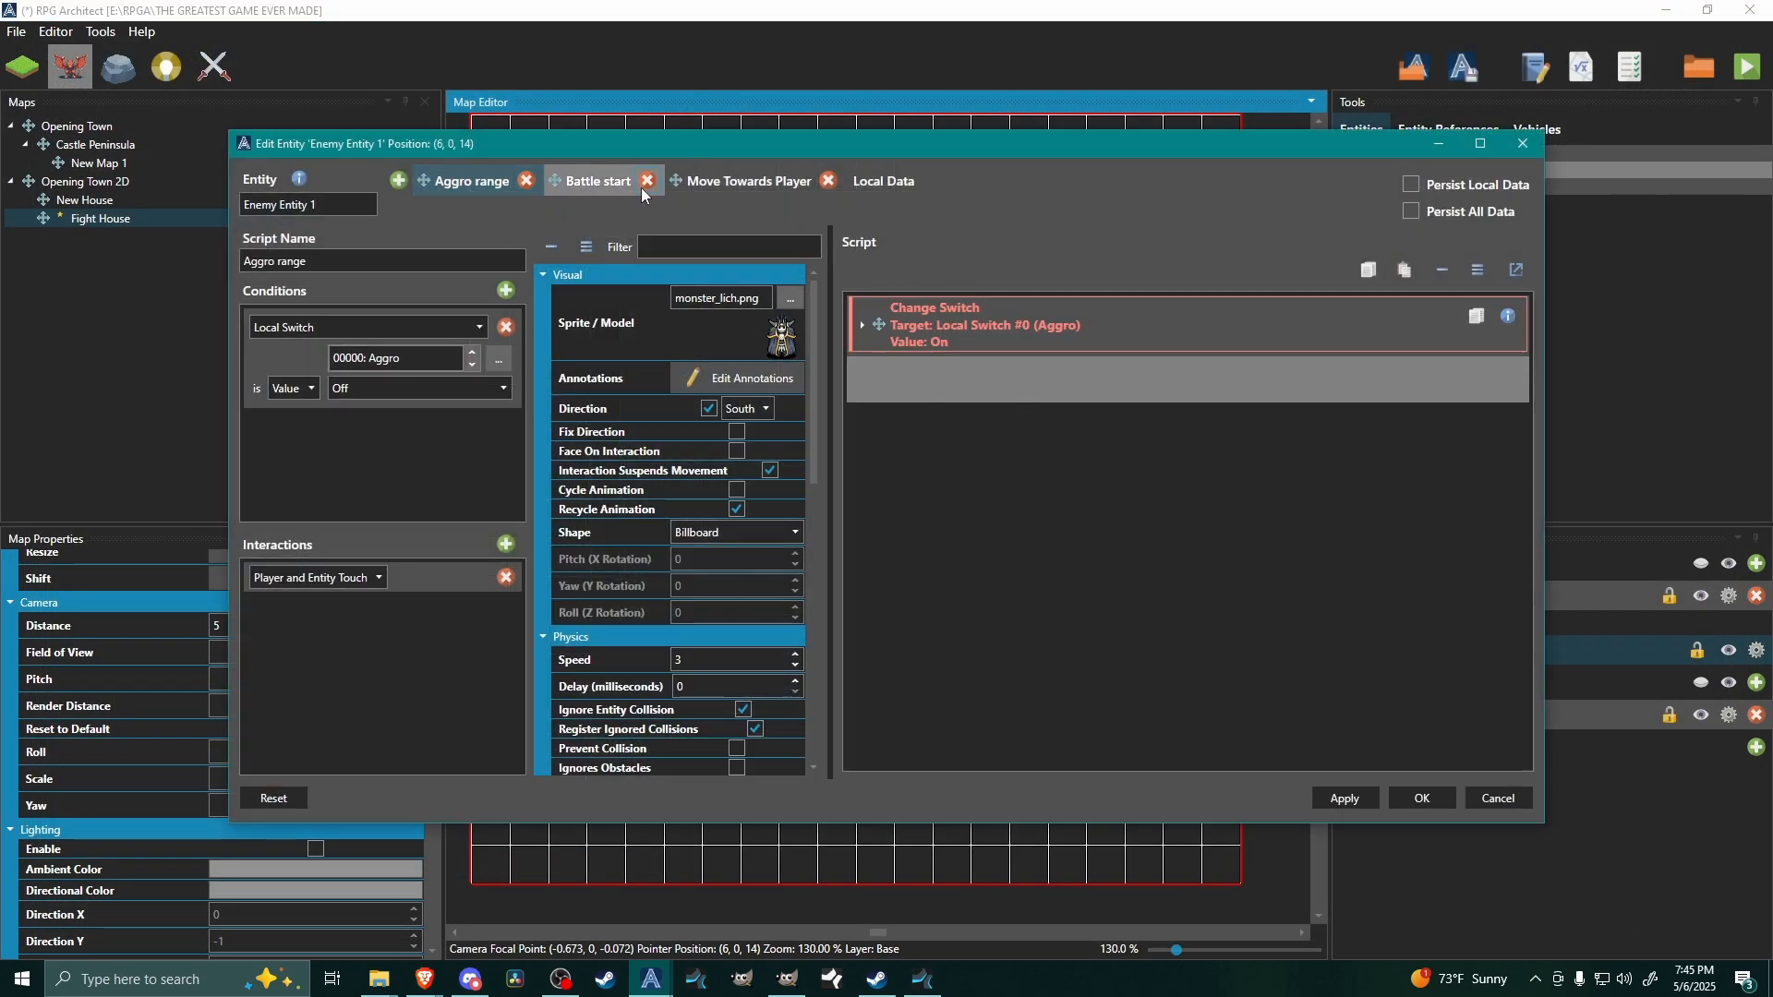
click(722, 185)
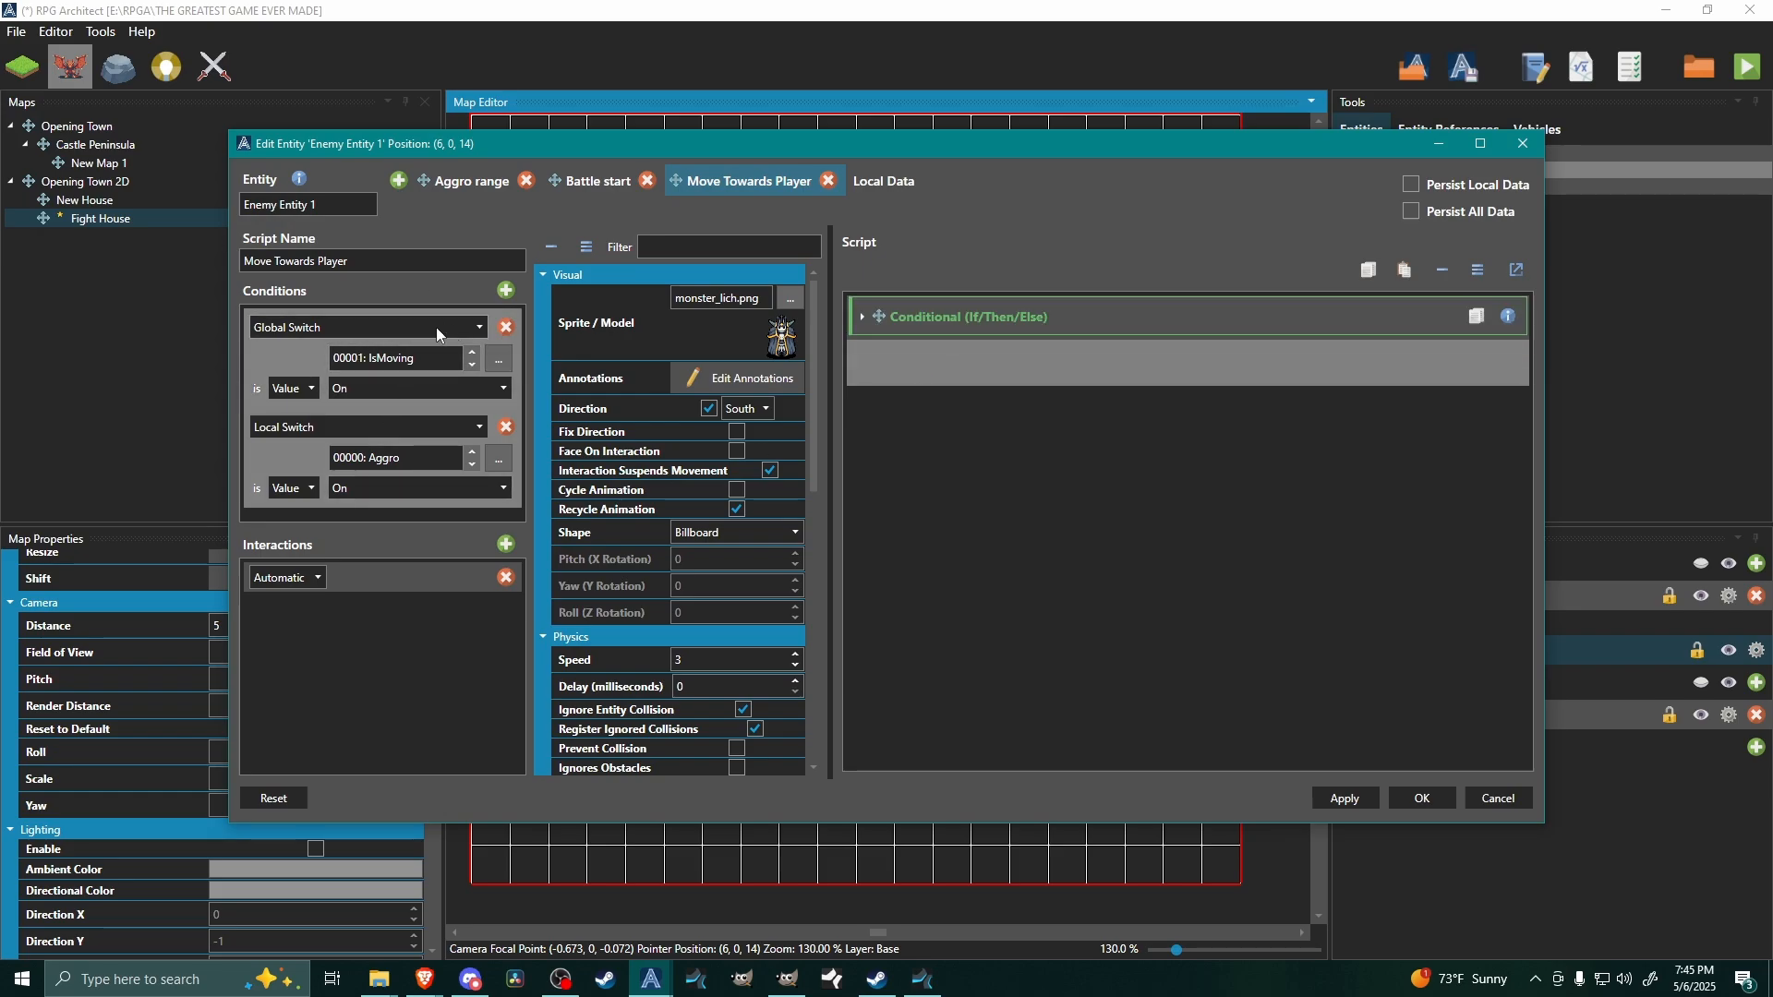
click(1420, 800)
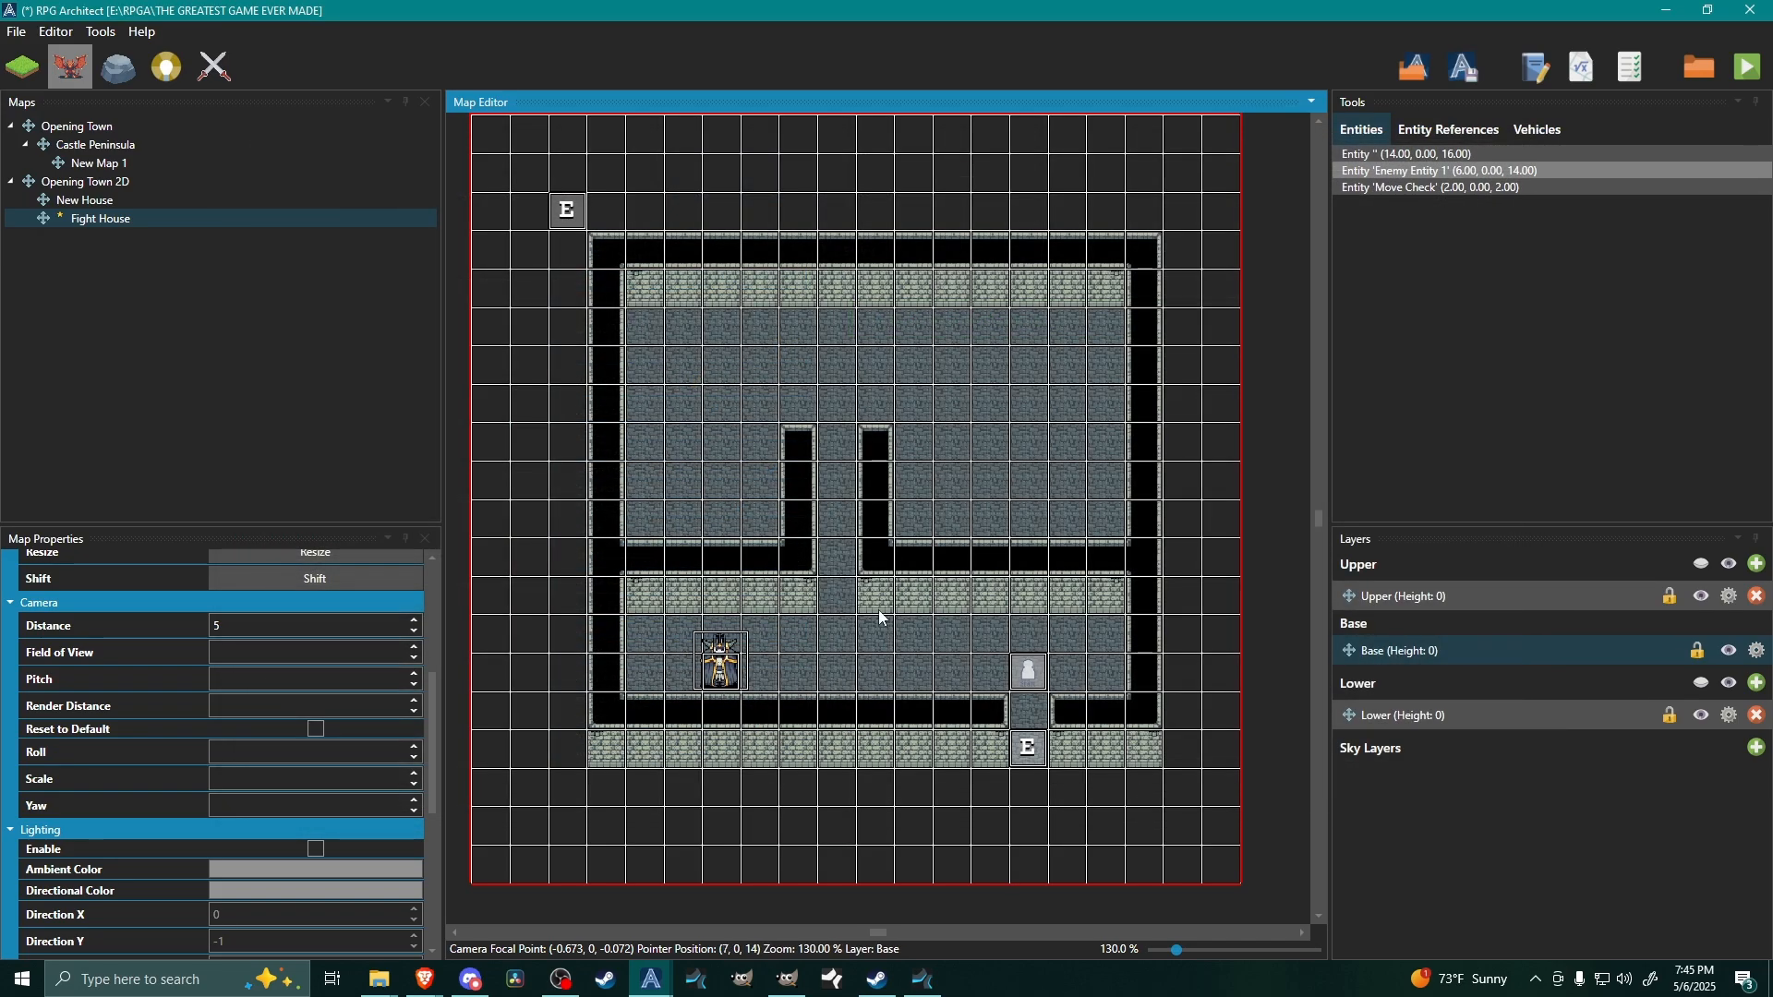
- Paste a copy of Enemy Entity 1 at (14, 0, 7) and set its Aggro range box collider to width 7 and depth 7
click(1027, 403)
key(ctrl+v)
double_click(1030, 409)
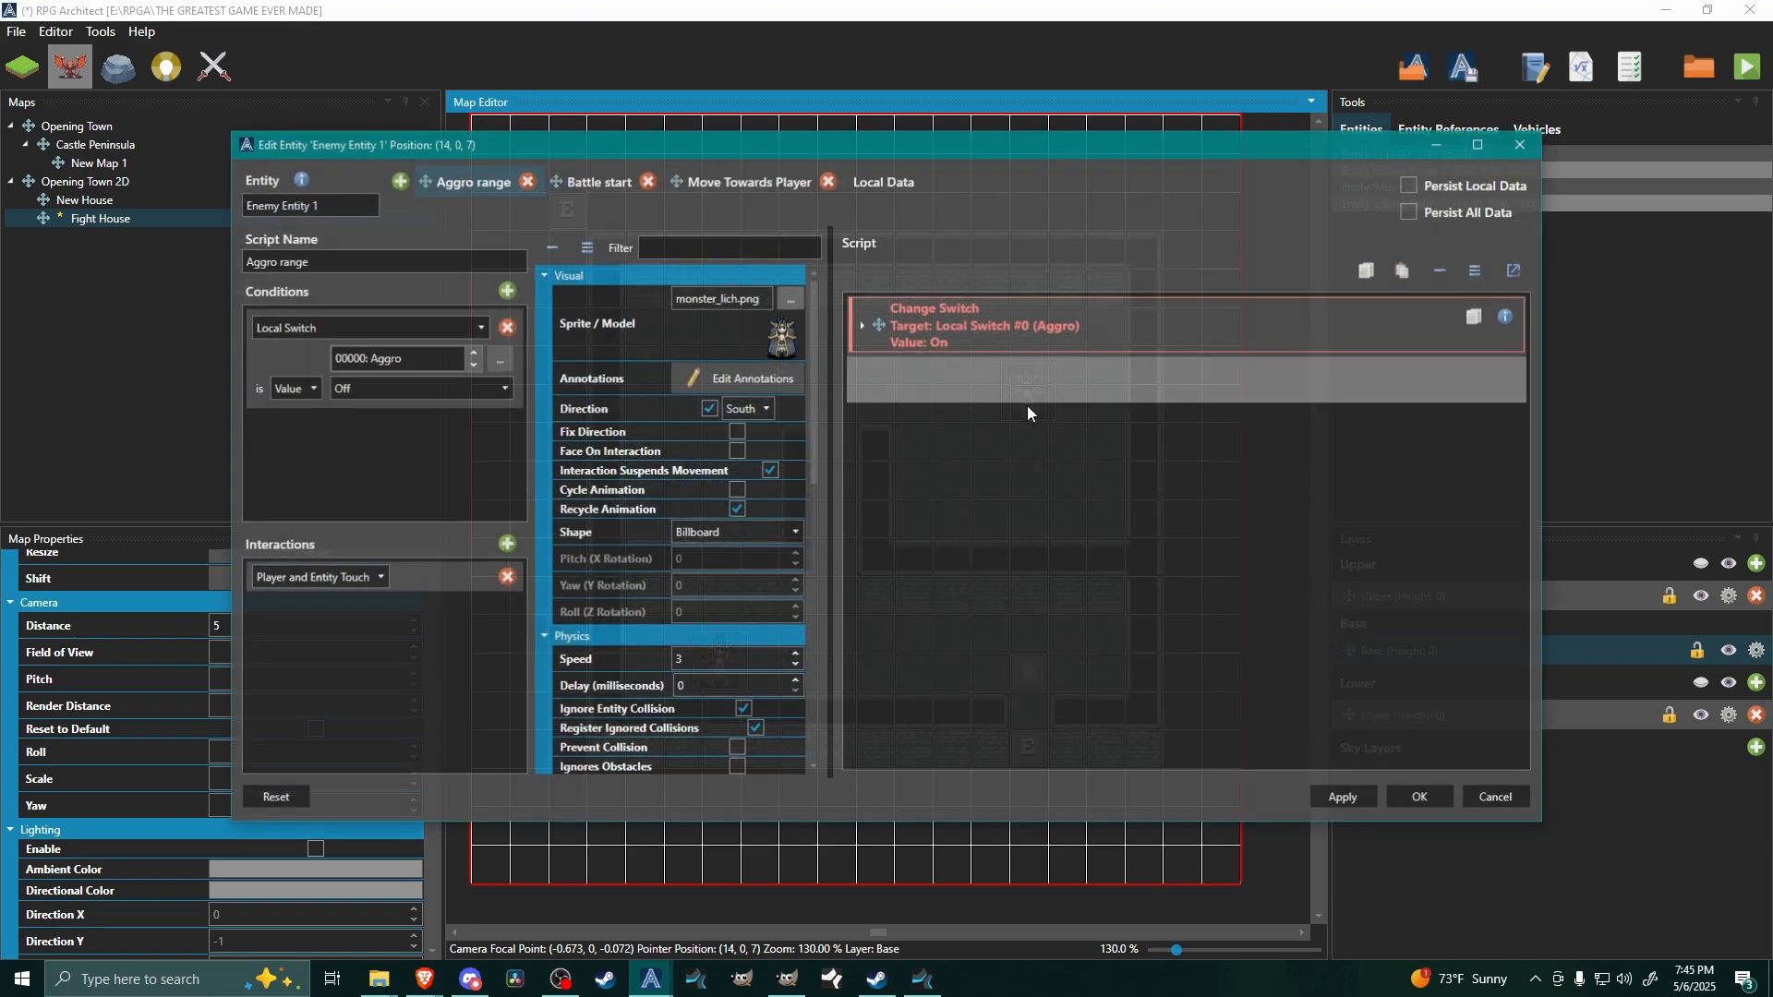
click(1471, 151)
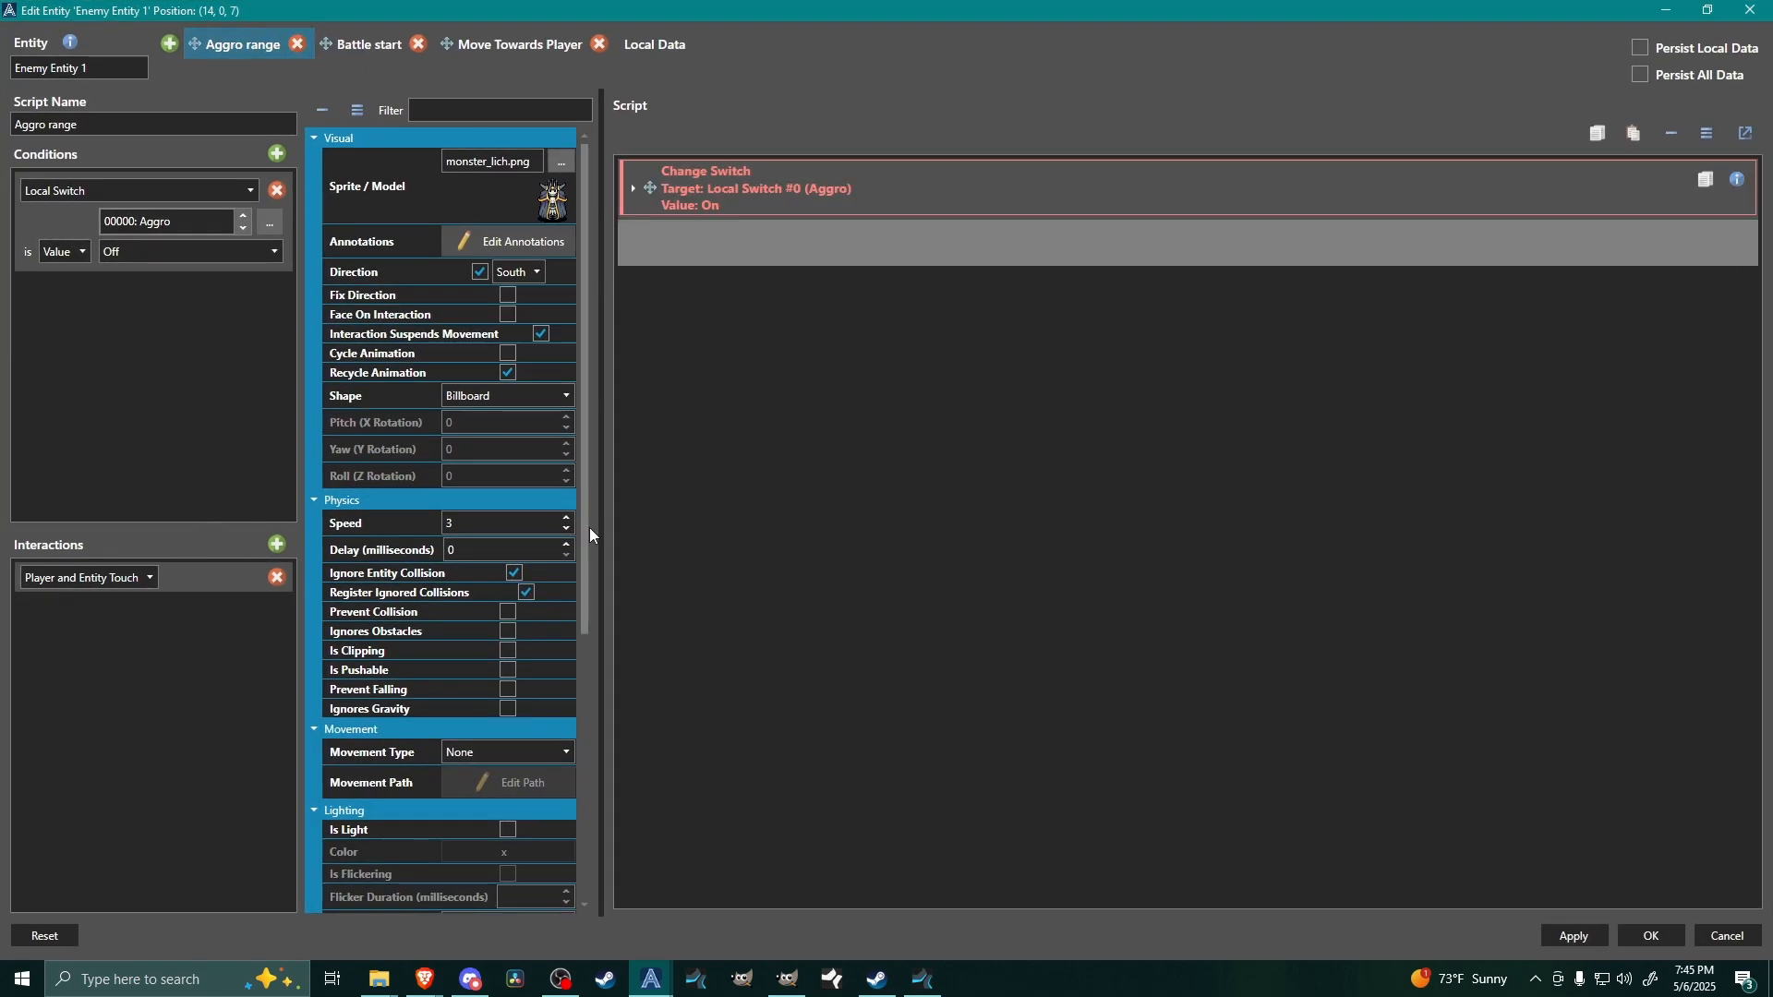
drag(588, 526, 551, 805)
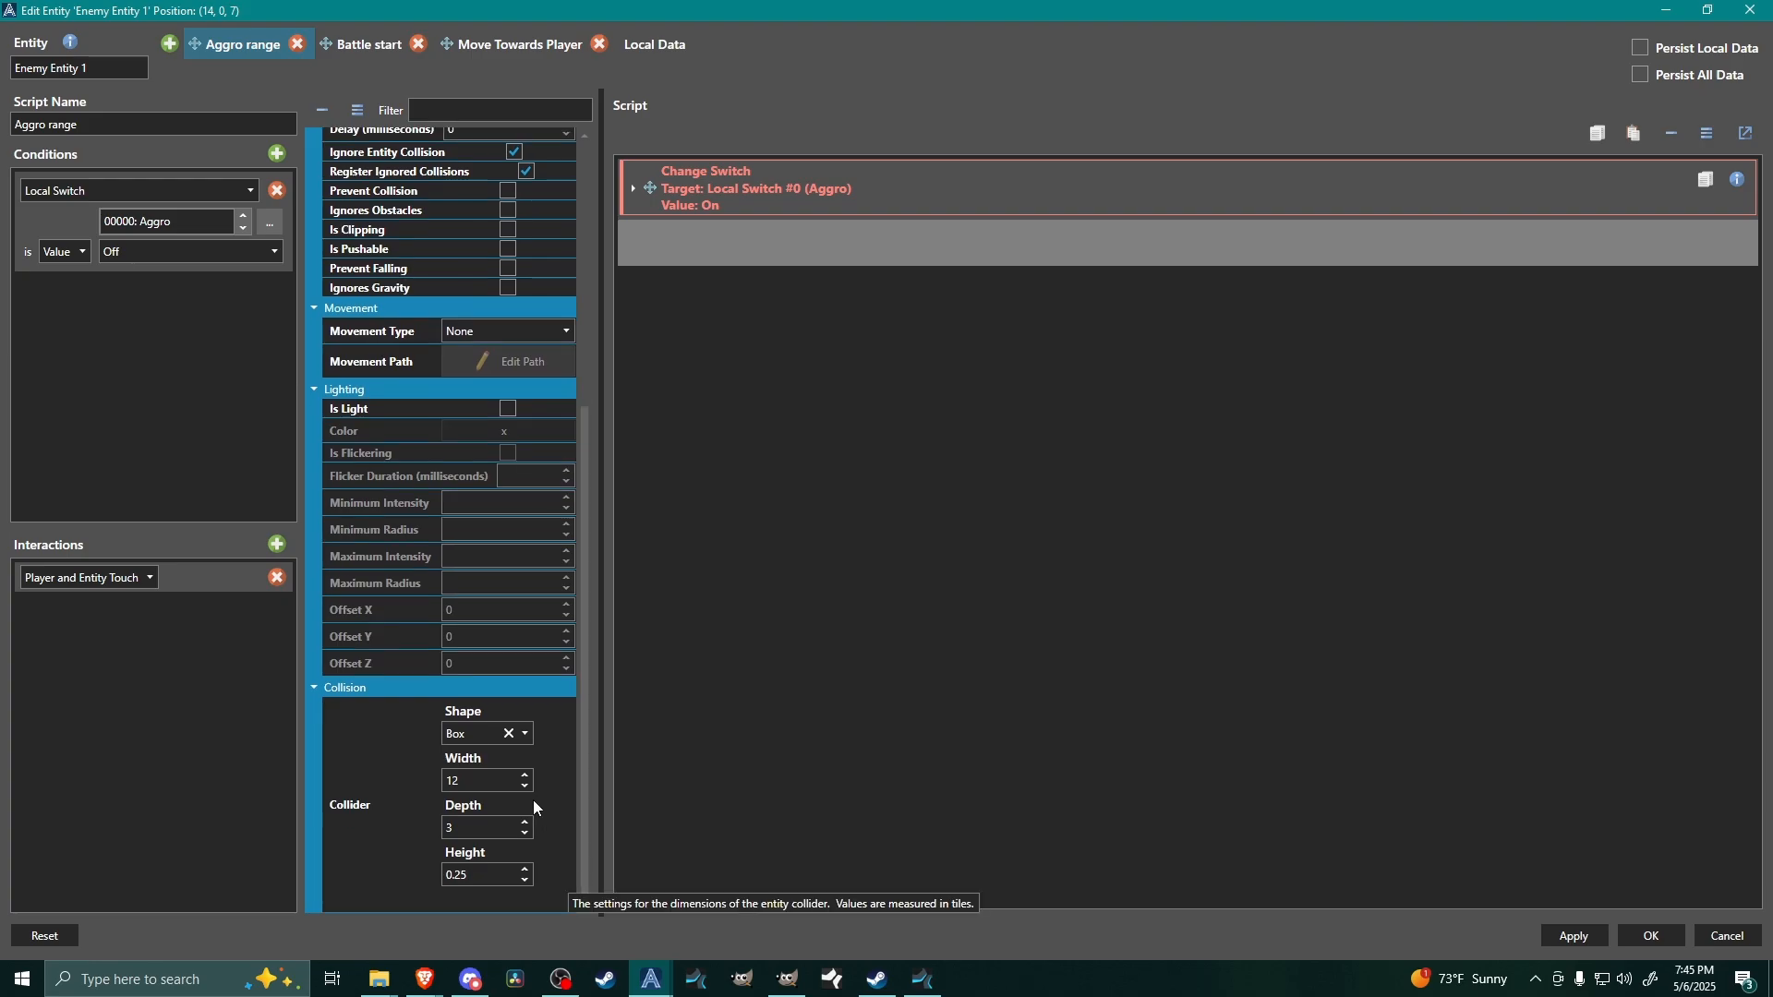
double_click(477, 780)
text(7)
double_click(453, 828)
text(7)
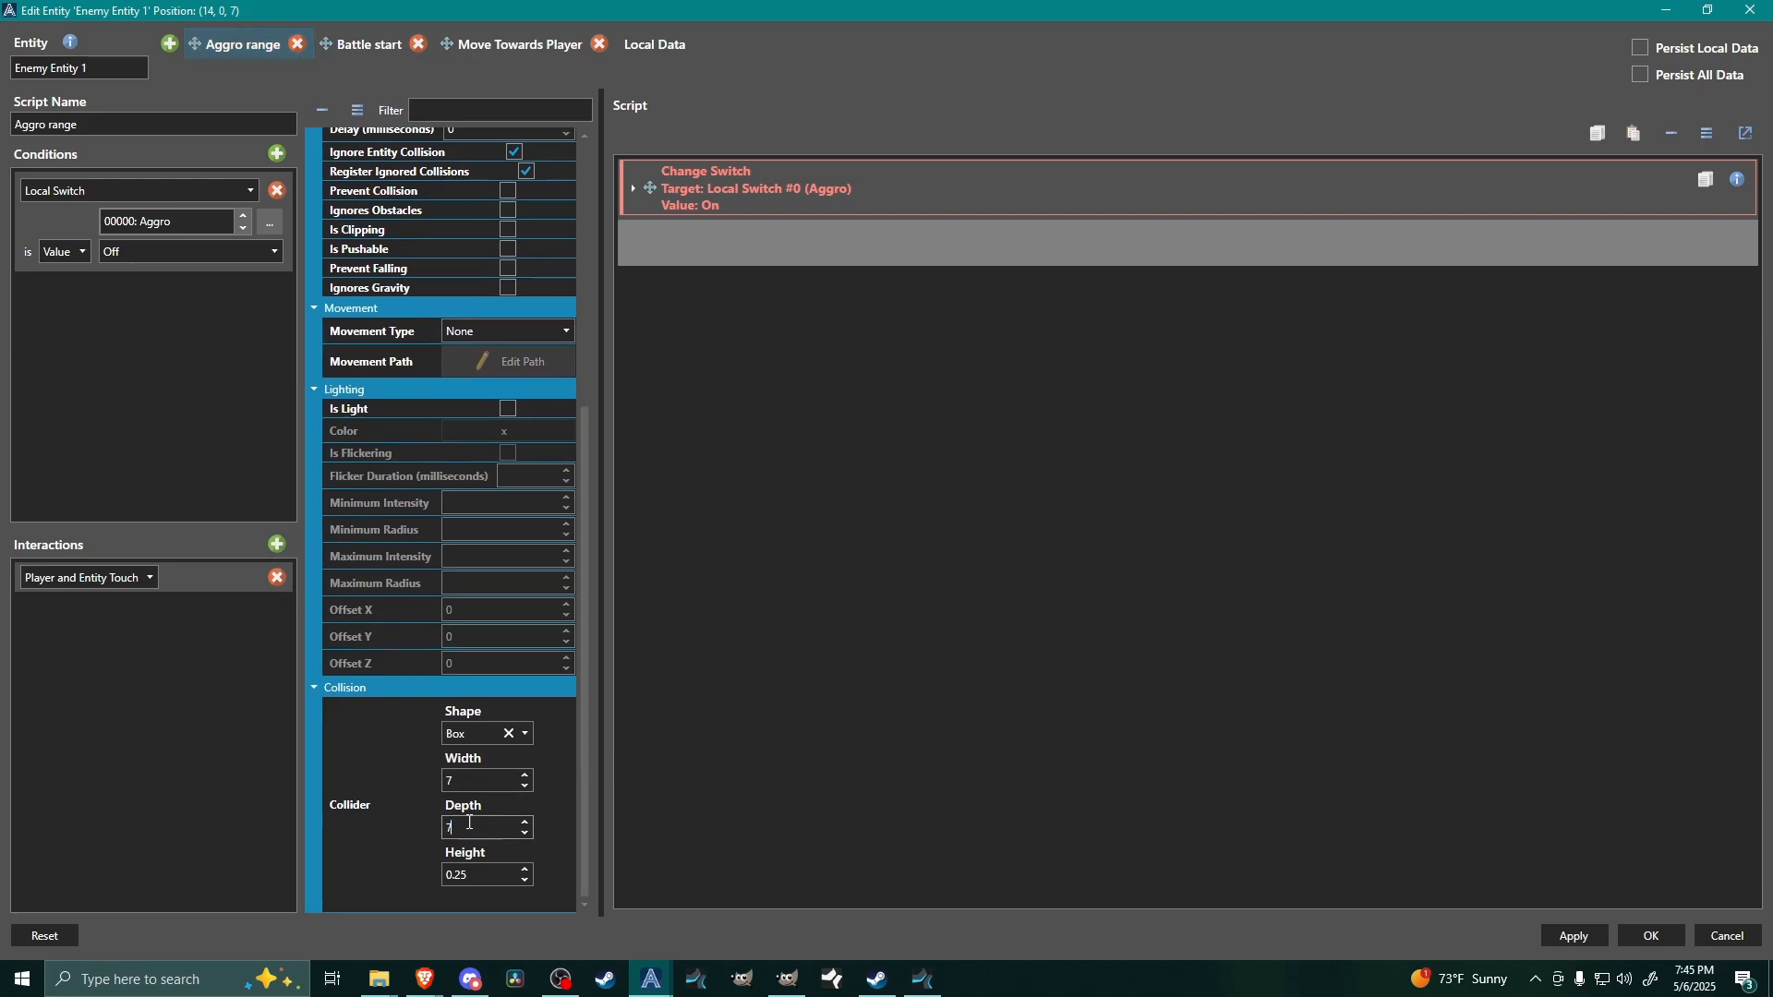
click(1625, 937)
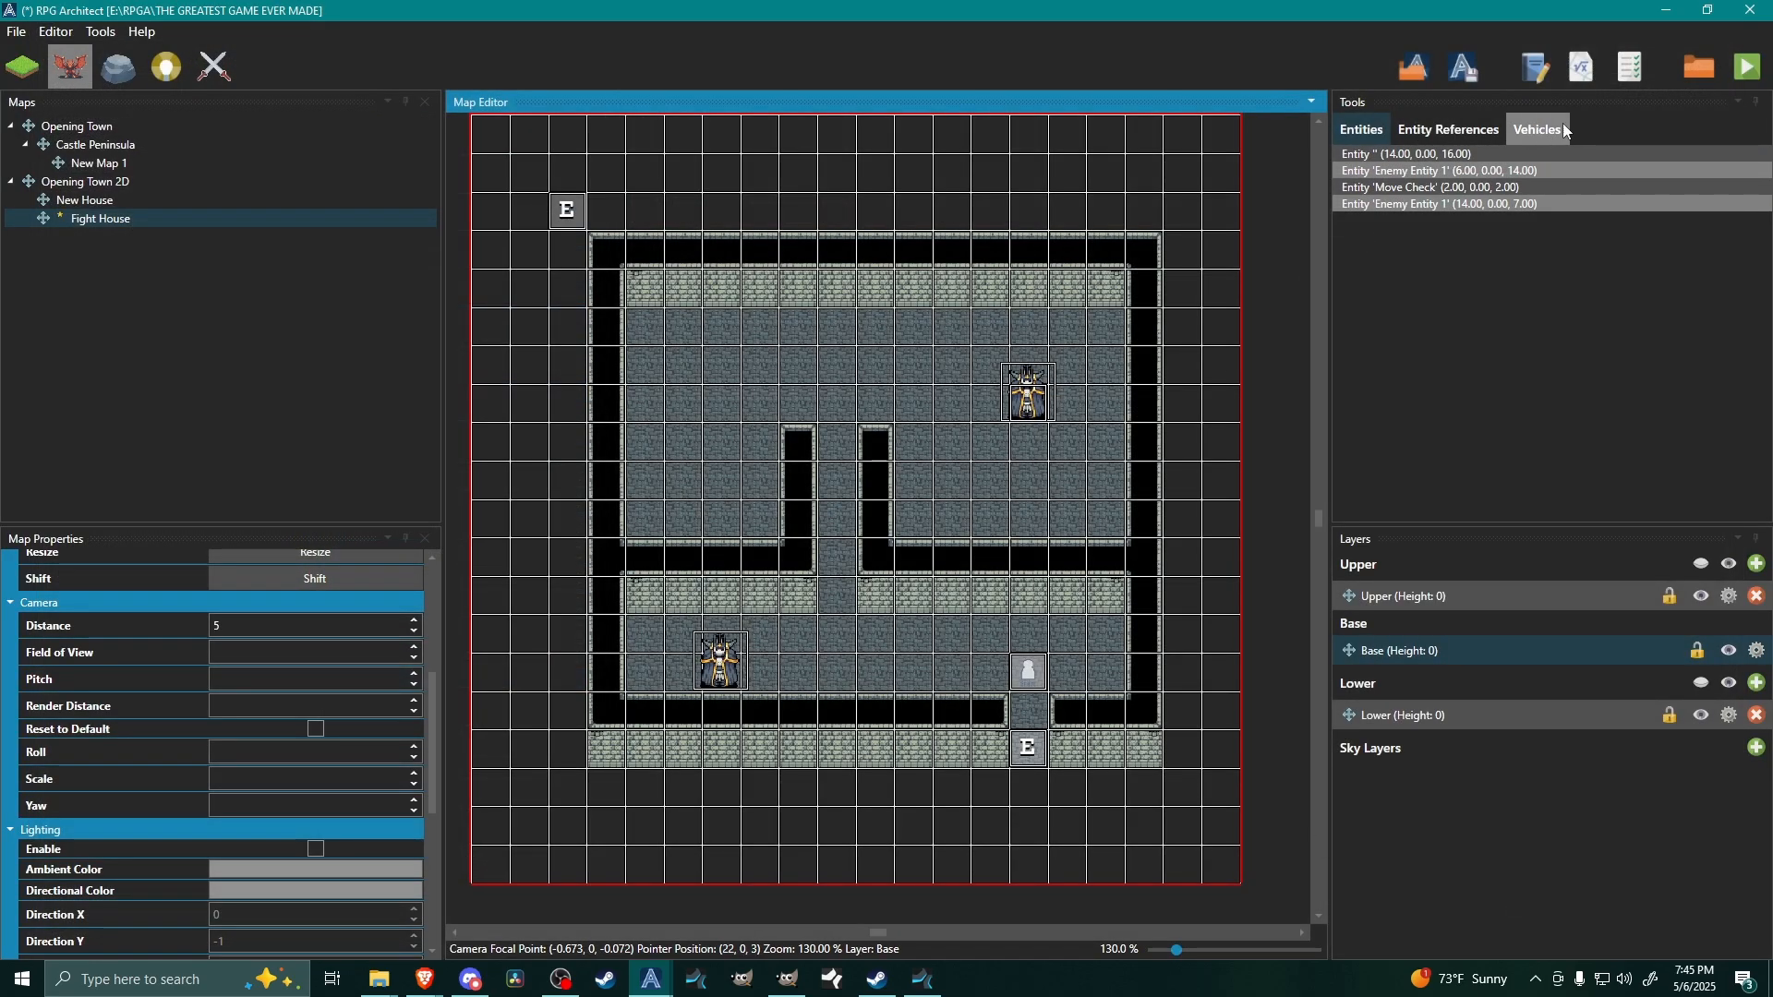
- Set the new game position to tile (6, 0, 7) in the upper room and save the project
right_click(828, 460)
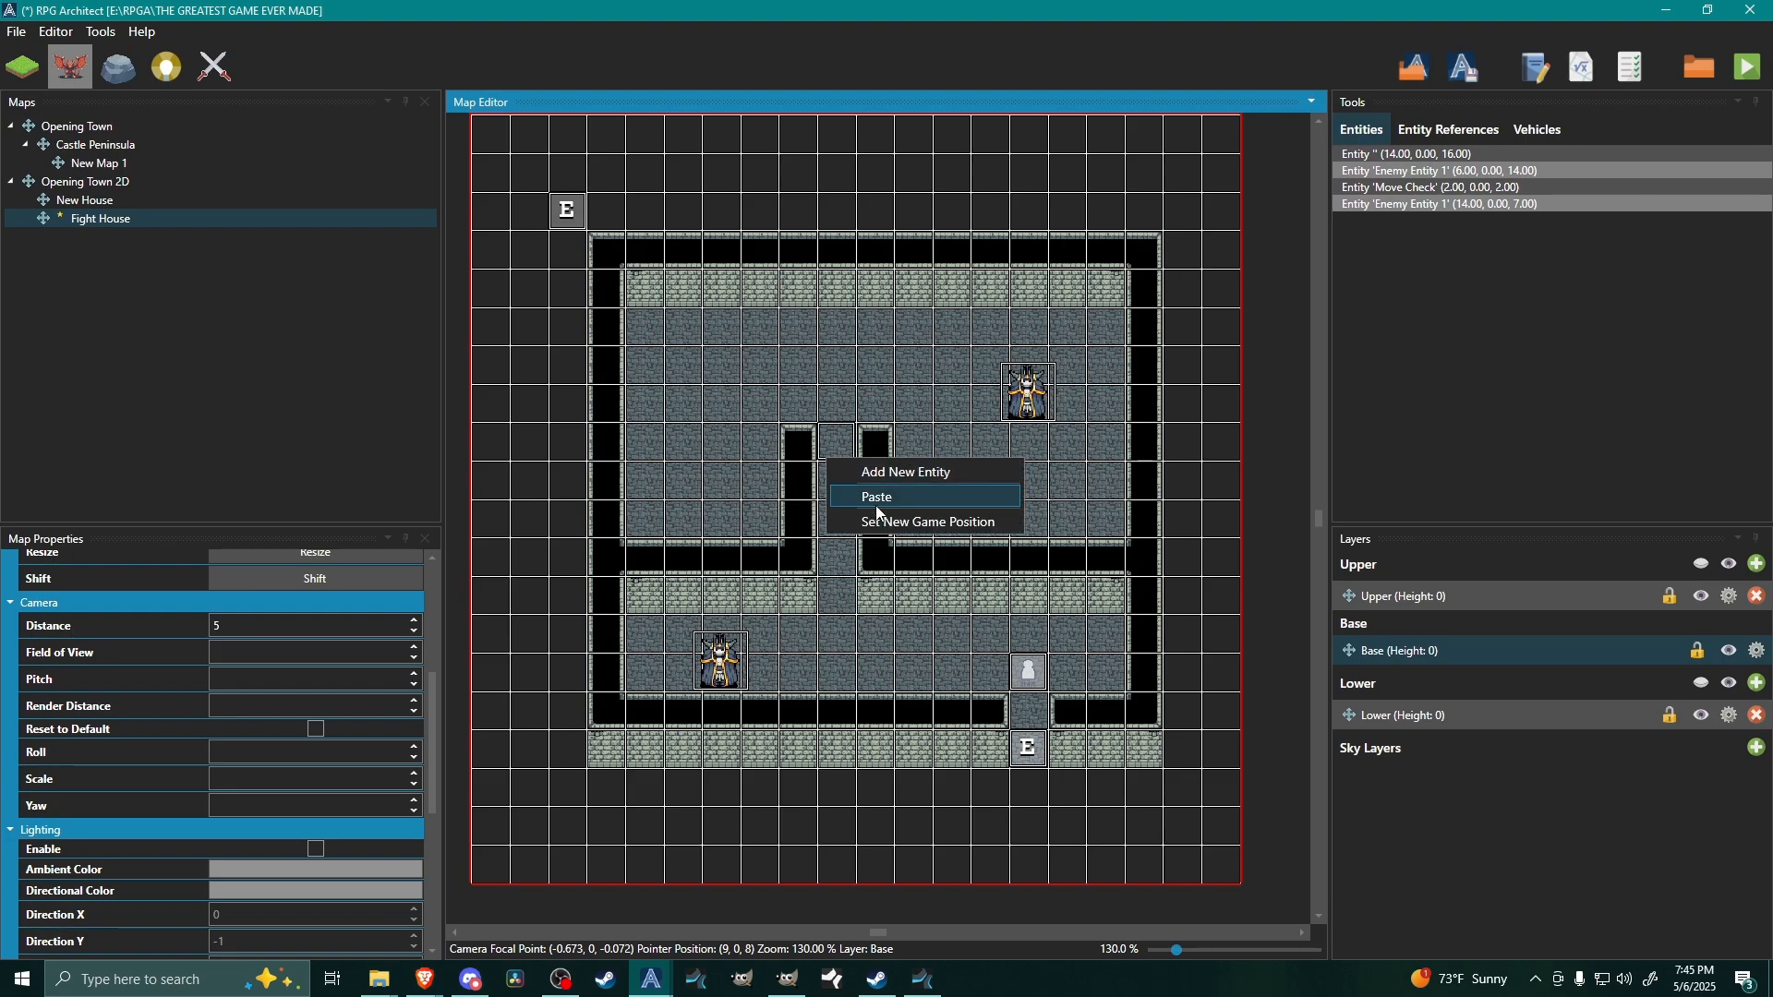
right_click(725, 389)
click(759, 450)
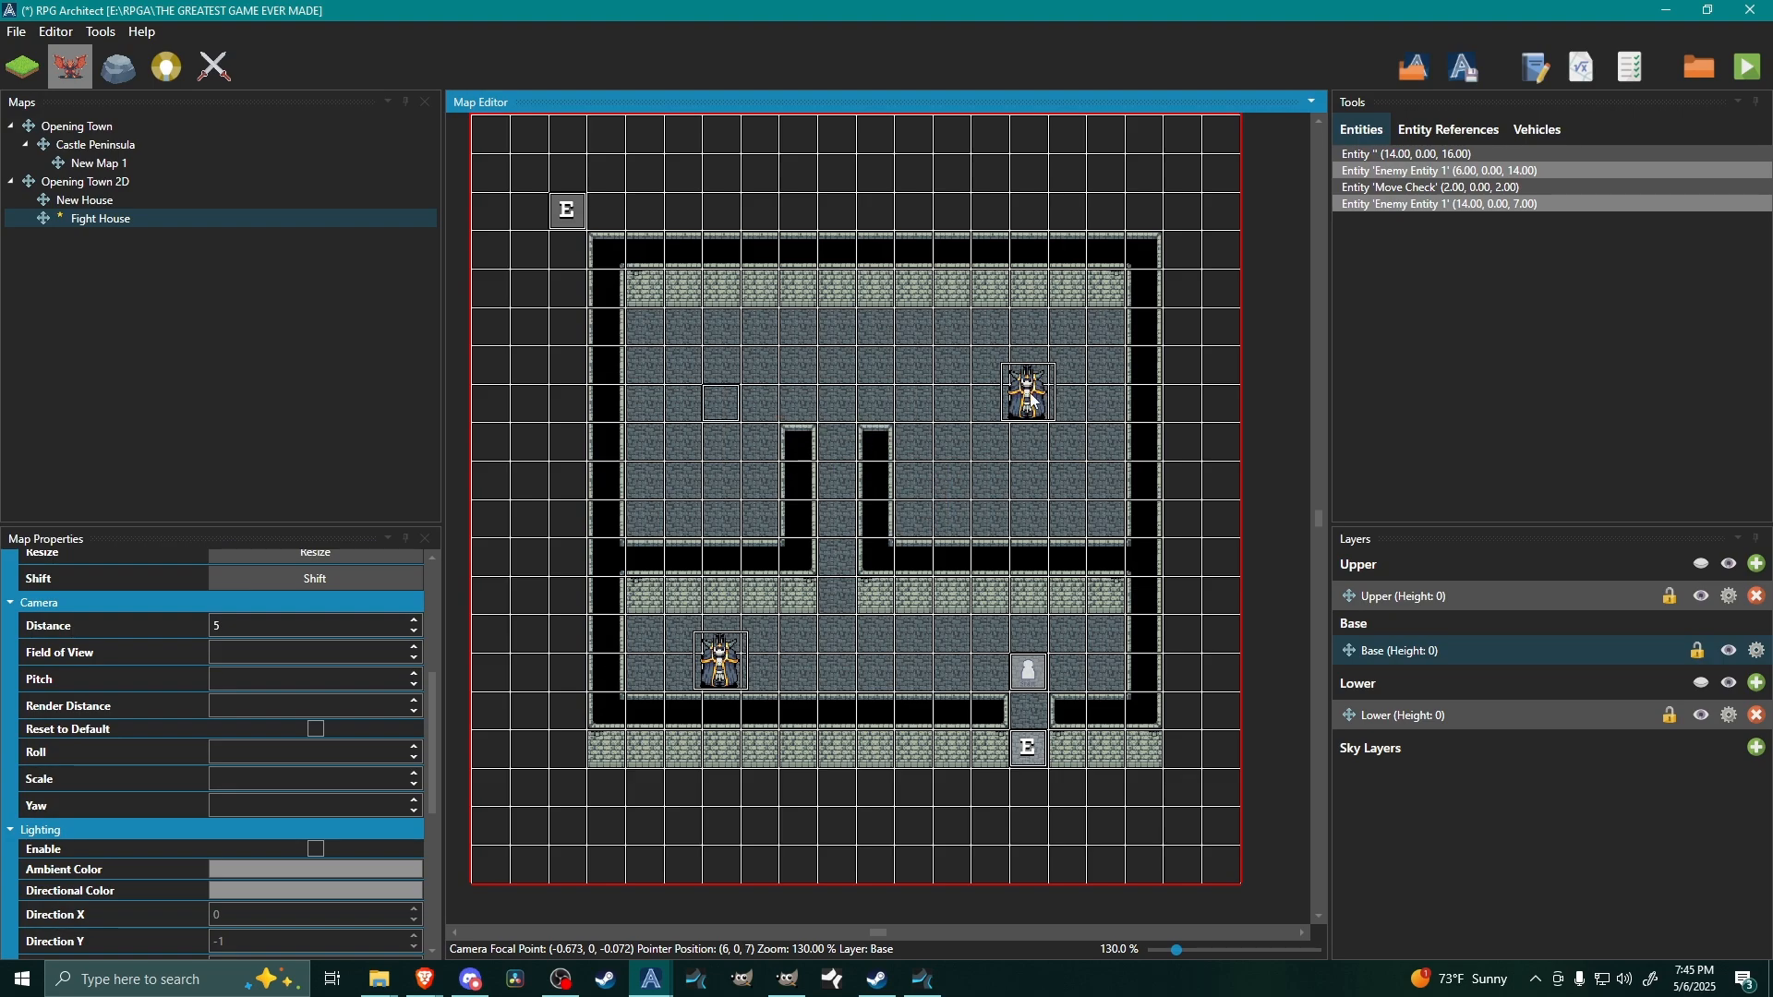
key(ctrl+s)
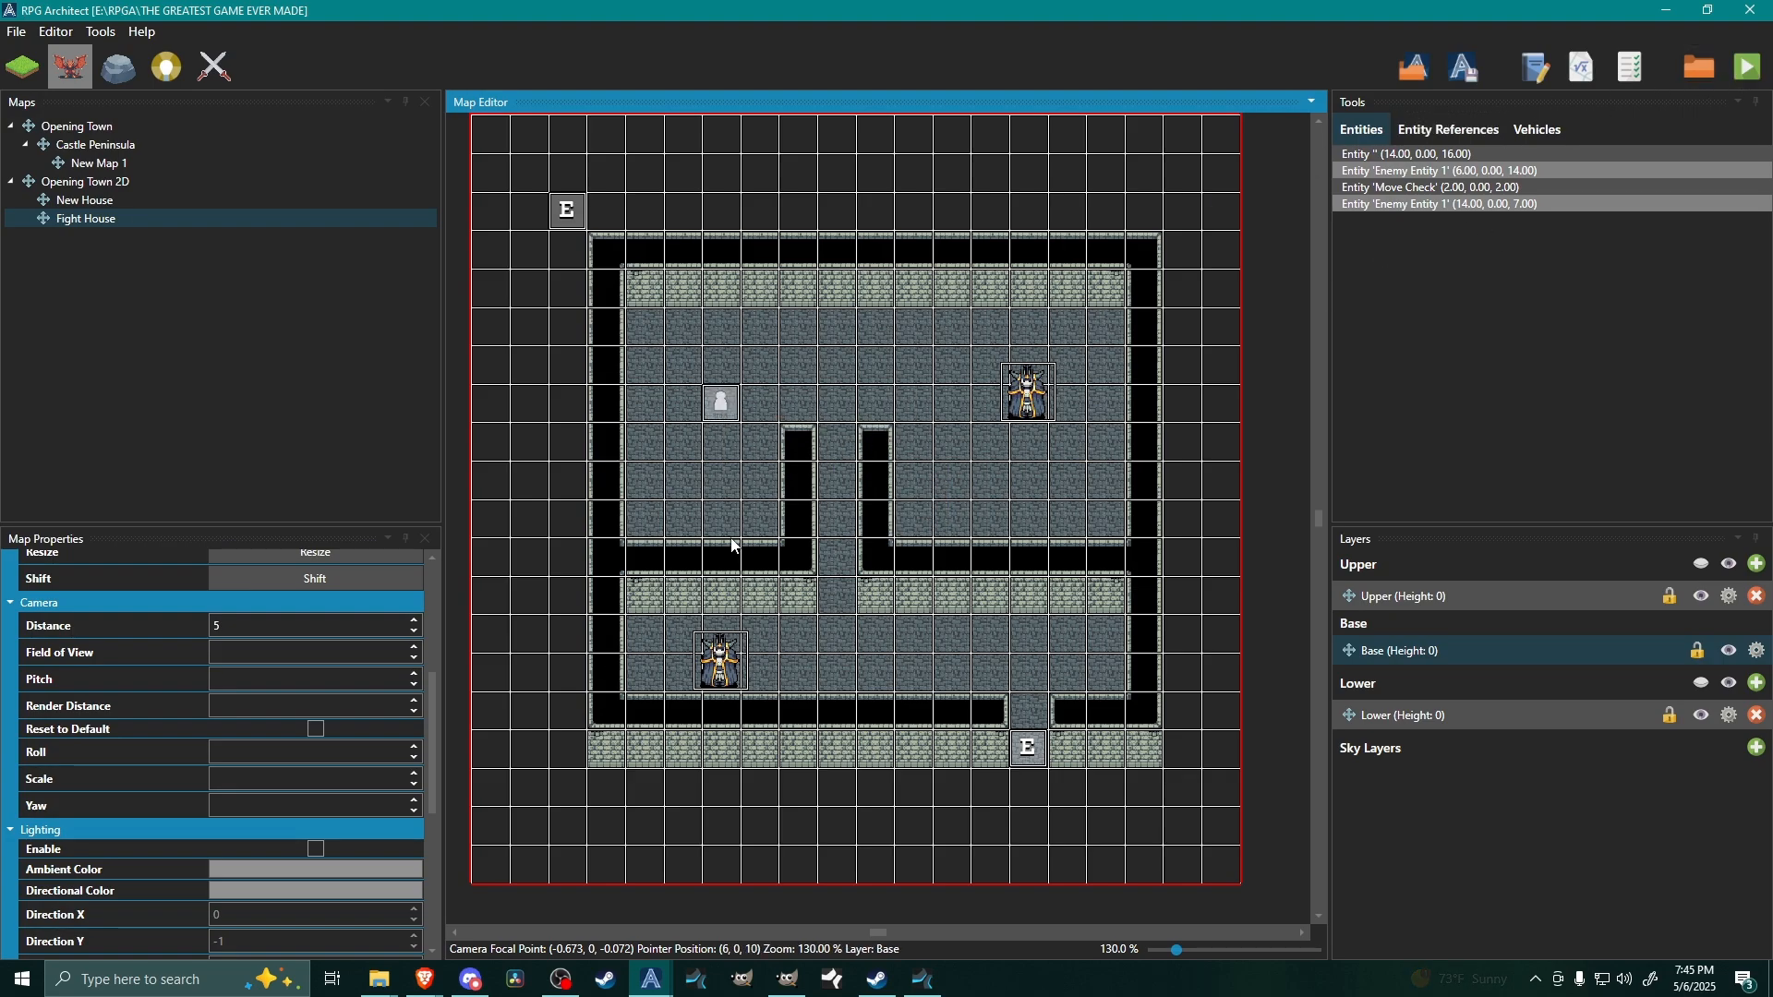
- Playtest the copied enemy by entering its aggro range and moving around the corridor walls, and close the test game
key(F5)
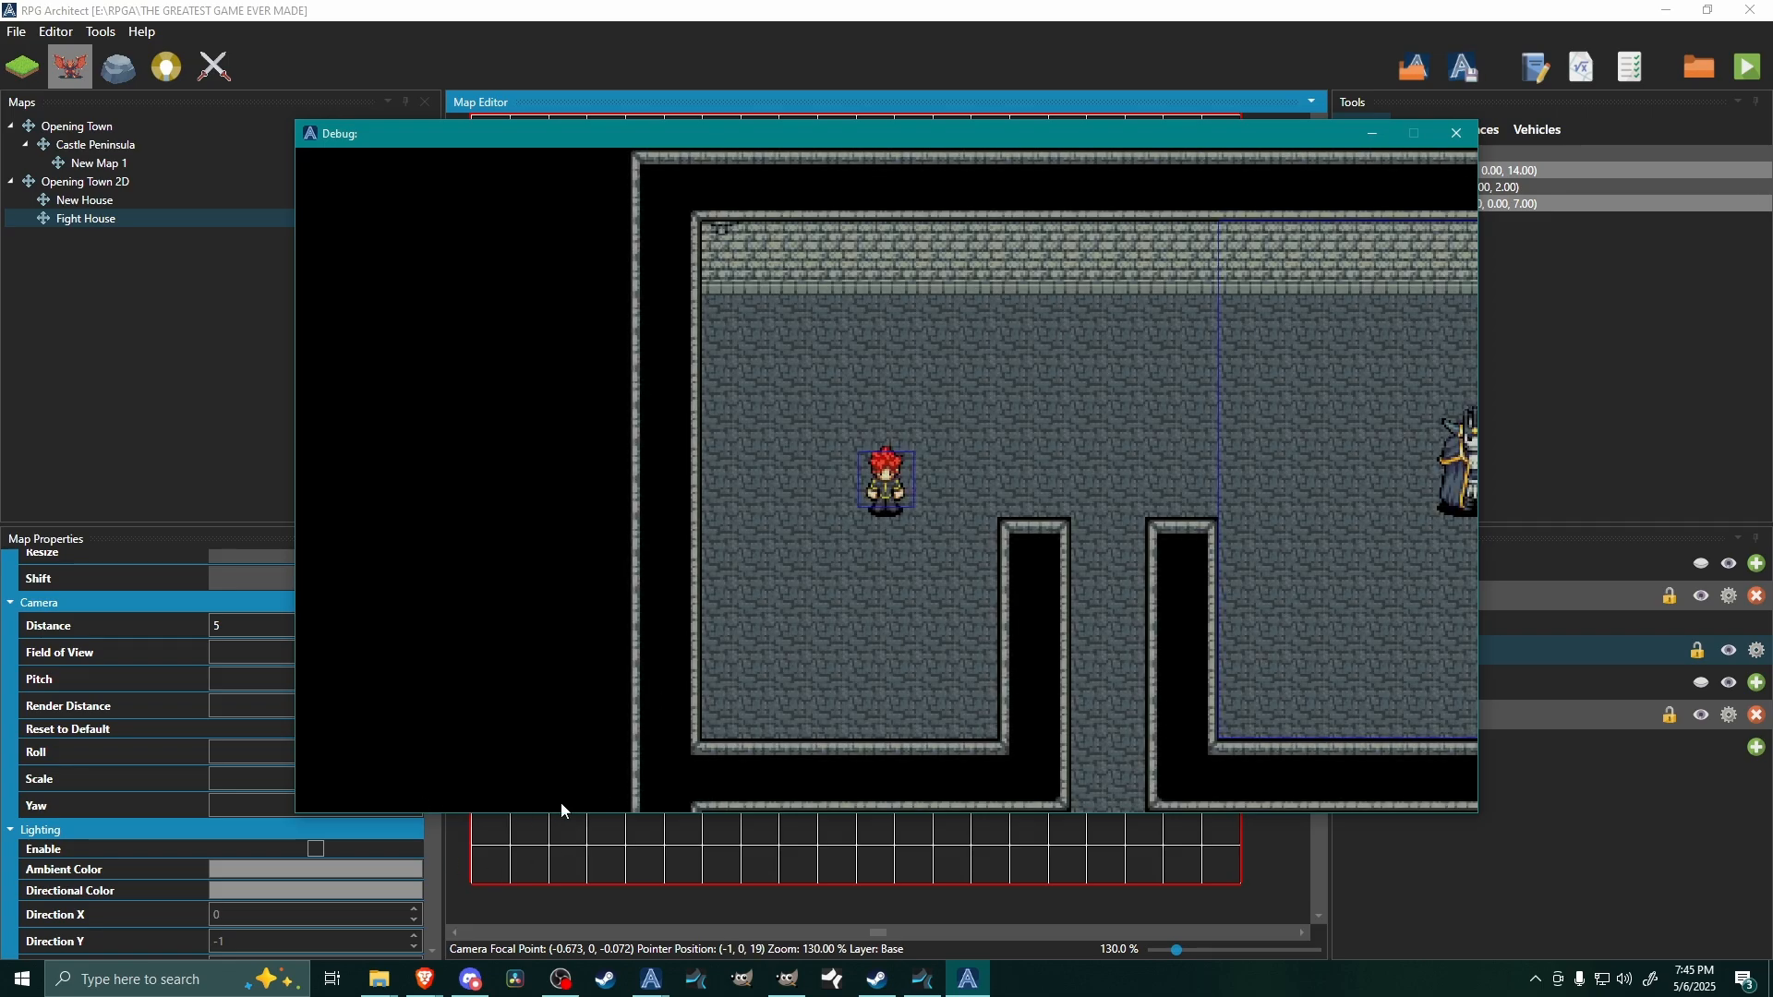
key(Right)
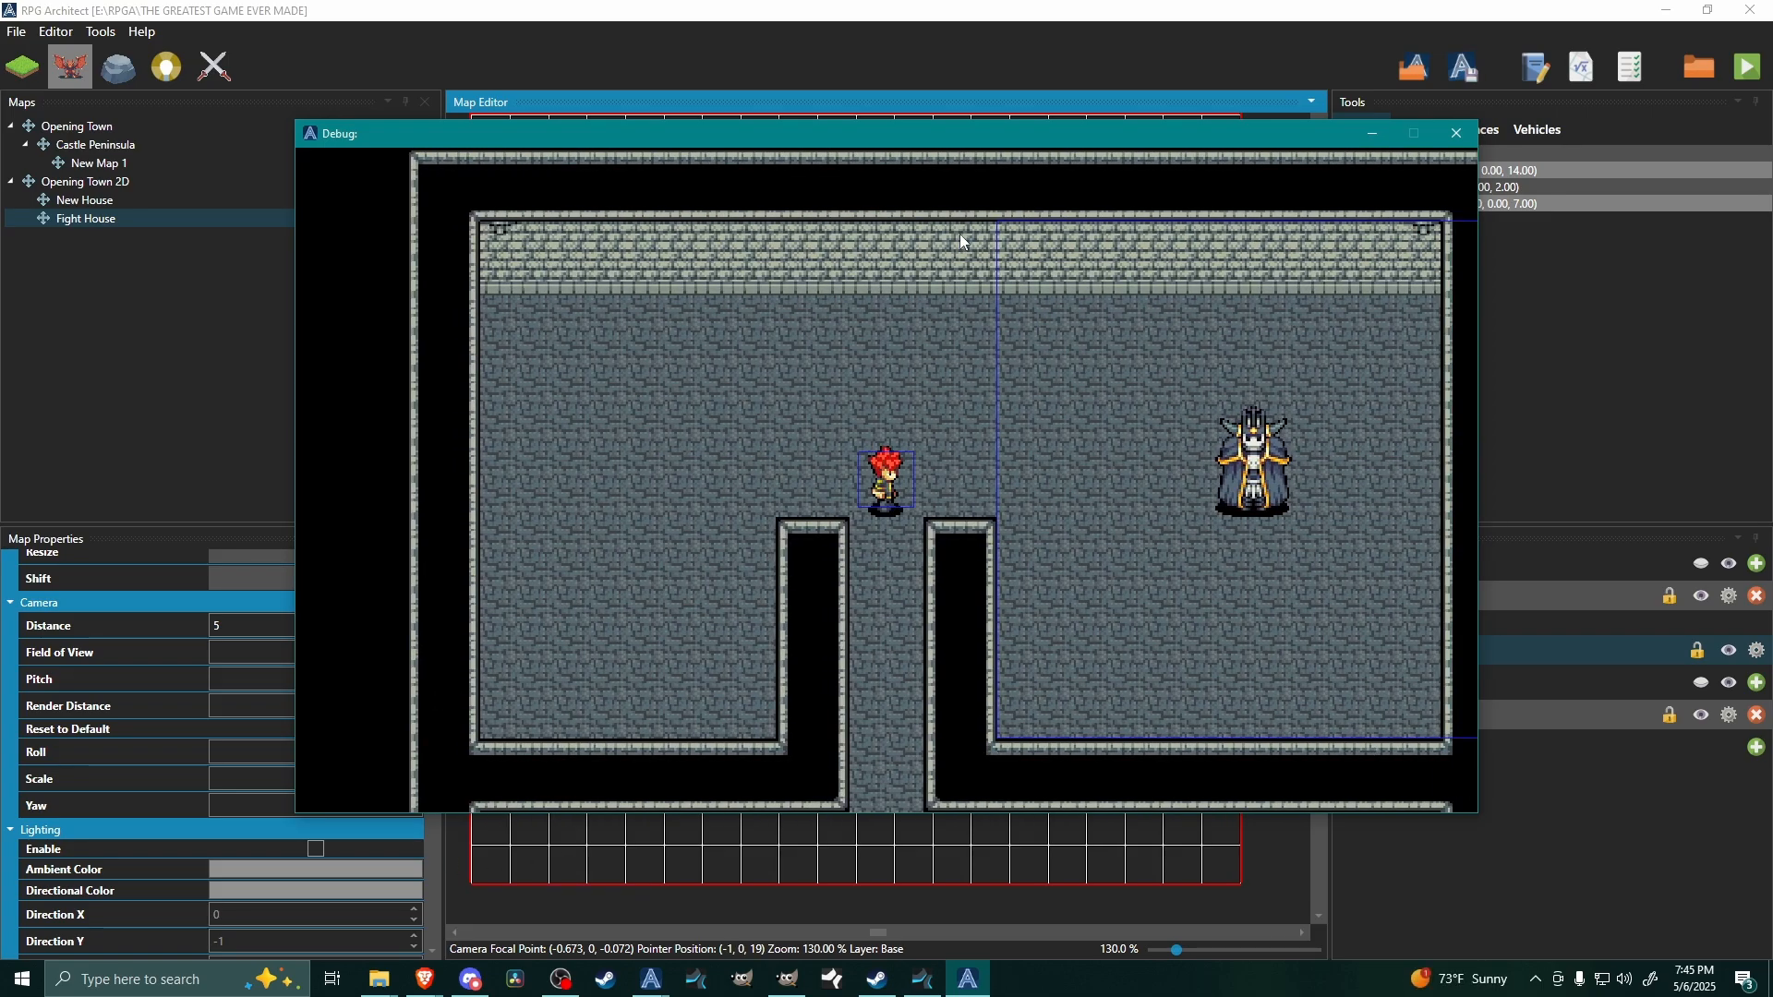
key(Down)
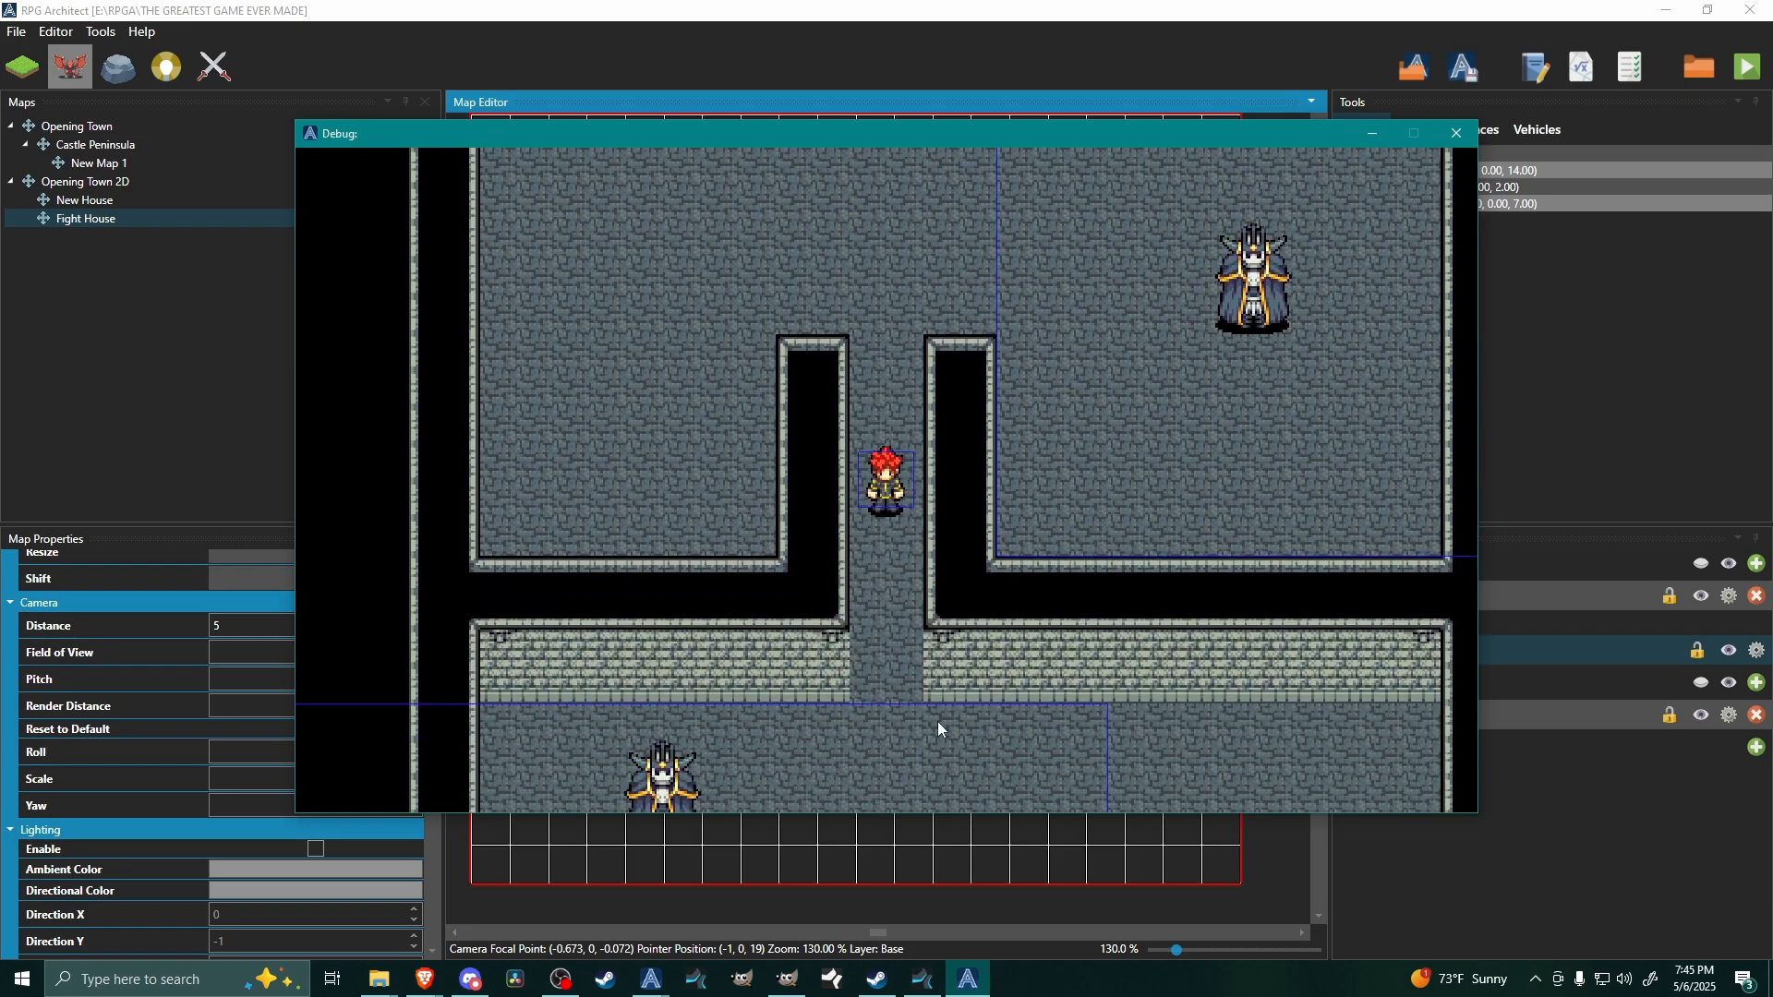
key(Up)
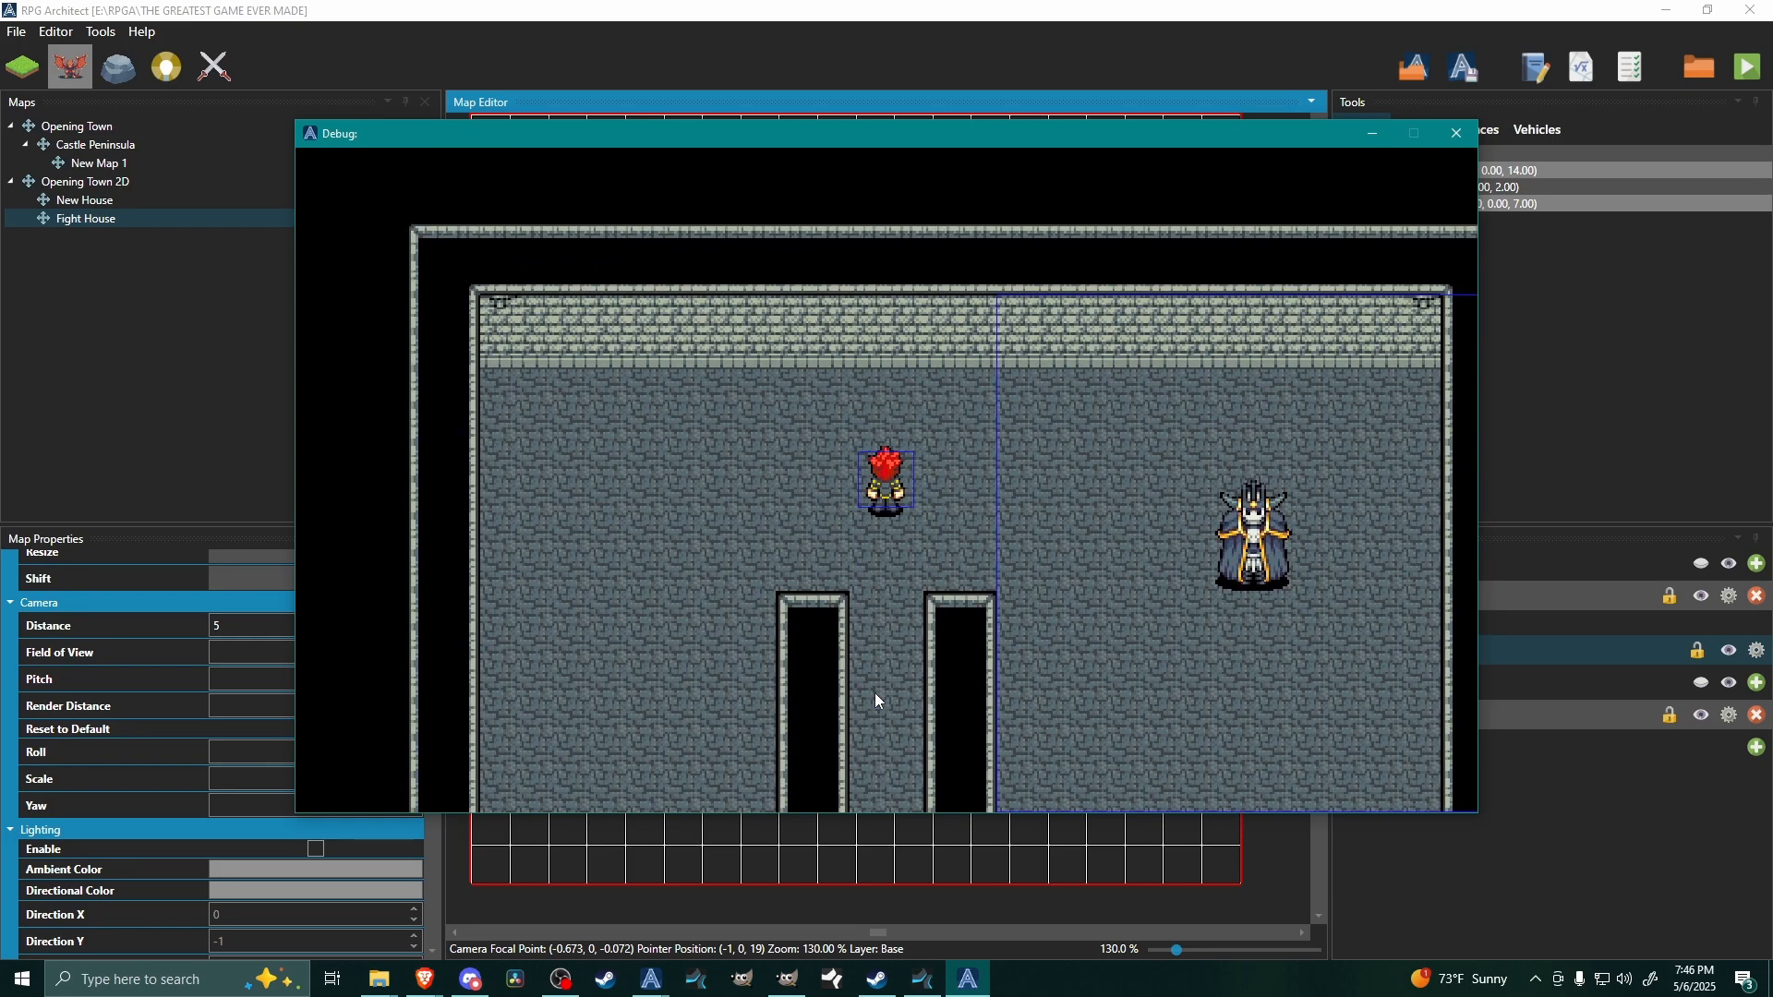
key(Down)
key(Right)
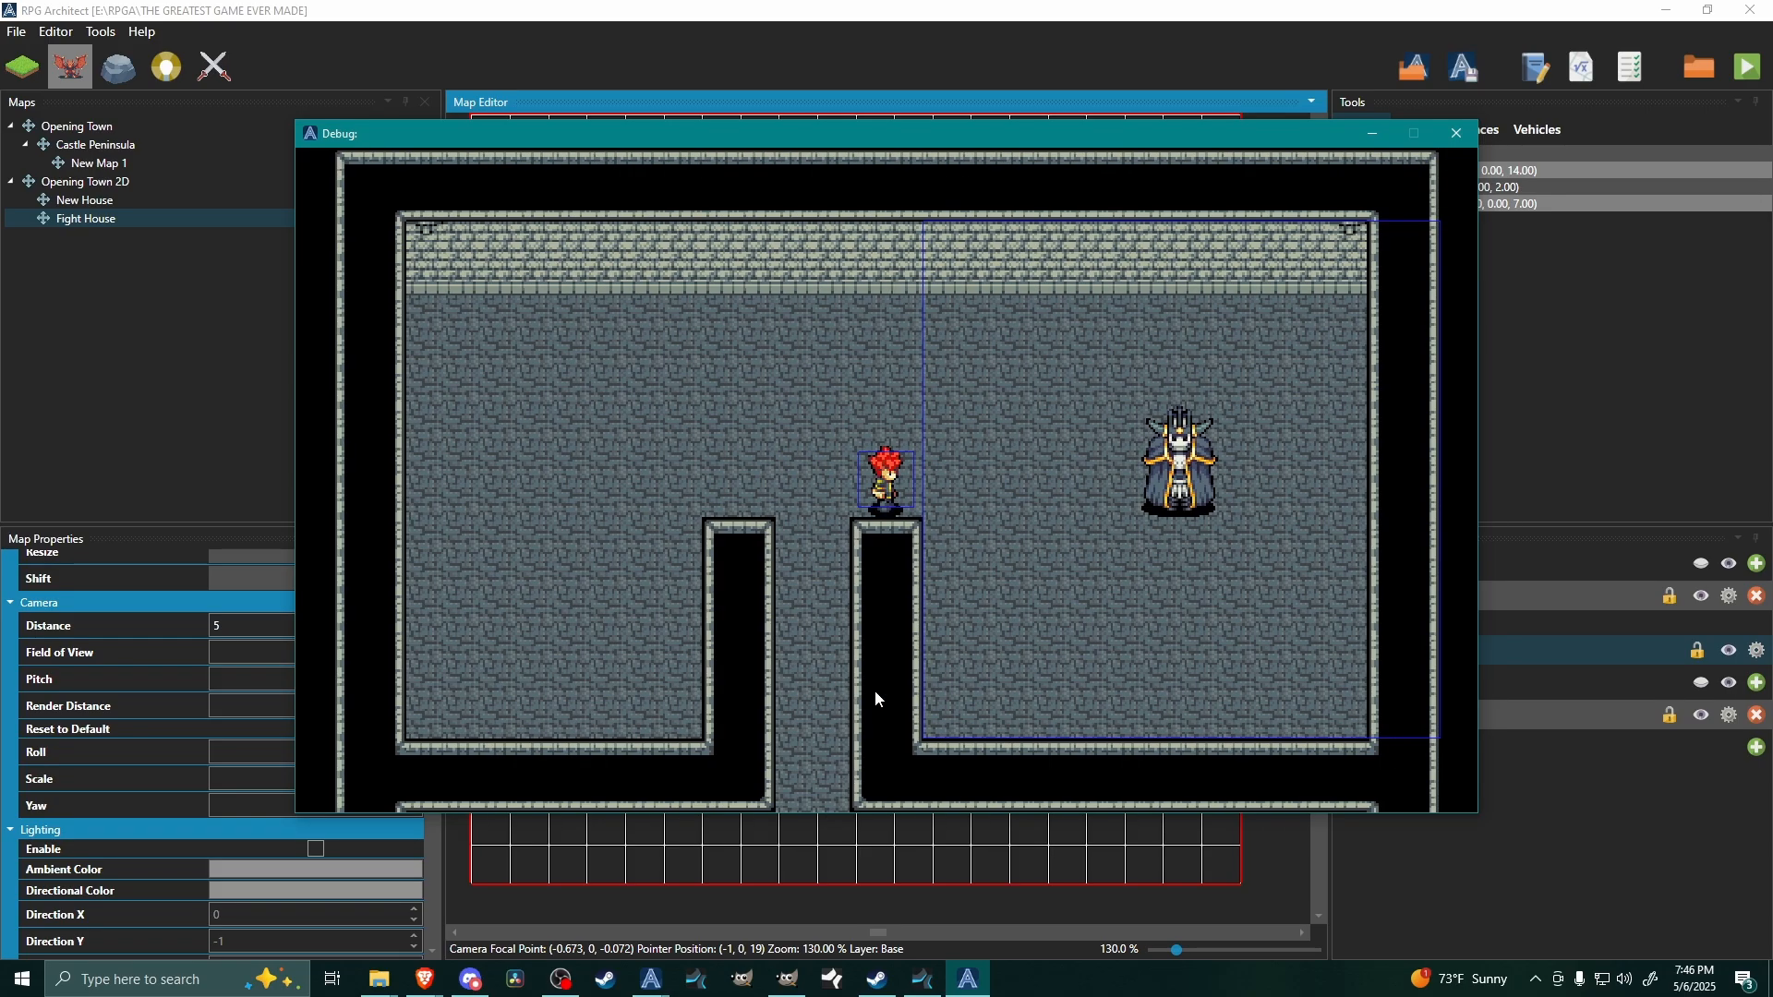
key(Left)
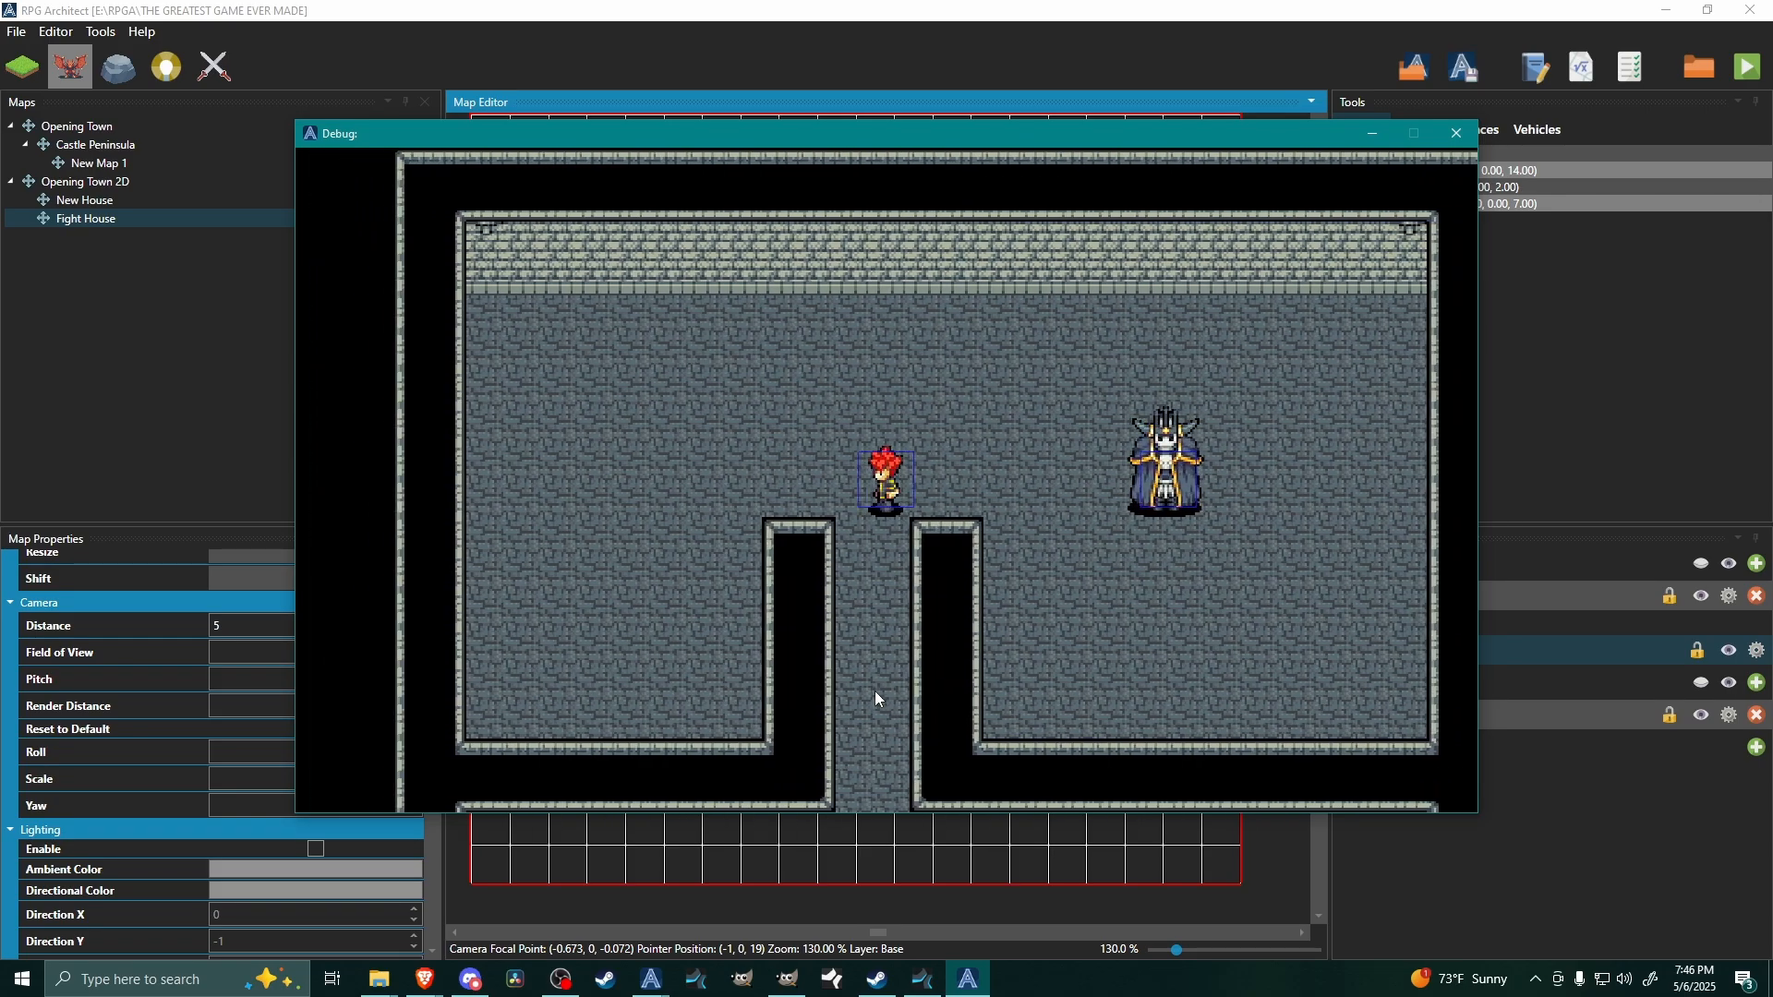
key(Down)
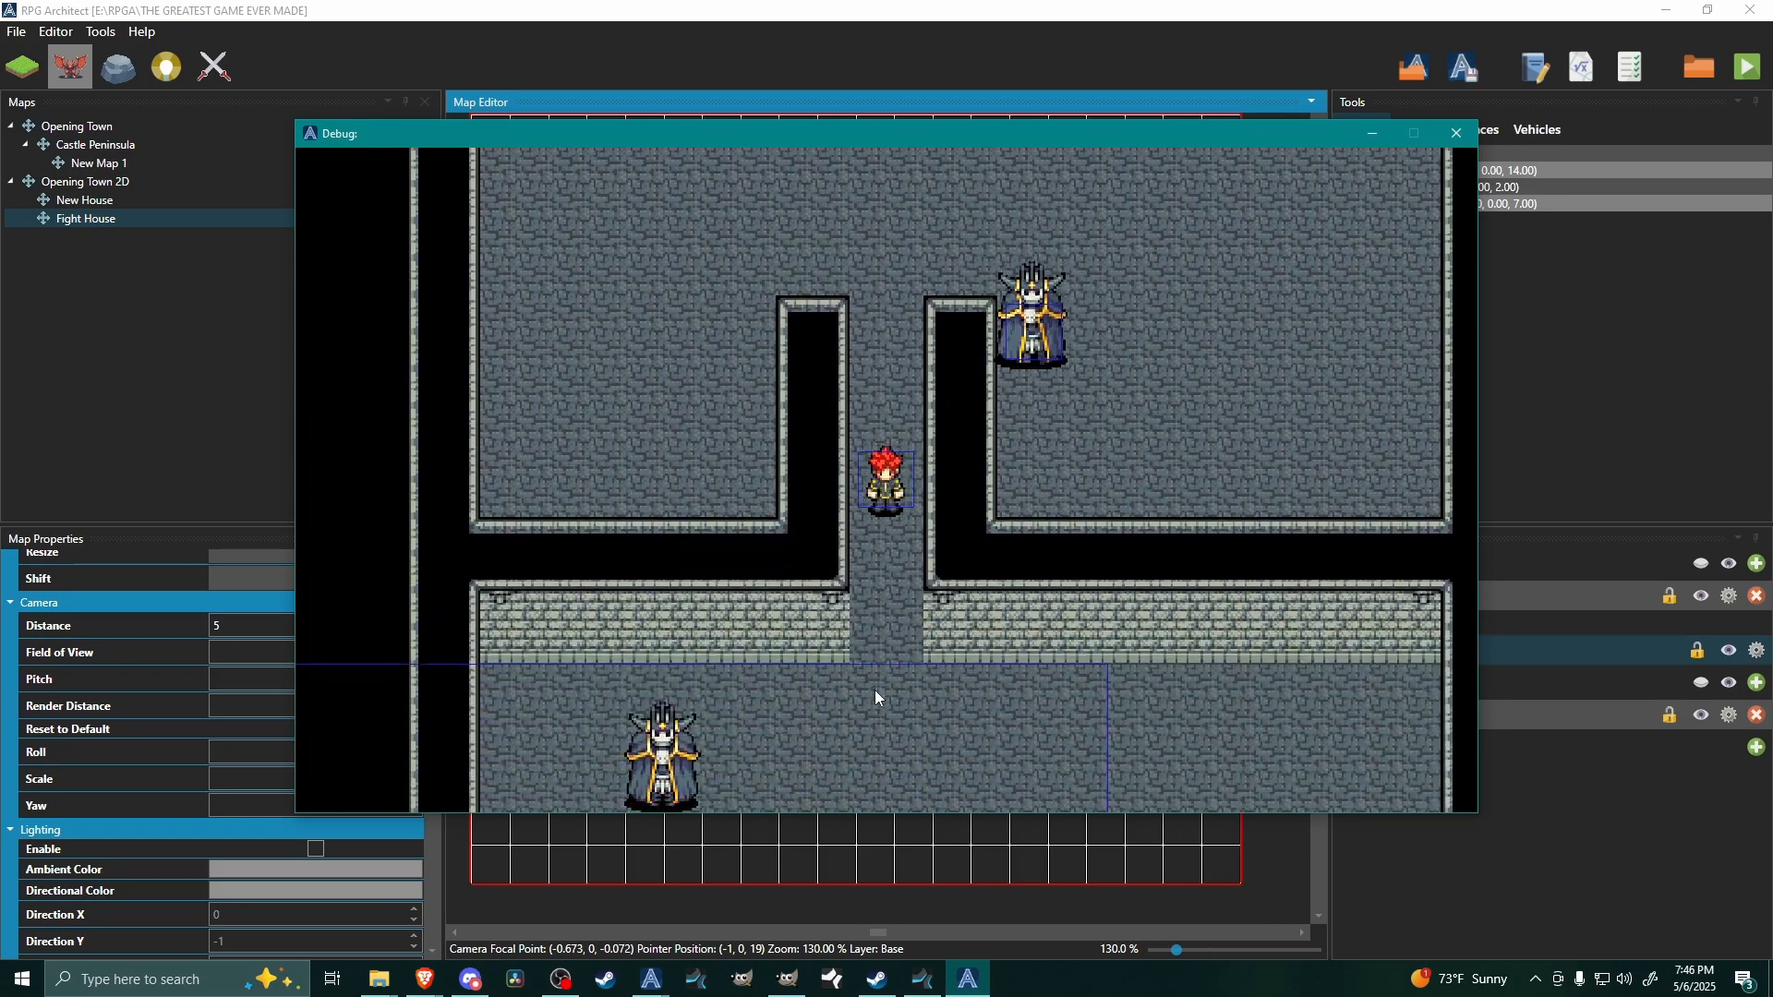
key(Up)
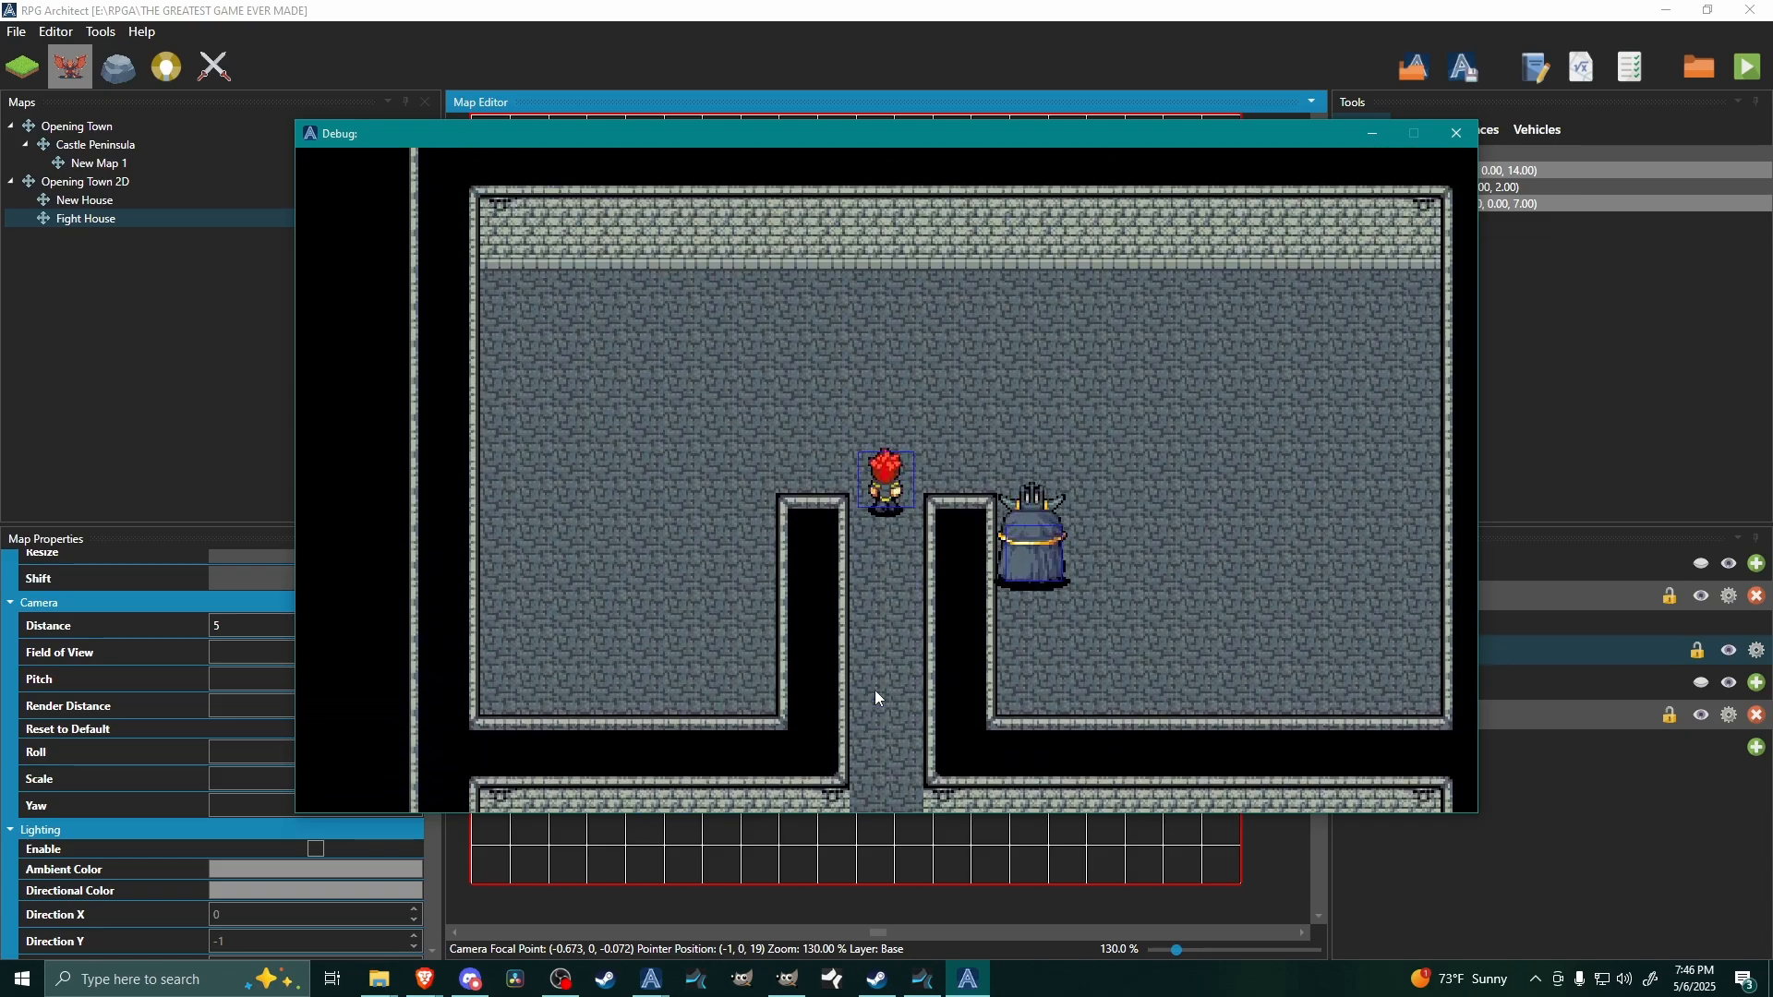
key(Left)
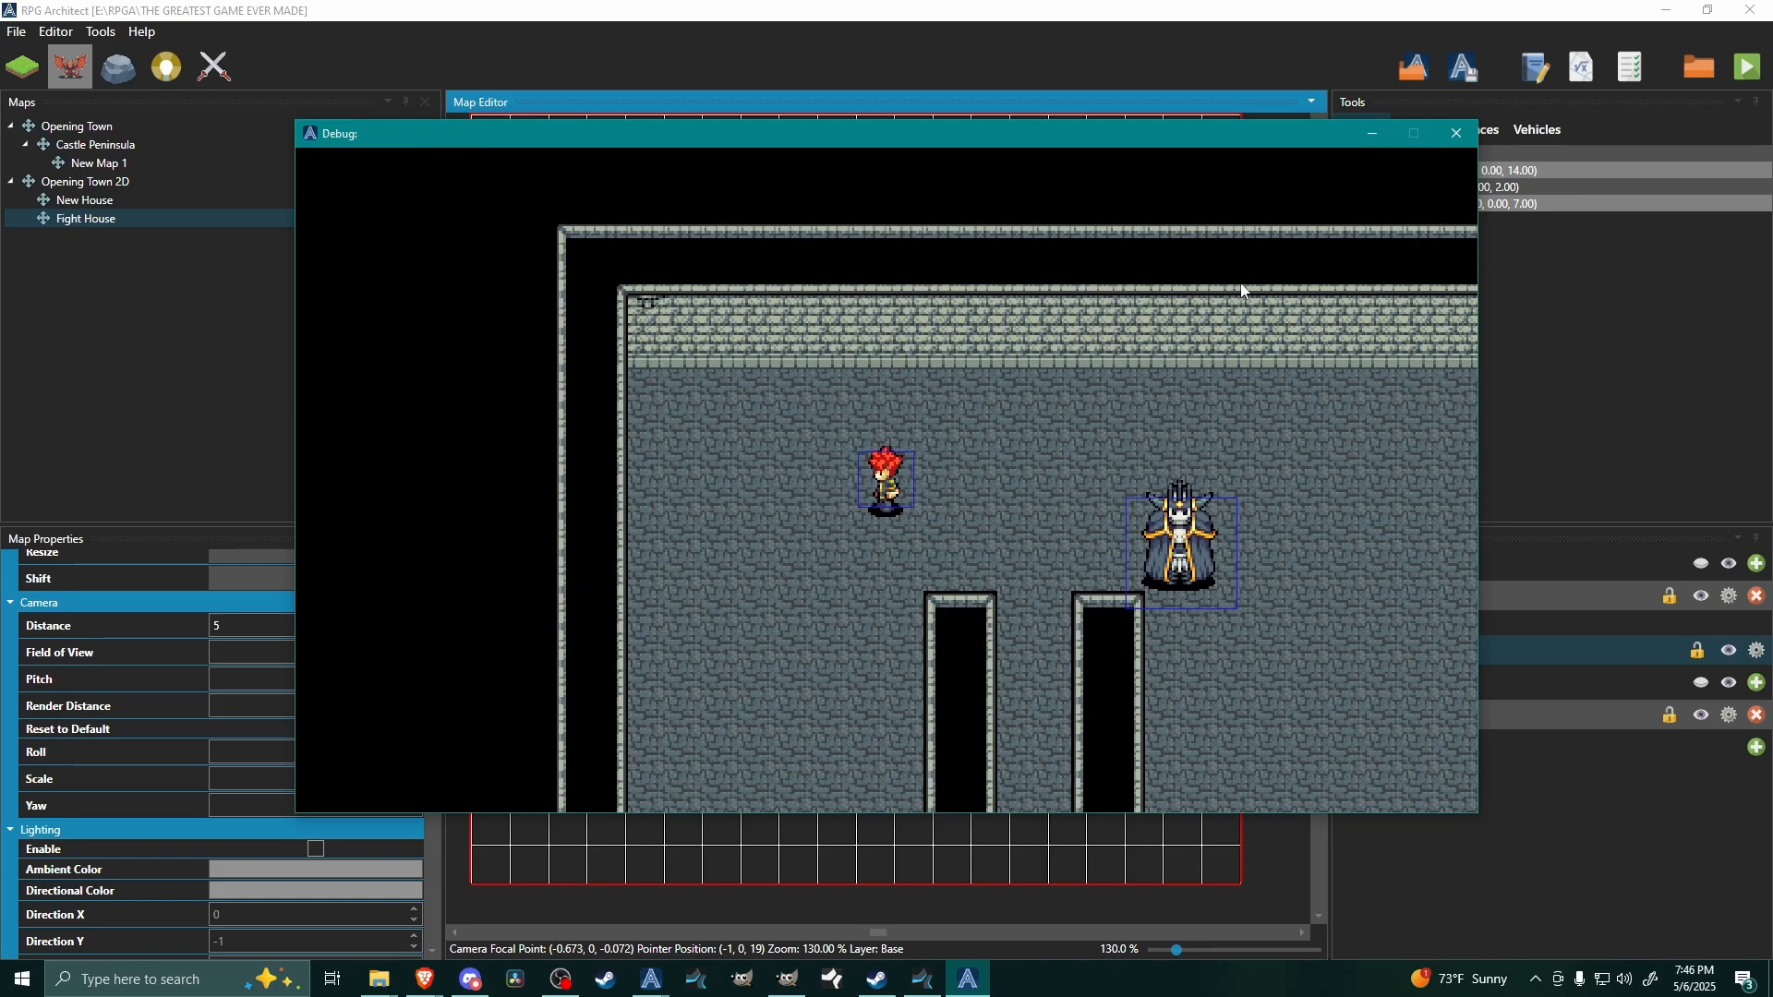
key(Down)
click(1456, 133)
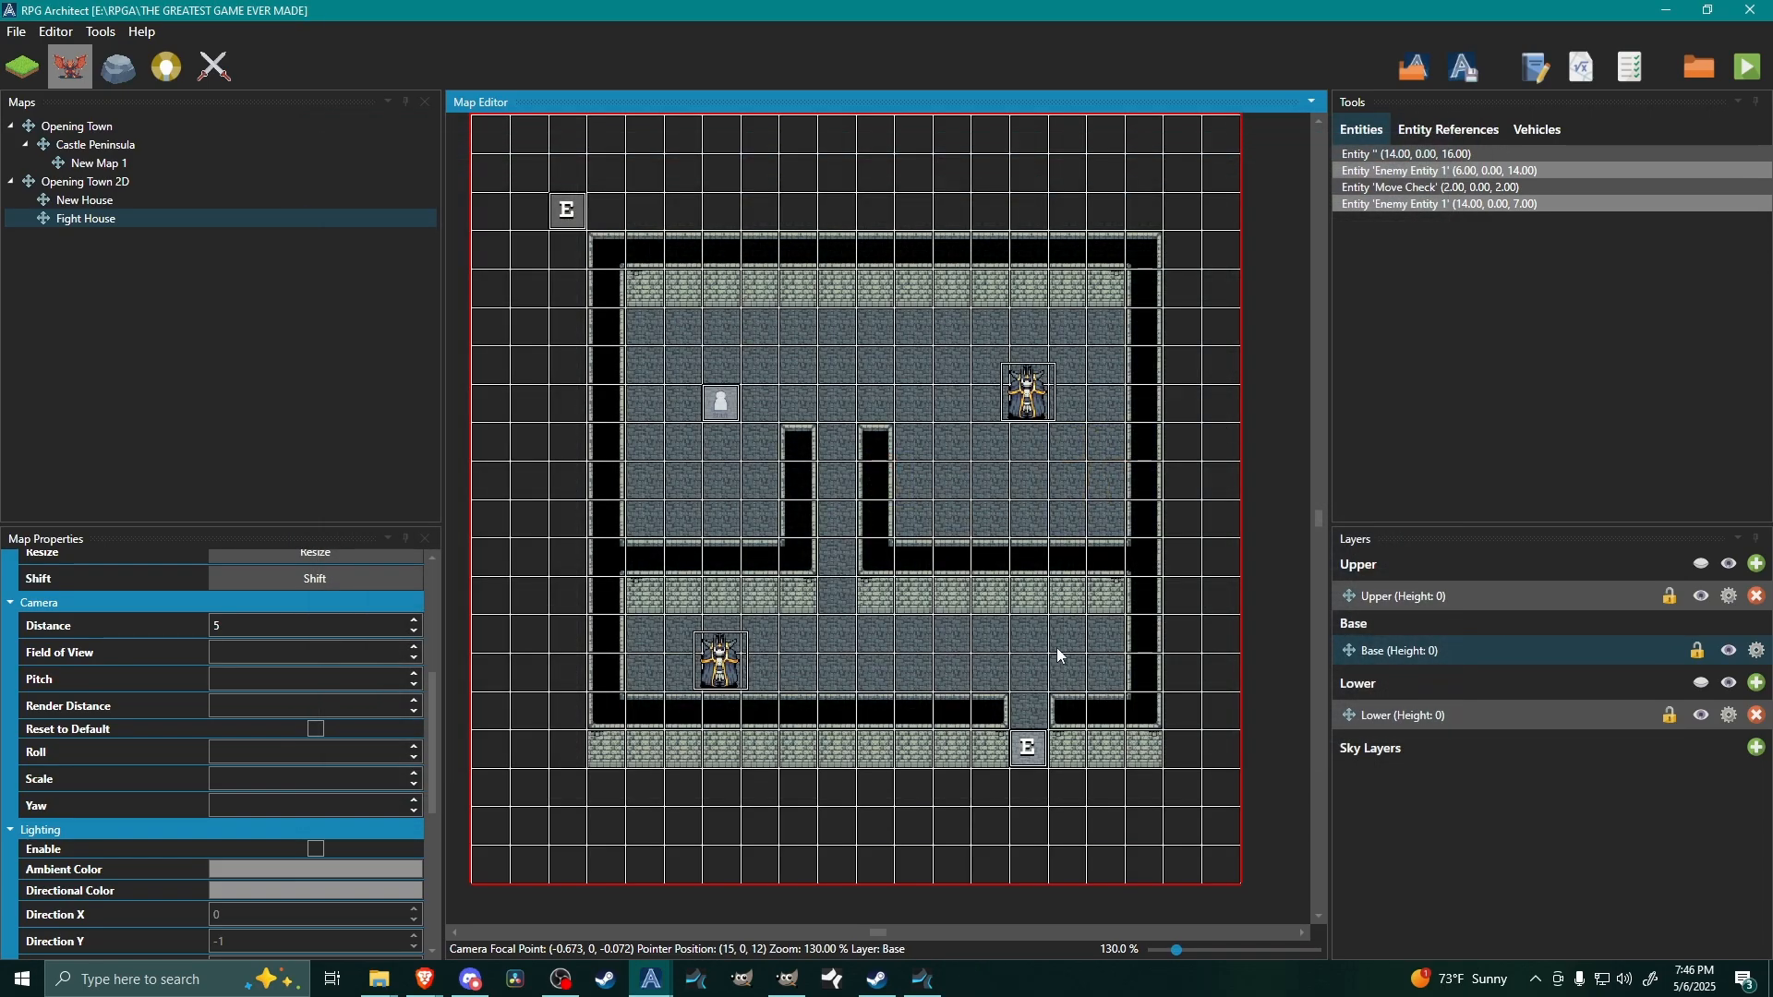
- Switch the Fight House map from entity editing to tile editing
click(13, 74)
middle_drag(844, 337, 826, 373)
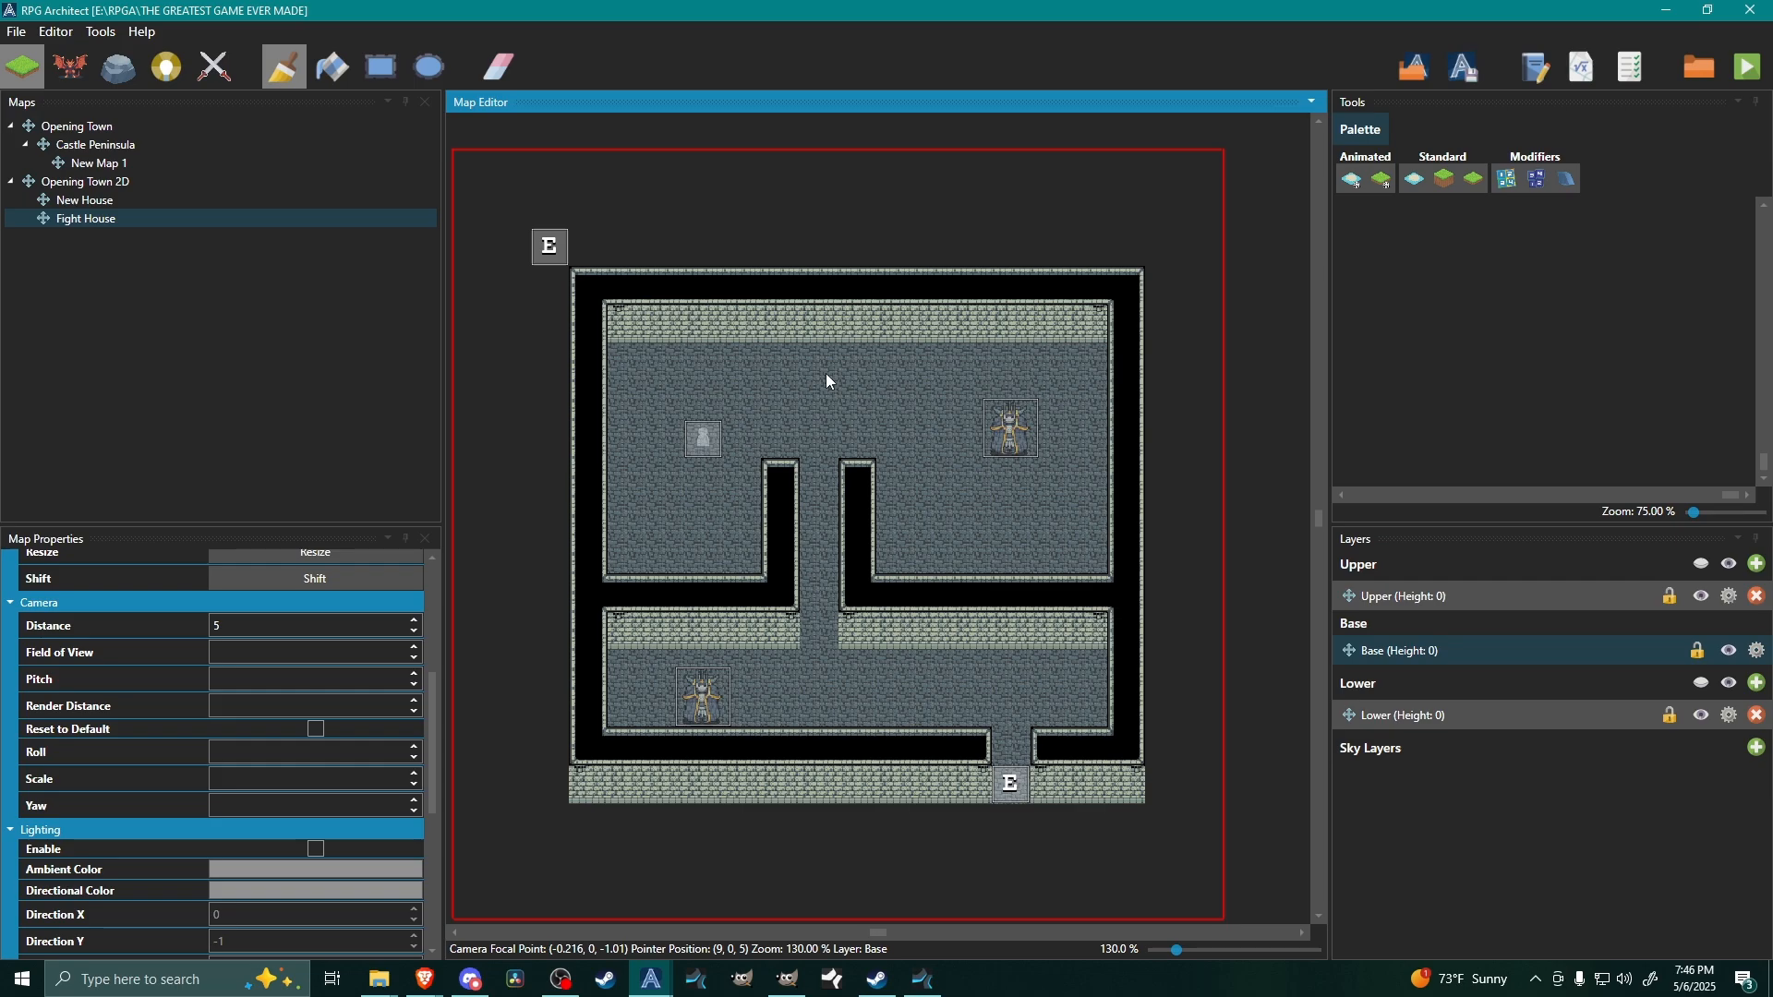
- Open the RPGA Feedback Survey in the browser, look through its questions from start to end, and close the browser
click(135, 31)
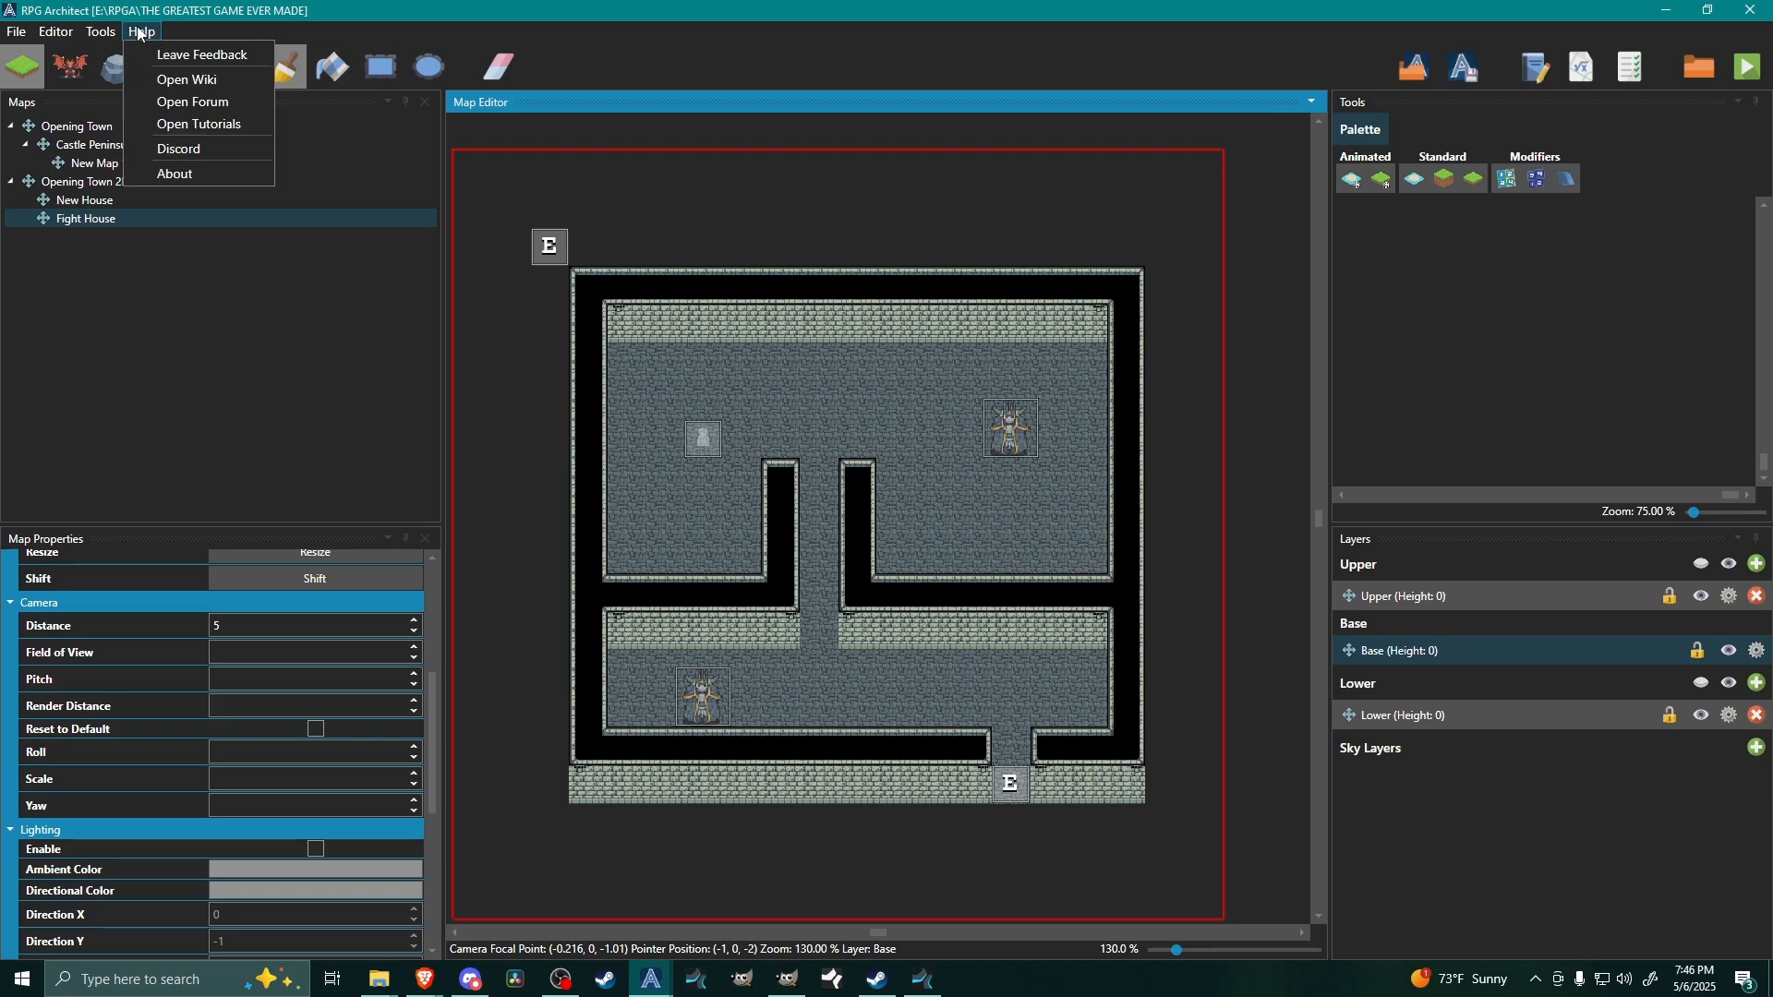
click(204, 54)
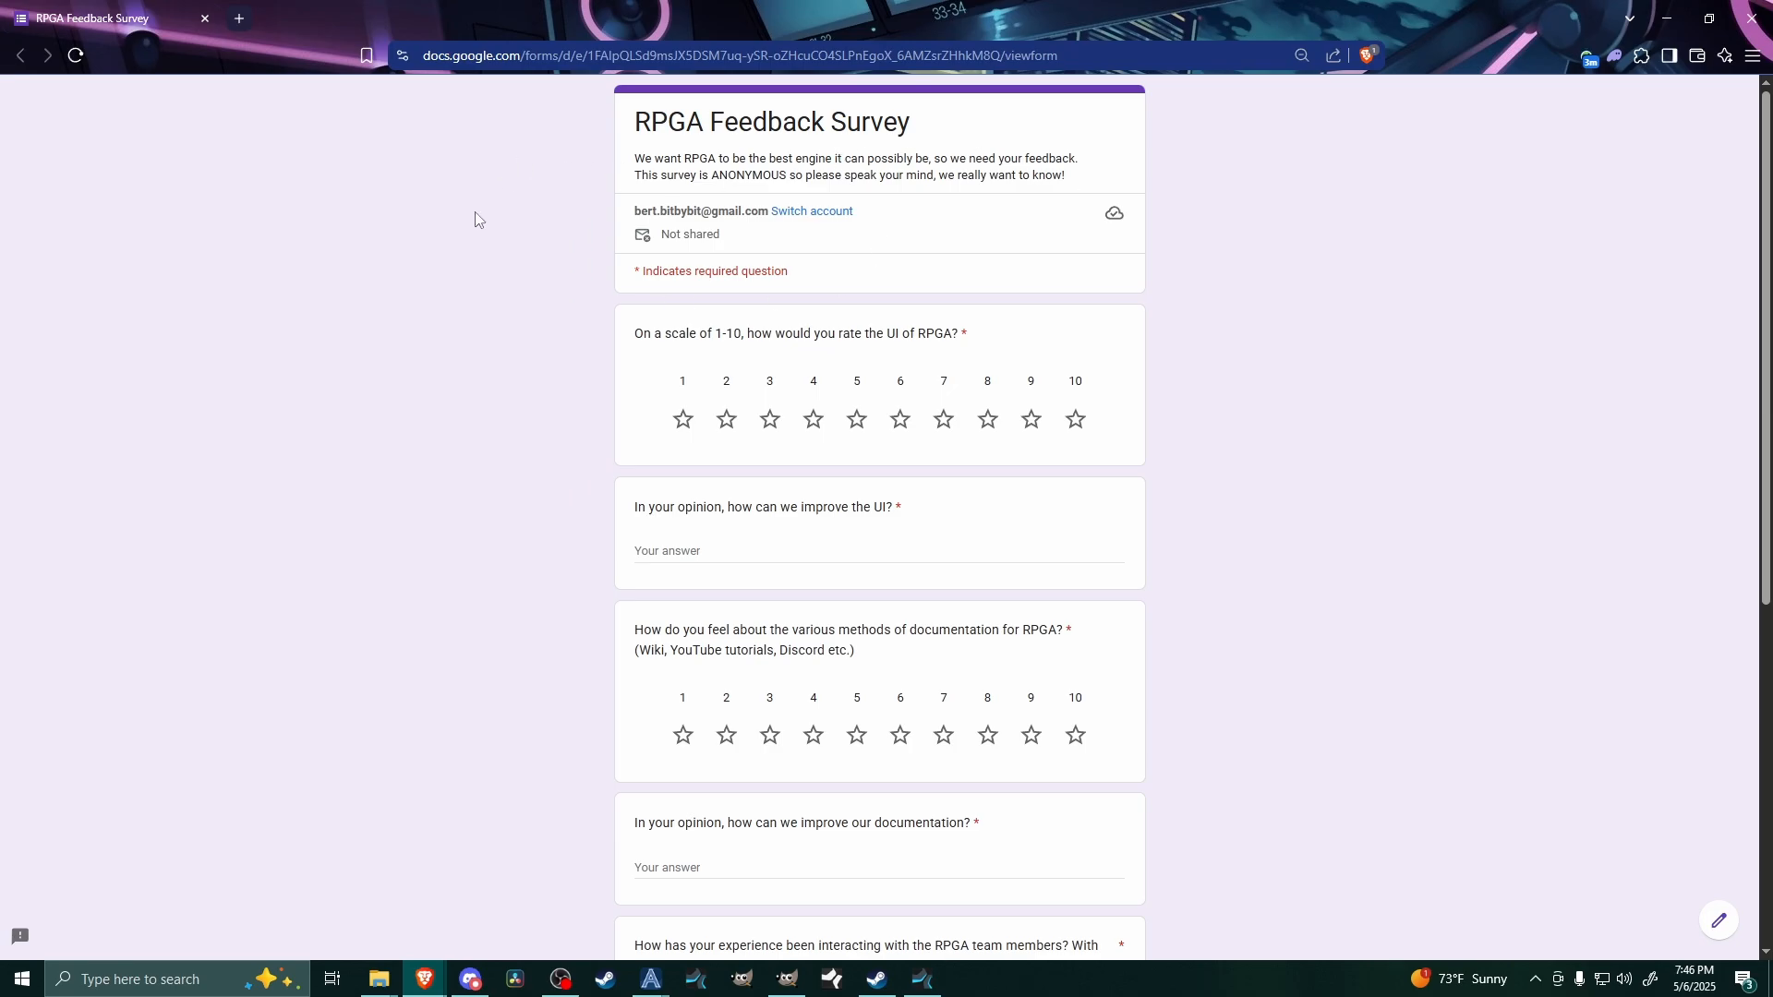
scroll(1283, 258, down, 6)
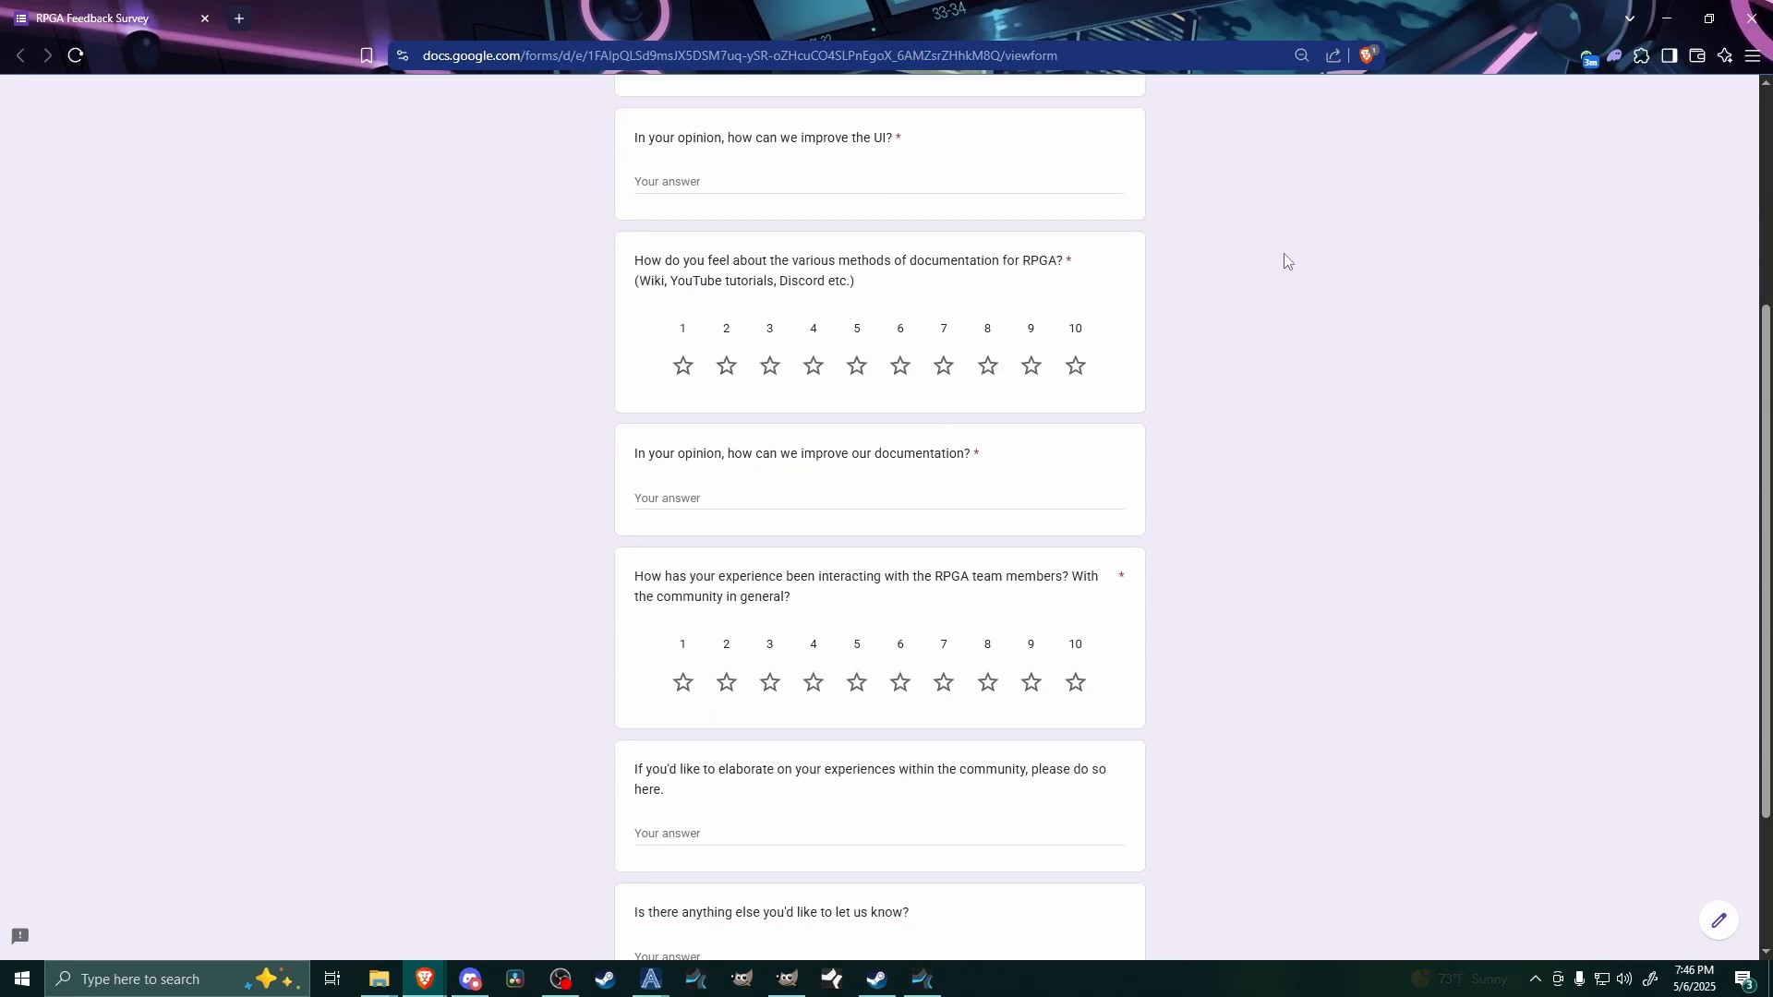
scroll(1293, 647, up, 6)
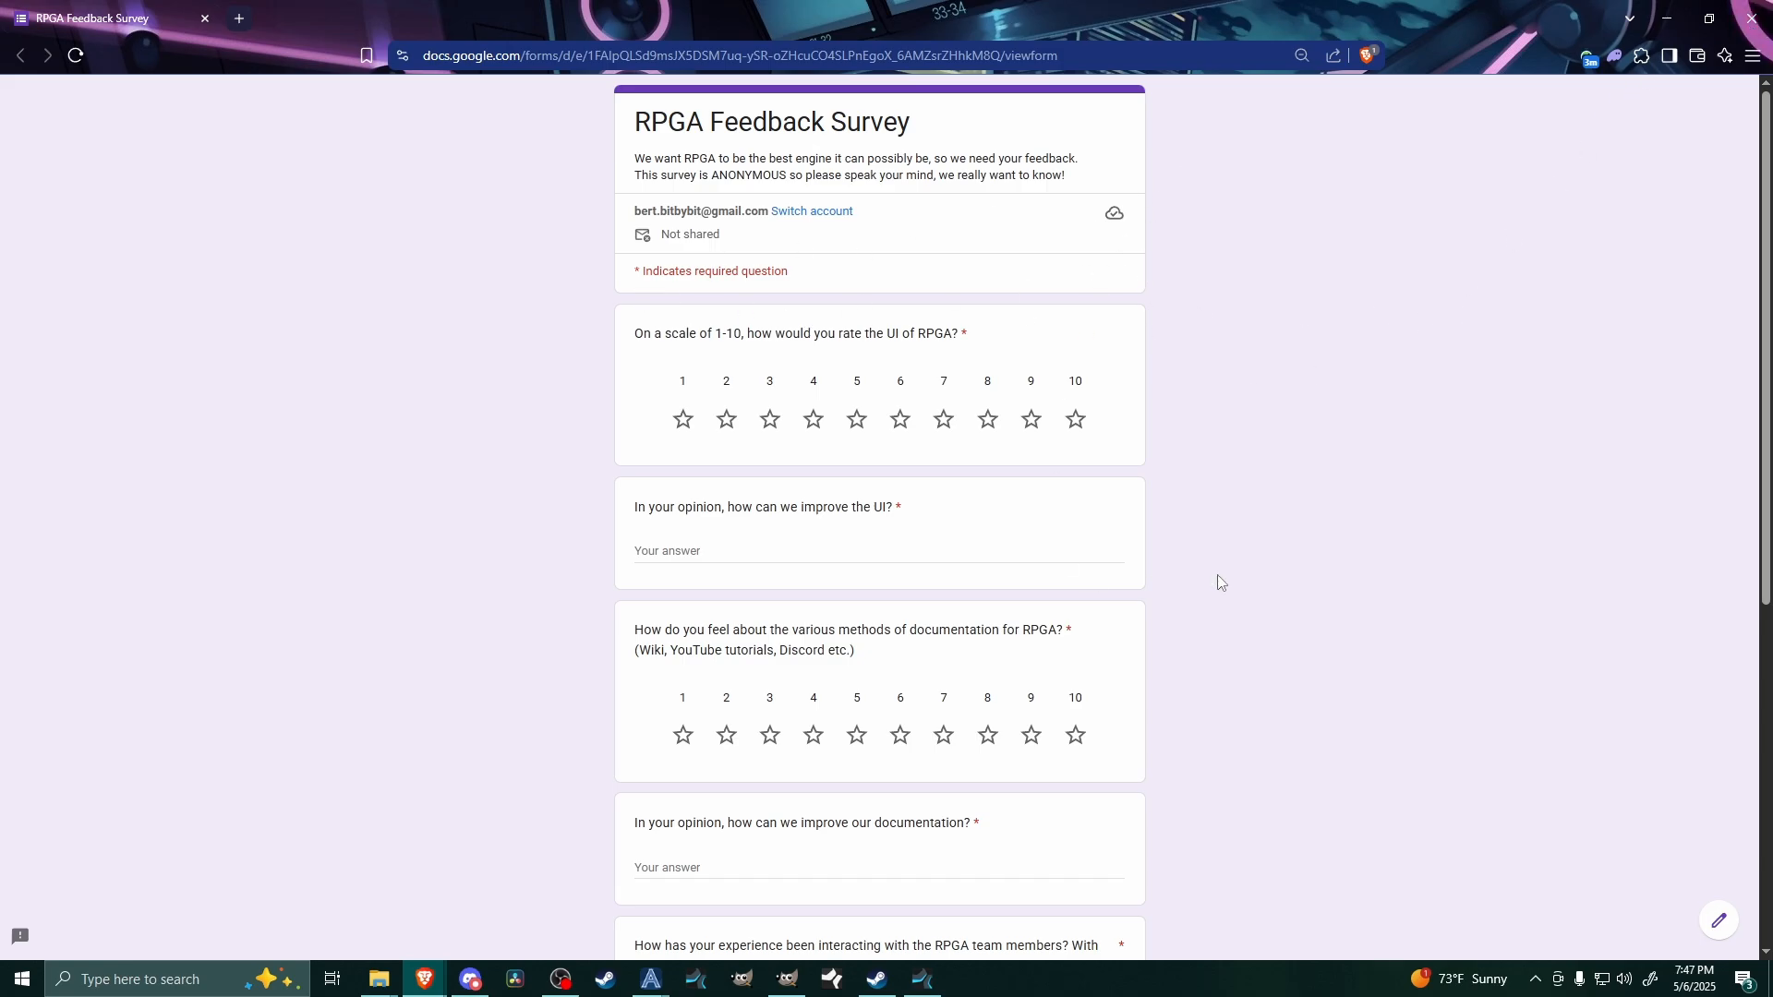
click(1752, 19)
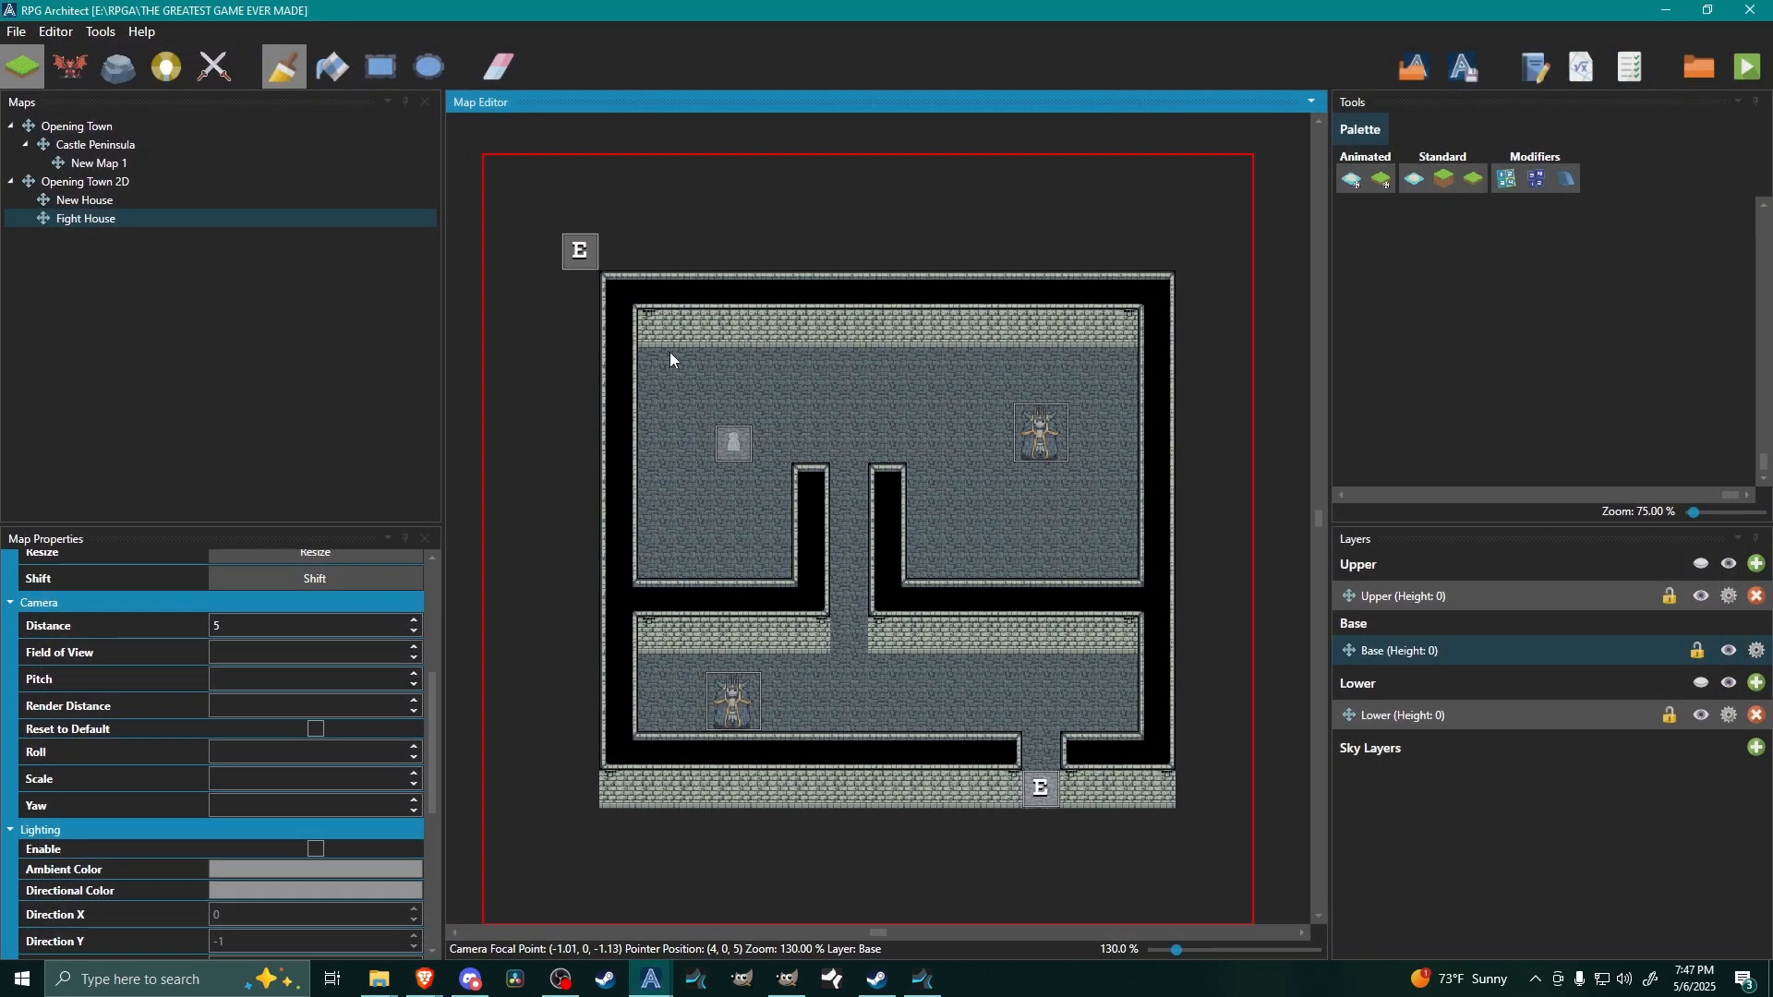
scroll(924, 531, down, 1)
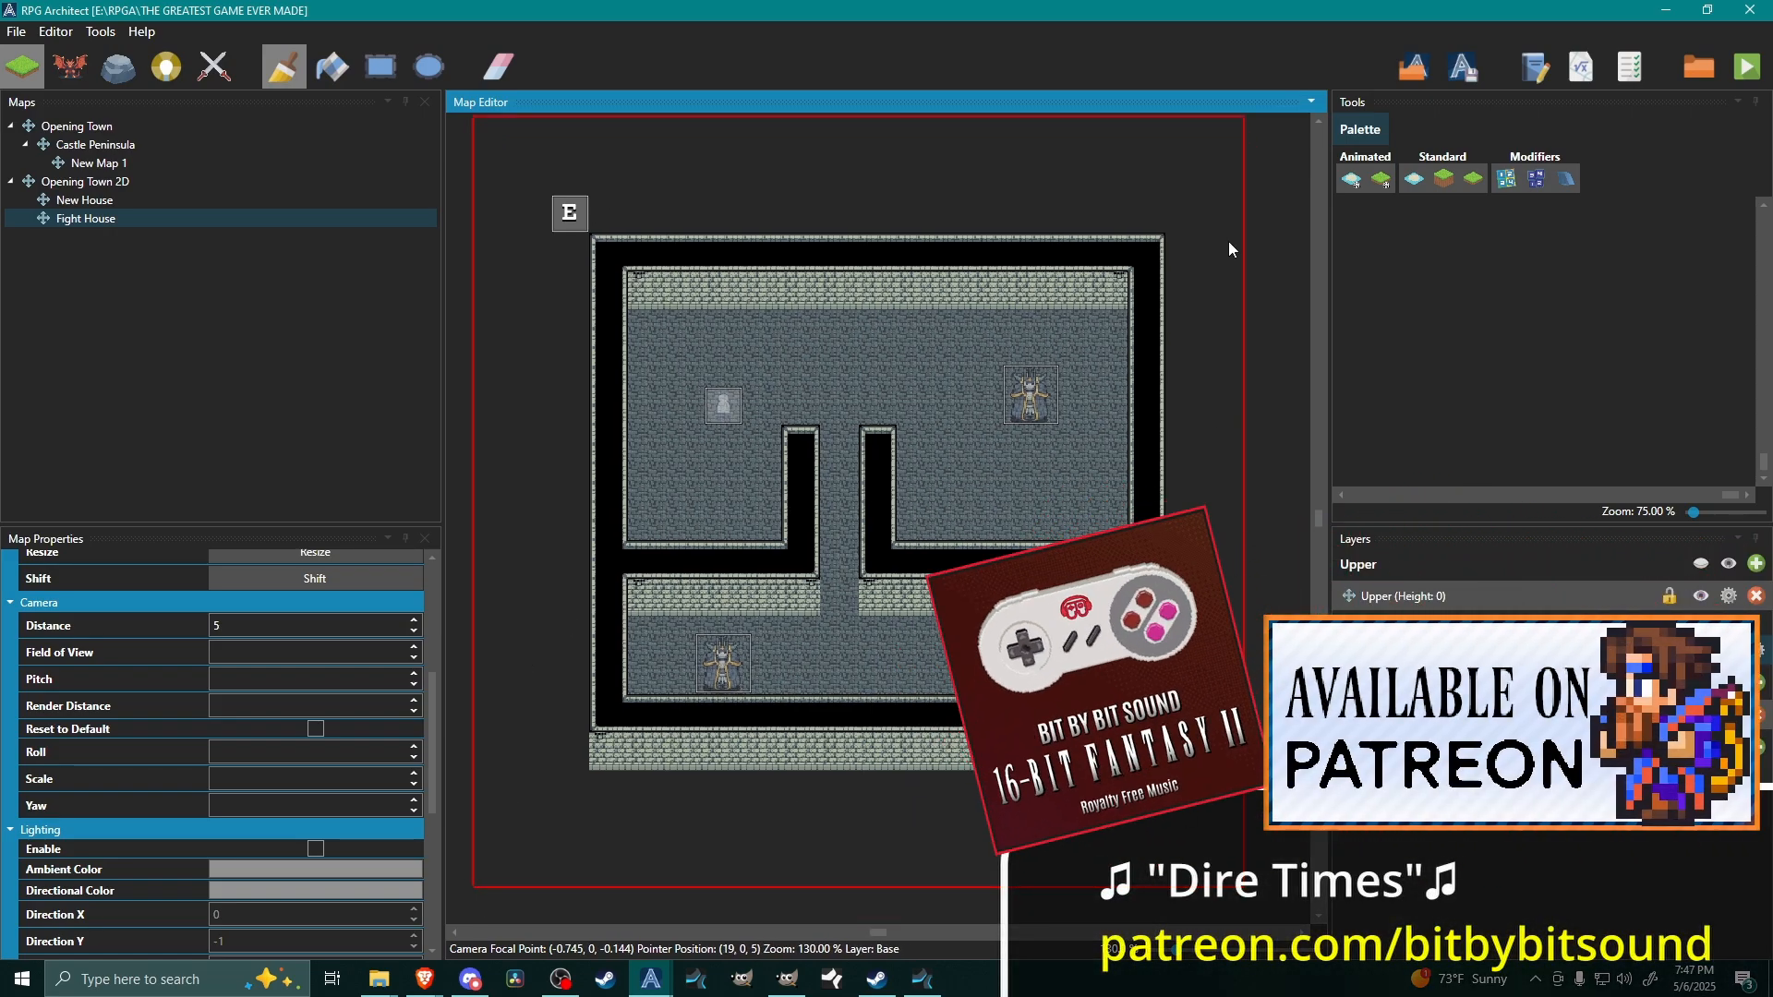
middle_drag(777, 192, 767, 205)
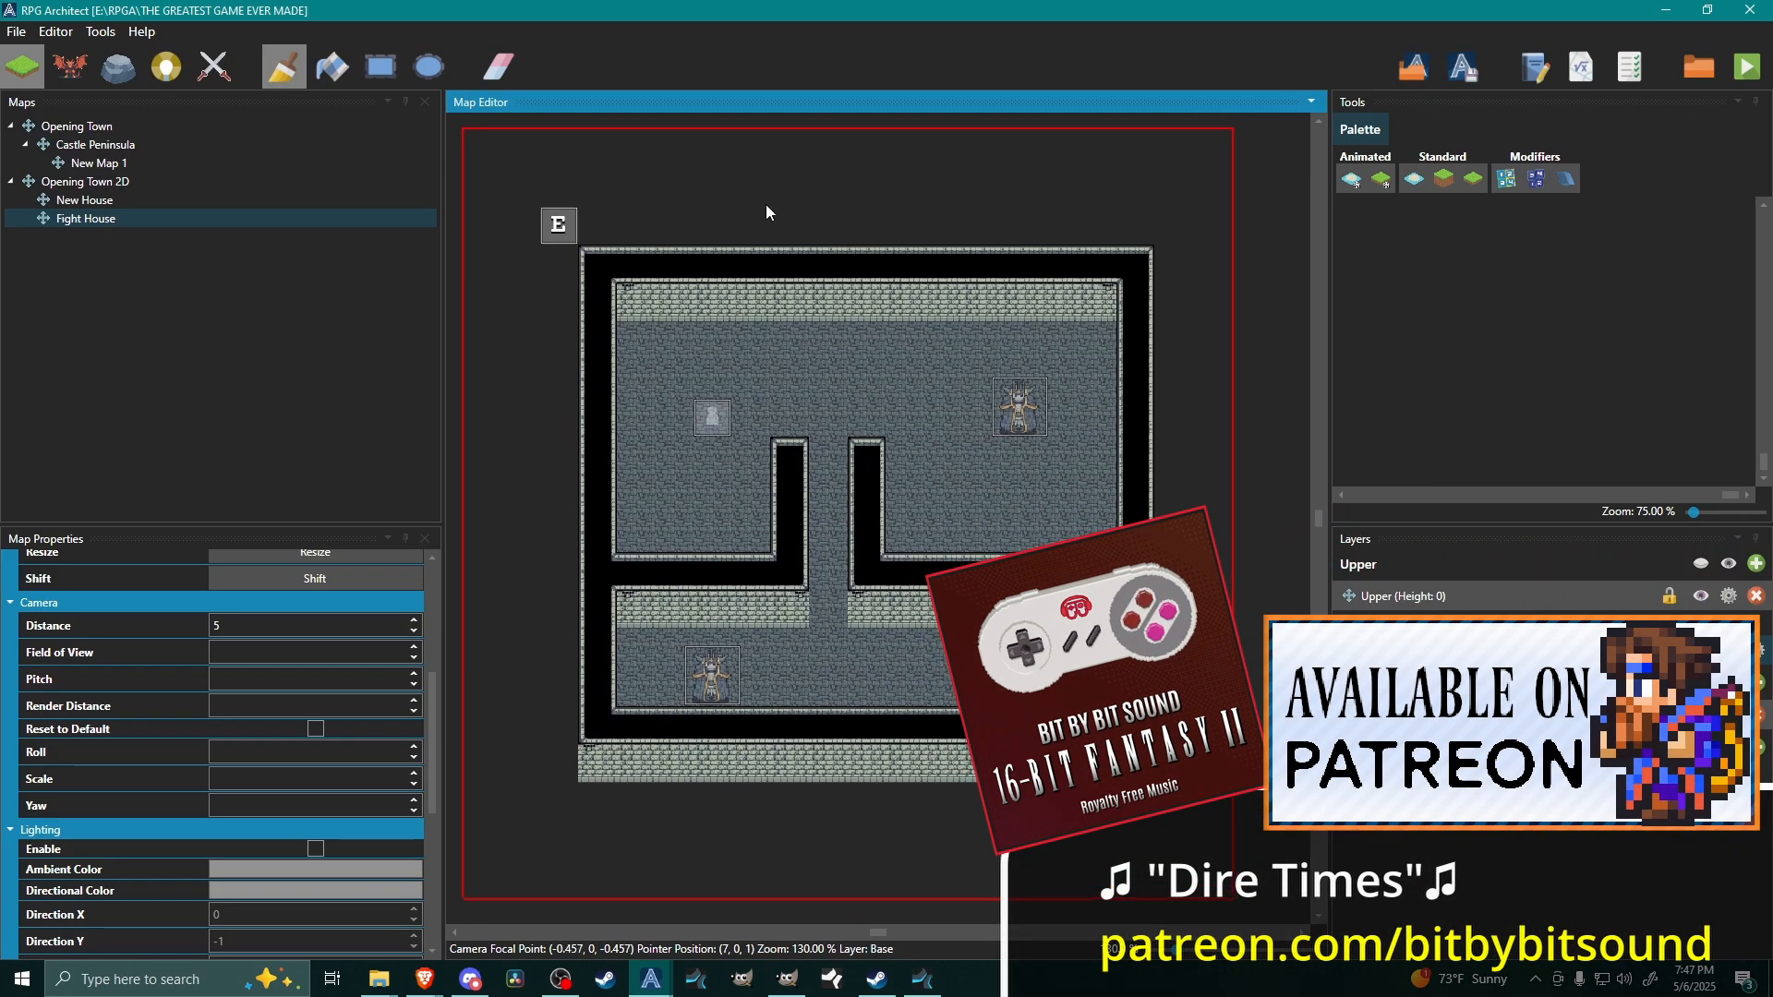